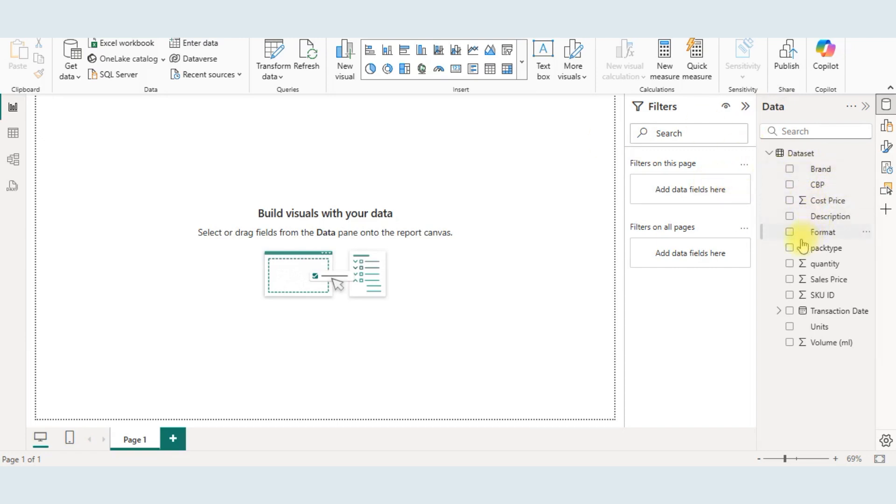
- Create a visual from the packtype and Brand fields and turn it into a matrix
{"action": "left_click", "coordinate": [789, 248]}
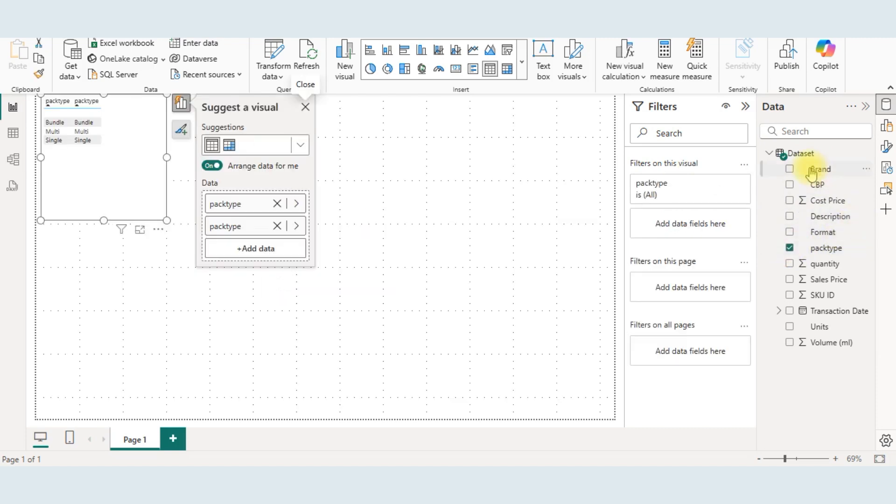
{"action": "left_click", "coordinate": [790, 170]}
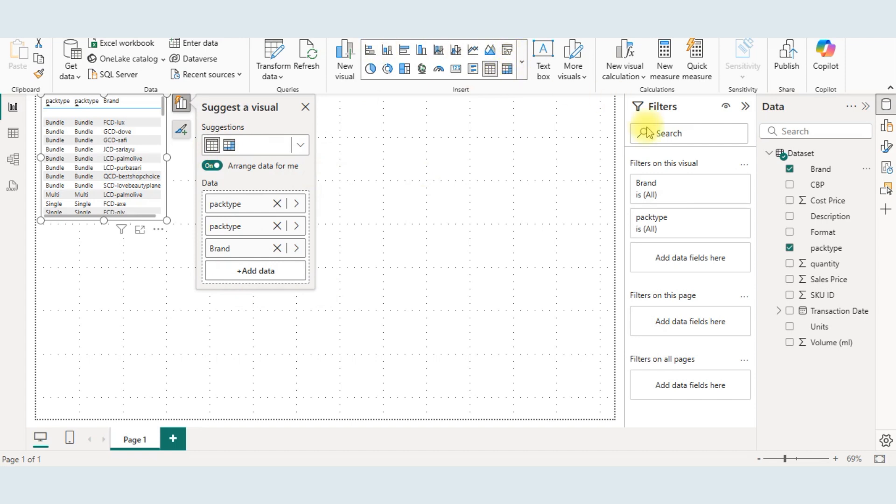
{"action": "left_click", "coordinate": [887, 127]}
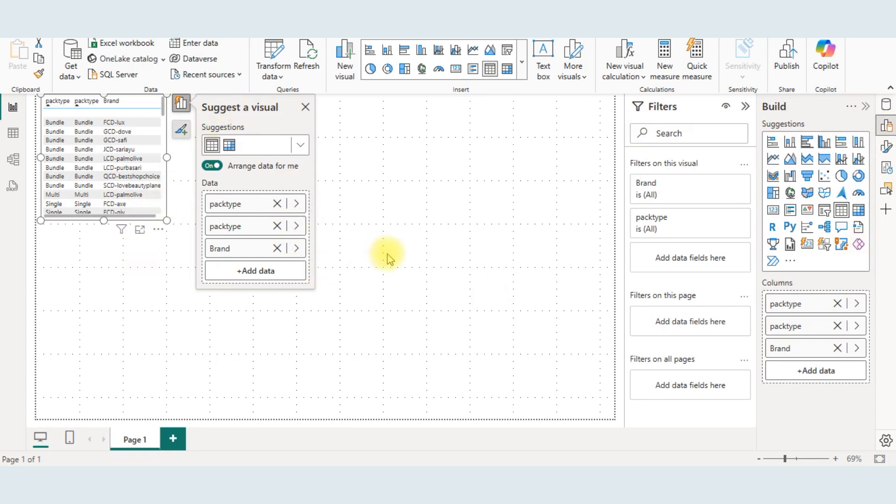
{"action": "left_click", "coordinate": [229, 147]}
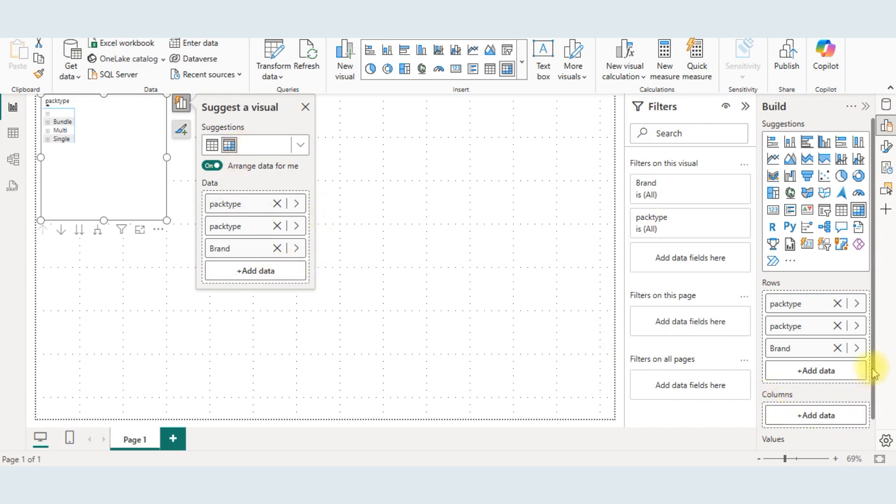
- Add the Sales Price field to the matrix's values
{"action": "scroll", "coordinate": [876, 410], "scroll_direction": "down", "scroll_amount": 2}
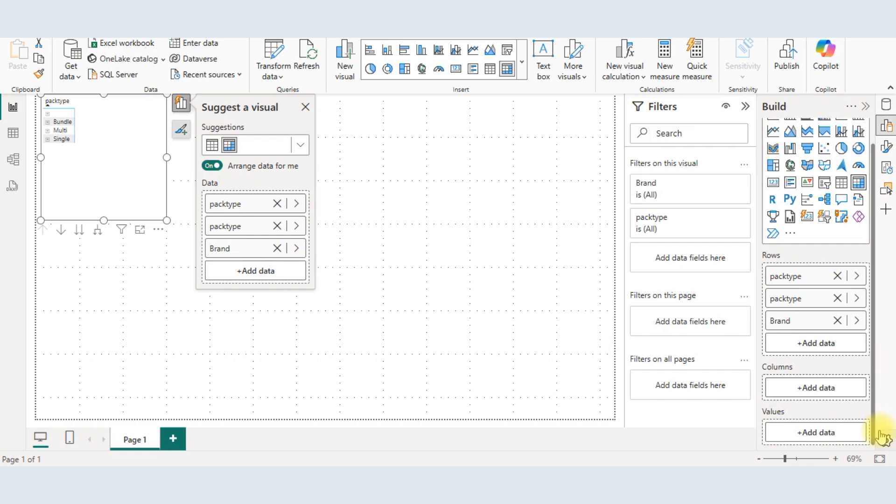
{"action": "left_click", "coordinate": [815, 433]}
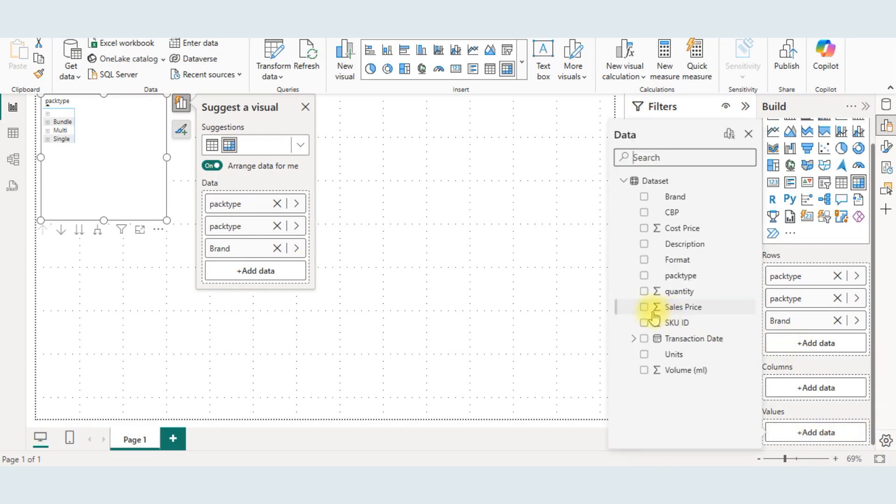
{"action": "left_click", "coordinate": [644, 307]}
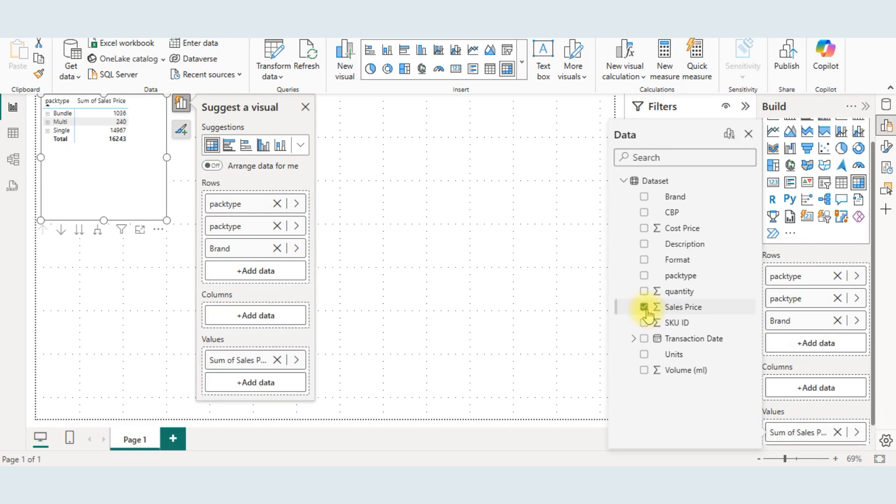
- Preview the matrix in focus mode, and try moving the whole hierarchy down to the Brand level
{"action": "left_click", "coordinate": [140, 231]}
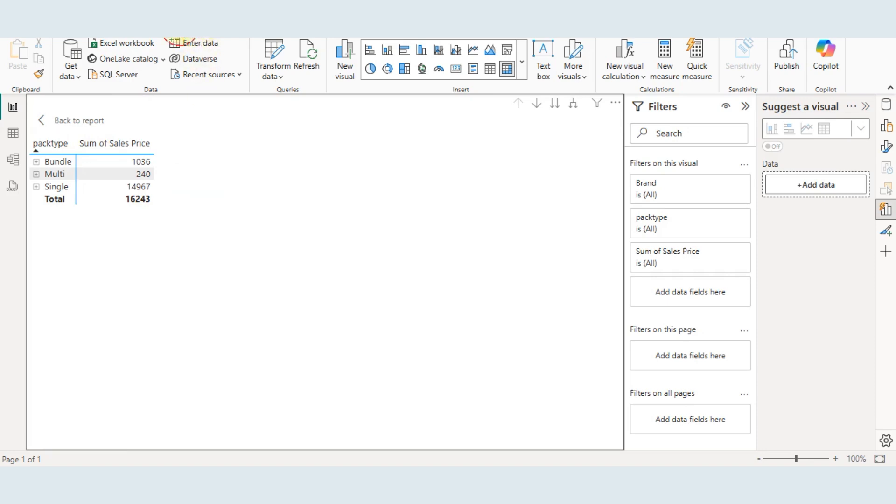
{"action": "left_click", "coordinate": [94, 122]}
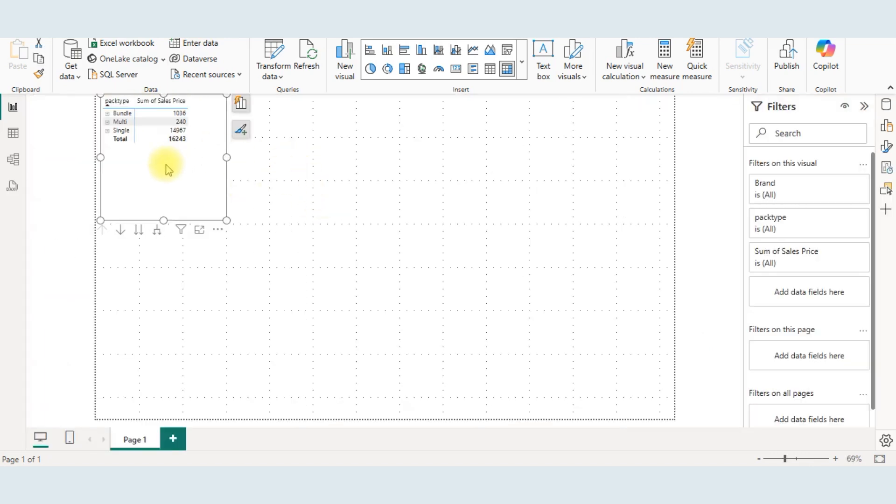
{"action": "left_click", "coordinate": [138, 231]}
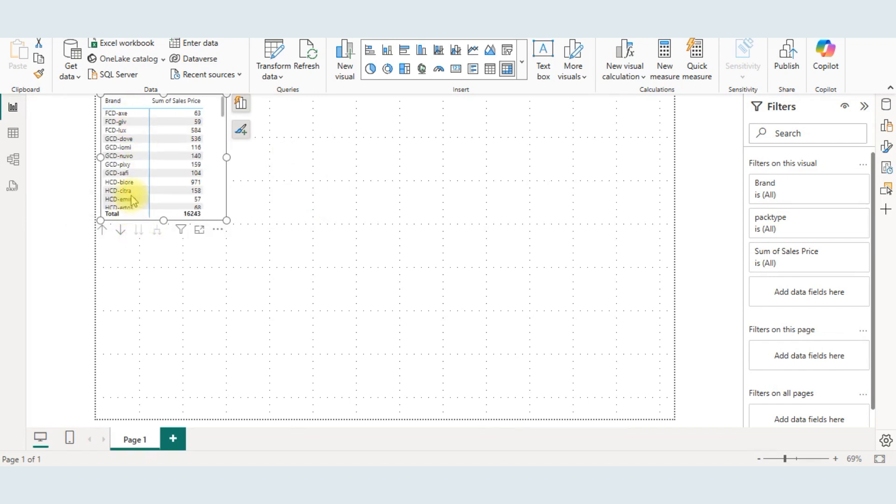
{"action": "left_click", "coordinate": [103, 231]}
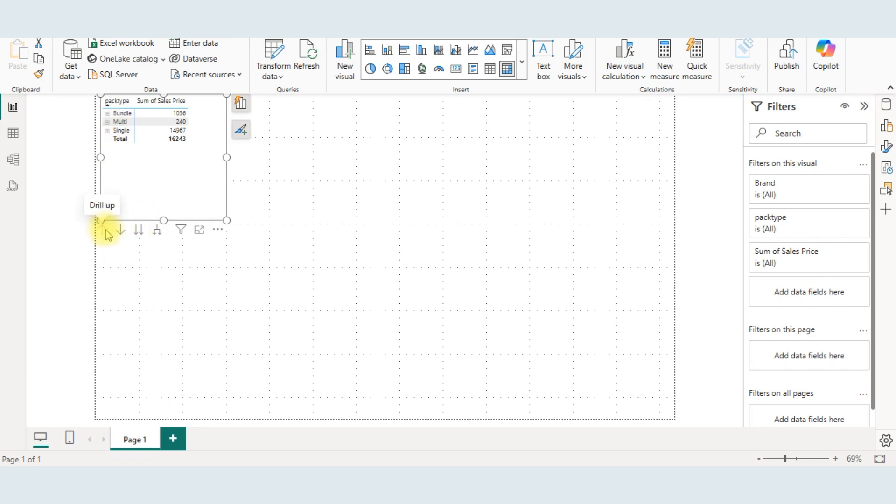
- Expand the matrix to list brands under each packtype in focus mode, and compare it with the Average Sales pivot table in Excel
{"action": "left_click", "coordinate": [158, 235]}
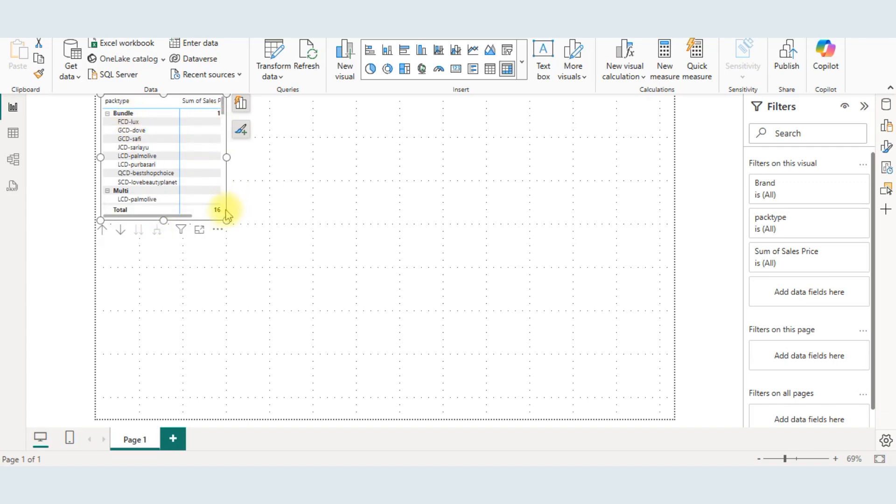
{"action": "left_click", "coordinate": [200, 230]}
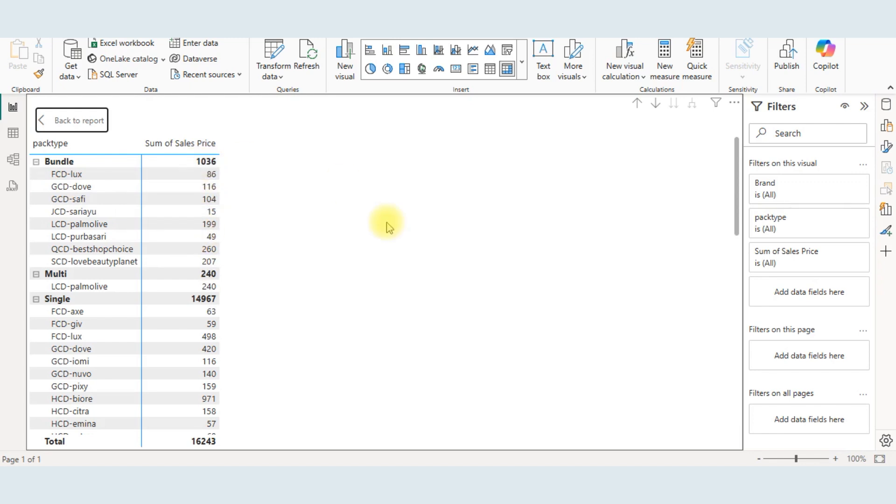
{"action": "key", "text": "alt+Tab"}
{"action": "key", "text": "alt+Tab"}
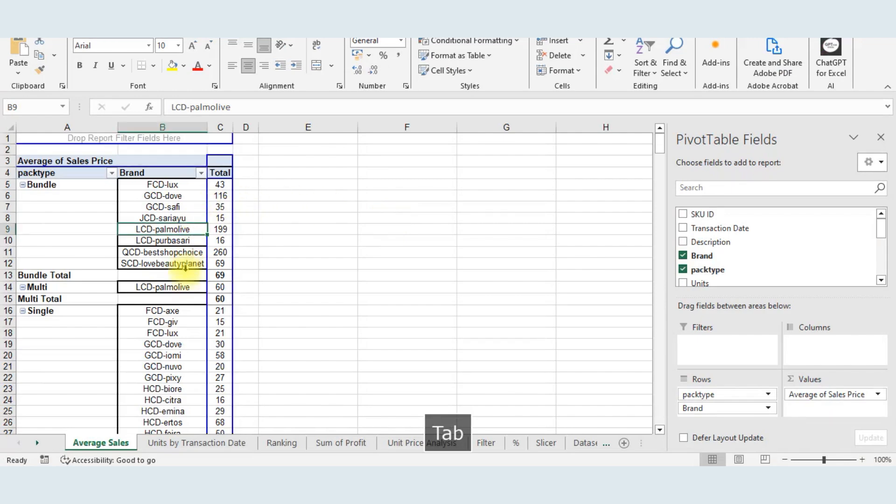
{"action": "key", "text": "alt+Tab"}
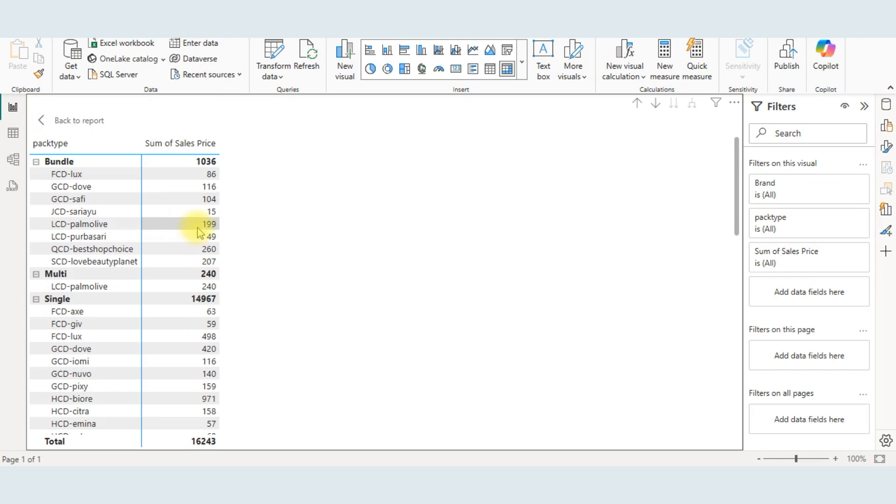
- Change the summarization of Sales Price in the matrix values to Average
{"action": "left_click", "coordinate": [886, 125]}
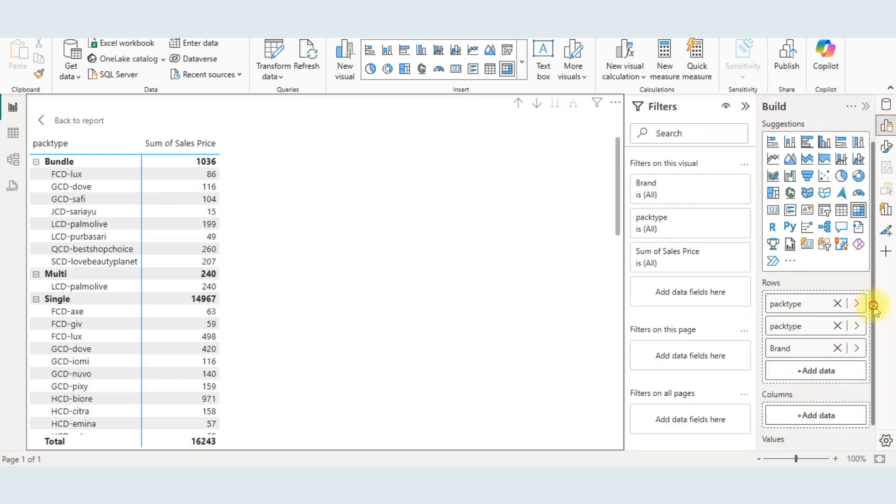
{"action": "scroll", "coordinate": [879, 399], "scroll_direction": "down", "scroll_amount": 2}
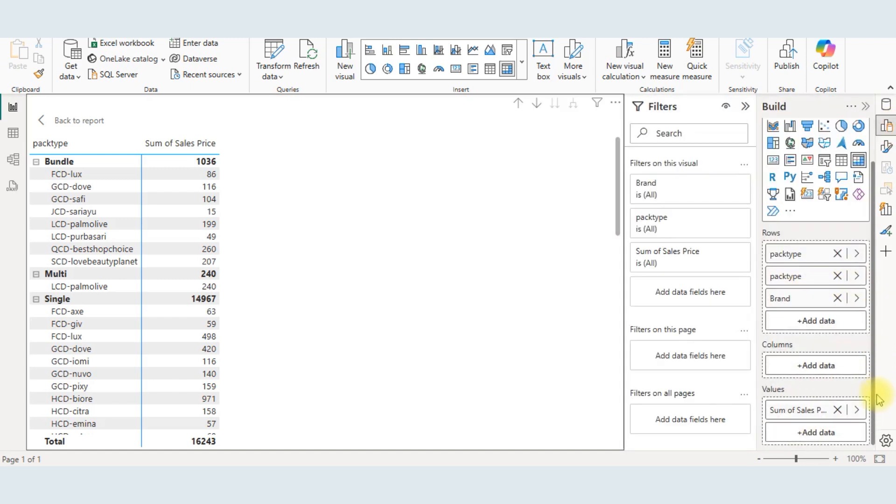
{"action": "left_click", "coordinate": [811, 415]}
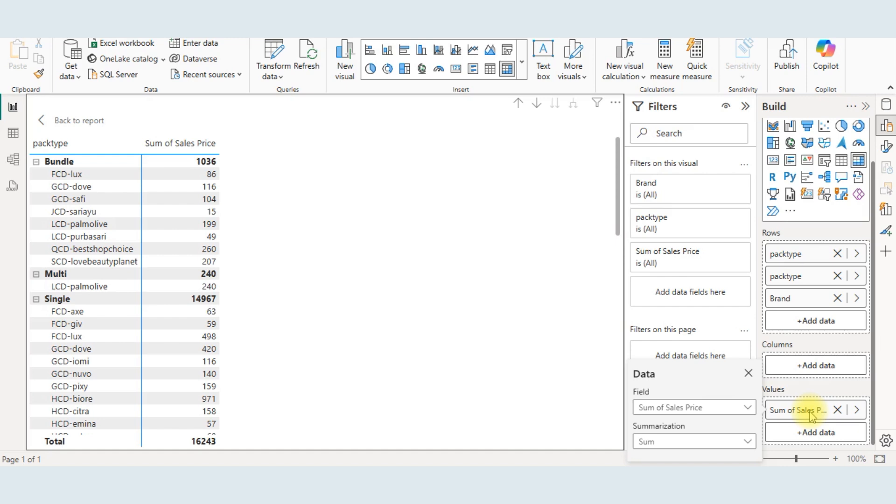
{"action": "left_click", "coordinate": [856, 411]}
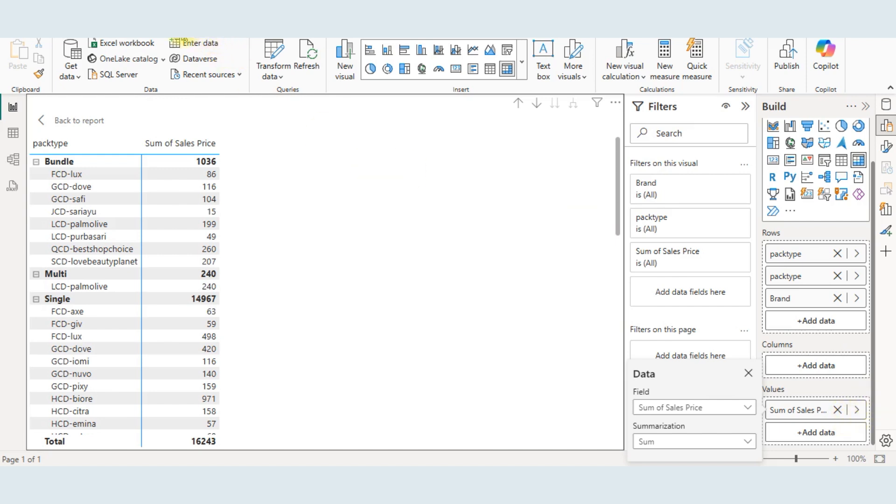
{"action": "left_click", "coordinate": [183, 39]}
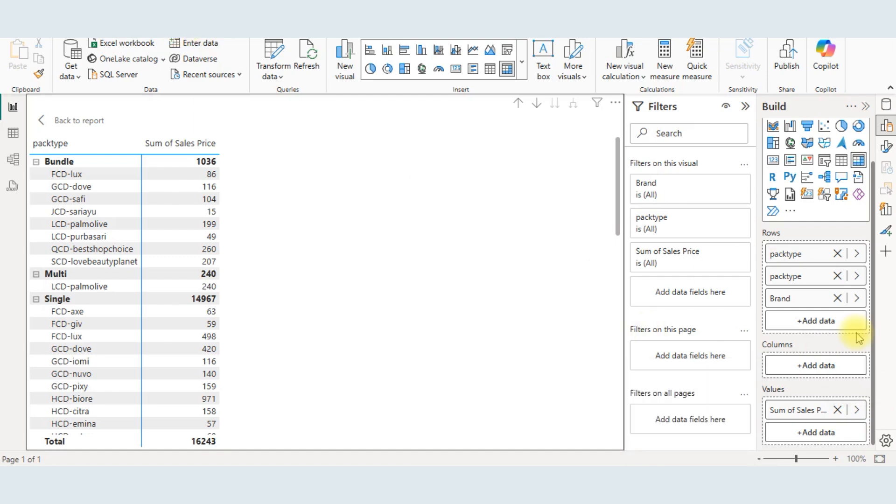
{"action": "left_click", "coordinate": [856, 411]}
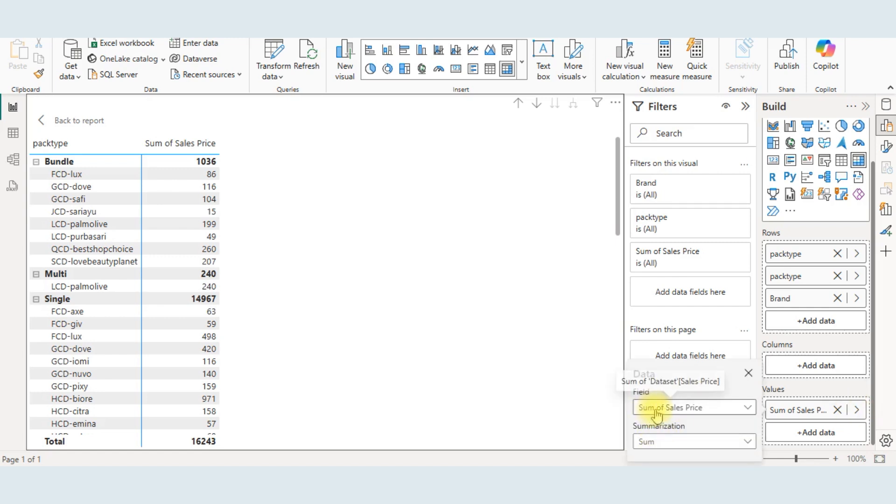
{"action": "left_click", "coordinate": [745, 442]}
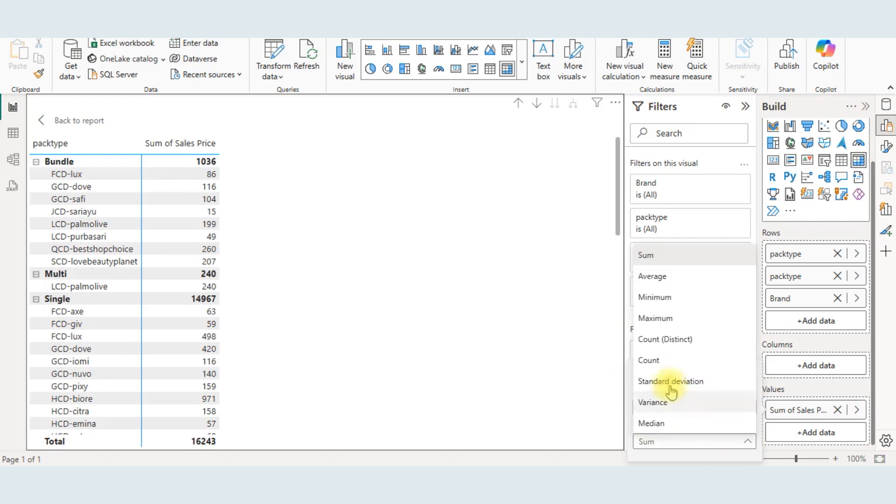
{"action": "left_click", "coordinate": [654, 277]}
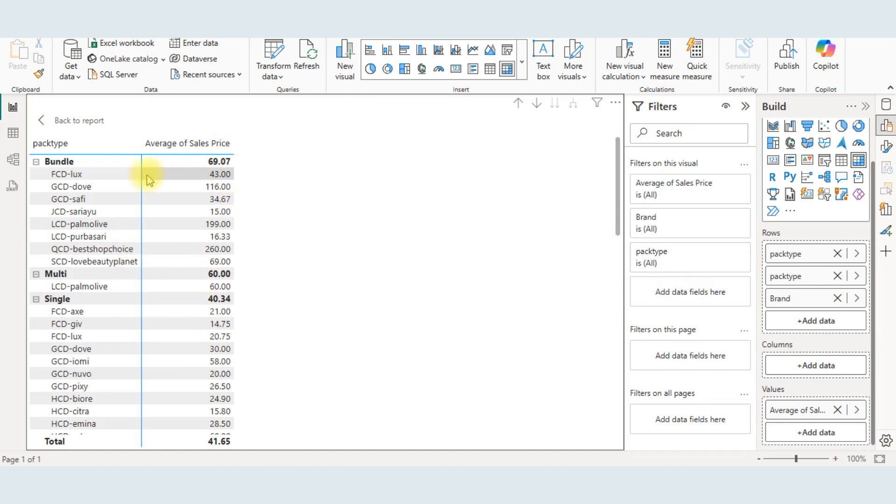
- Enter format mode on the matrix and set the position of the packtype row subtotals to Bottom
{"action": "right_click", "coordinate": [212, 169]}
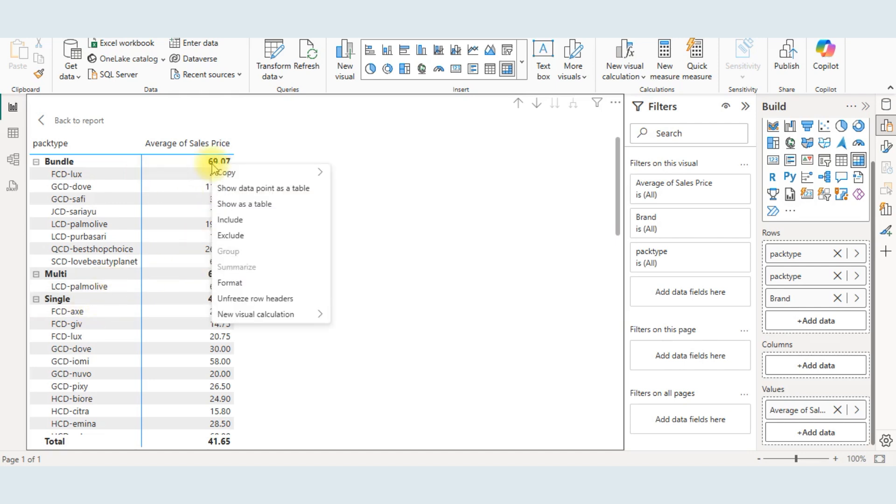
{"action": "left_click", "coordinate": [232, 284]}
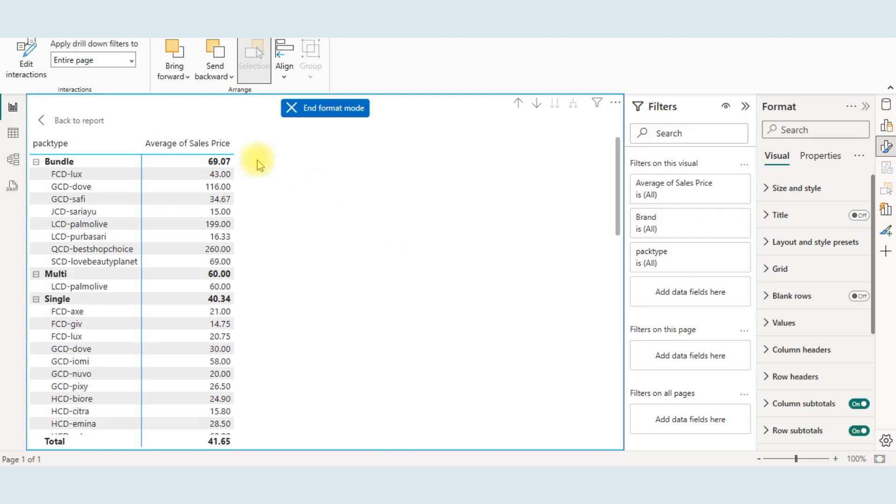
{"action": "left_click", "coordinate": [219, 163]}
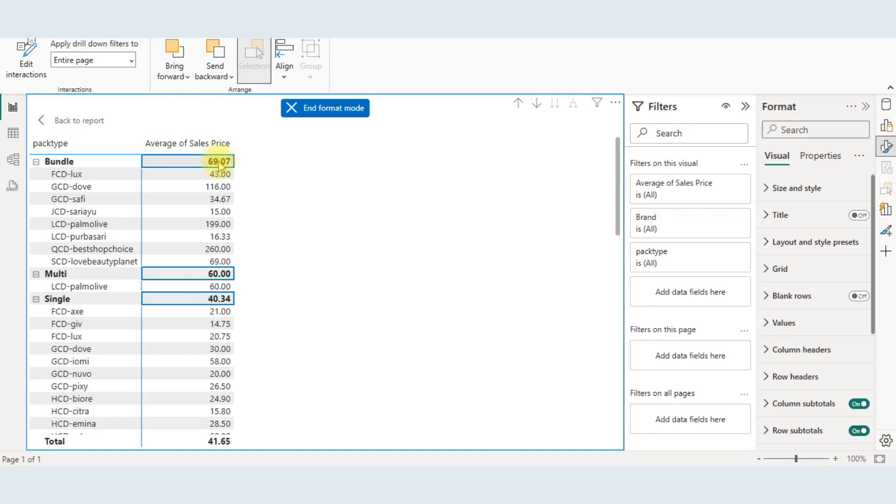
{"action": "right_click", "coordinate": [219, 164]}
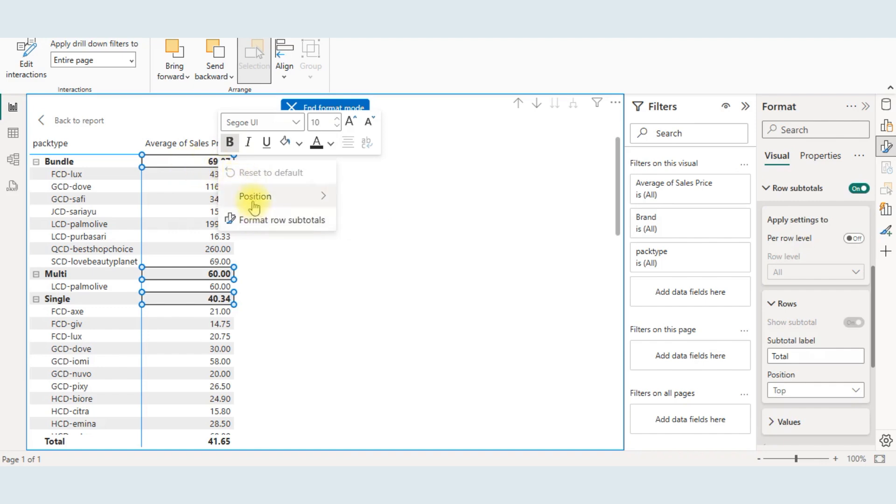
{"action": "mouse_move", "coordinate": [254, 196]}
{"action": "left_click", "coordinate": [391, 229]}
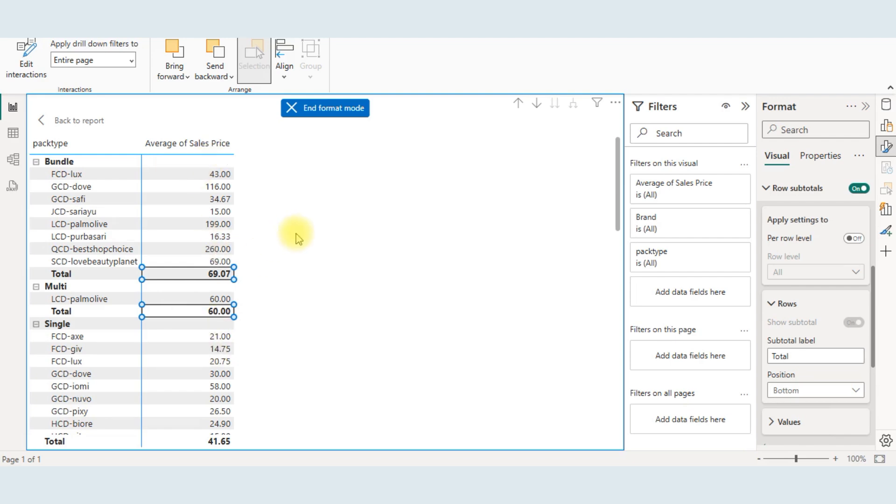
- Switch to Excel to compare the pivot table's subtotals and number formatting with the matrix, and return to Power BI
{"action": "key", "text": "alt+Tab"}
{"action": "key", "text": "alt+Tab"}
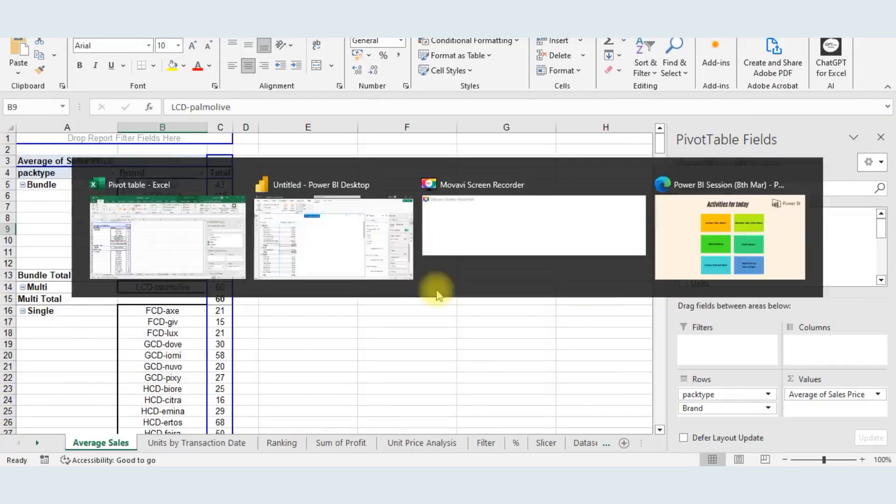
{"action": "key", "text": "alt+Tab"}
{"action": "key", "text": "alt+Tab"}
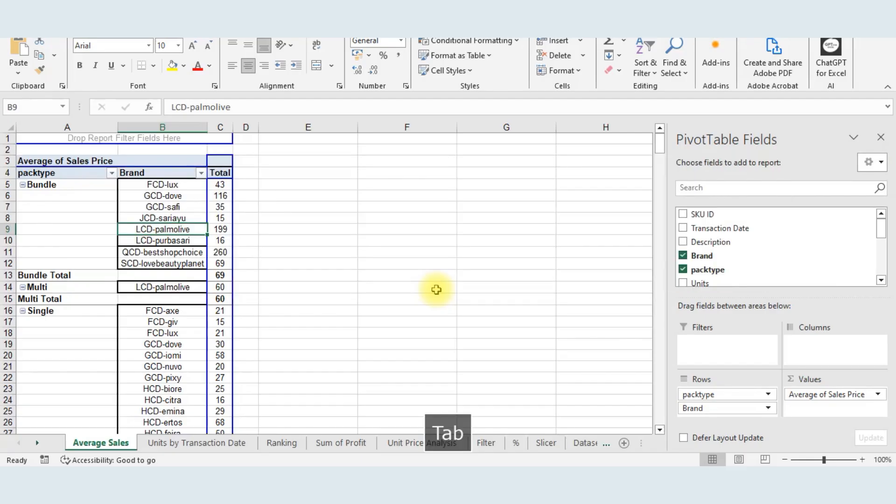
{"action": "key", "text": "alt+Tab"}
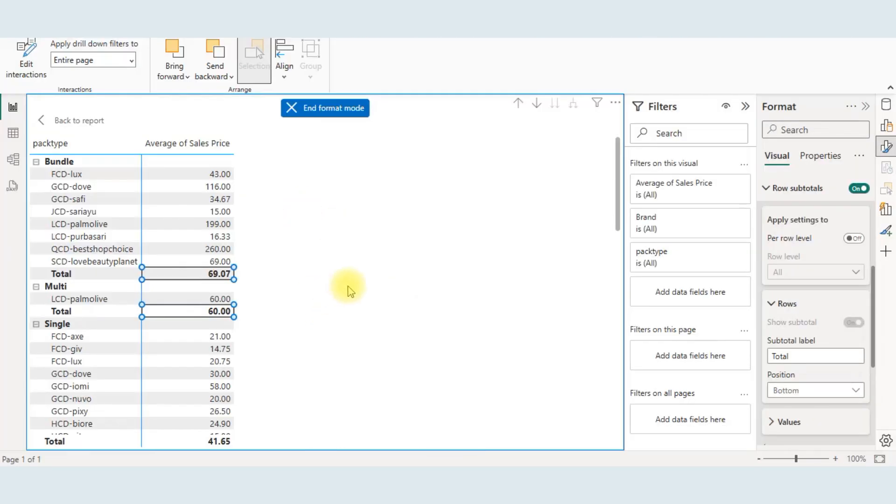
{"action": "key", "text": "alt+Tab"}
{"action": "key", "text": "alt+Tab"}
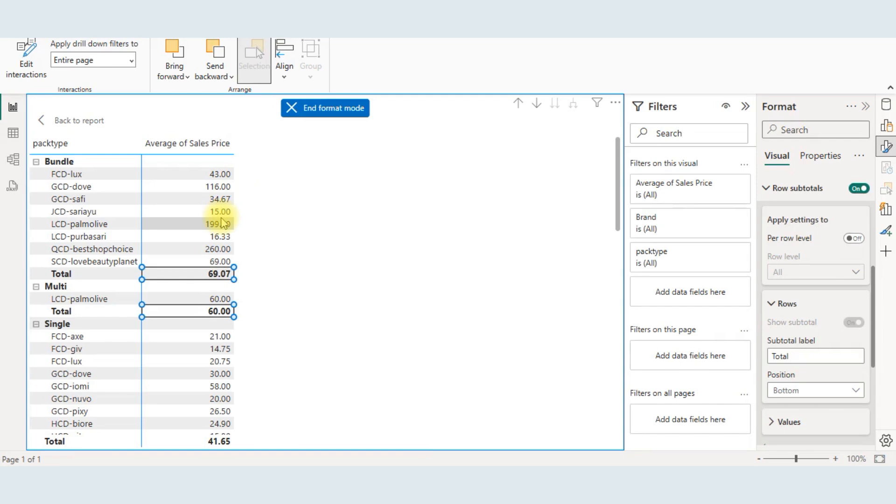
- Set the value decimal places to 0 in the matrix's specific column formatting for Average of Sales Price
{"action": "scroll", "coordinate": [815, 308], "scroll_direction": "down", "scroll_amount": 3}
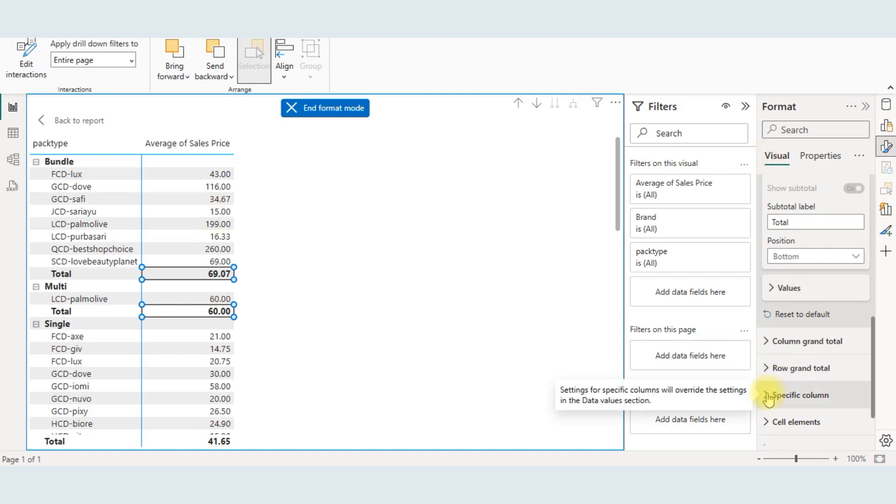
{"action": "left_click", "coordinate": [767, 398]}
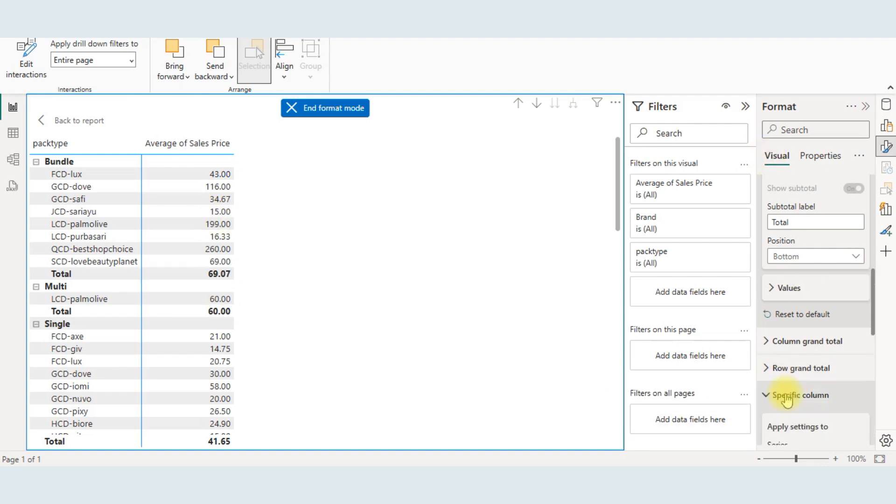
{"action": "left_click_drag", "start_coordinate": [872, 306], "coordinate": [873, 394]}
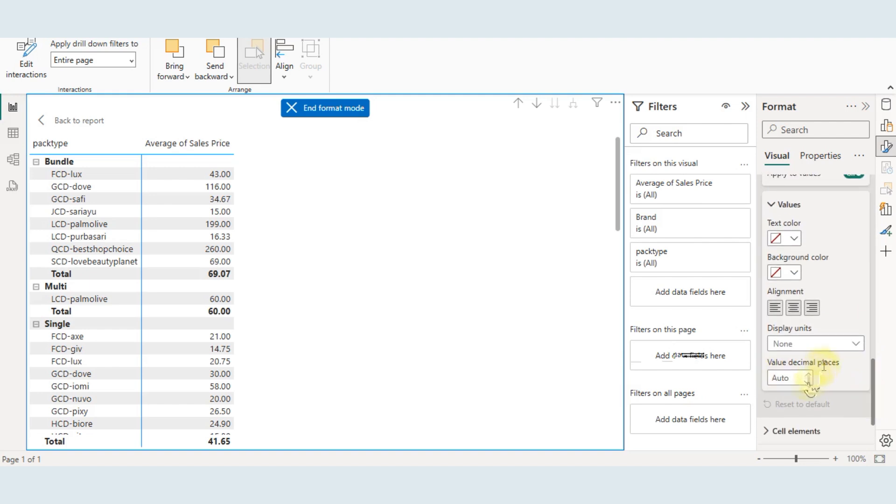
{"action": "left_click", "coordinate": [808, 381]}
{"action": "left_click", "coordinate": [808, 381]}
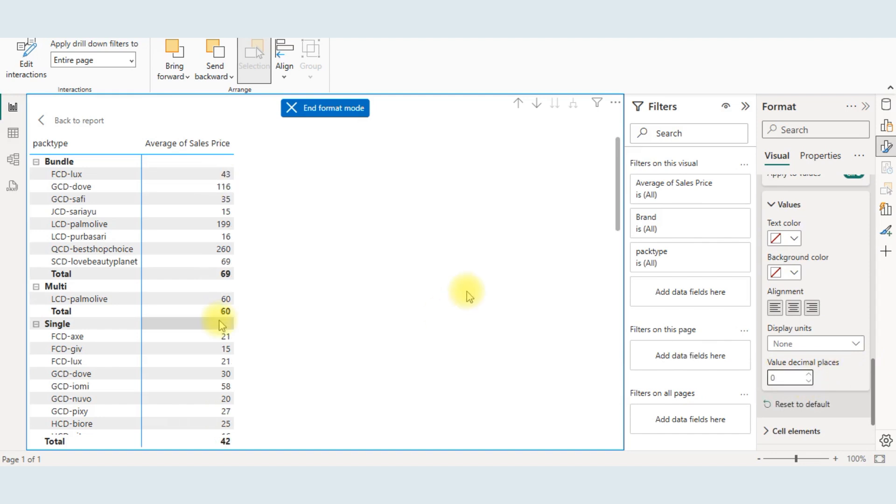
- Compare the matrix's averages with the Average Sales pivot table in Excel, and bring up the slide listing today's activities
{"action": "key", "text": "alt+Tab"}
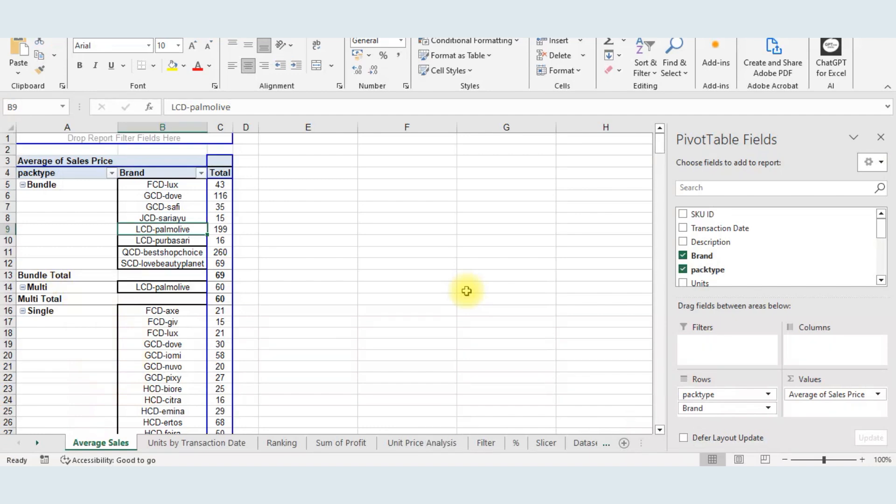
{"action": "key", "text": "alt+Tab"}
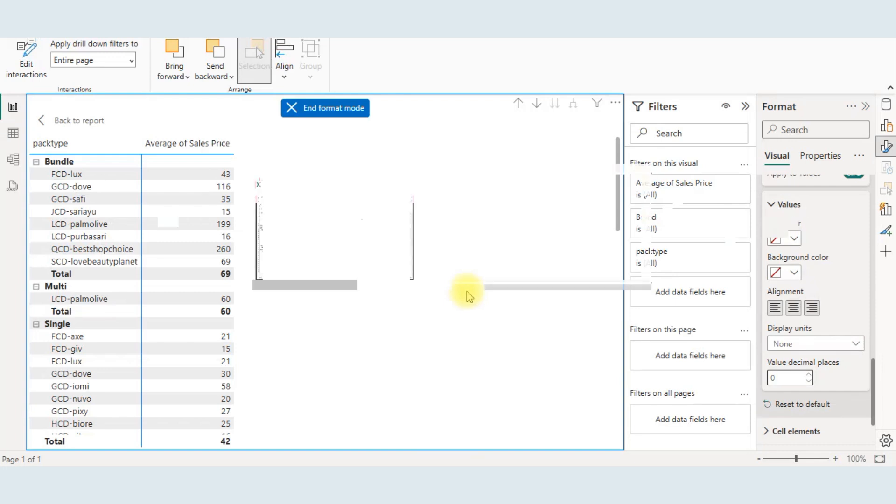
{"action": "key", "text": "alt+Tab"}
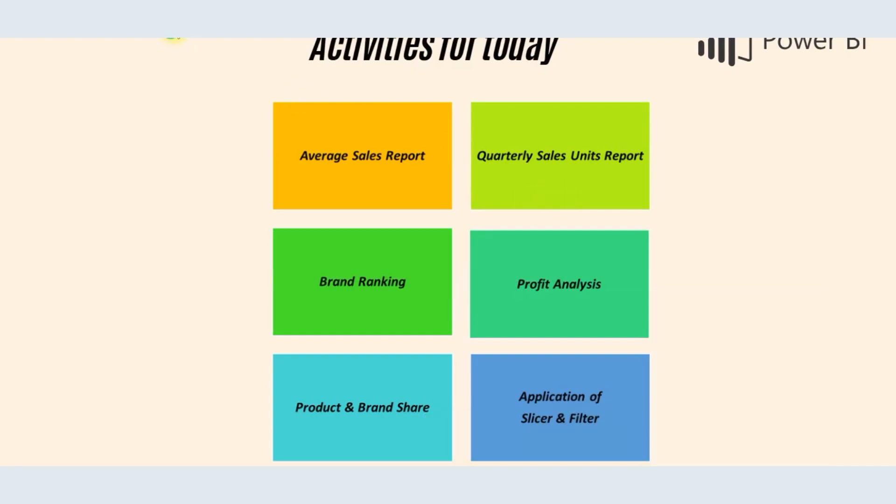
- Switch to Excel and create a separate pivot table from the Dataset sheet's data on a new worksheet, using the PivotTable Wizard
{"action": "key", "text": "alt+Tab"}
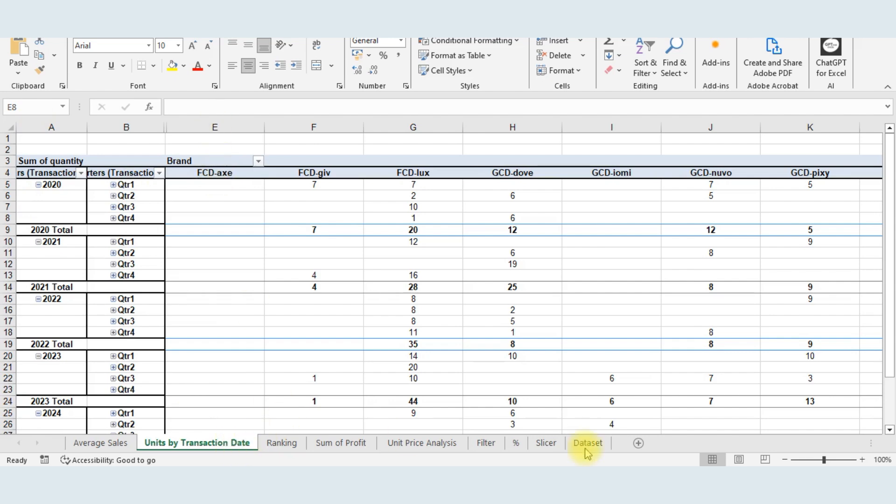
{"action": "key", "text": "ctrl+Page_Down"}
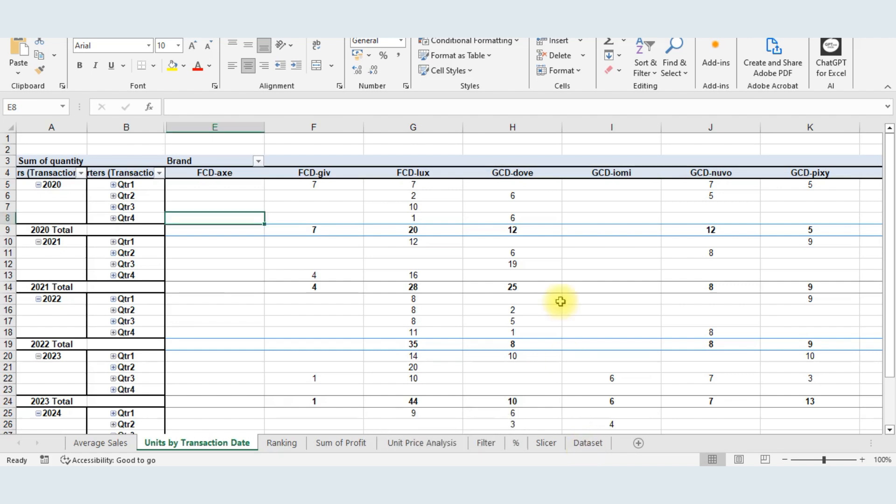
{"action": "left_click", "coordinate": [587, 444]}
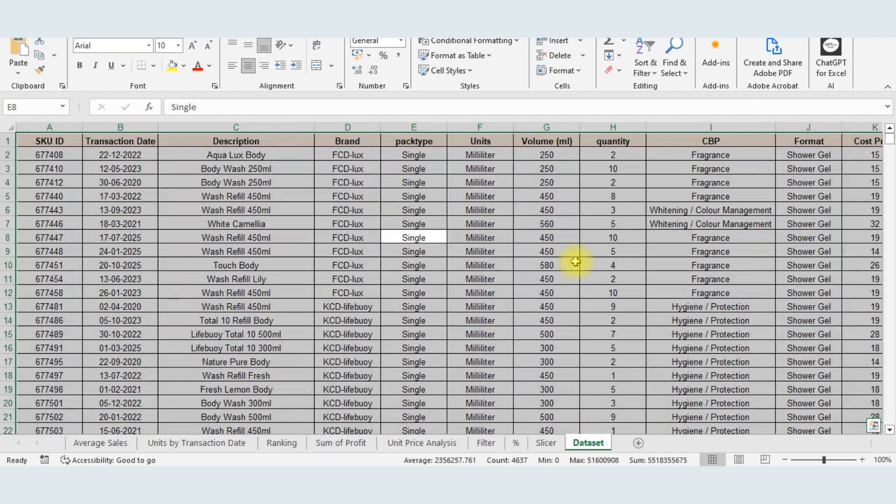
{"action": "key", "text": "p"}
{"action": "key", "text": "Return"}
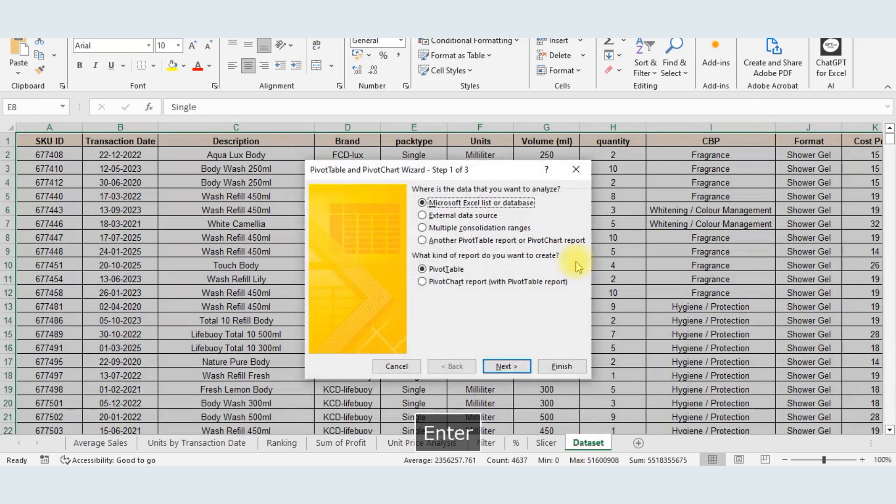
{"action": "key", "text": "Return"}
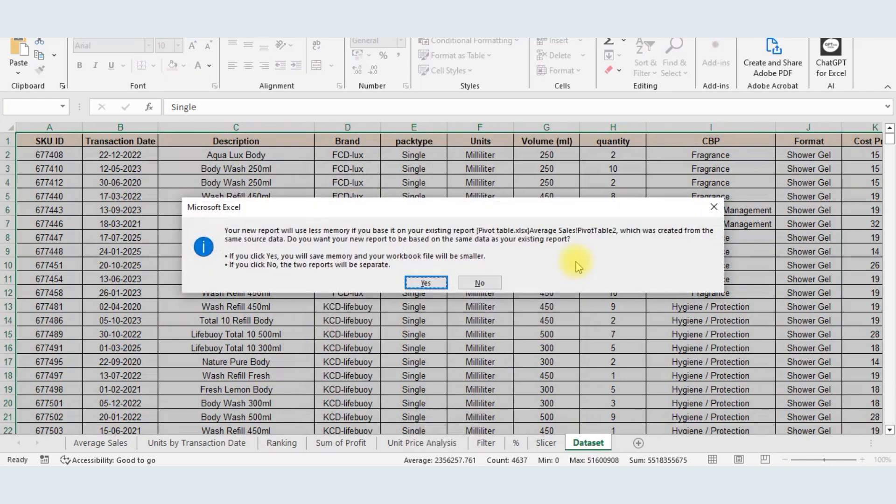
{"action": "key", "text": "Tab"}
{"action": "key", "text": "Return"}
{"action": "key", "text": "Return"}
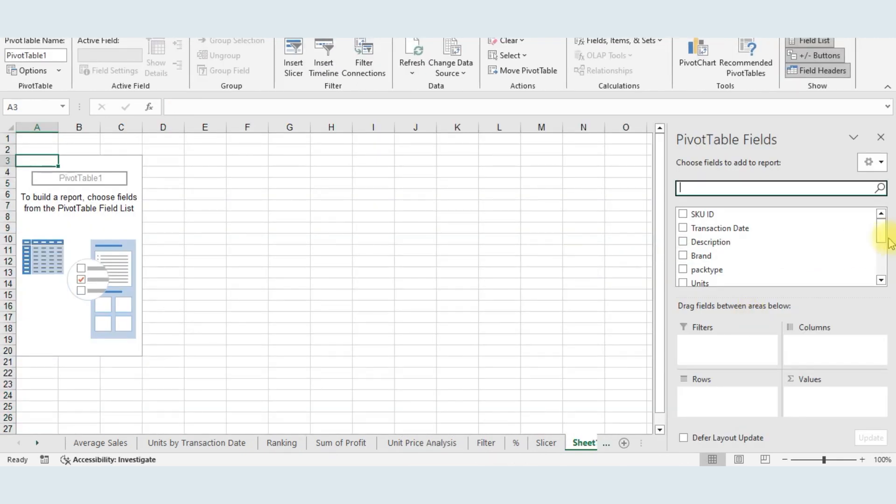
- Lay out the new pivot table with Transaction Date in rows, Brand in columns and Sum of quantity in values
{"action": "left_click_drag", "start_coordinate": [744, 230], "coordinate": [714, 396]}
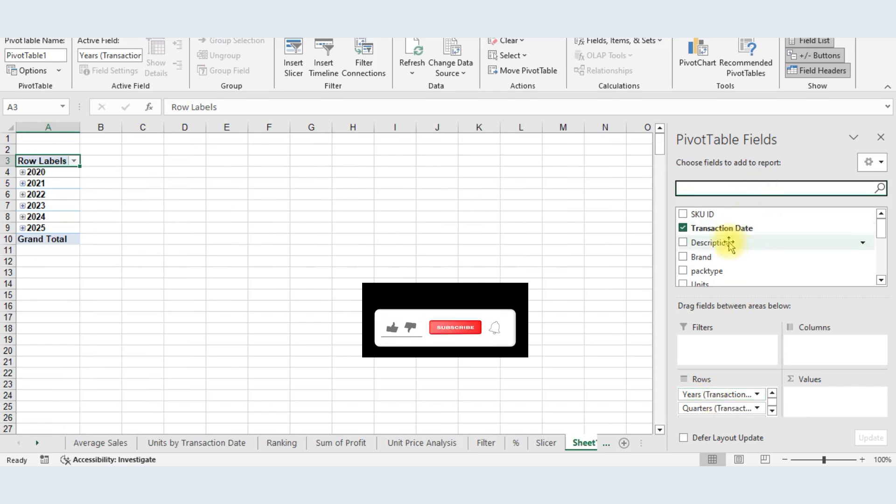
{"action": "left_click_drag", "start_coordinate": [710, 259], "coordinate": [821, 353]}
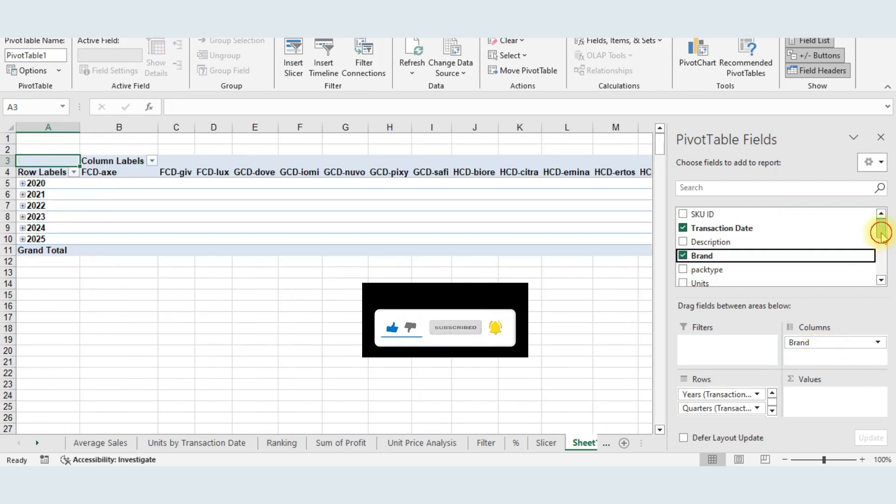
{"action": "left_click_drag", "start_coordinate": [881, 230], "coordinate": [883, 250]}
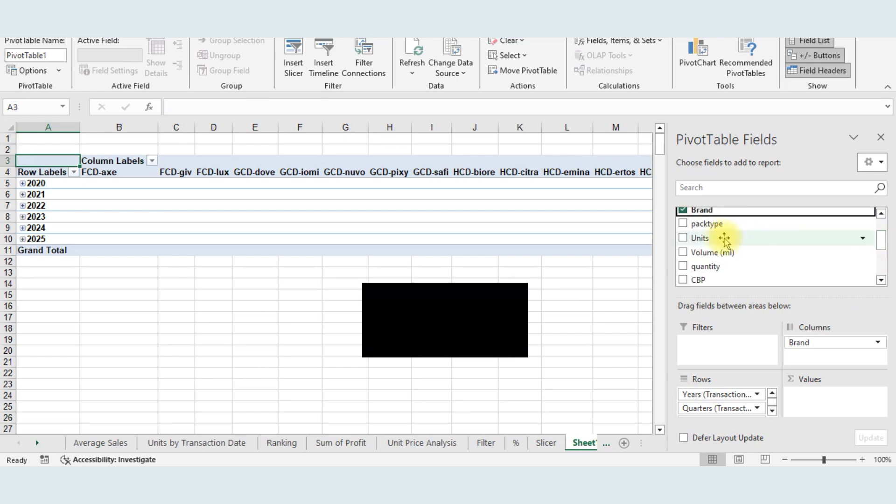
{"action": "key", "text": "ctrl+Page_Up"}
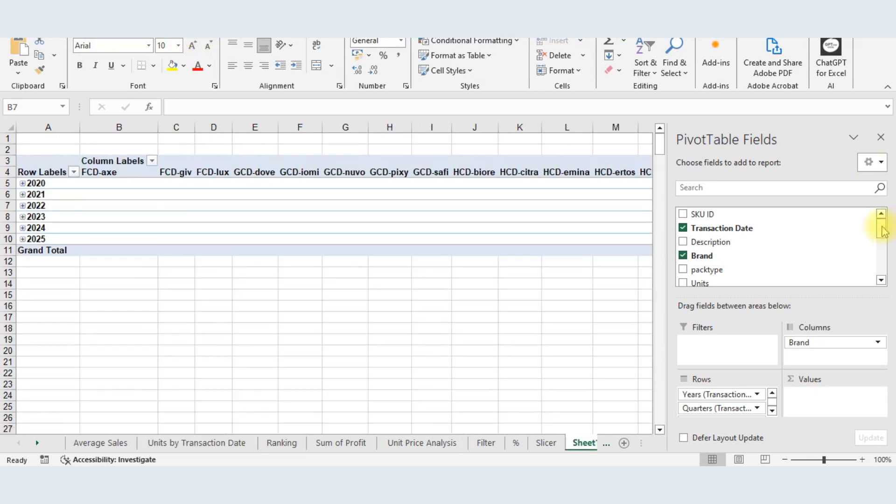
{"action": "left_click_drag", "start_coordinate": [880, 227], "coordinate": [880, 254]}
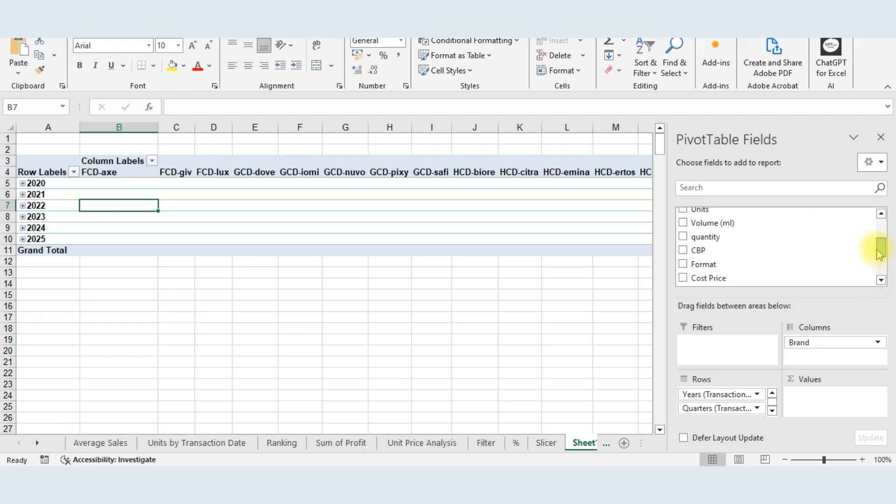
{"action": "left_click_drag", "start_coordinate": [726, 235], "coordinate": [824, 400]}
{"action": "left_click", "coordinate": [229, 305]}
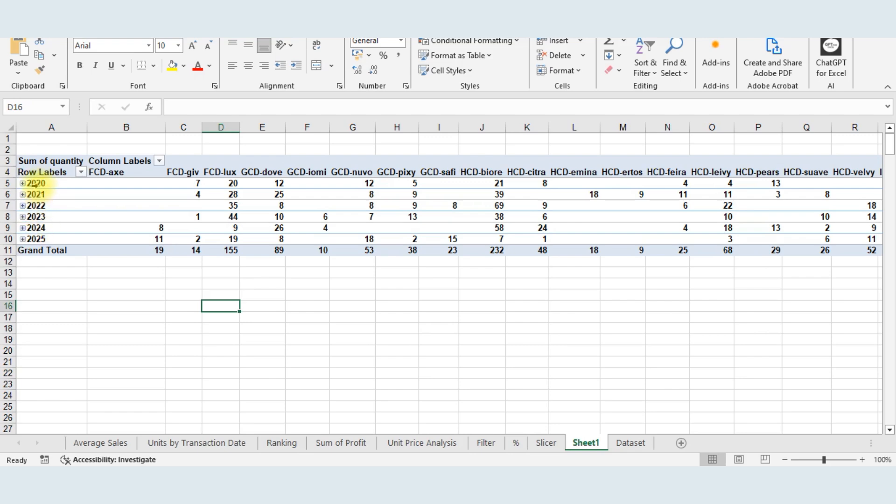
- Ungroup the Transaction Date rows in the pivot table, and check the Transaction Date column in the Dataset sheet
{"action": "right_click", "coordinate": [35, 184]}
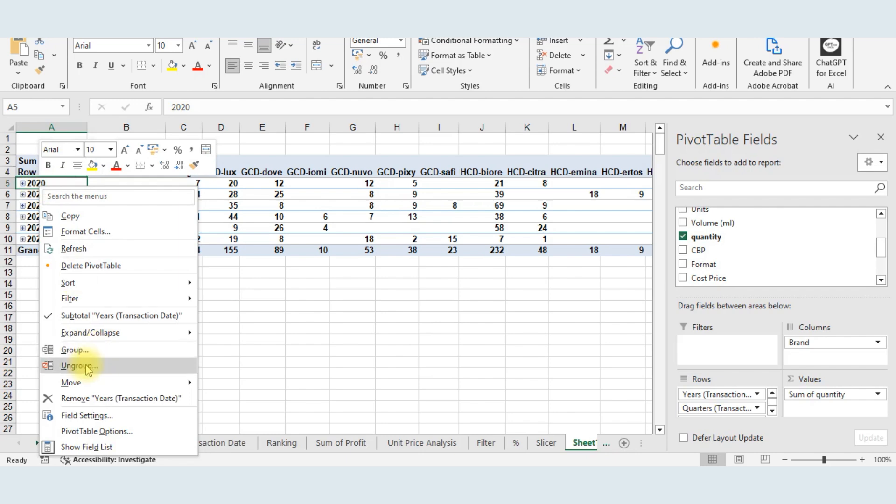
{"action": "left_click", "coordinate": [85, 370]}
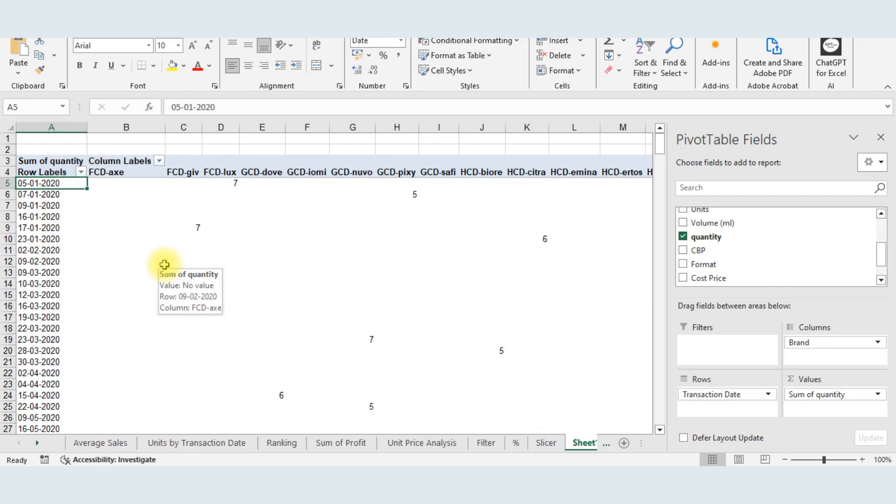
{"action": "key", "text": "ctrl+Page_Down"}
{"action": "left_click", "coordinate": [117, 173]}
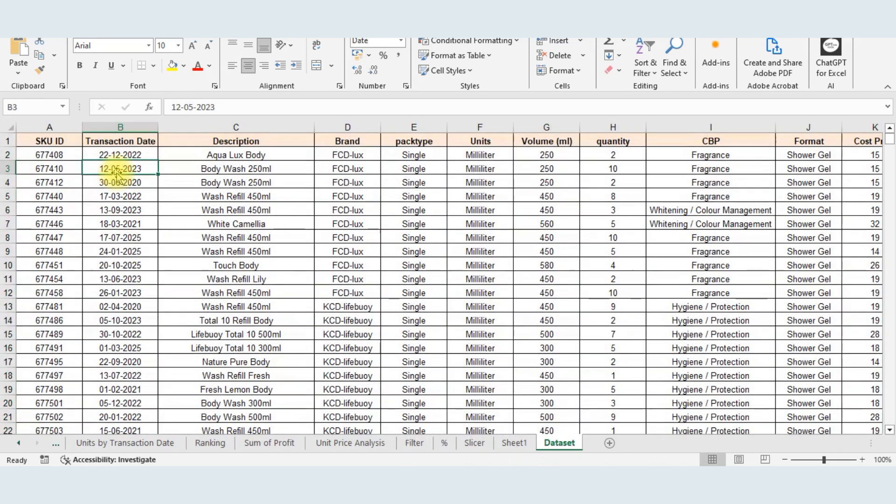
{"action": "key", "text": "ctrl+Page_Up"}
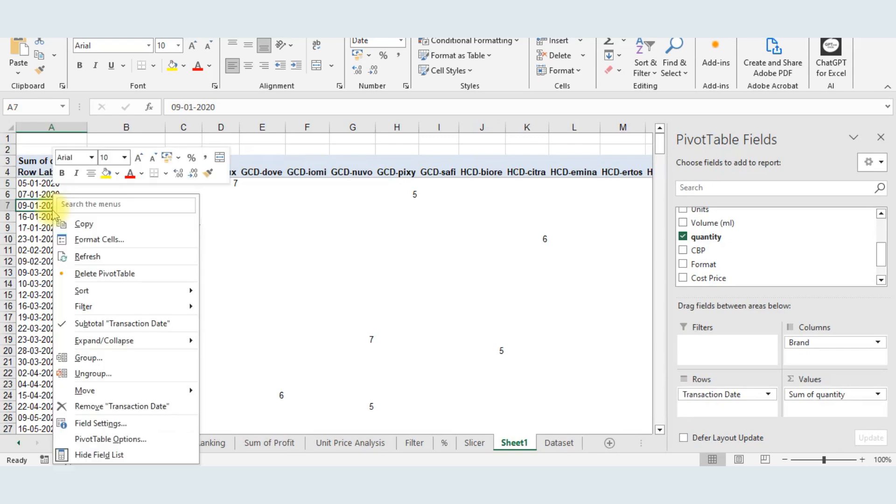
{"action": "left_click", "coordinate": [99, 365]}
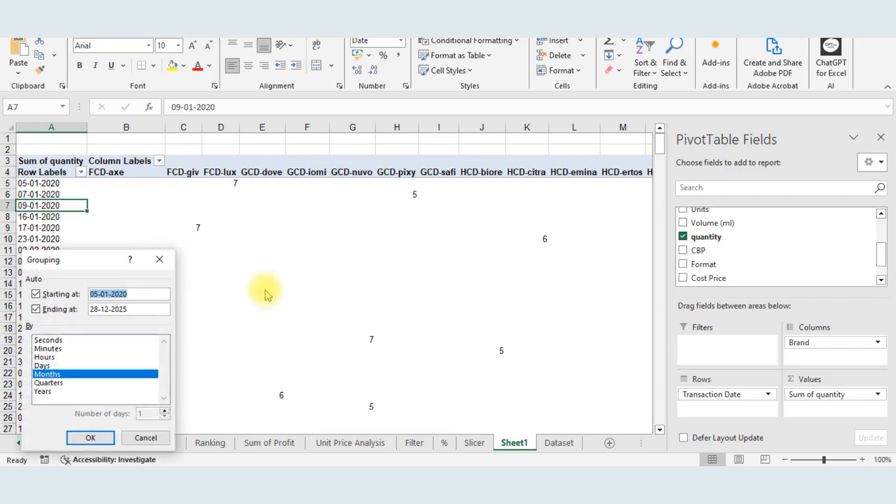
{"action": "left_click", "coordinate": [50, 394]}
{"action": "left_click", "coordinate": [49, 376]}
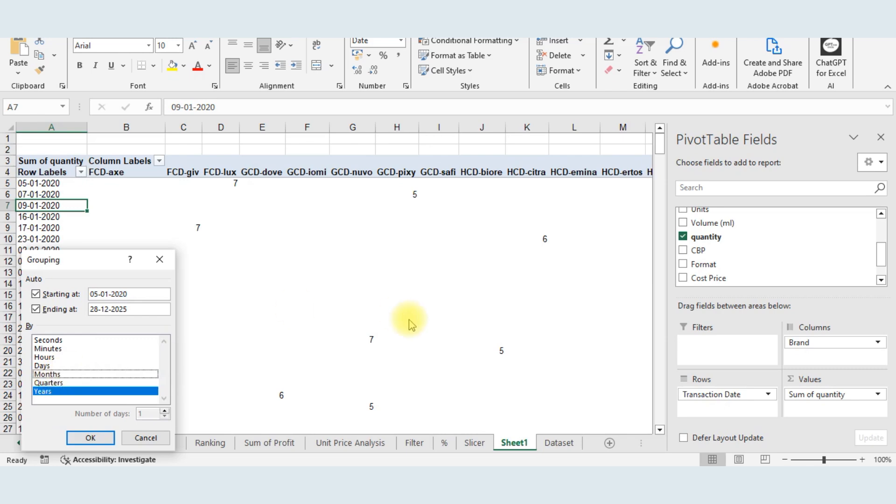
{"action": "key", "text": "ctrl+Page_Up"}
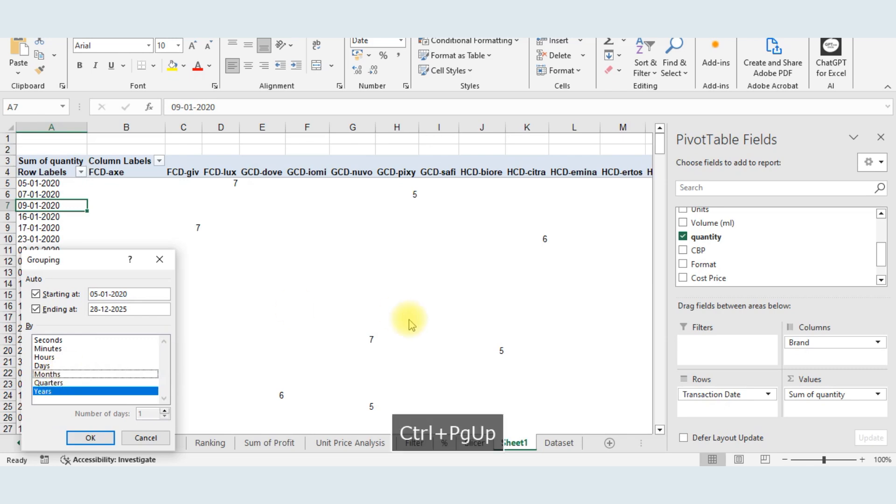
{"action": "left_click", "coordinate": [167, 264]}
- Examine the date grouping in the Units by Transaction Date pivot table, and return to the new pivot table on Sheet1
{"action": "key", "text": "ctrl+Page_Up"}
{"action": "key", "text": "ctrl+Page_Up"}
{"action": "key", "text": "ctrl+Page_Up"}
{"action": "key", "text": "ctrl+Page_Up"}
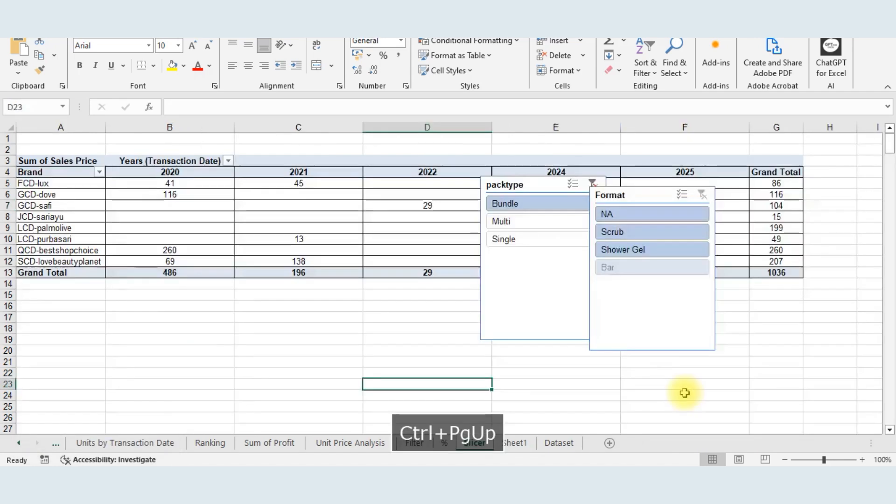
{"action": "key", "text": "ctrl+Page_Up"}
{"action": "key", "text": "ctrl+Page_Up"}
{"action": "key", "text": "ctrl+Page_Up"}
{"action": "key", "text": "ctrl+Page_Up"}
{"action": "key", "text": "ctrl+Page_Down"}
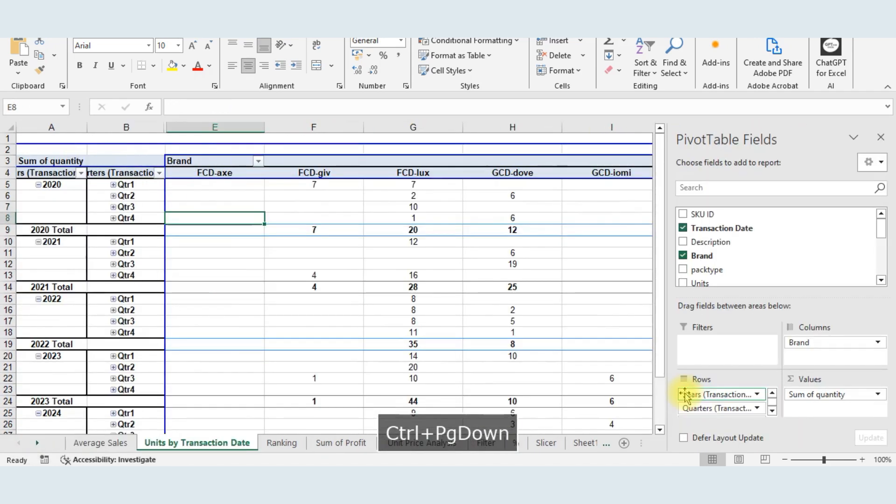
{"action": "key", "text": "ctrl+Page_Down"}
{"action": "key", "text": "ctrl+Page_Down"}
{"action": "key", "text": "ctrl+Page_Down"}
{"action": "key", "text": "ctrl+Page_Down"}
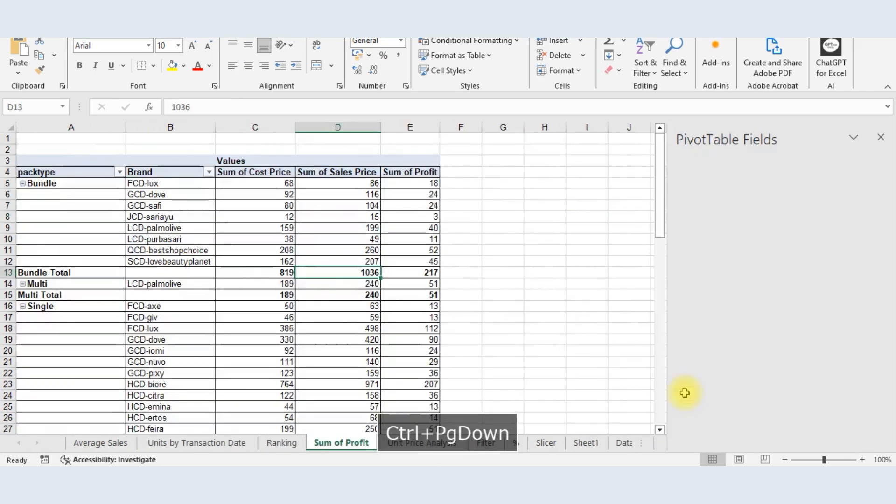
{"action": "key", "text": "ctrl+Page_Down"}
{"action": "key", "text": "ctrl+Page_Down"}
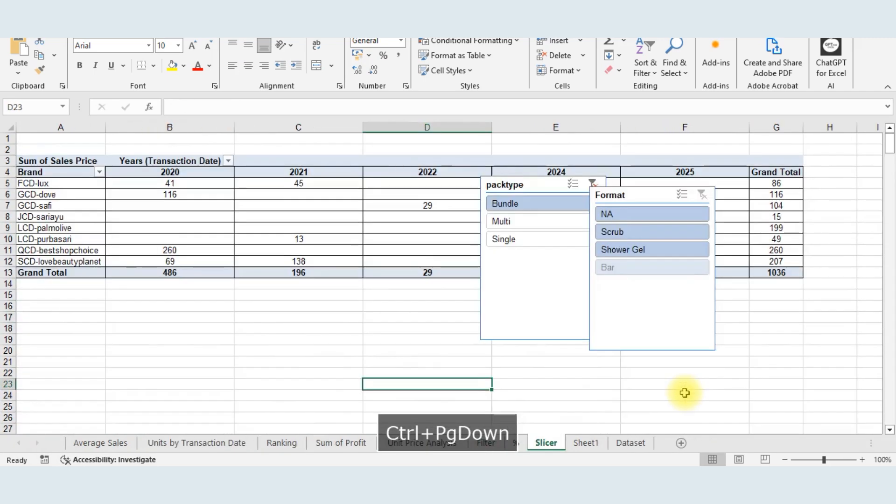
{"action": "key", "text": "ctrl+Page_Down"}
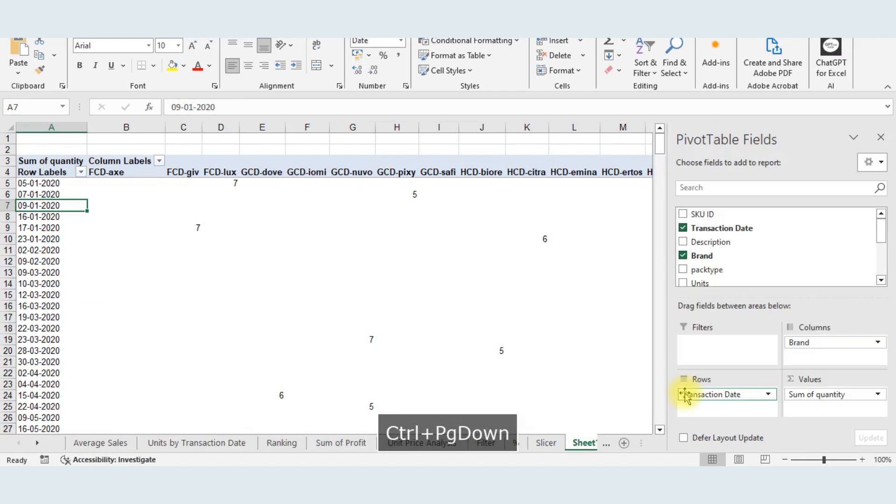
- Group the pivot table's Transaction Date rows by Quarters and Years, without Months
{"action": "right_click", "coordinate": [34, 226]}
{"action": "left_click", "coordinate": [74, 359]}
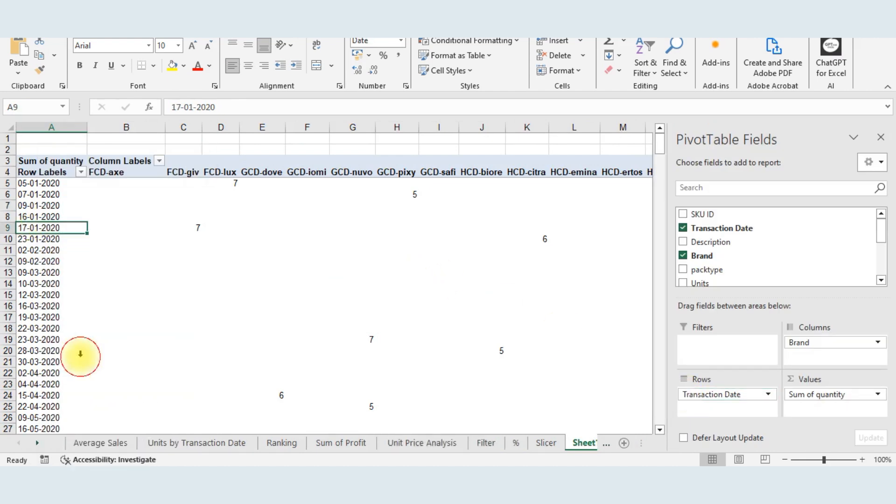
{"action": "left_click", "coordinate": [33, 388]}
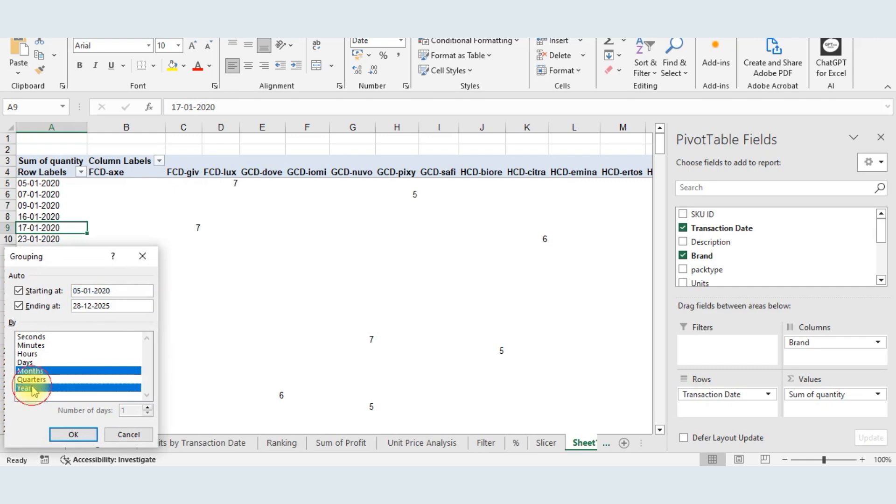
{"action": "left_click", "coordinate": [32, 379]}
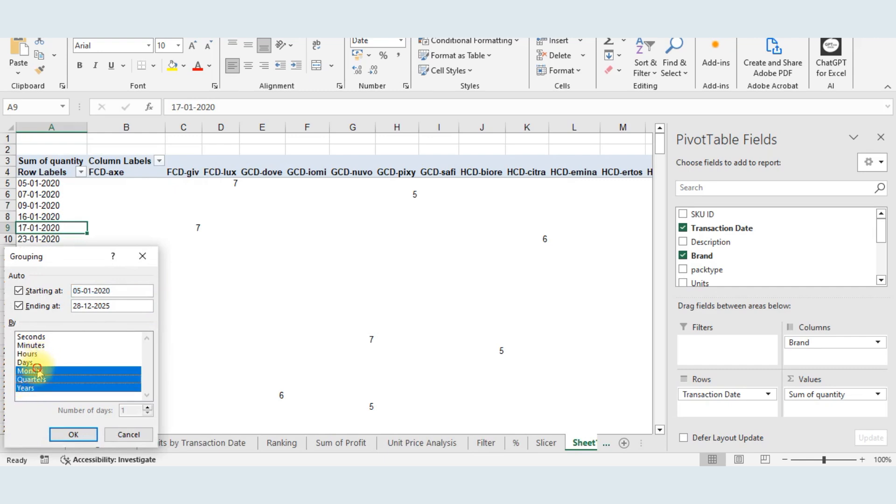
{"action": "left_click", "coordinate": [37, 372]}
{"action": "left_click", "coordinate": [87, 435]}
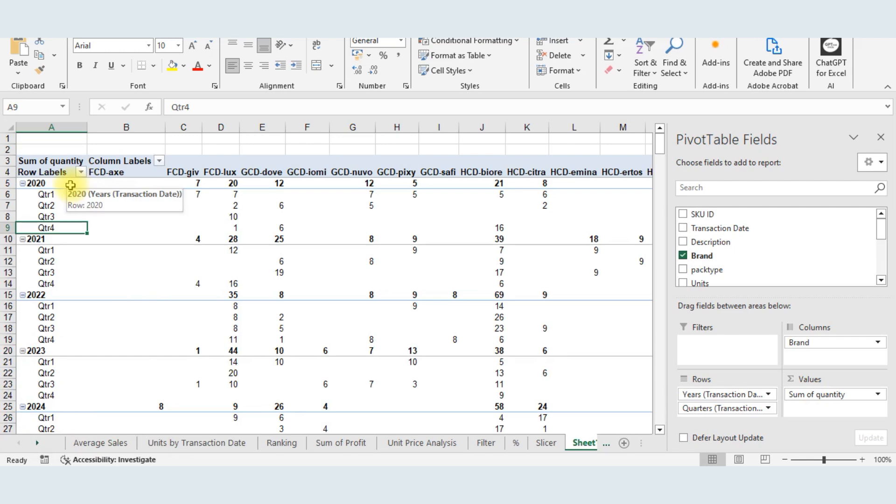
- Turn on the Classic PivotTable layout in the display options of the quarterly units pivot table
{"action": "right_click", "coordinate": [195, 183]}
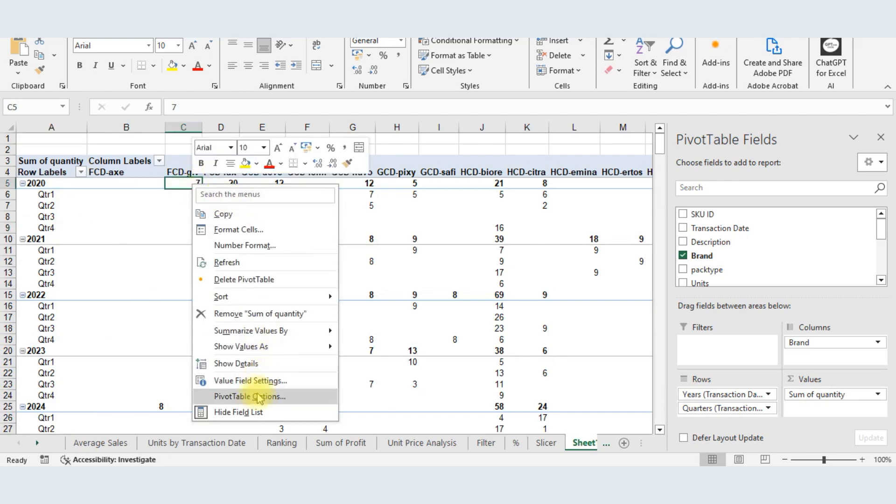
{"action": "left_click", "coordinate": [252, 397]}
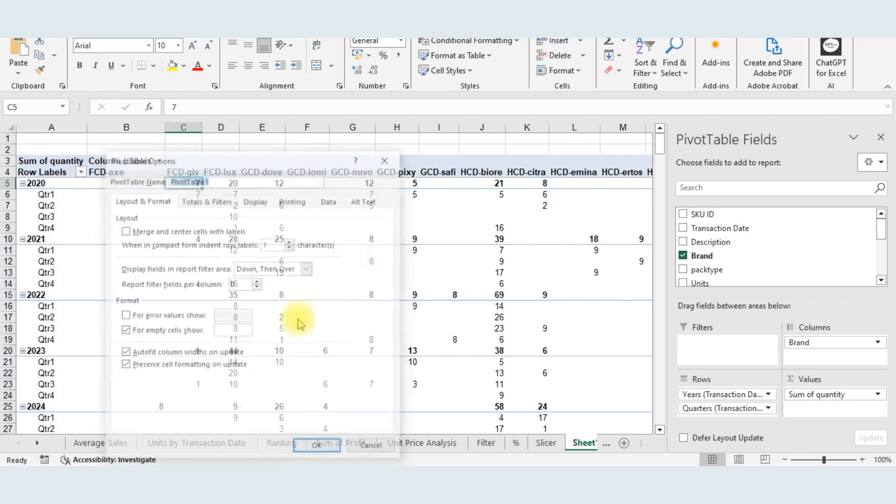
{"action": "left_click", "coordinate": [260, 202]}
{"action": "left_click", "coordinate": [124, 297]}
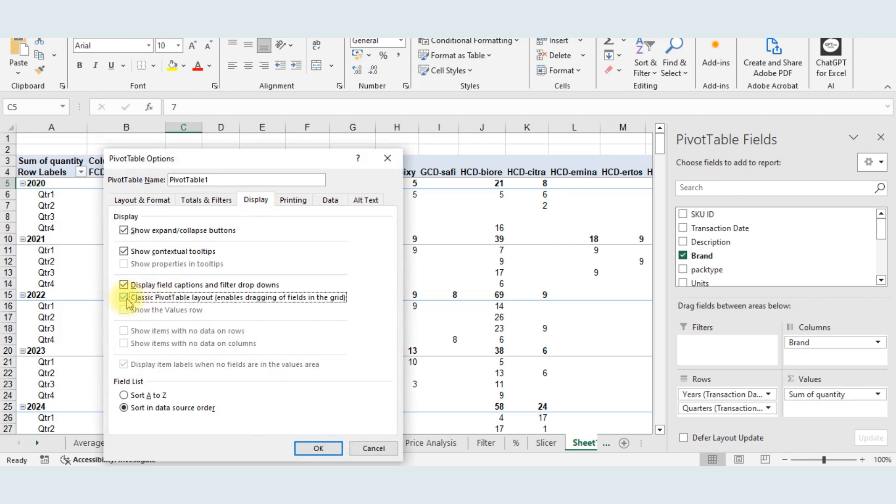
{"action": "left_click", "coordinate": [312, 448]}
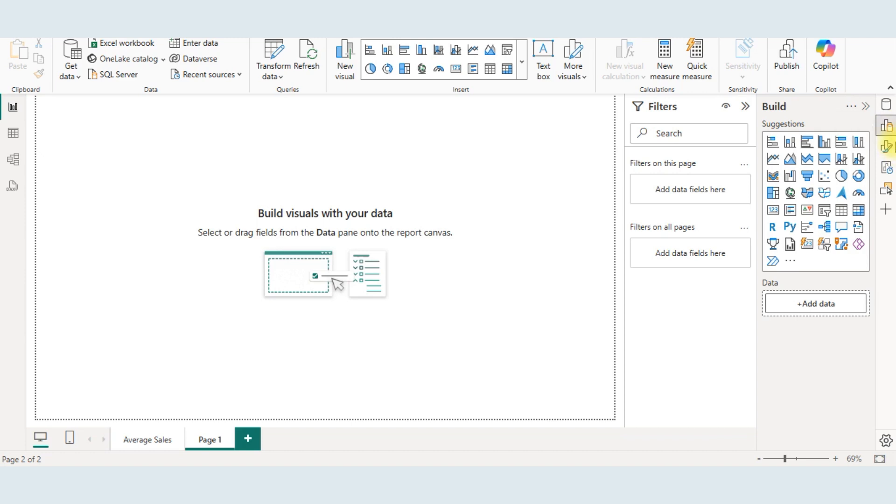
- In Power BI, create a matrix visual on Page 1 from the Transaction Date field
{"action": "left_click", "coordinate": [886, 105]}
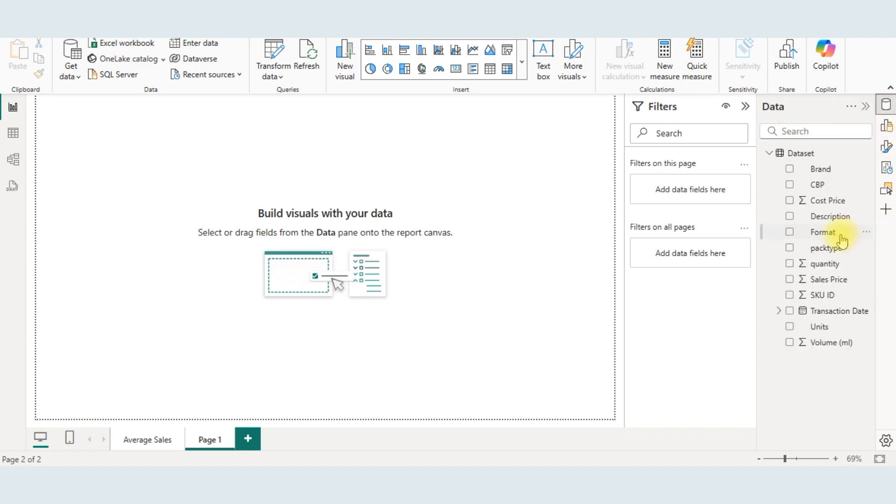
{"action": "left_click", "coordinate": [789, 311]}
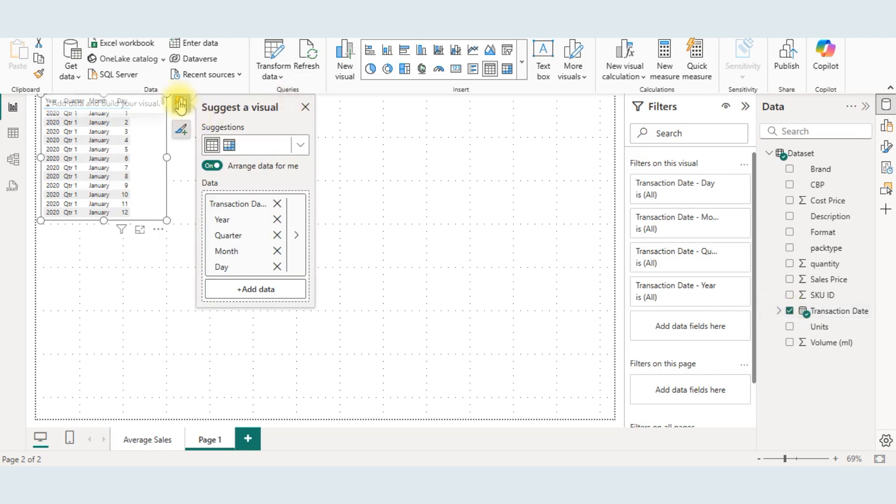
{"action": "left_click", "coordinate": [230, 146]}
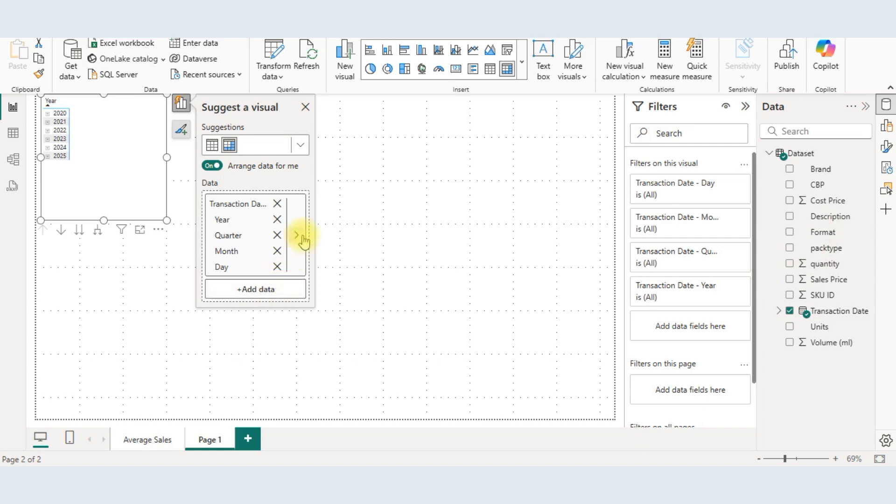
{"action": "left_click", "coordinate": [283, 291]}
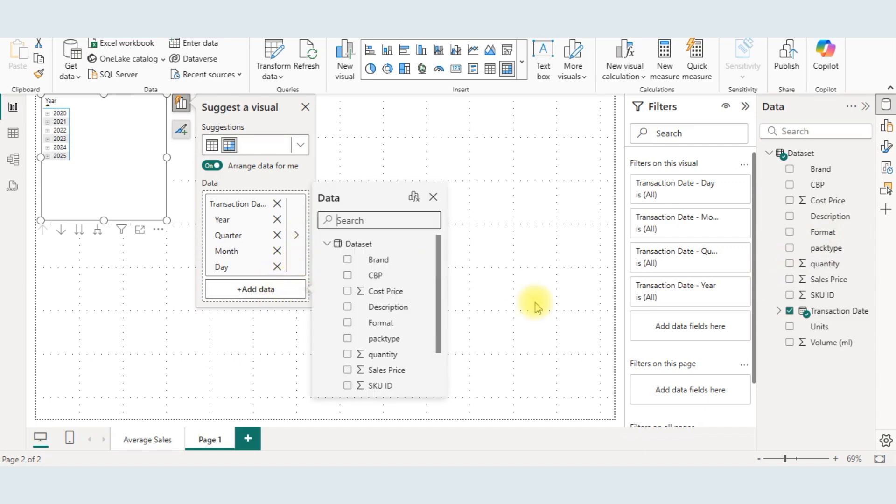
{"action": "left_click_drag", "start_coordinate": [440, 303], "coordinate": [436, 362]}
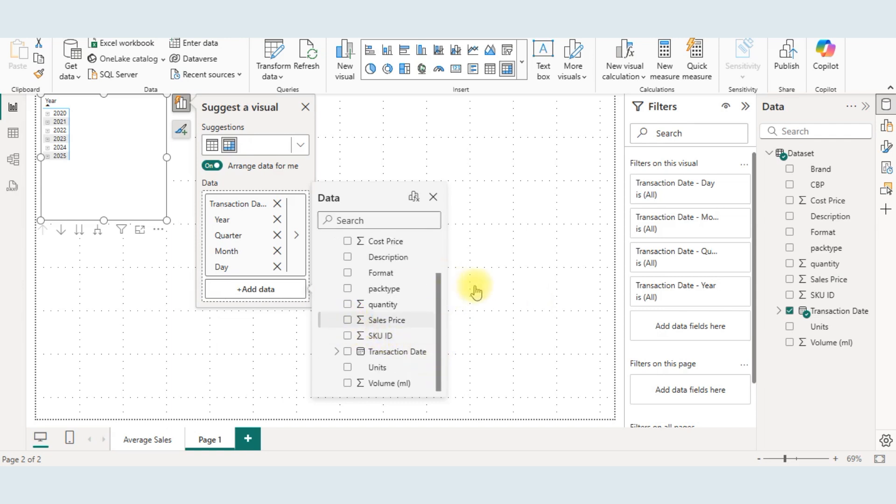
{"action": "left_click", "coordinate": [351, 322]}
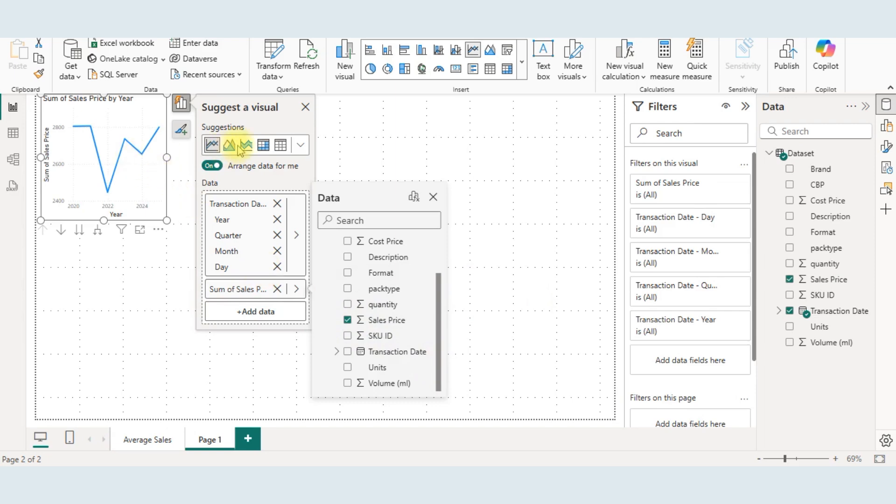
{"action": "left_click", "coordinate": [264, 146]}
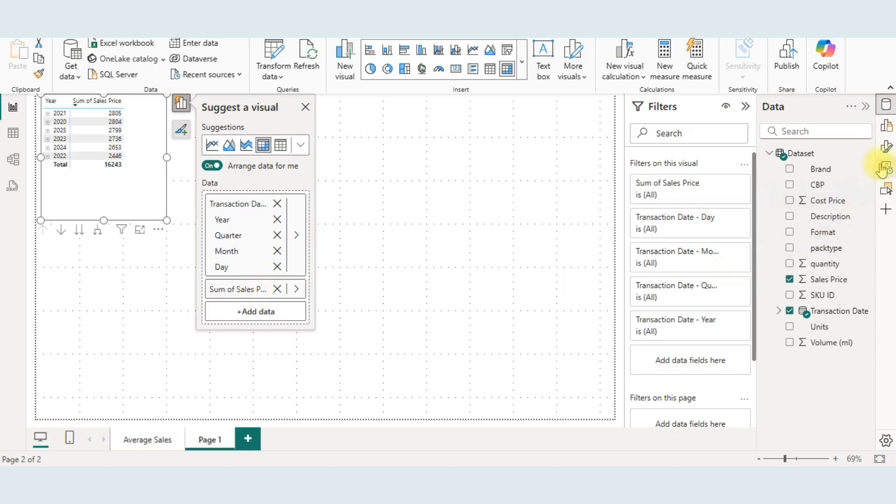
{"action": "left_click", "coordinate": [886, 125]}
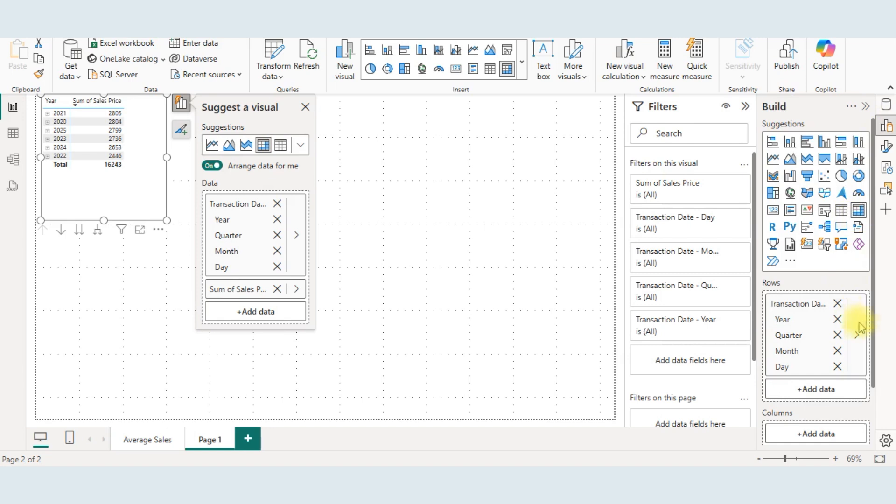
{"action": "left_click_drag", "start_coordinate": [872, 316], "coordinate": [876, 393]}
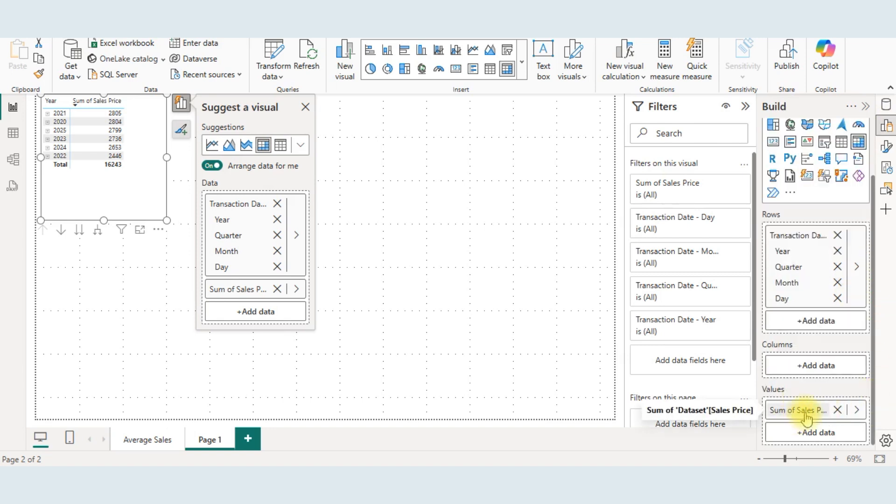
{"action": "key", "text": "alt+Tab"}
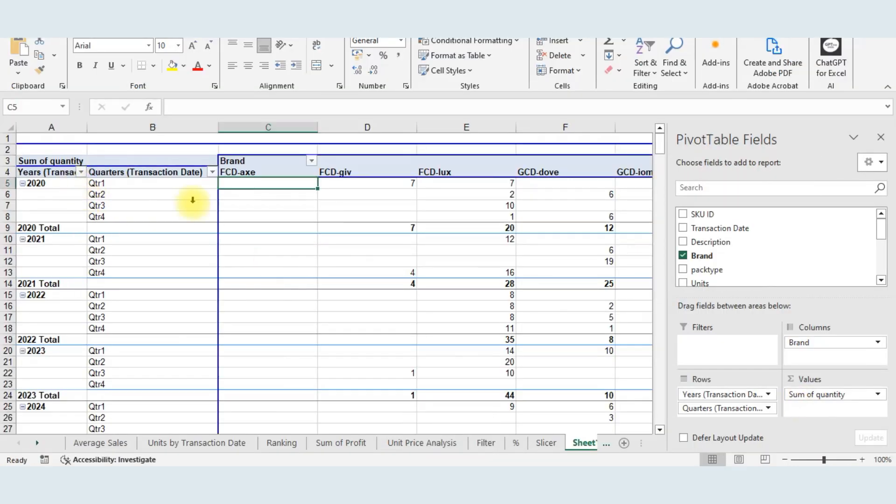
{"action": "key", "text": "alt+Tab"}
{"action": "left_click", "coordinate": [838, 411]}
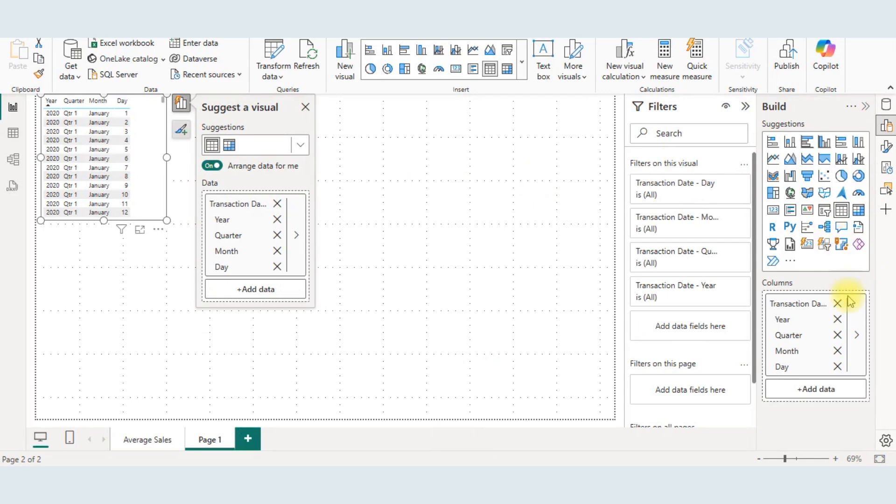
- Add quantity to the Transaction Date visual, show it as a matrix, and keep the summarization as Sum
{"action": "left_click", "coordinate": [885, 106]}
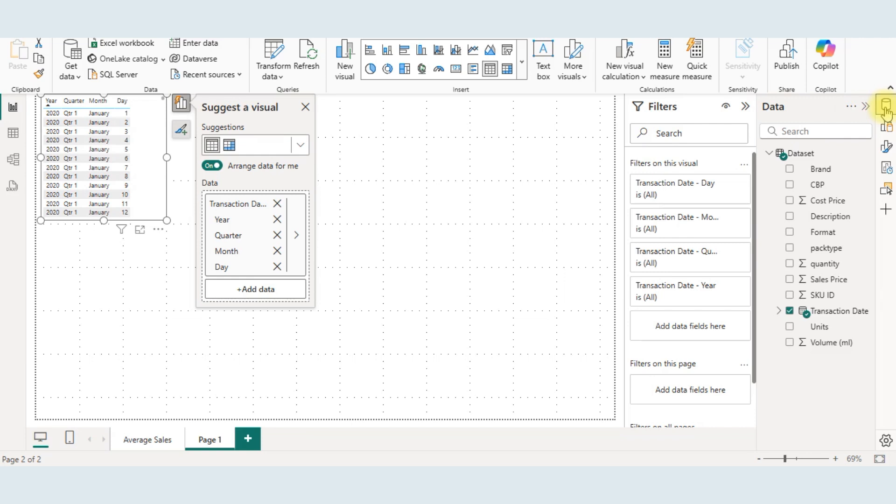
{"action": "left_click", "coordinate": [788, 265]}
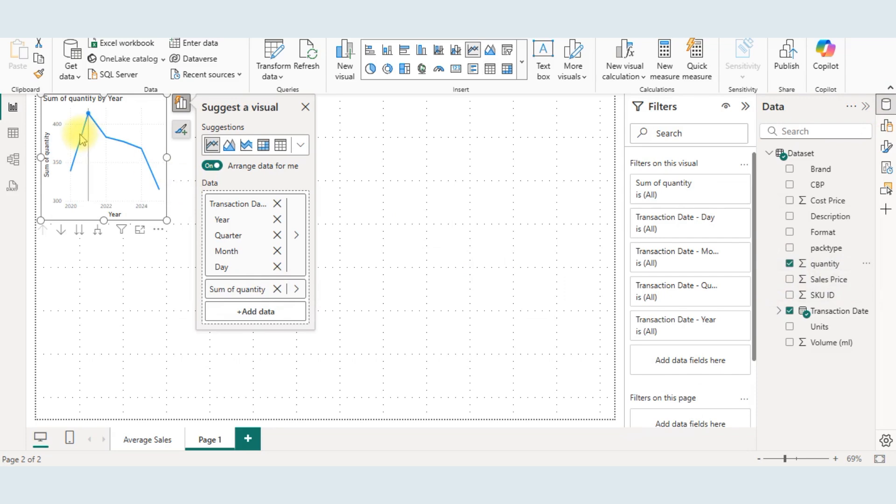
{"action": "left_click", "coordinate": [264, 147]}
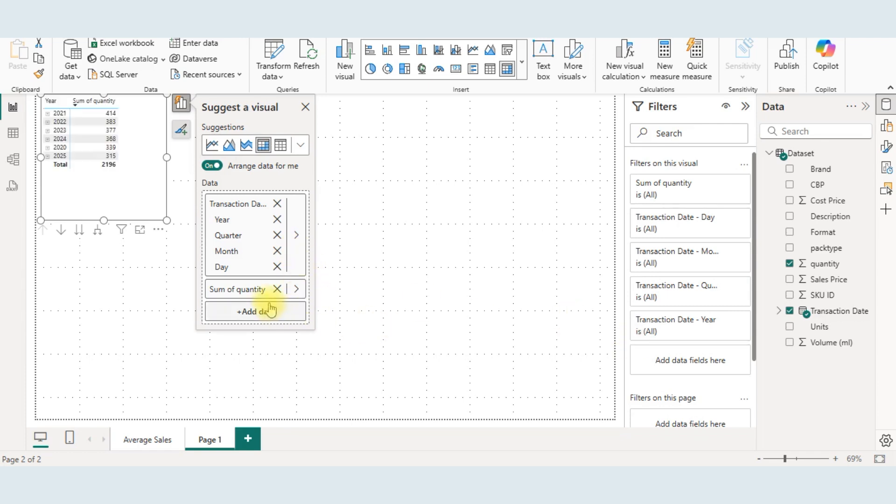
{"action": "left_click", "coordinate": [249, 292]}
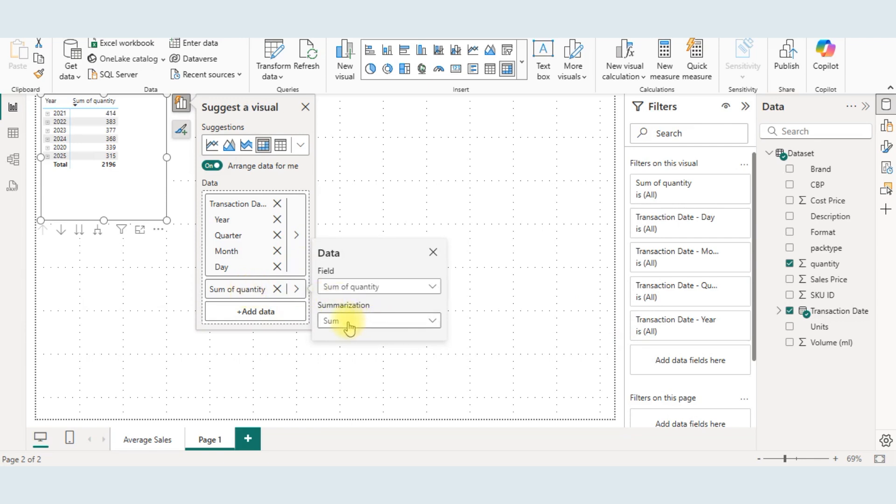
{"action": "left_click", "coordinate": [348, 348]}
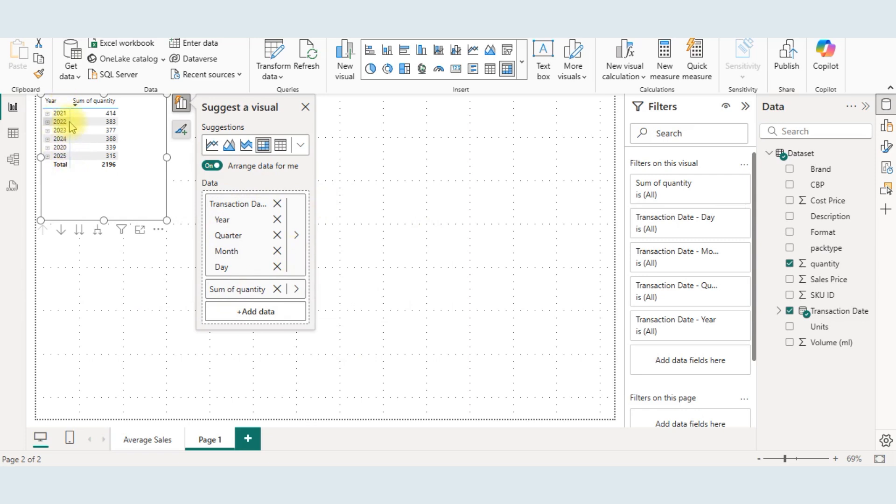
- Expand all years in the matrix to quarters, and compare it in focus mode with the Excel pivot table
{"action": "key", "text": "alt+Tab"}
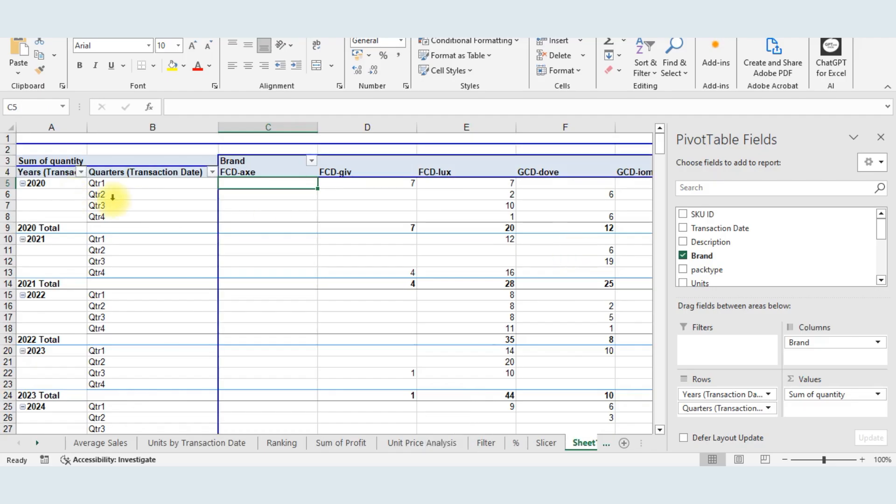
{"action": "key", "text": "alt+Tab"}
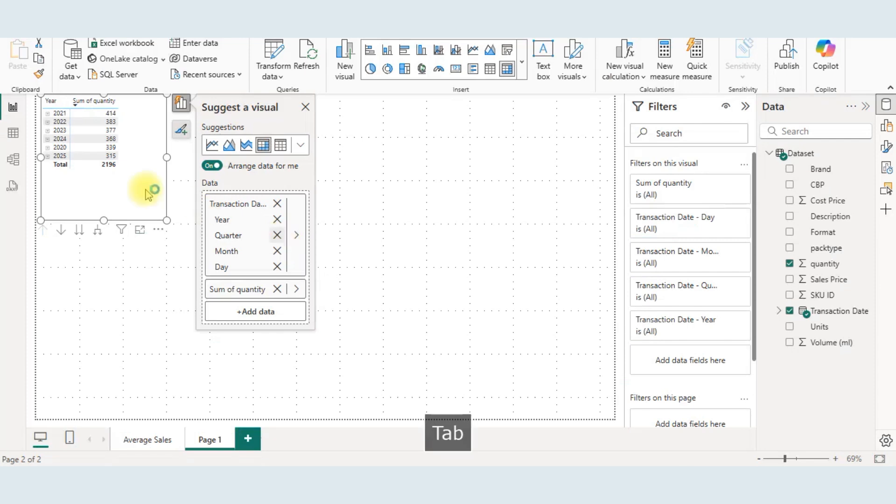
{"action": "left_click", "coordinate": [98, 233]}
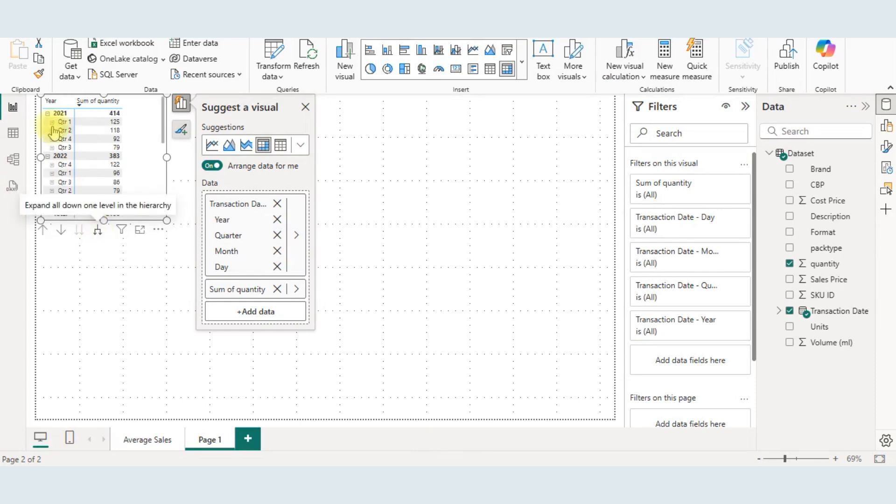
{"action": "left_click", "coordinate": [139, 230]}
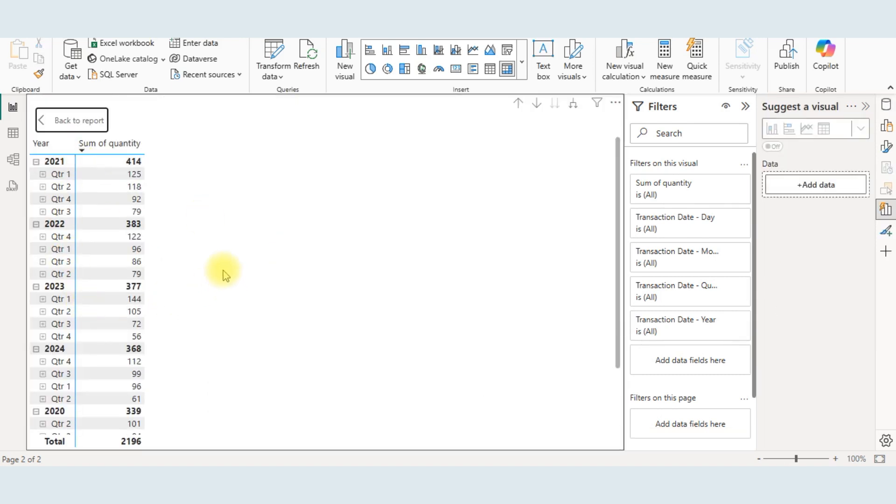
{"action": "key", "text": "alt+Tab"}
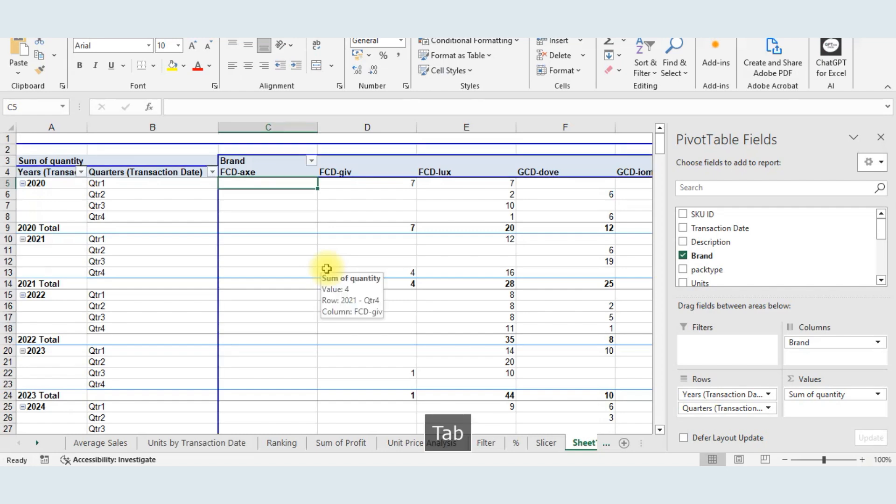
{"action": "key", "text": "alt+Tab"}
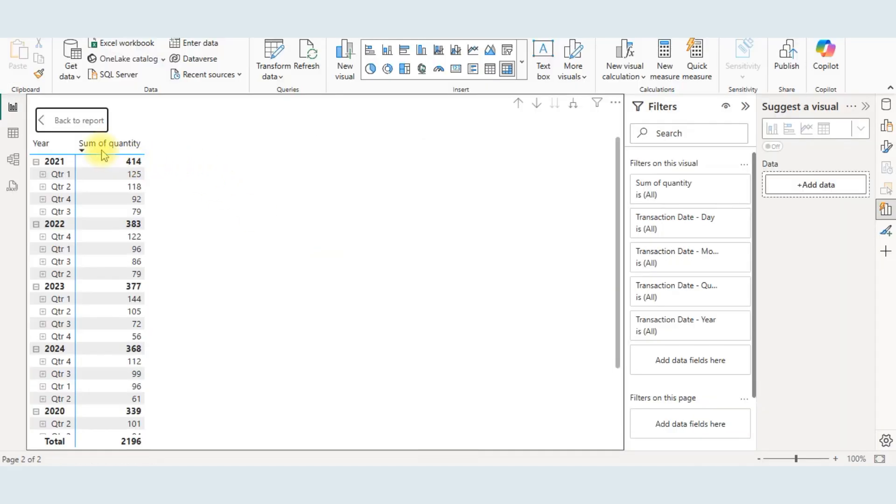
{"action": "key", "text": "alt+Tab"}
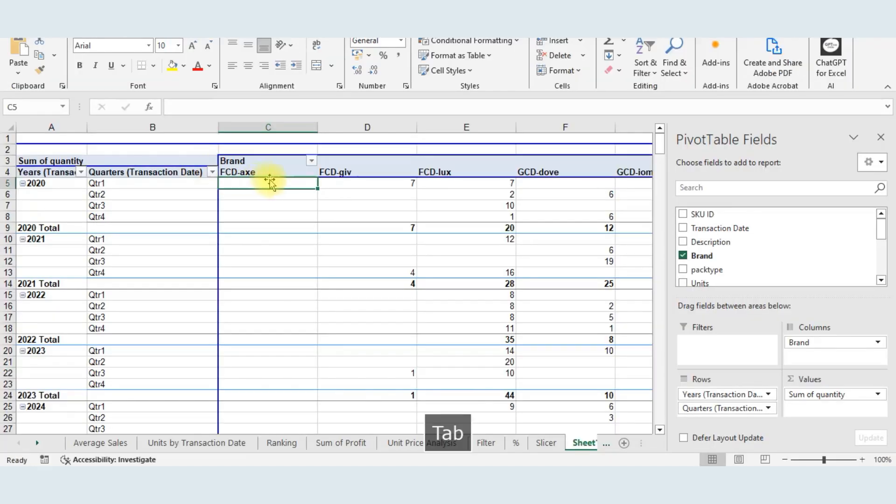
{"action": "key", "text": "alt+Tab"}
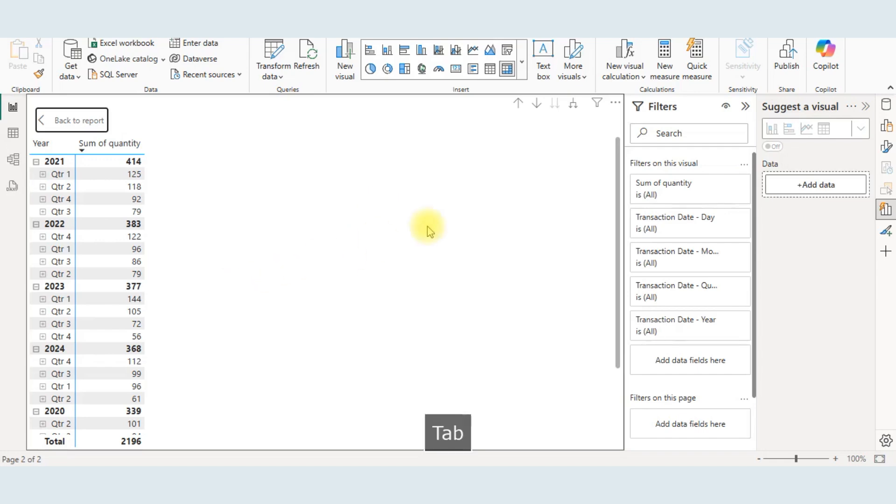
- Return to the report, add packtype to the matrix columns, and view the matrix in focus mode
{"action": "left_click", "coordinate": [89, 122]}
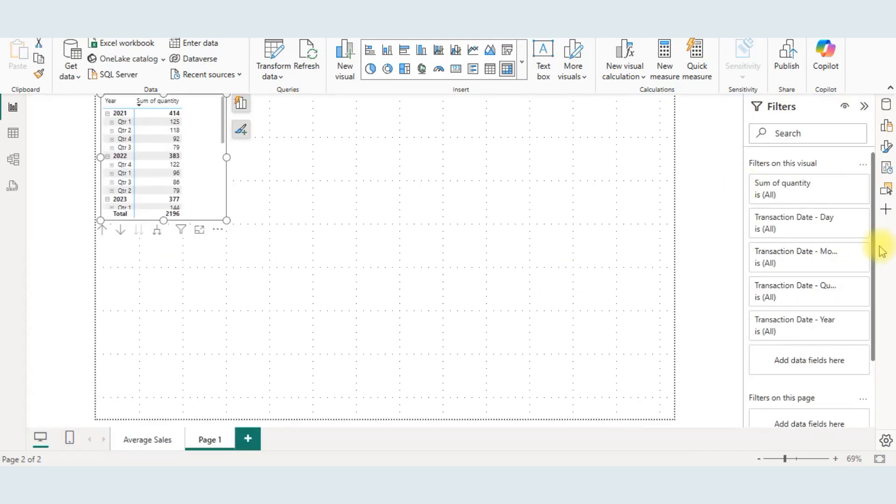
{"action": "left_click", "coordinate": [886, 126]}
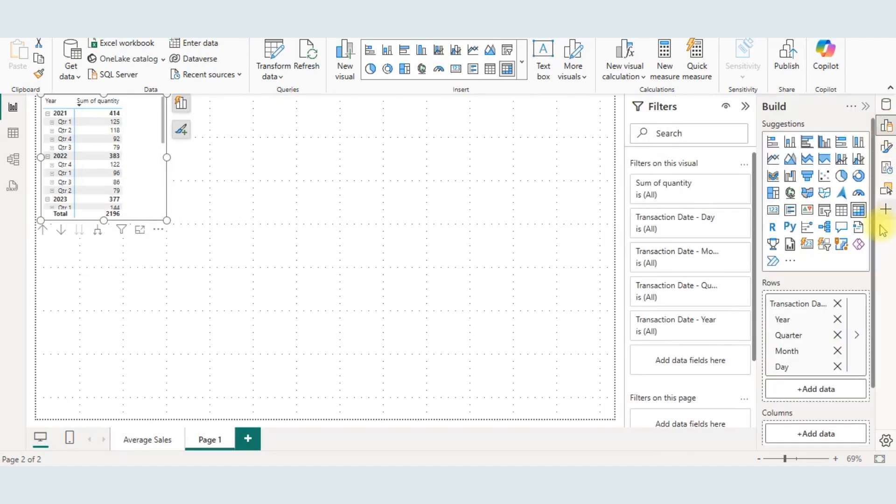
{"action": "scroll", "coordinate": [874, 239], "scroll_direction": "down", "scroll_amount": 2}
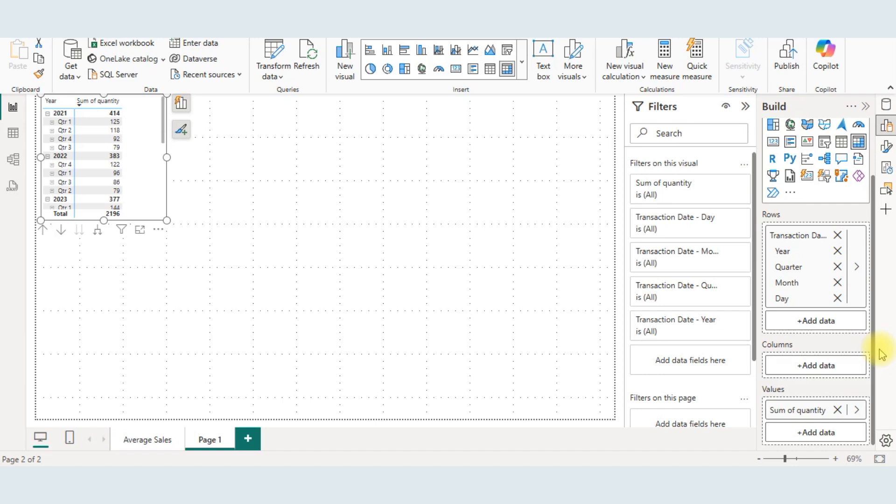
{"action": "left_click", "coordinate": [807, 368]}
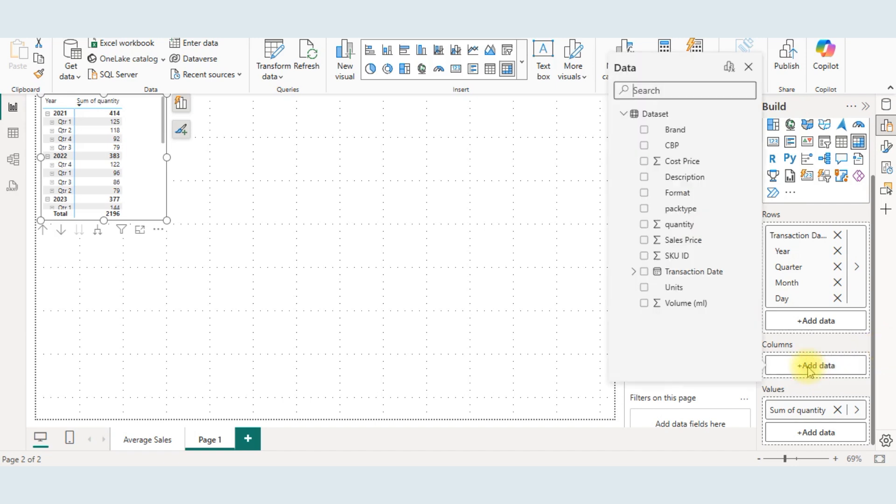
{"action": "left_click", "coordinate": [650, 212]}
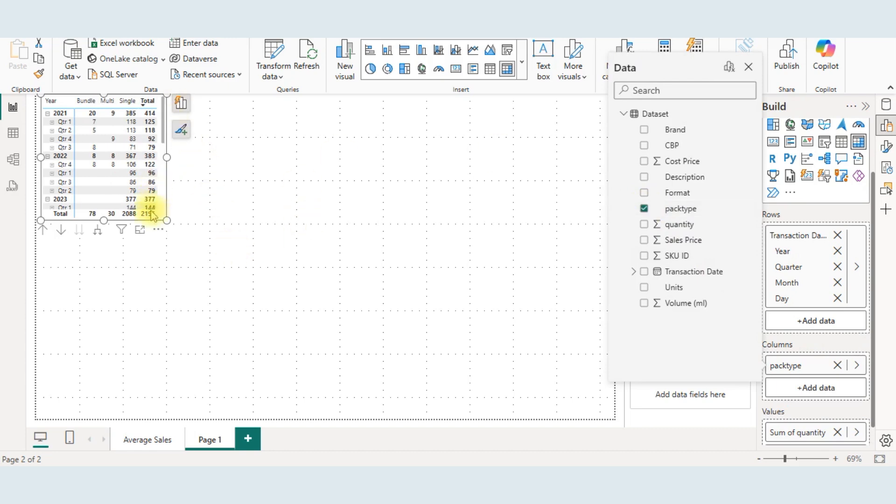
{"action": "left_click", "coordinate": [140, 230]}
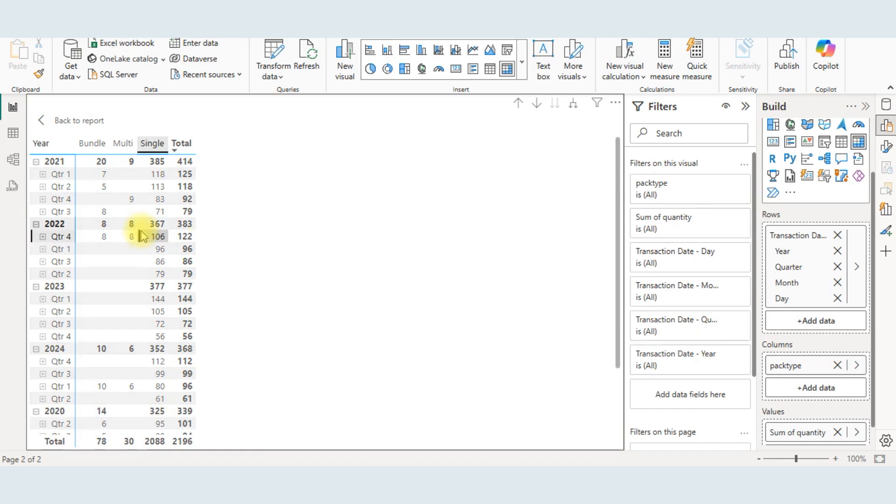
{"action": "left_click", "coordinate": [327, 220]}
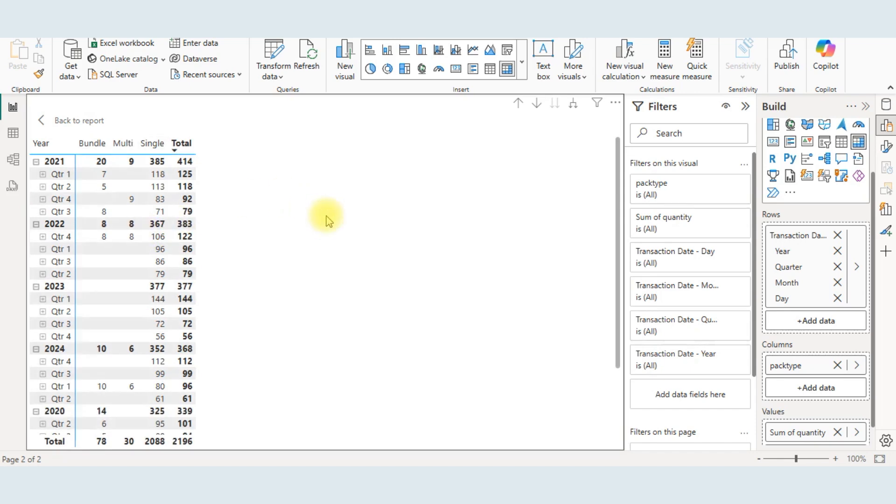
- Set the position of the matrix's row subtotals to Bottom and compare the layout with the Excel pivot table
{"action": "right_click", "coordinate": [157, 161]}
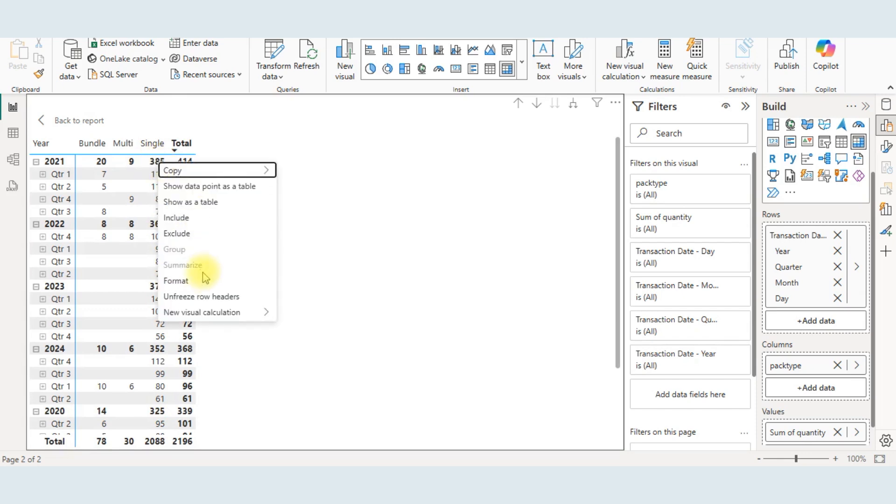
{"action": "left_click", "coordinate": [186, 285]}
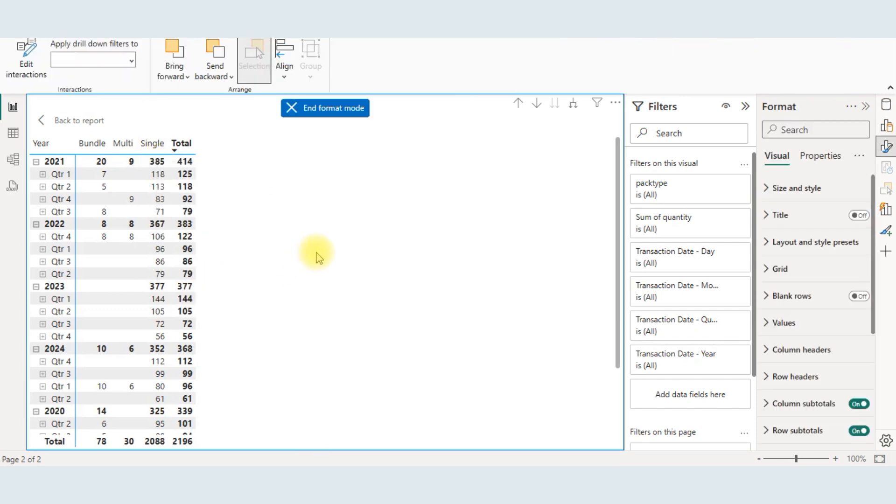
{"action": "right_click", "coordinate": [163, 163]}
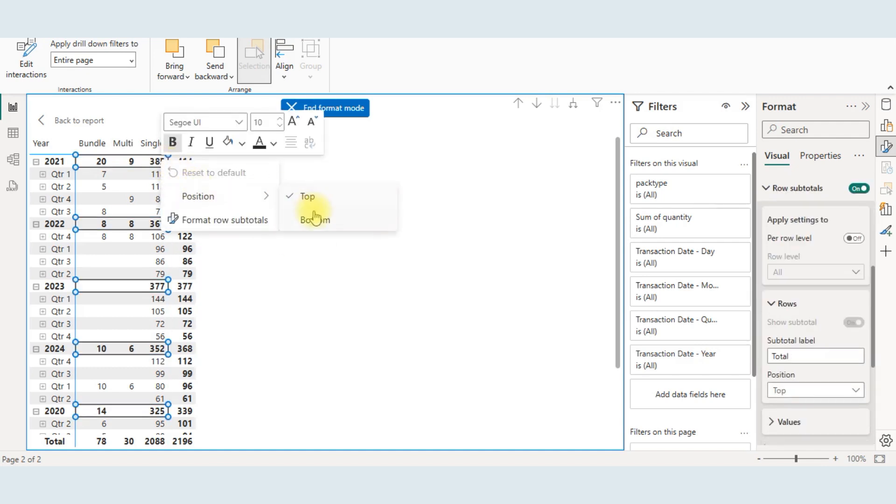
{"action": "left_click", "coordinate": [314, 220]}
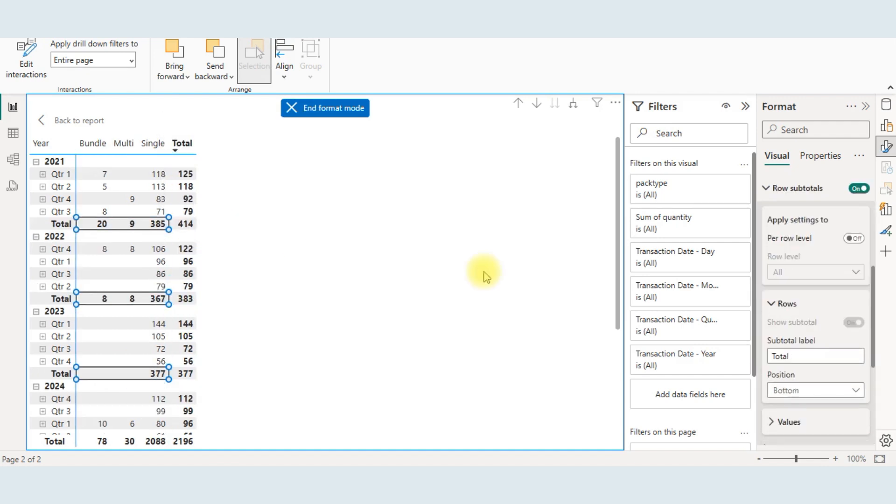
{"action": "key", "text": "alt+Tab"}
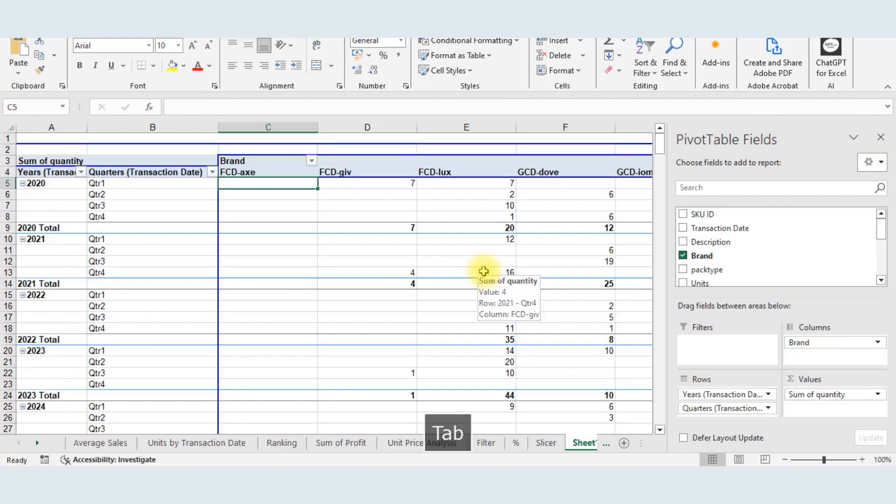
{"action": "key", "text": "alt+Tab"}
{"action": "key", "text": "alt+Tab"}
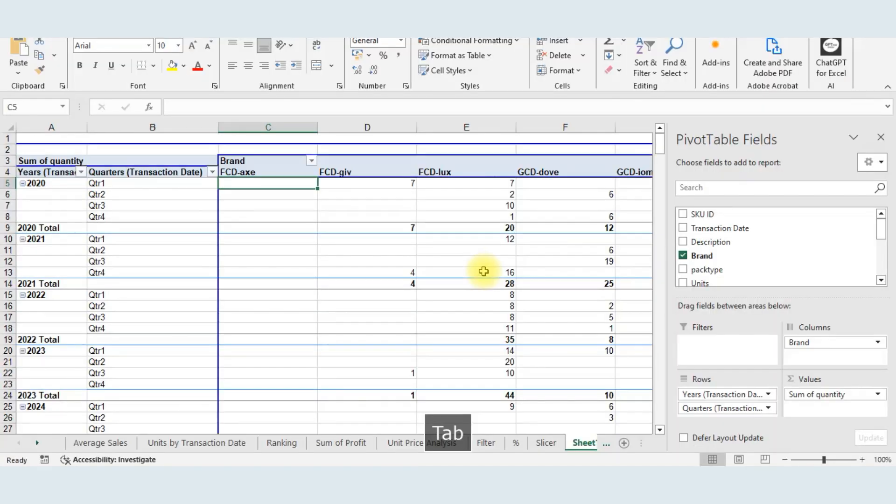
{"action": "key", "text": "alt+Tab"}
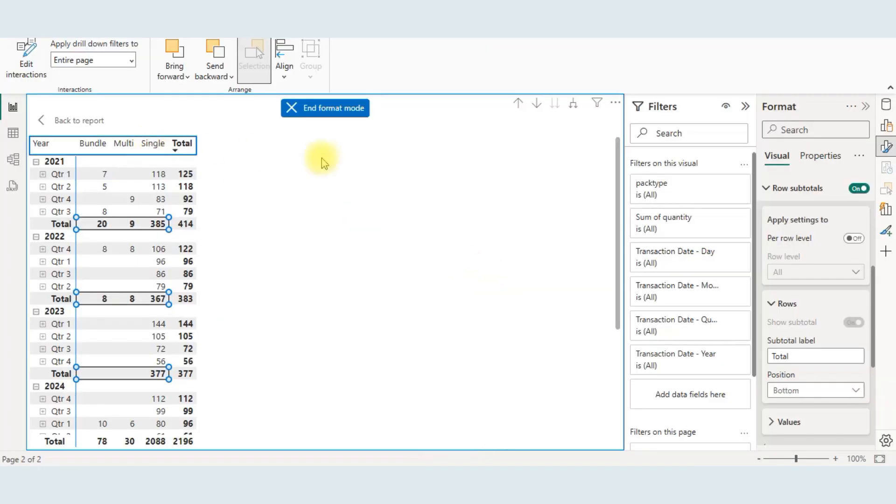
{"action": "key", "text": "alt+Tab"}
{"action": "key", "text": "alt+Tab"}
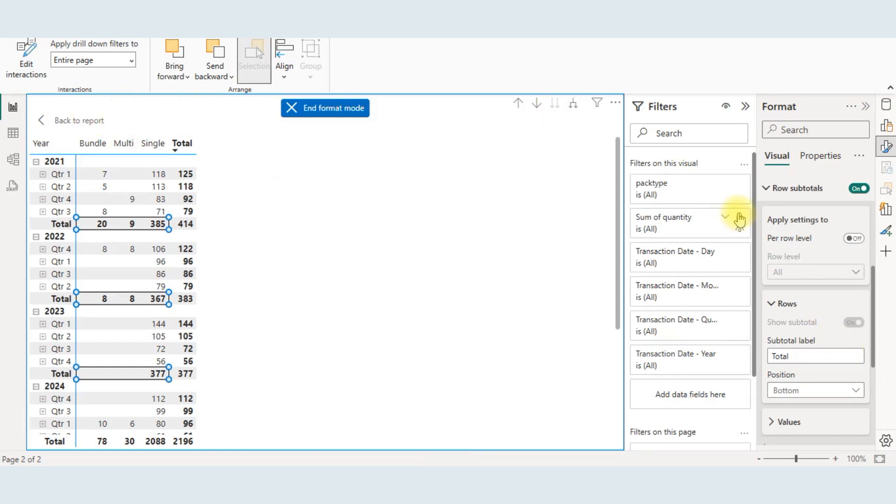
- Return from focus mode to the report and replace packtype with Brand in the matrix columns
{"action": "left_click_drag", "start_coordinate": [872, 283], "coordinate": [847, 163]}
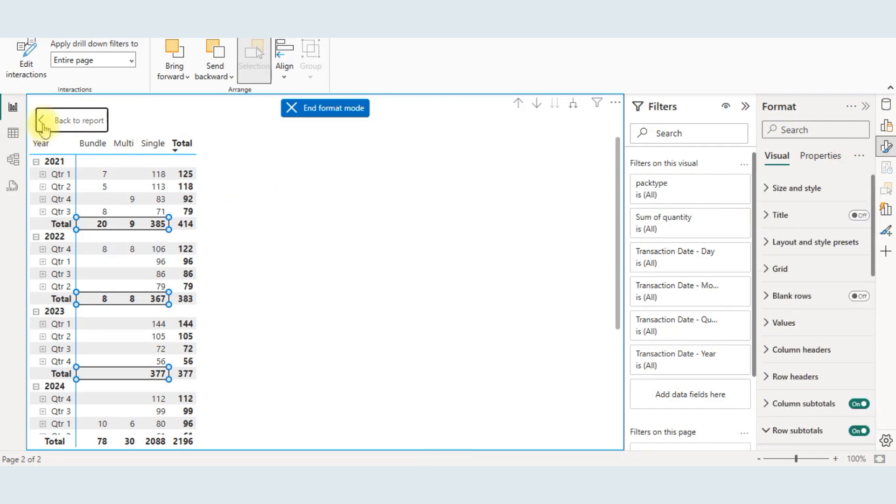
{"action": "key", "text": "Escape"}
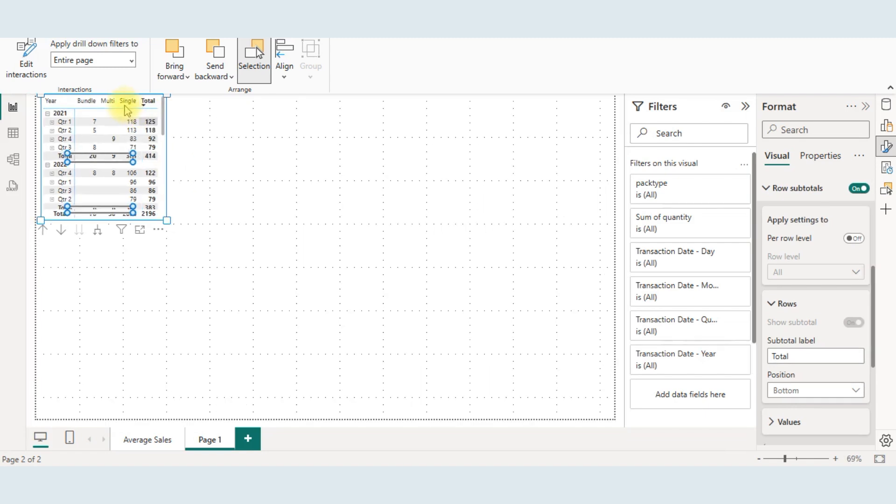
{"action": "scroll", "coordinate": [766, 320], "scroll_direction": "up", "scroll_amount": 10}
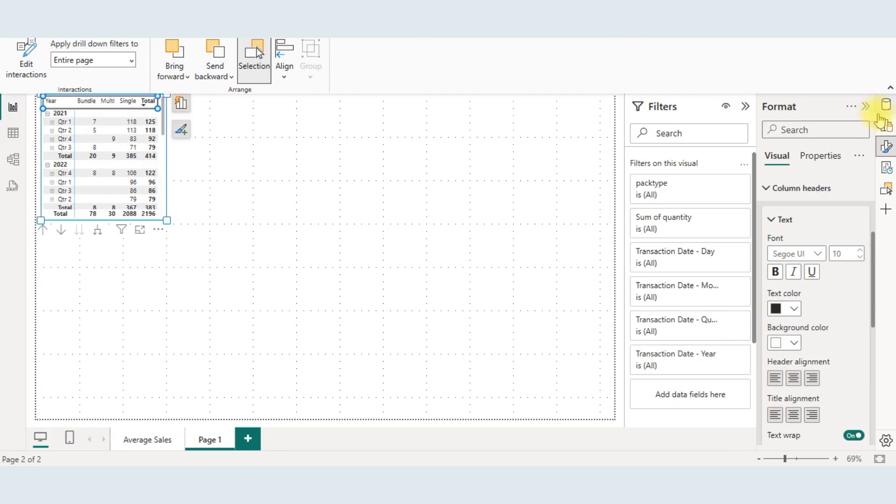
{"action": "left_click", "coordinate": [887, 126]}
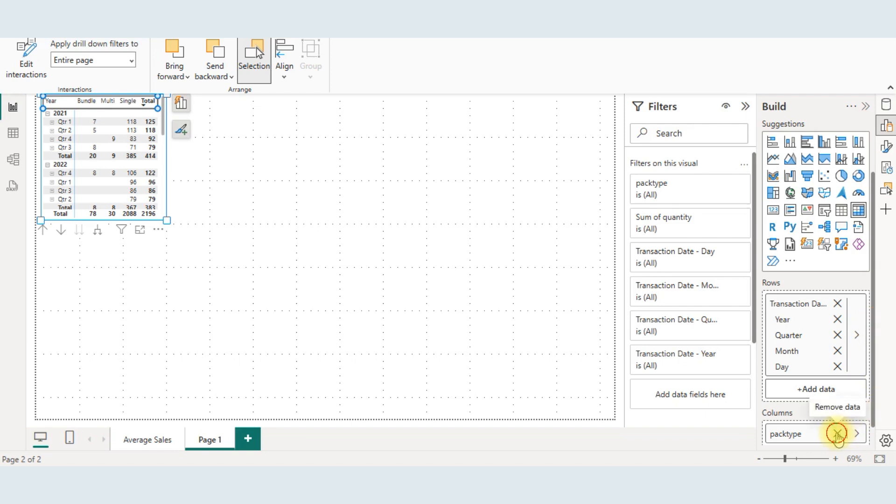
{"action": "left_click", "coordinate": [837, 434]}
{"action": "left_click", "coordinate": [826, 435]}
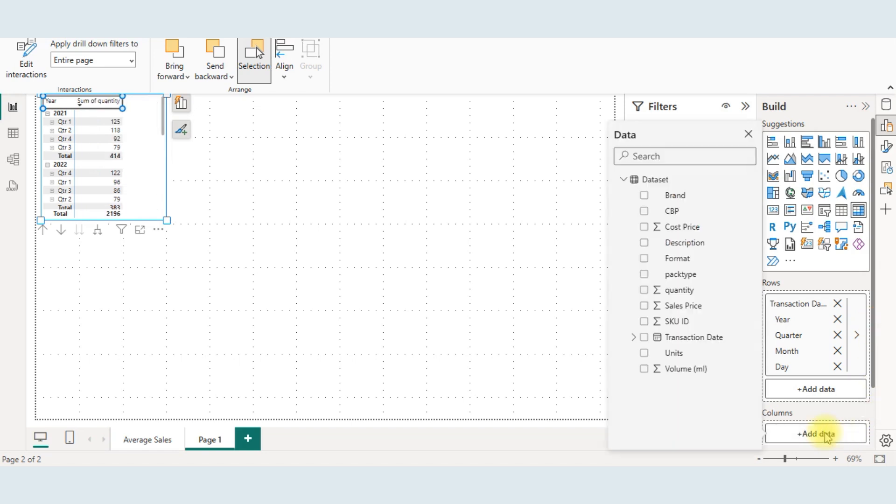
{"action": "left_click", "coordinate": [644, 195]}
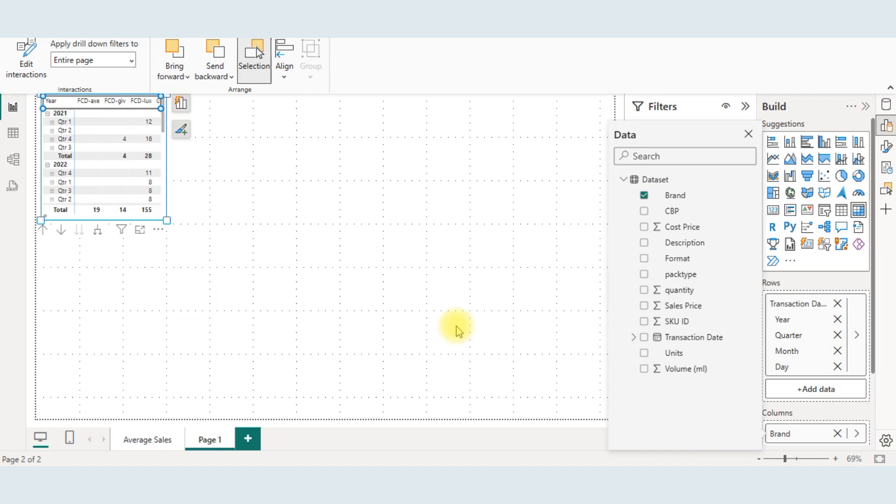
{"action": "left_click", "coordinate": [456, 326]}
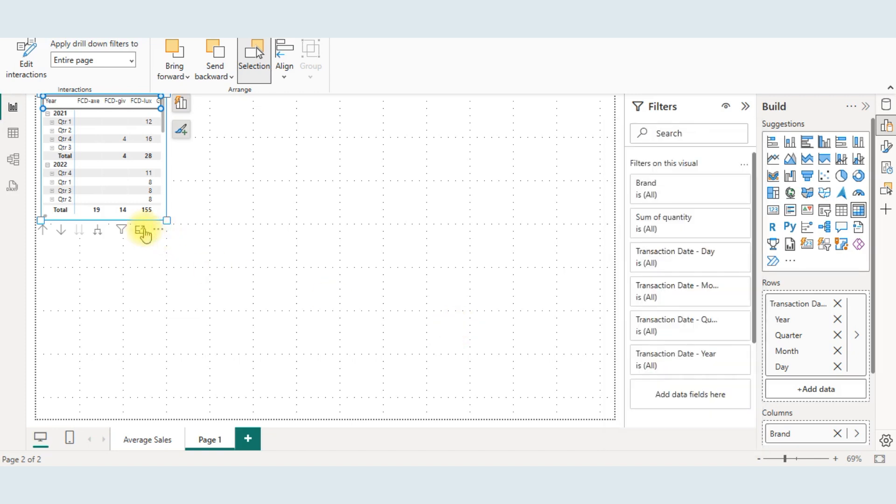
- View the Brand matrix in focus mode and compare its quarterly quantities with the Excel pivot table
{"action": "left_click", "coordinate": [141, 231]}
{"action": "key", "text": "alt+Tab"}
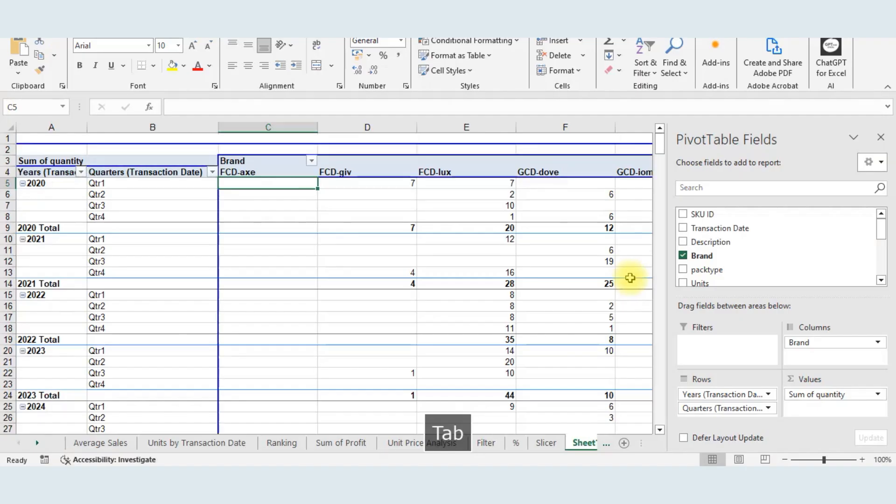
{"action": "key", "text": "alt+Tab"}
{"action": "key", "text": "alt+Tab"}
{"action": "key", "text": "alt+Tab"}
{"action": "key", "text": "alt+Tab"}
{"action": "key", "text": "alt+Tab"}
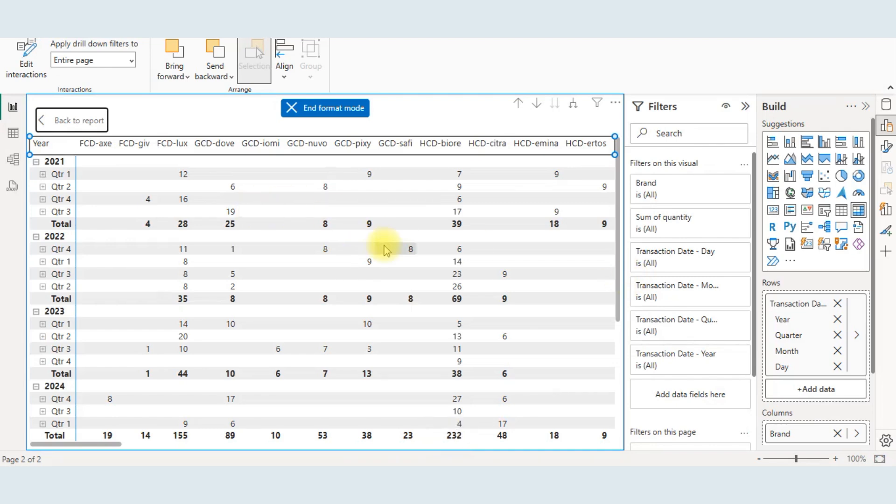
- Look at the slide of today's activities, switch to Excel, and examine the brand ranking on the Ranking sheet
{"action": "key", "text": "alt+Tab"}
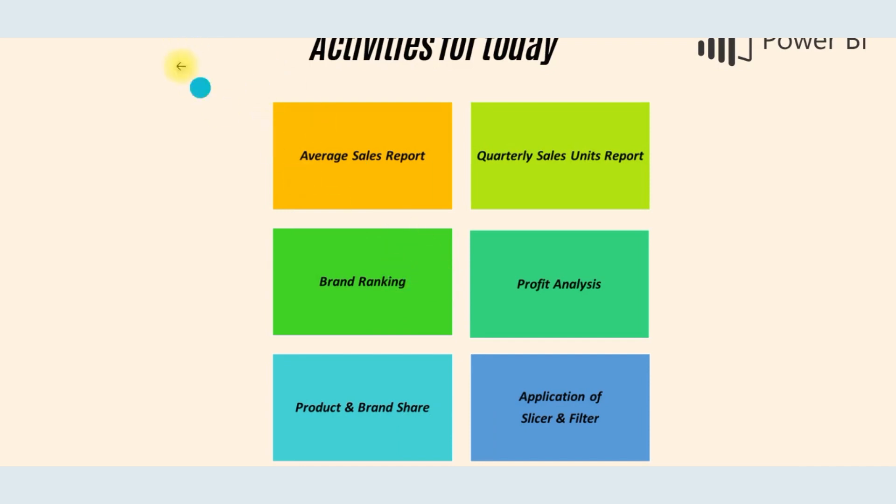
{"action": "key", "text": "alt+Tab"}
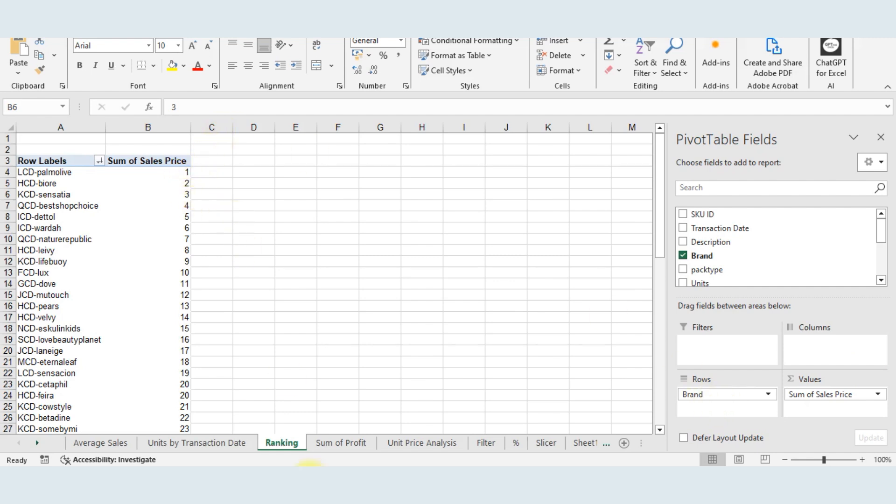
{"action": "left_click", "coordinate": [287, 441]}
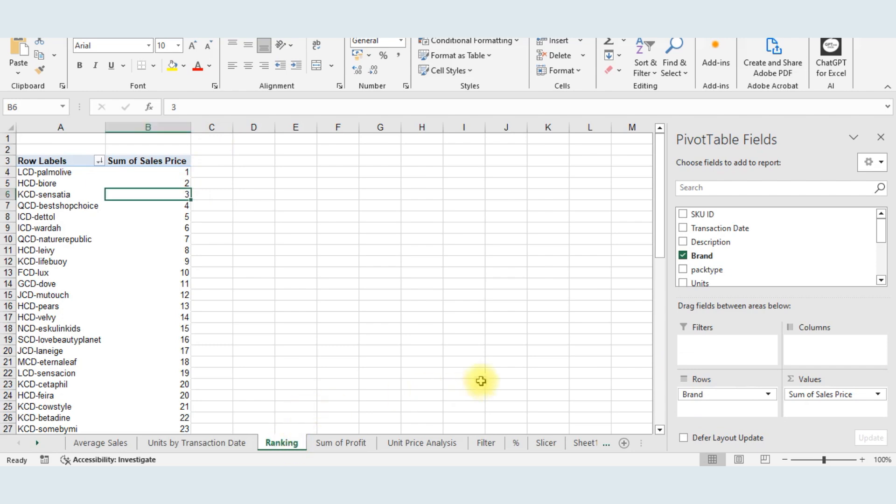
- Create a separate pivot table on a new worksheet from the Dataset sheet, with Brand in the rows
{"action": "key", "text": "ctrl+Page_Down"}
{"action": "key", "text": "ctrl+Page_Down"}
{"action": "key", "text": "ctrl+Page_Down"}
{"action": "key", "text": "ctrl+Page_Down"}
{"action": "key", "text": "ctrl+Page_Down"}
{"action": "key", "text": "ctrl+Page_Down"}
{"action": "key", "text": "ctrl+Page_Down"}
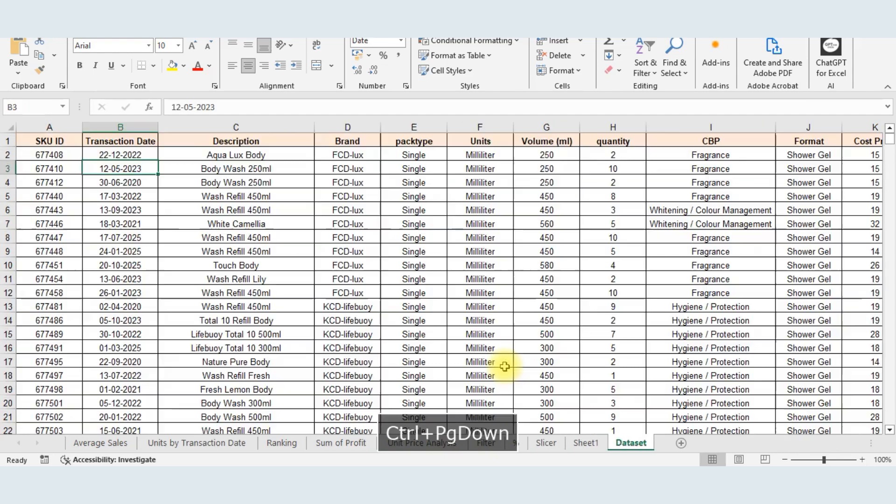
{"action": "key", "text": "alt+d"}
{"action": "key", "text": "p"}
{"action": "key", "text": "Return"}
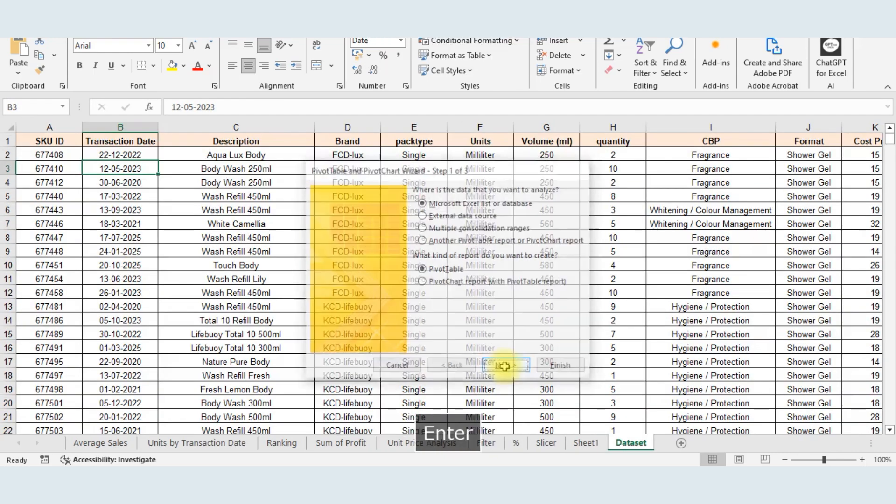
{"action": "key", "text": "Return"}
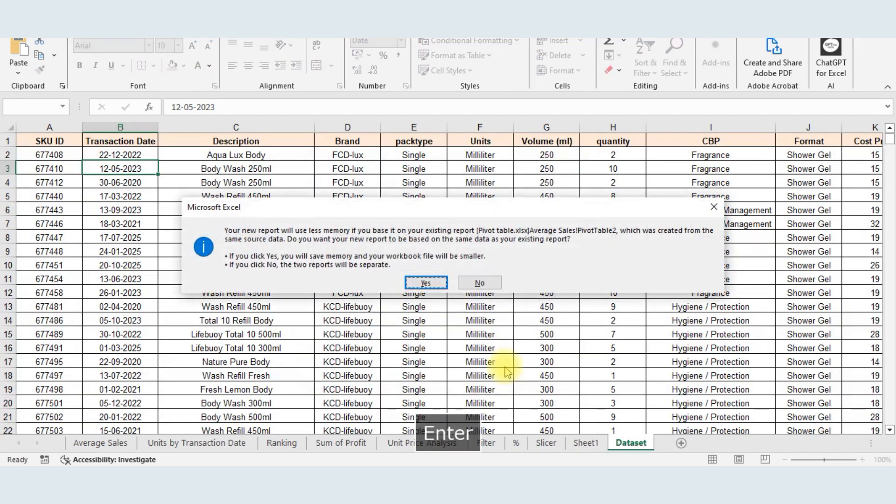
{"action": "left_click", "coordinate": [482, 282]}
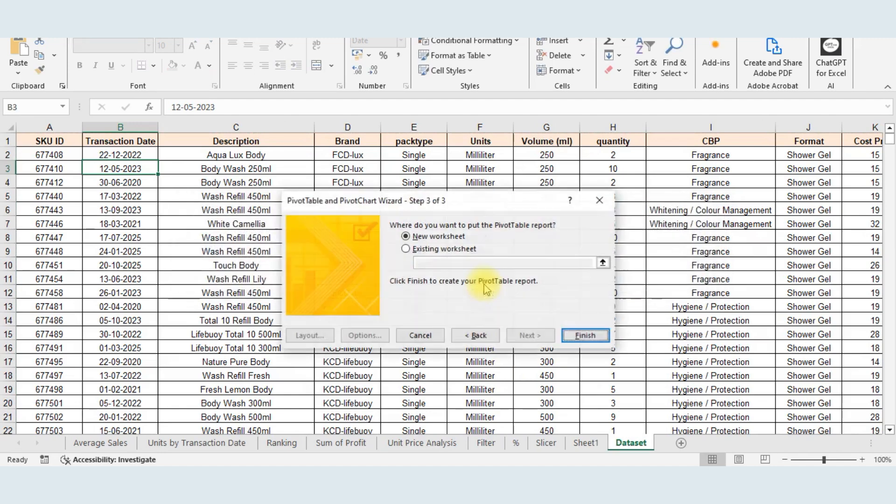
{"action": "left_click", "coordinate": [571, 336]}
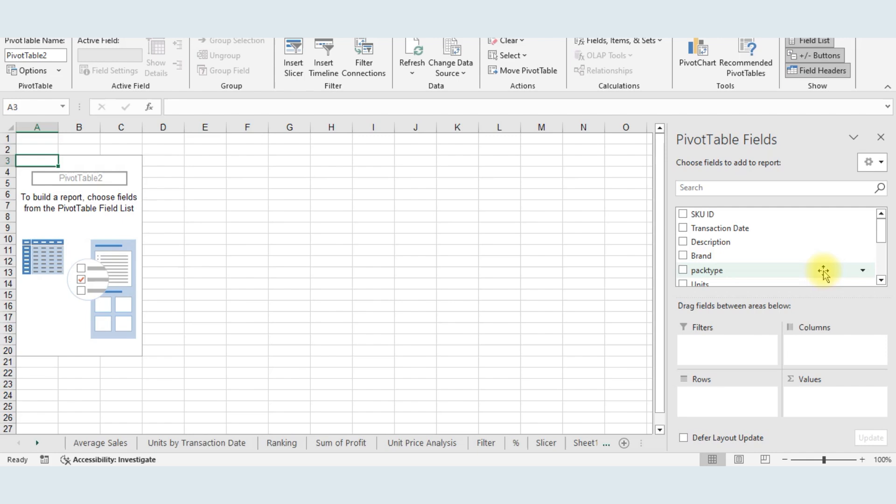
{"action": "left_click_drag", "start_coordinate": [768, 257], "coordinate": [728, 407]}
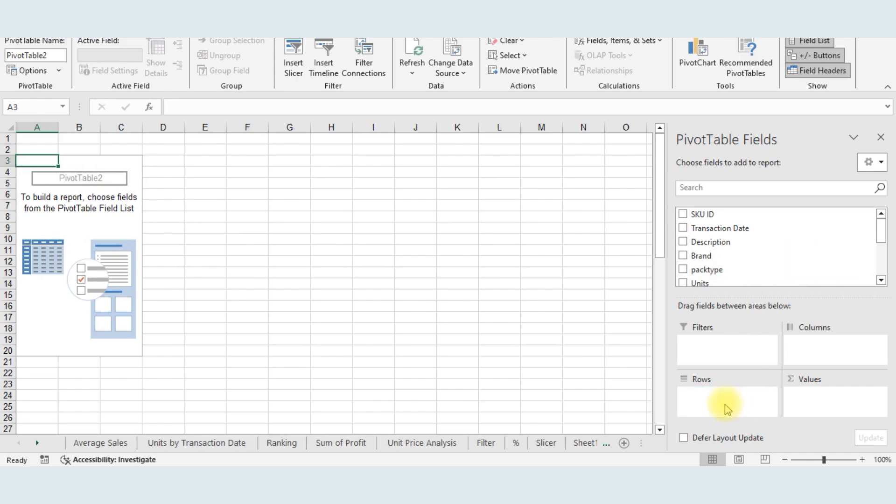
- Review the finished pivot table on the Ranking sheet and return to the new pivot table on Sheet2
{"action": "key", "text": "ctrl+Page_Up"}
{"action": "key", "text": "ctrl+Page_Up"}
{"action": "key", "text": "ctrl+Page_Up"}
{"action": "key", "text": "ctrl+Page_Up"}
{"action": "key", "text": "ctrl+Page_Up"}
{"action": "key", "text": "ctrl+Page_Up"}
{"action": "key", "text": "ctrl+Page_Up"}
{"action": "key", "text": "ctrl+Page_Up"}
{"action": "key", "text": "ctrl+Page_Up"}
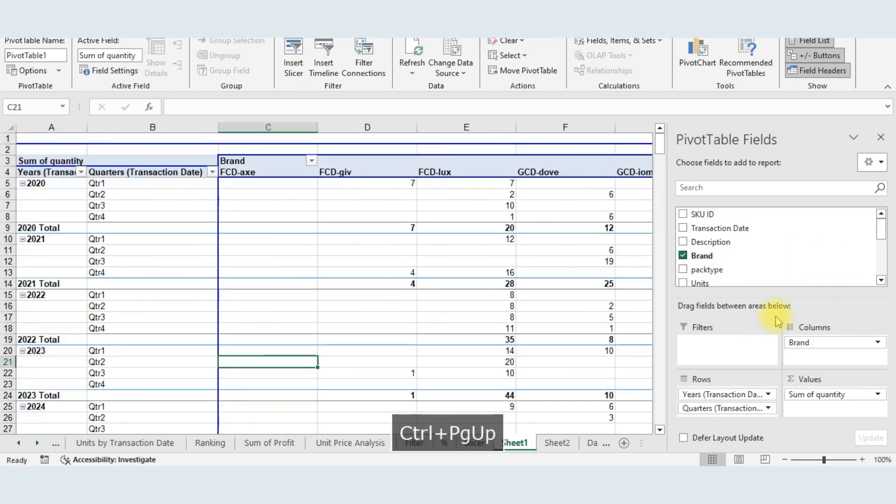
{"action": "key", "text": "ctrl+Page_Down"}
{"action": "key", "text": "ctrl+Page_Down"}
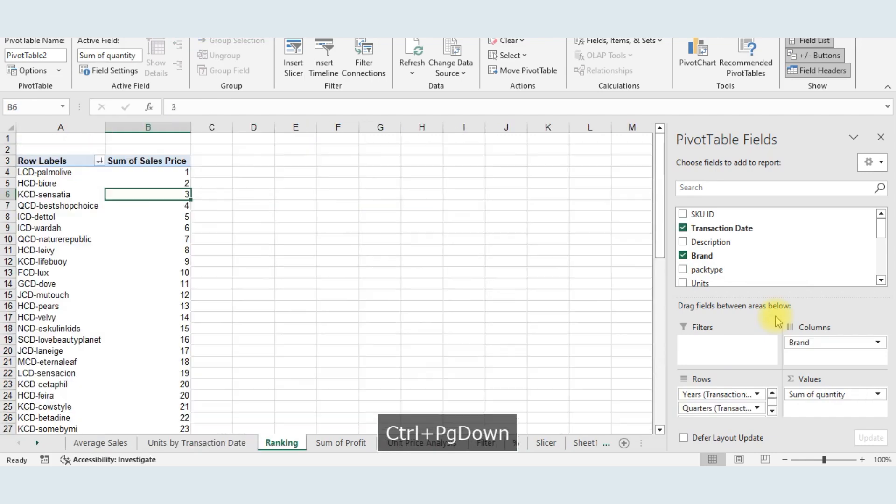
{"action": "key", "text": "ctrl+Page_Down"}
{"action": "key", "text": "ctrl+Page_Down"}
{"action": "key", "text": "ctrl+Page_Down"}
{"action": "key", "text": "ctrl+Page_Down"}
{"action": "key", "text": "ctrl+Page_Down"}
{"action": "key", "text": "ctrl+Page_Down"}
{"action": "key", "text": "ctrl+Page_Down"}
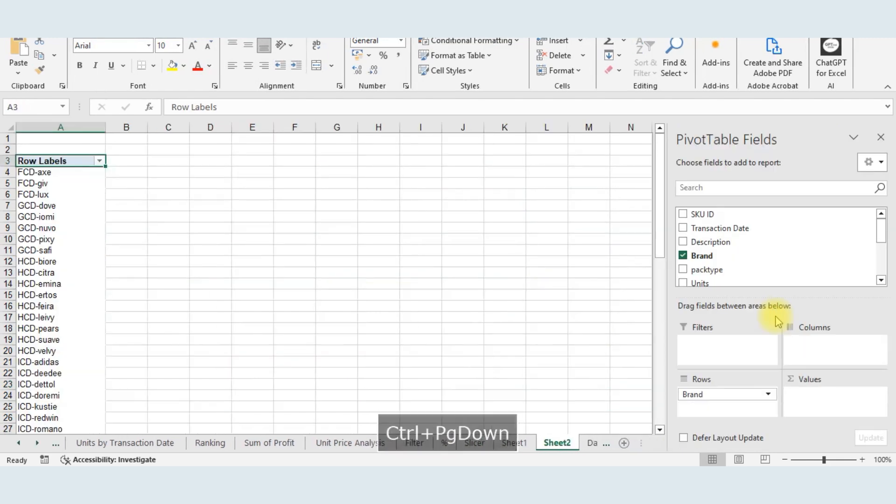
- Add Sales Price to the values of the Sheet2 pivot table
{"action": "left_click_drag", "start_coordinate": [879, 233], "coordinate": [882, 278]}
{"action": "left_click_drag", "start_coordinate": [760, 264], "coordinate": [814, 405]}
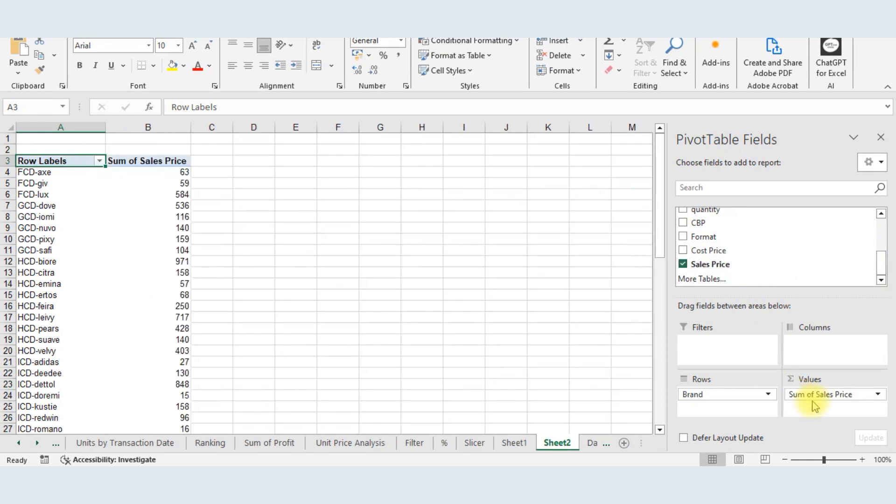
{"action": "right_click", "coordinate": [176, 182]}
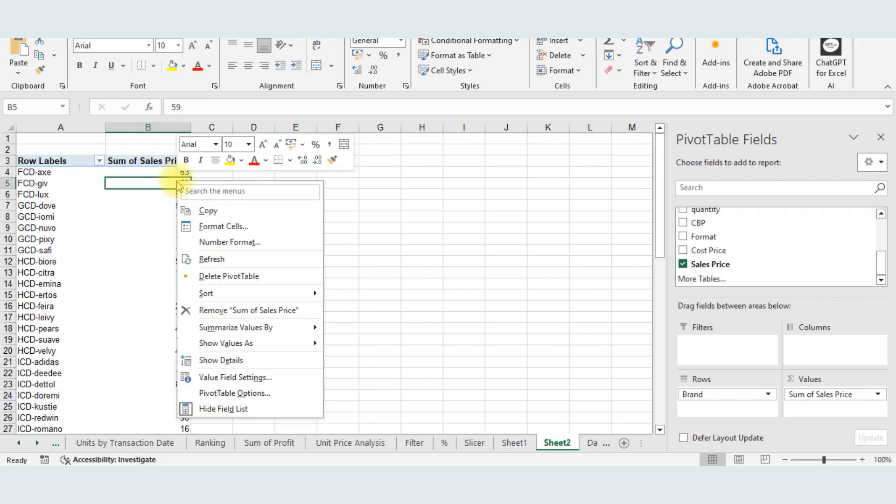
{"action": "mouse_move", "coordinate": [269, 349]}
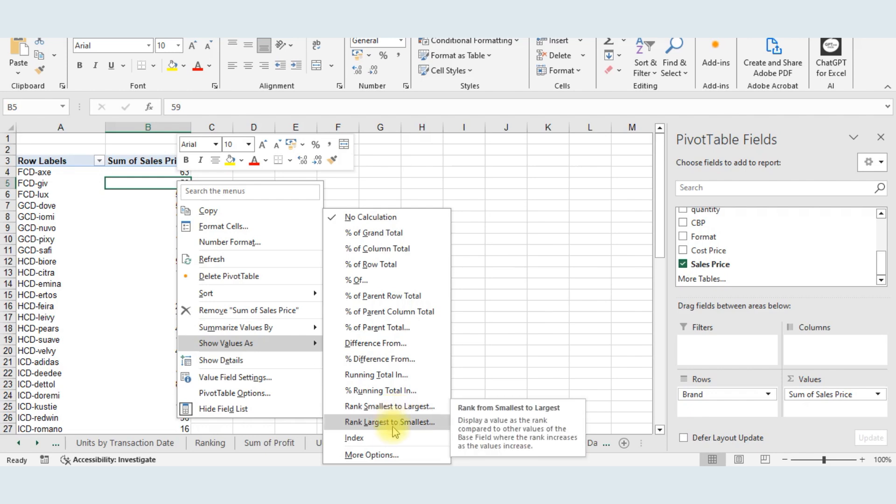
{"action": "left_click", "coordinate": [519, 305]}
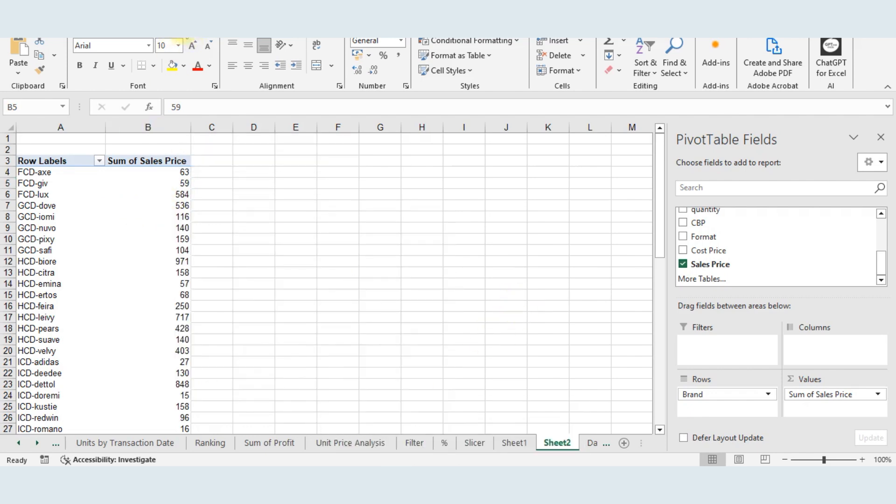
- Sort the brands in the Sheet2 pivot table by Sum of Sales Price from largest to smallest
{"action": "right_click", "coordinate": [179, 184]}
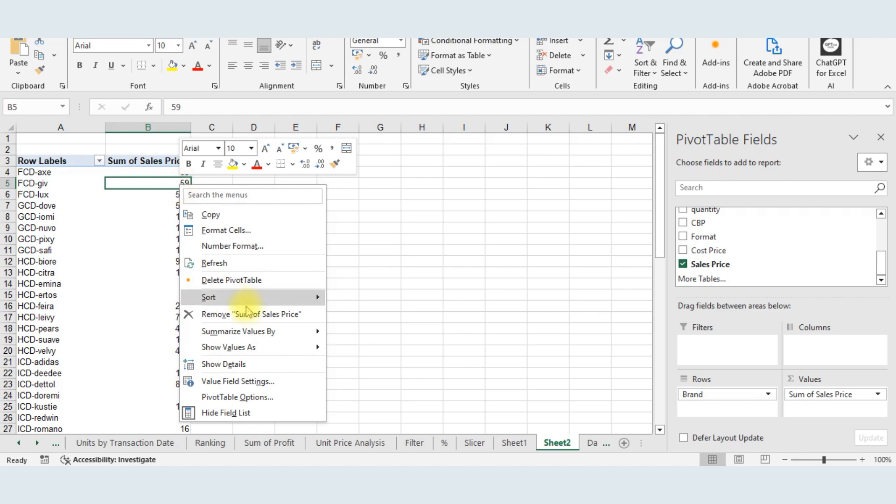
{"action": "mouse_move", "coordinate": [278, 301]}
{"action": "left_click", "coordinate": [406, 315]}
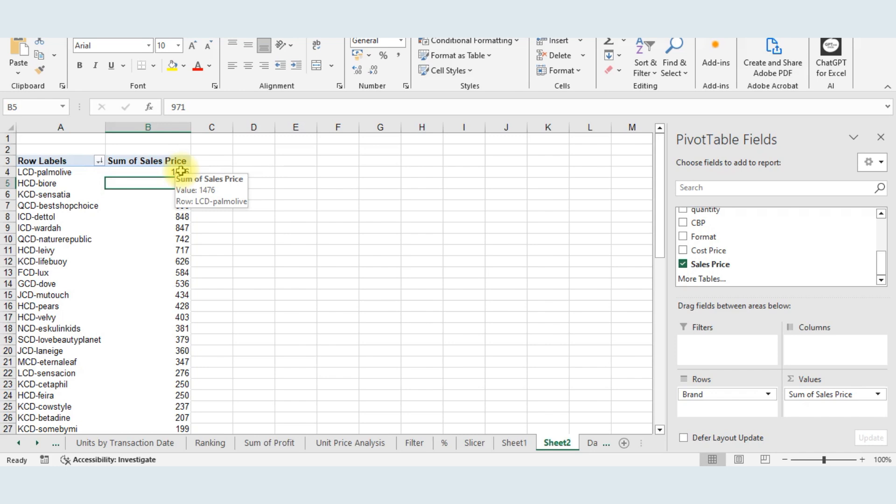
- Show the Sum of Sales Price values in the Sheet2 pivot table as Rank Smallest to Largest, with Brand as base field
{"action": "right_click", "coordinate": [181, 172]}
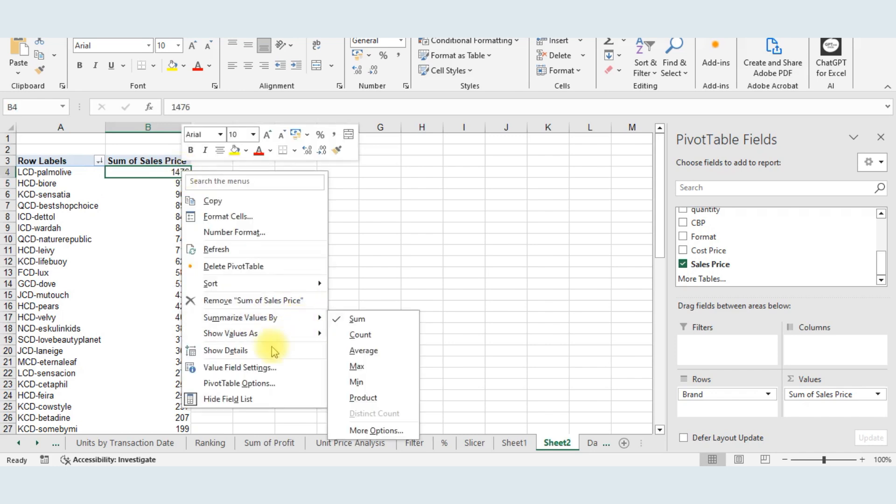
{"action": "mouse_move", "coordinate": [280, 337]}
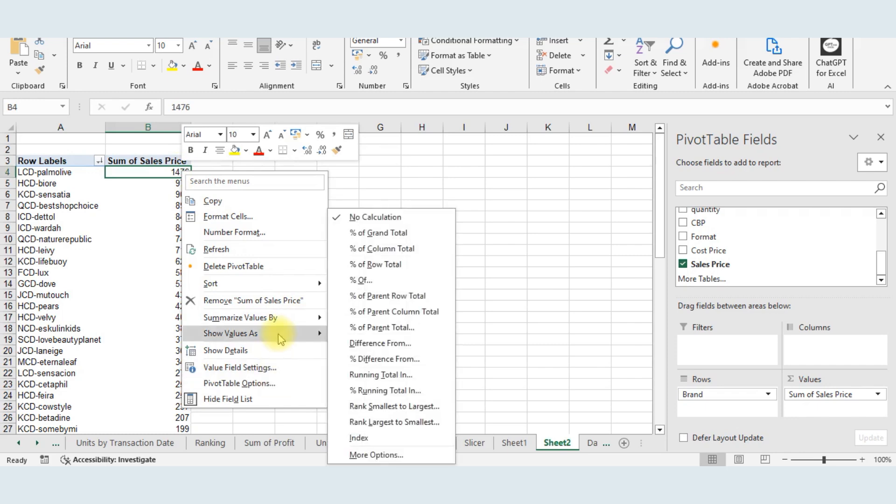
{"action": "left_click", "coordinate": [404, 406]}
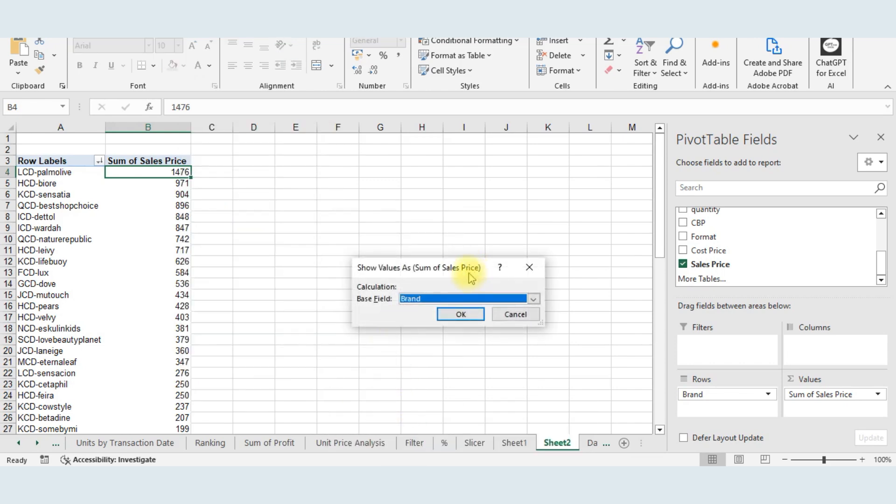
{"action": "left_click", "coordinate": [461, 299]}
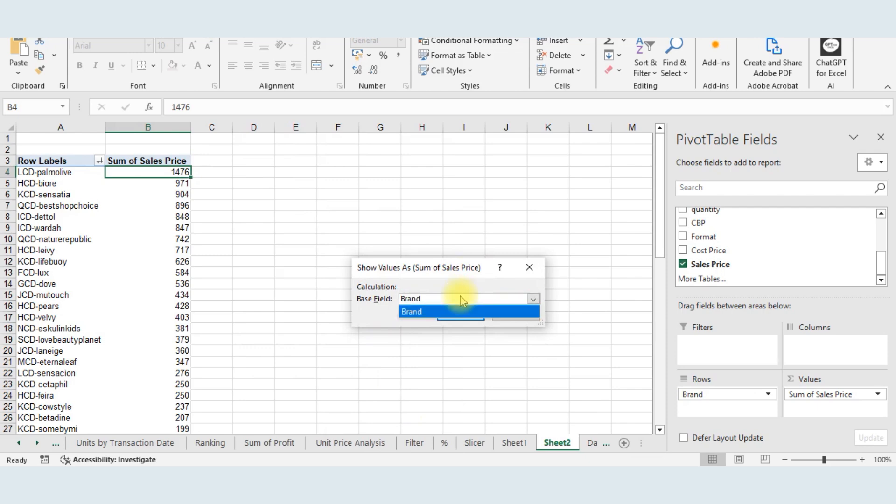
{"action": "left_click", "coordinate": [455, 312]}
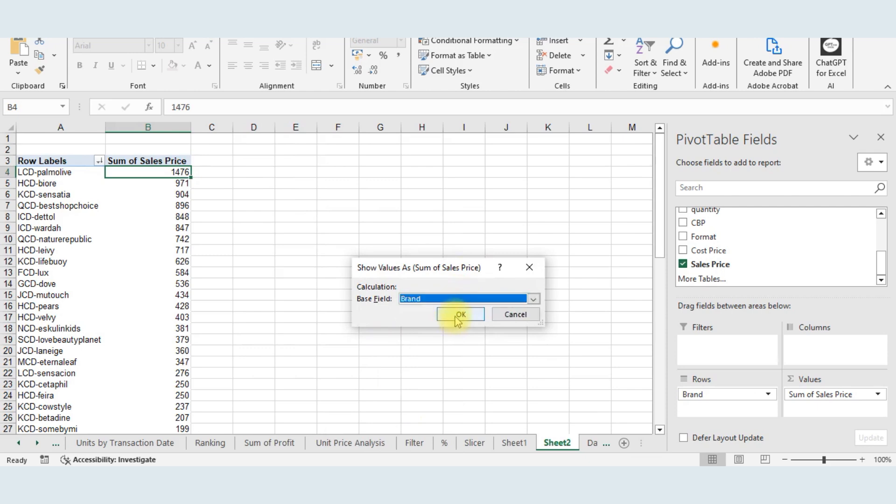
{"action": "left_click", "coordinate": [456, 314]}
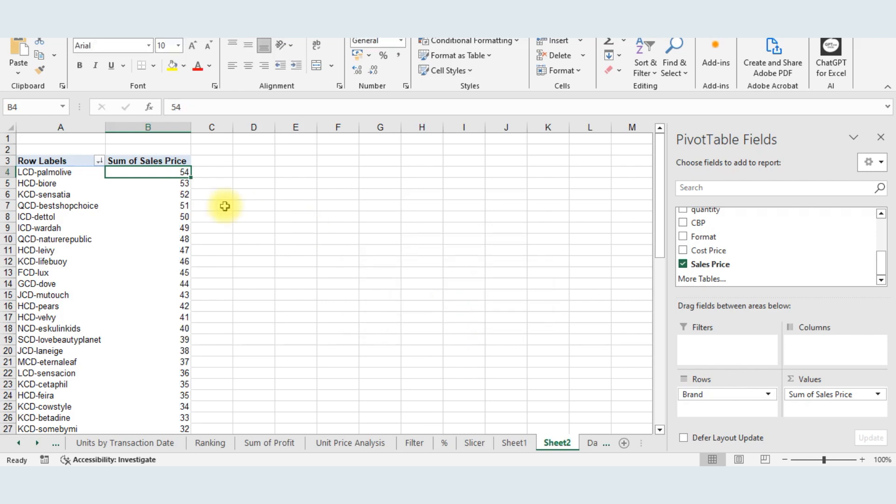
- Show the Sum of Sales Price values as Rank Largest to Smallest, with Brand as base field
{"action": "right_click", "coordinate": [175, 173]}
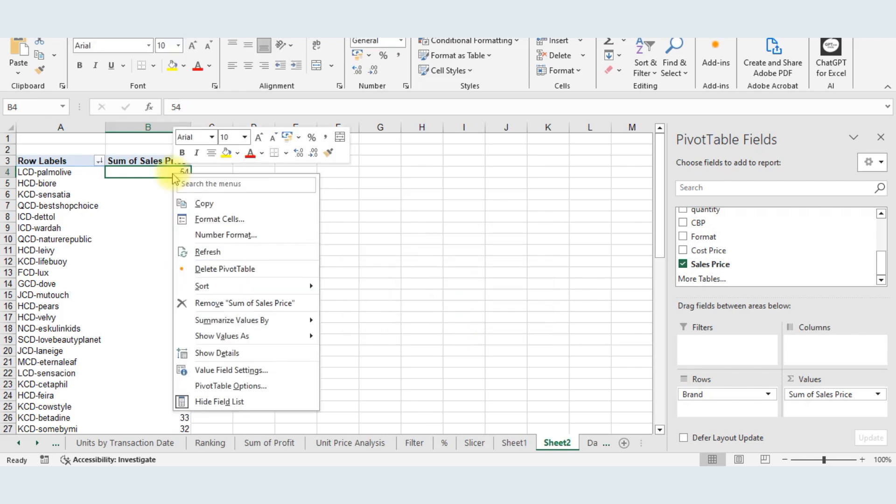
{"action": "mouse_move", "coordinate": [251, 341]}
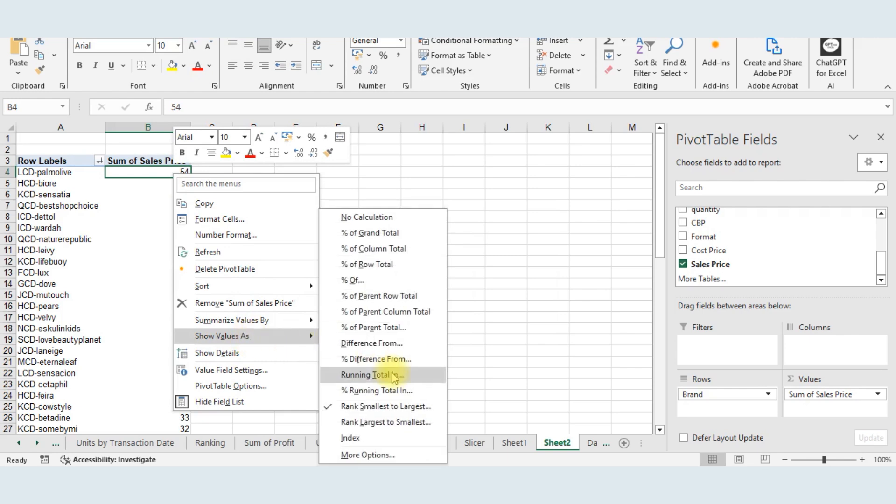
{"action": "left_click", "coordinate": [386, 422]}
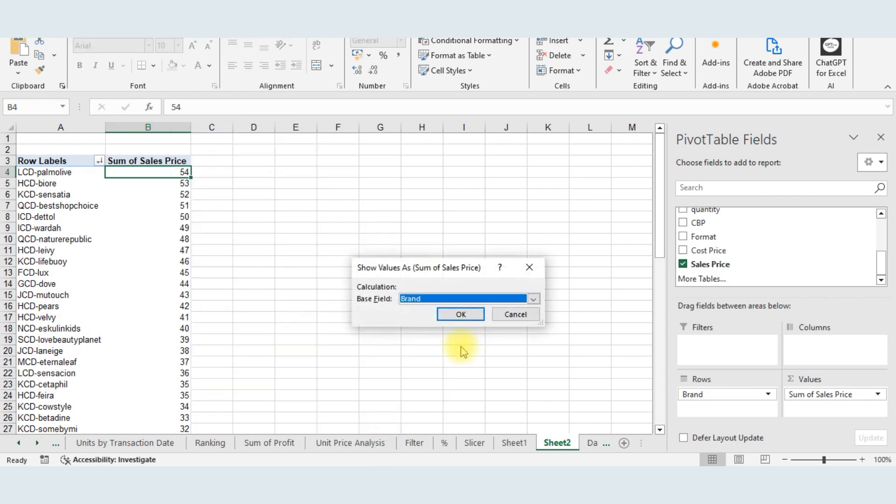
{"action": "left_click", "coordinate": [459, 315]}
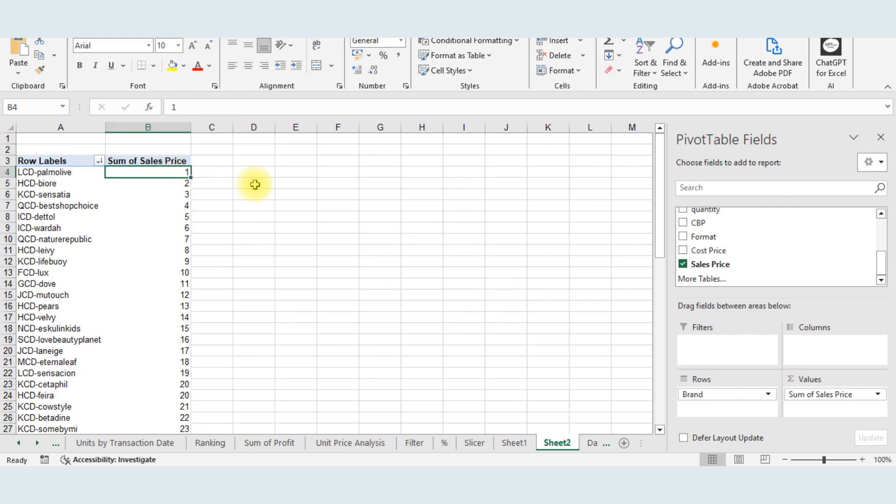
{"action": "right_click", "coordinate": [178, 170]}
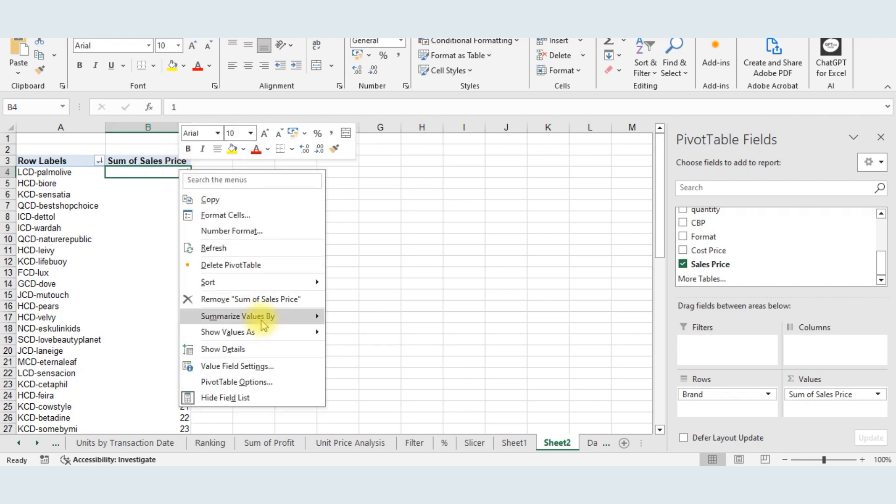
{"action": "mouse_move", "coordinate": [230, 336]}
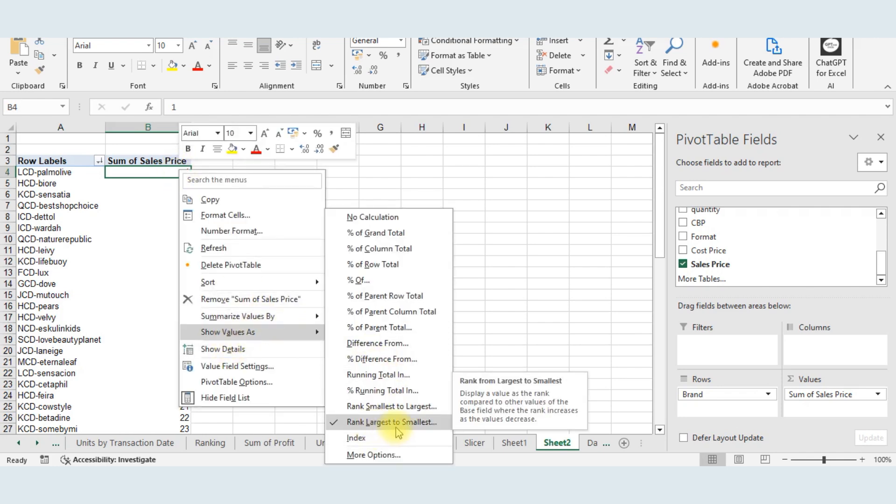
{"action": "left_click", "coordinate": [486, 324]}
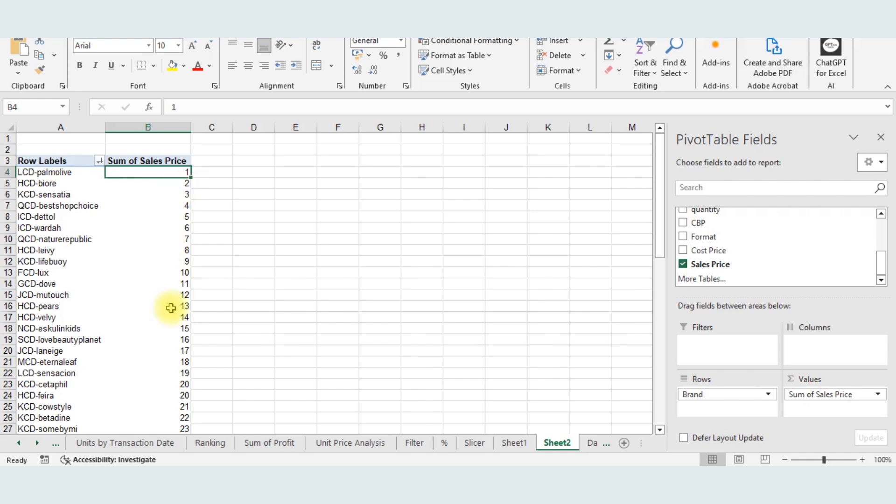
- Switch to Power BI, build a matrix of Brand and Sales Price on the empty Page 2, and show it in focus mode
{"action": "mouse_move", "coordinate": [171, 307]}
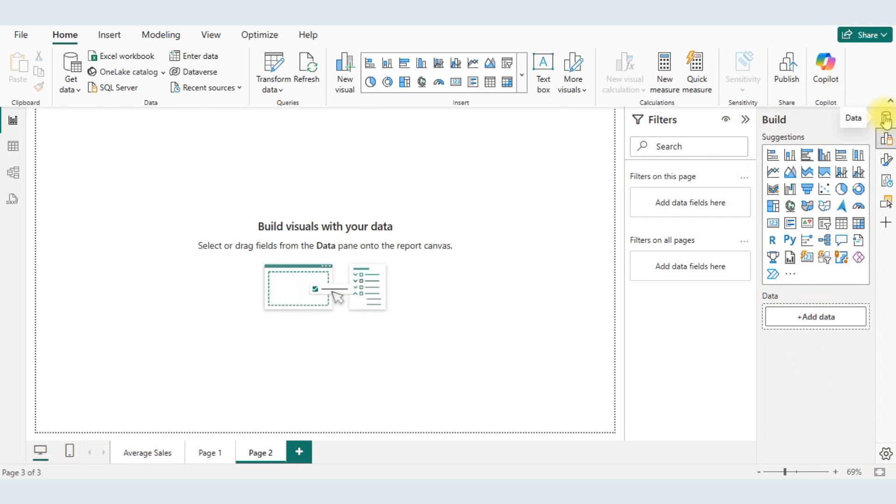
{"action": "left_click", "coordinate": [888, 139]}
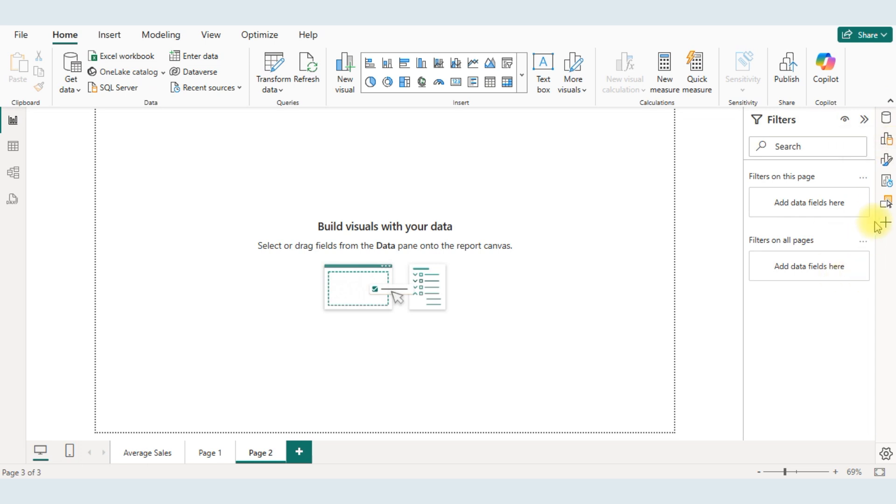
{"action": "key", "text": "alt+Tab"}
{"action": "key", "text": "alt+Tab"}
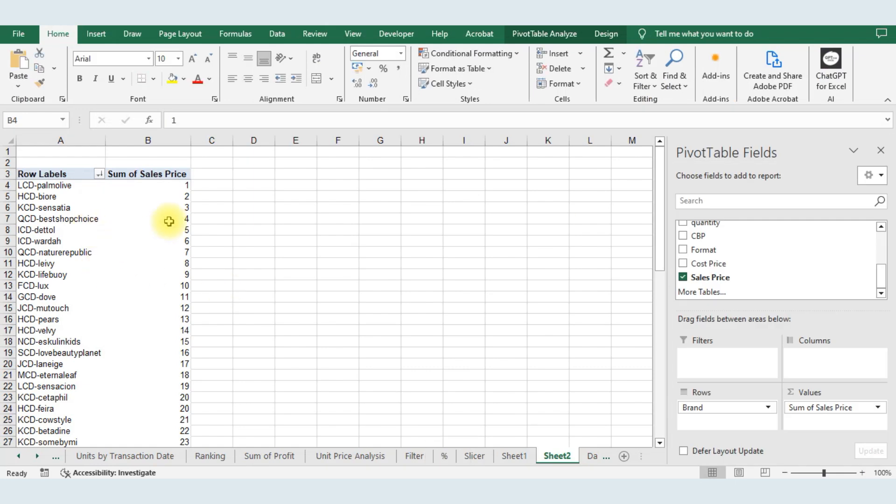
{"action": "key", "text": "alt+Tab"}
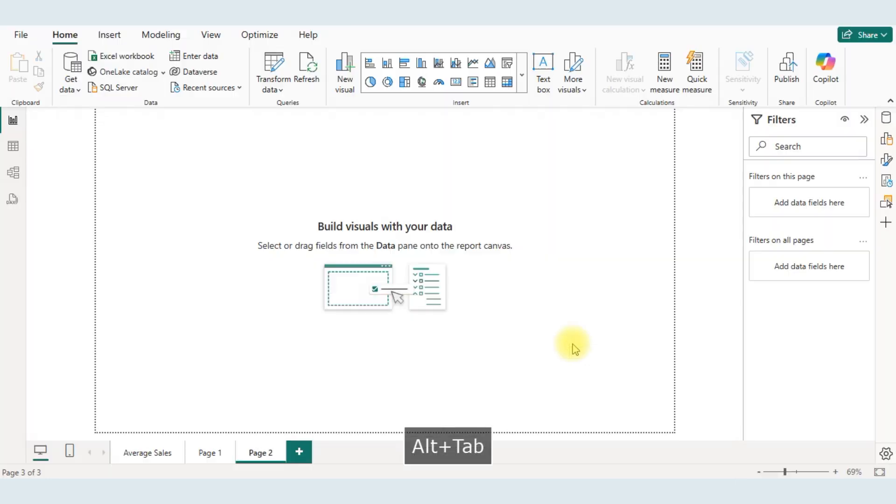
{"action": "left_click", "coordinate": [885, 141]}
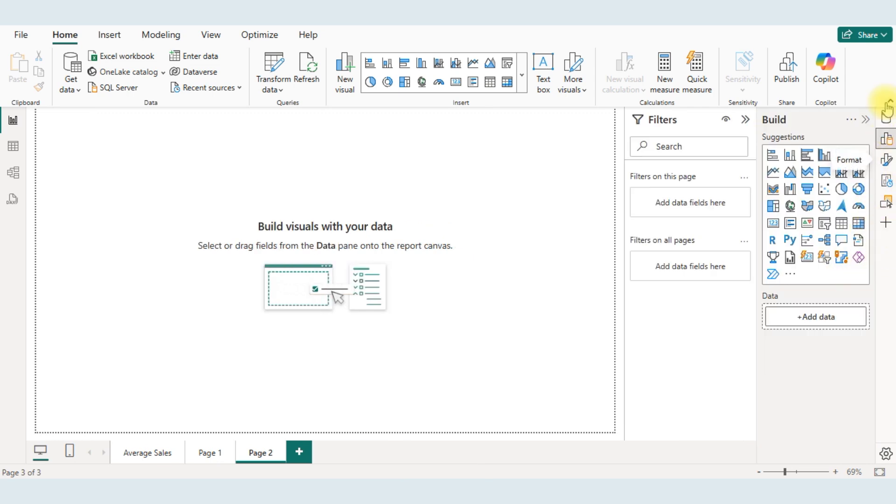
{"action": "left_click", "coordinate": [885, 118]}
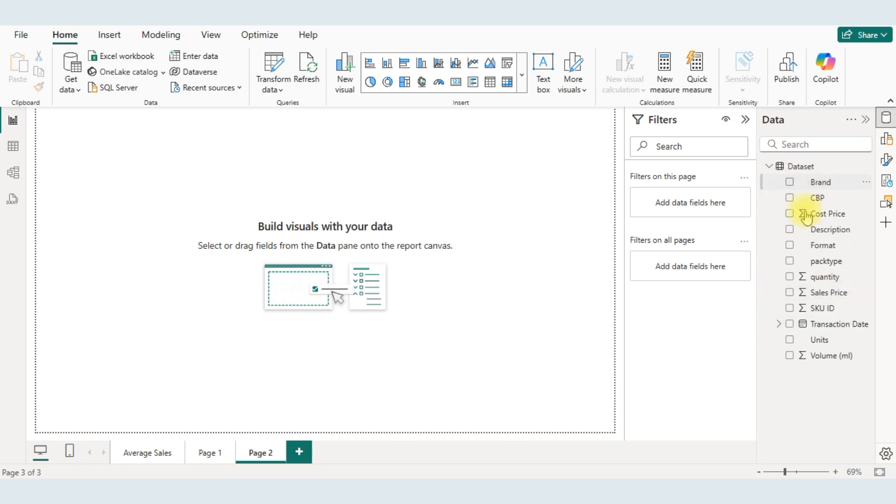
{"action": "left_click", "coordinate": [789, 182]}
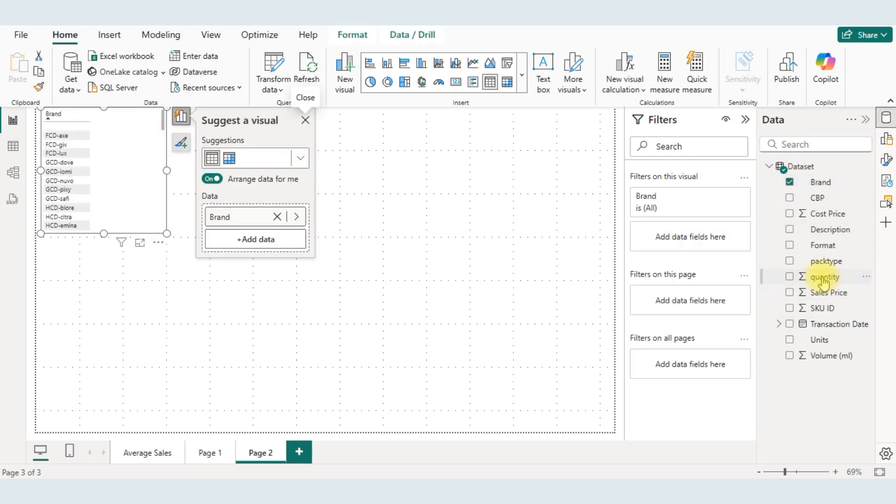
{"action": "left_click", "coordinate": [790, 293]}
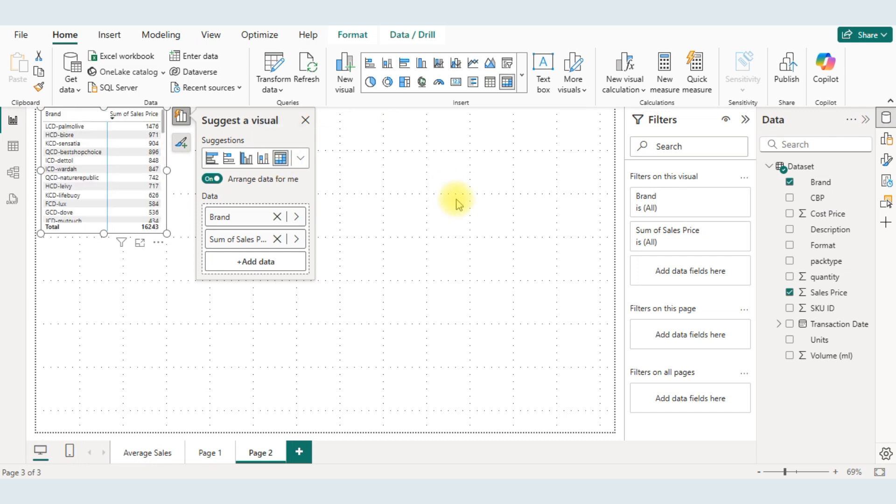
{"action": "left_click", "coordinate": [140, 243]}
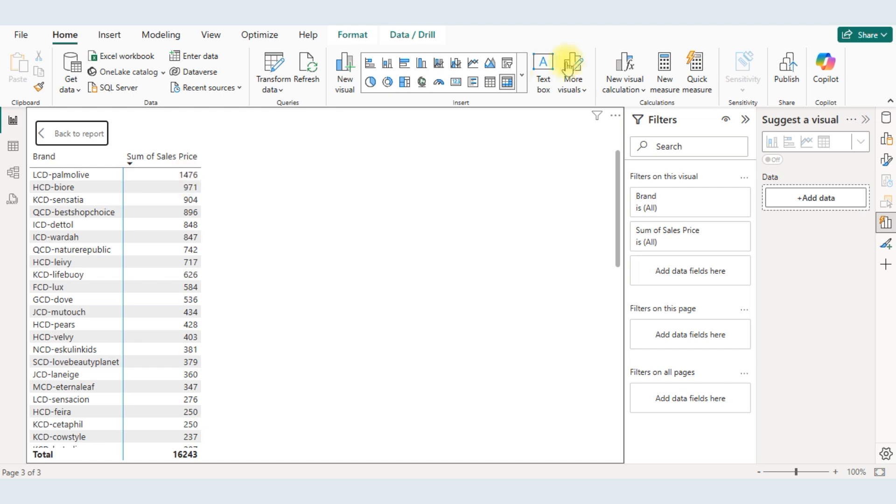
- Create a new measure in the Dataset table and replace its default name with Rank in the formula
{"action": "left_click", "coordinate": [664, 84]}
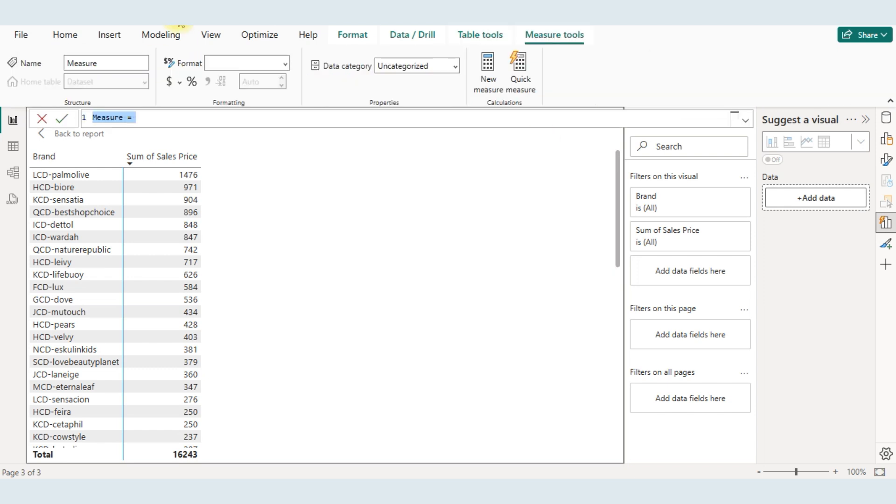
{"action": "left_click", "coordinate": [126, 117]}
{"action": "key", "text": "BackSpace"}
{"action": "key", "text": "BackSpace"}
{"action": "key", "text": "BackSpace"}
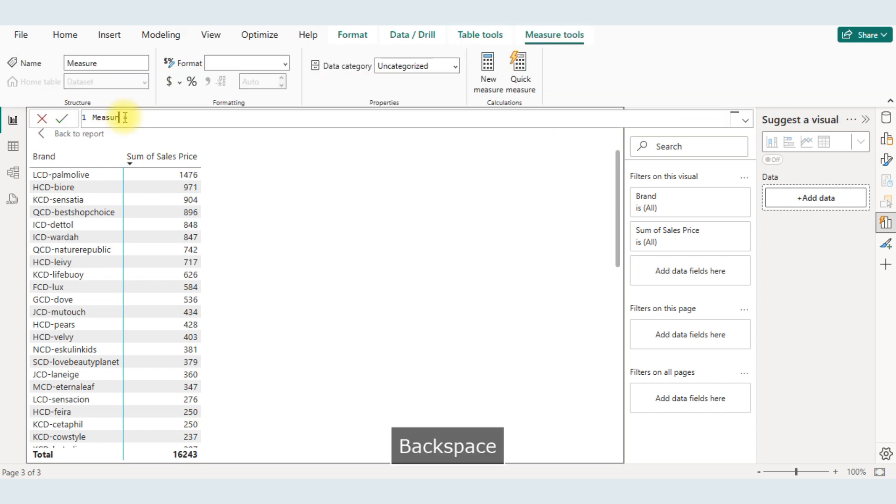
{"action": "key", "text": "BackSpace"}
{"action": "key", "text": "BackSpace"}
{"action": "key", "text": "BackSpace"}
{"action": "key", "text": "BackSpace"}
{"action": "key", "text": "BackSpace"}
{"action": "key", "text": "BackSpace"}
{"action": "type", "text": "R"}
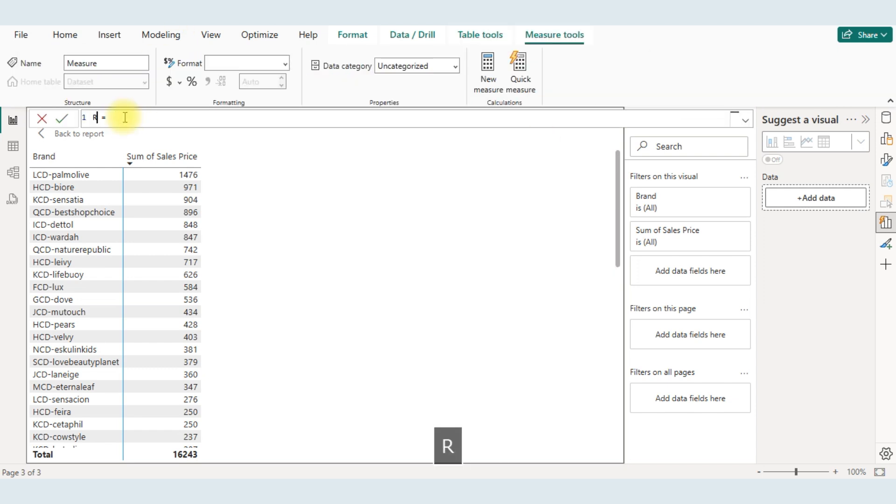
{"action": "key", "text": "Caps_Lock"}
{"action": "type", "text": "ank"}
{"action": "key", "text": "Caps_Lock"}
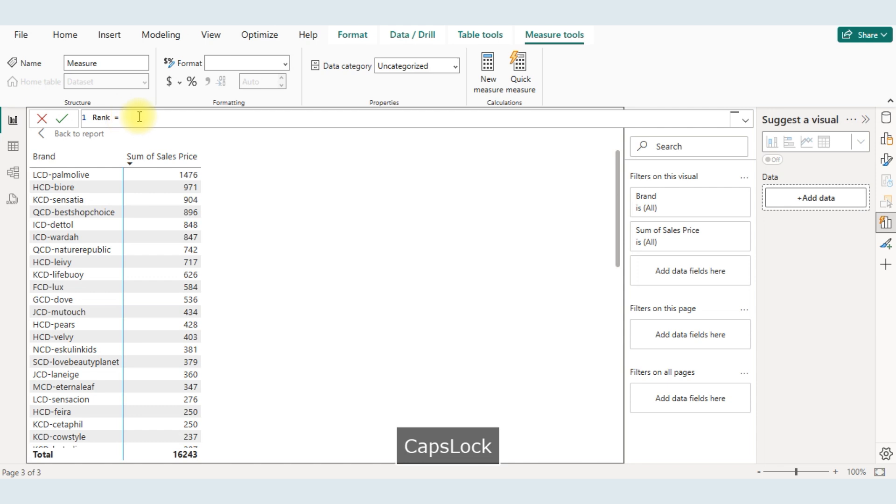
{"action": "left_click", "coordinate": [141, 118]}
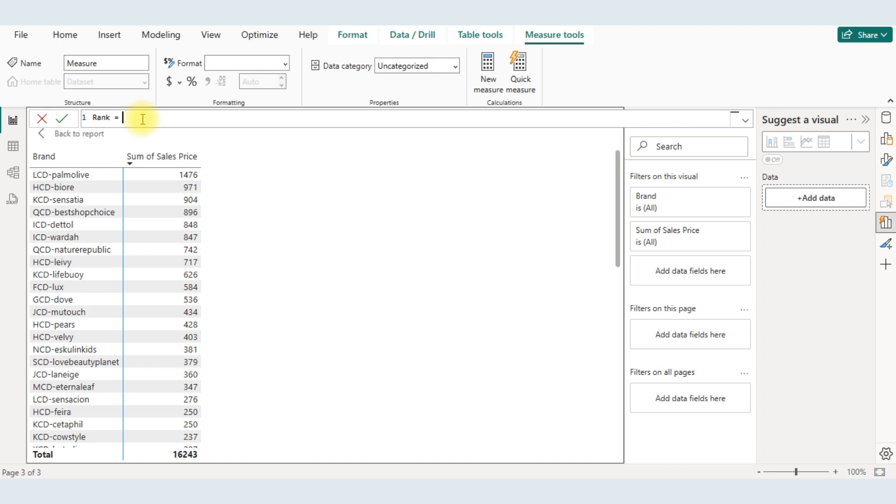
{"action": "double_click", "coordinate": [110, 117]}
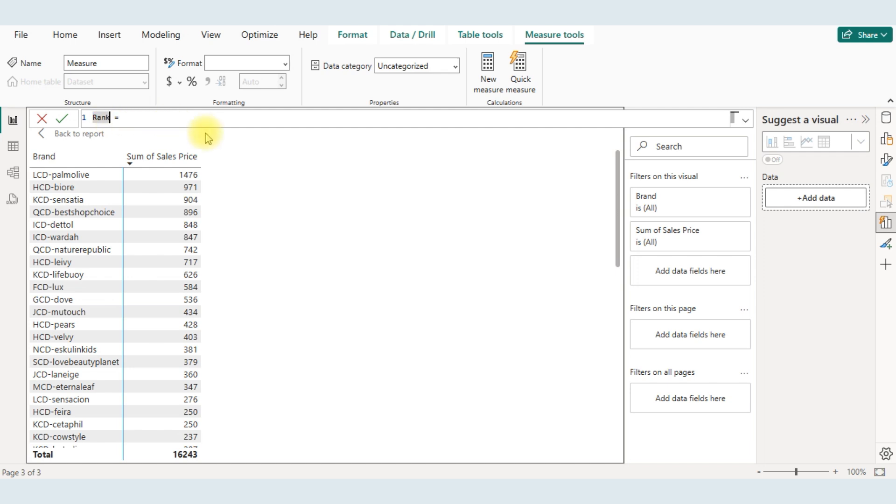
{"action": "left_click", "coordinate": [181, 120]}
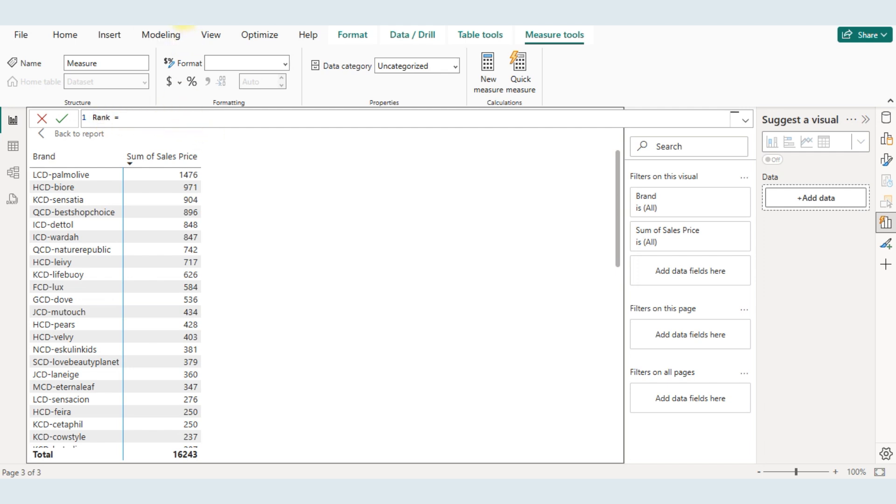
- Begin the Rank formula with RANKX, using ALLSELECTED('Dataset'[Brand]) as its table argument
{"action": "key", "text": "Caps_Lock"}
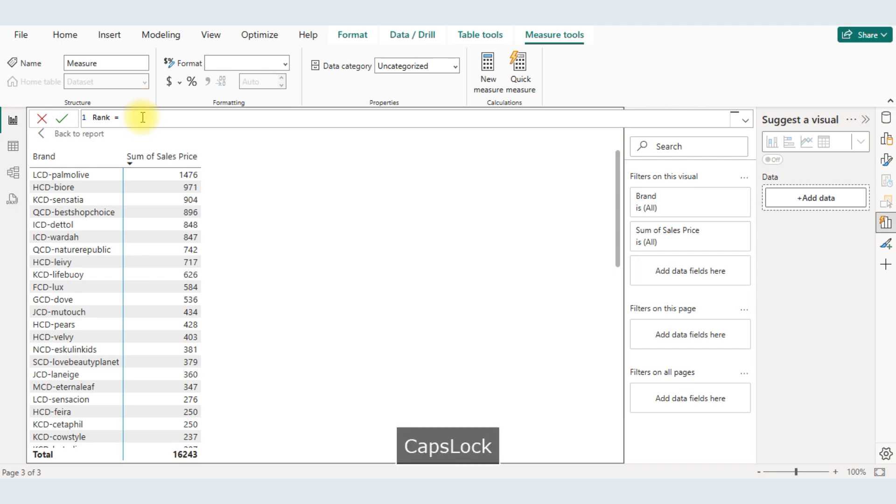
{"action": "type", "text": "rANK"}
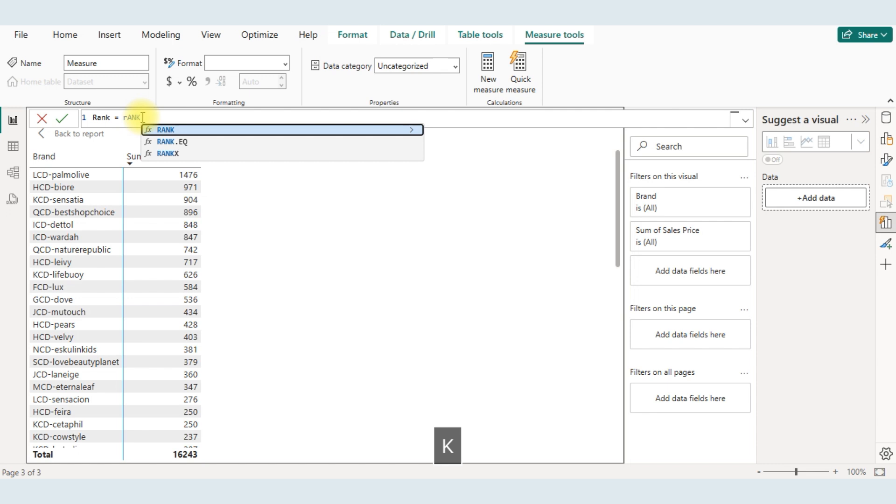
{"action": "left_click", "coordinate": [168, 153]}
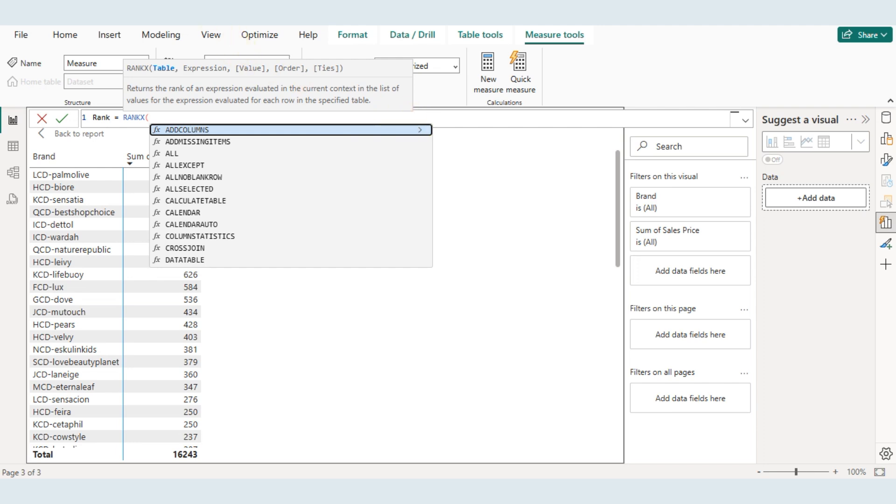
{"action": "left_click", "coordinate": [181, 27]}
{"action": "left_click", "coordinate": [160, 114]}
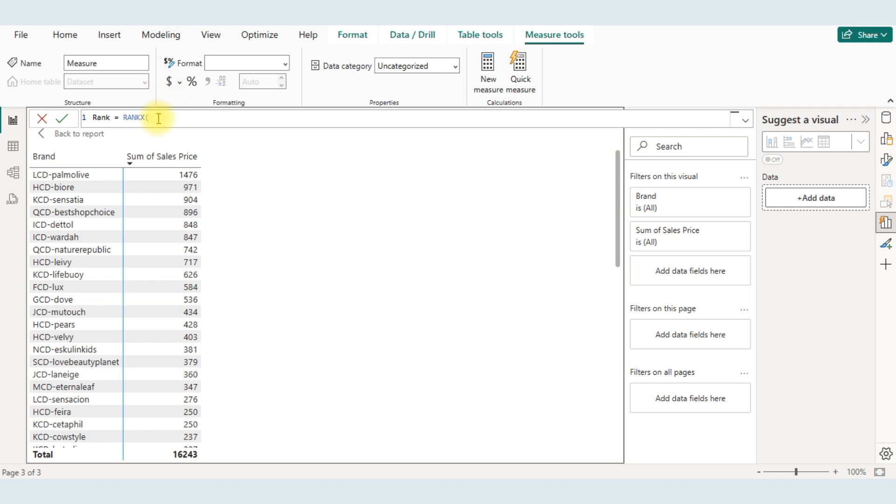
{"action": "type", "text": "ALLSE"}
{"action": "key", "text": "Tab"}
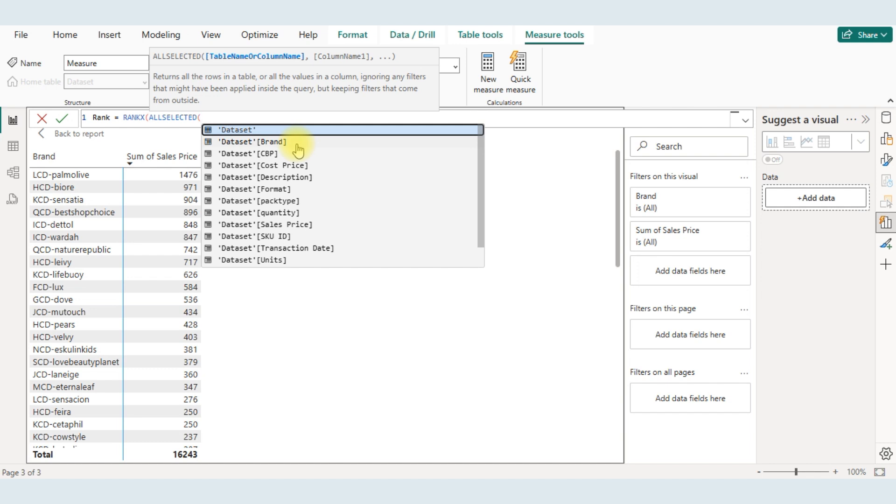
{"action": "left_click", "coordinate": [280, 143]}
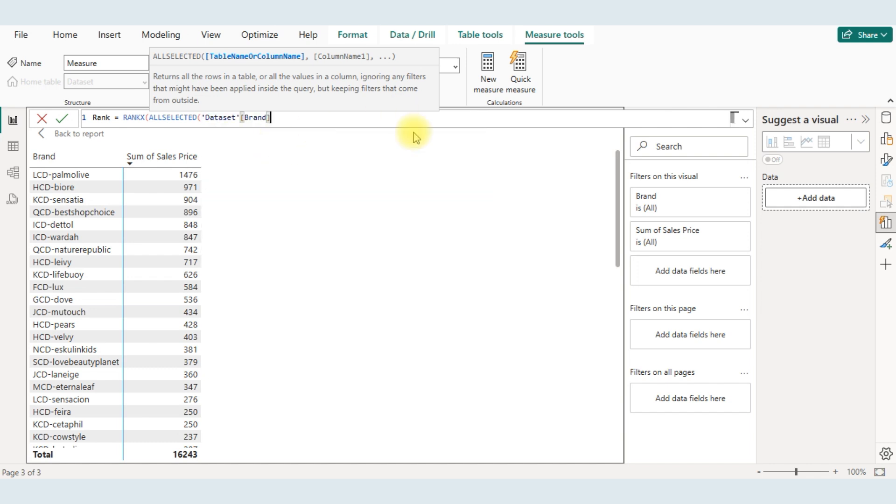
{"action": "type", "text": ")"}
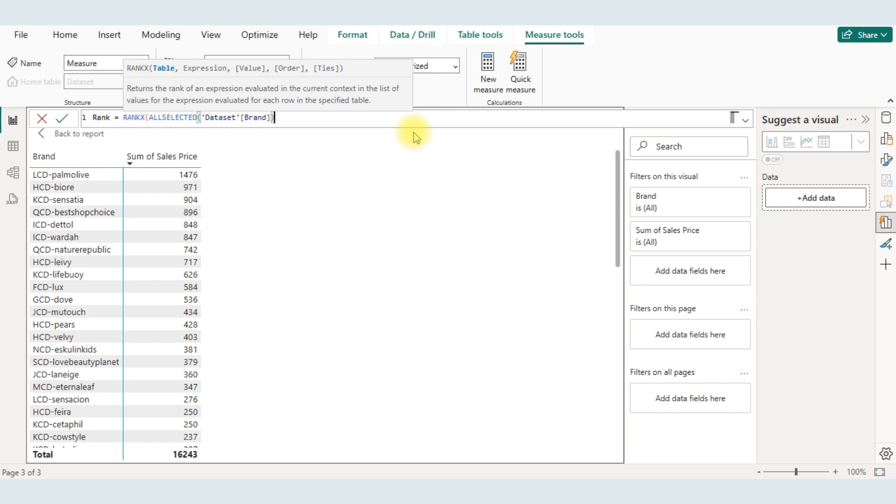
{"action": "left_click", "coordinate": [180, 14]}
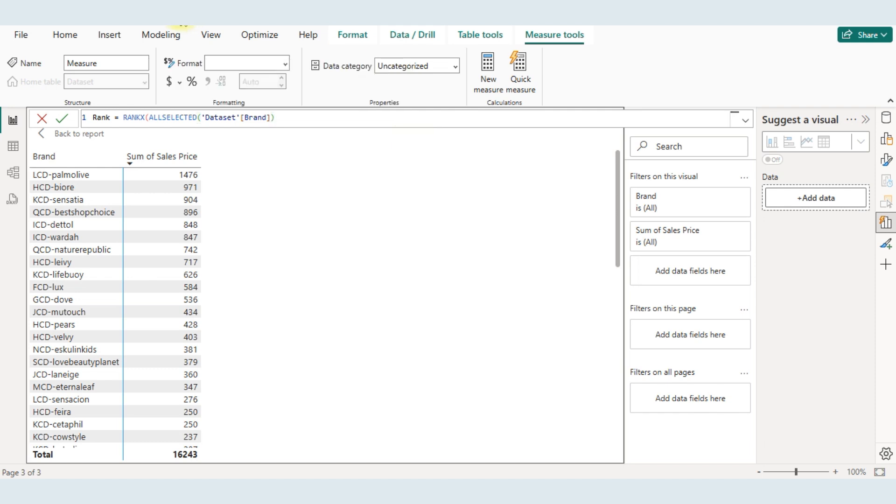
- Start the RANKX expression argument with a SUM nested inside CALCULATE
{"action": "left_click", "coordinate": [296, 115]}
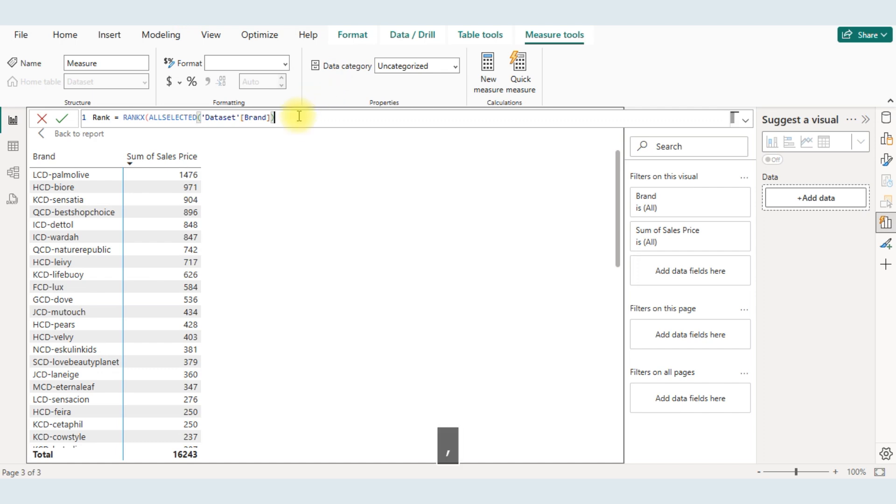
{"action": "type", "text": ",CALC"}
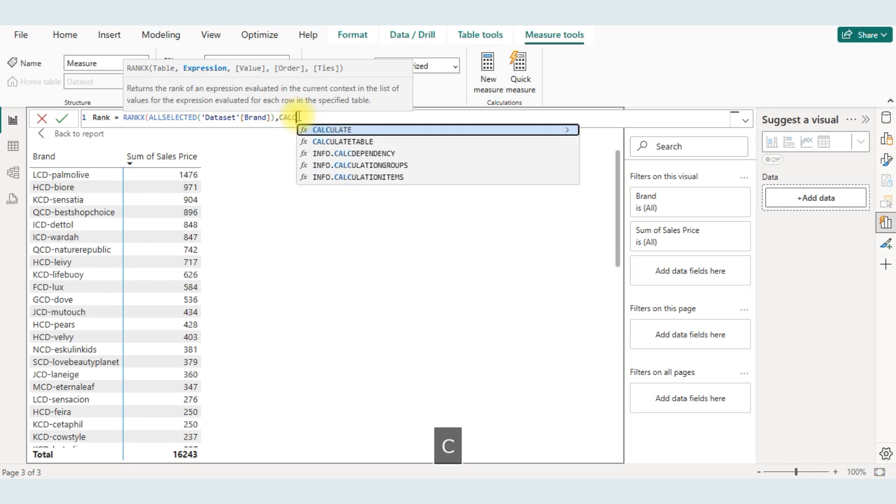
{"action": "key", "text": "Tab"}
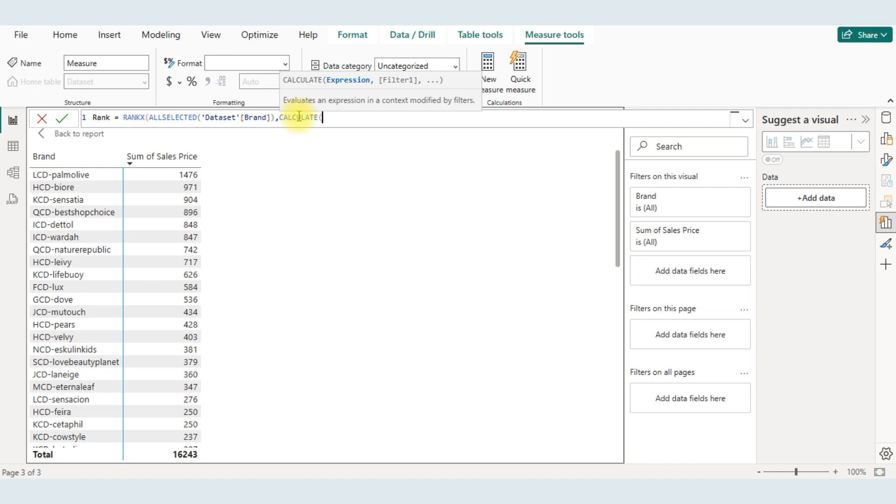
{"action": "type", "text": "SALES"}
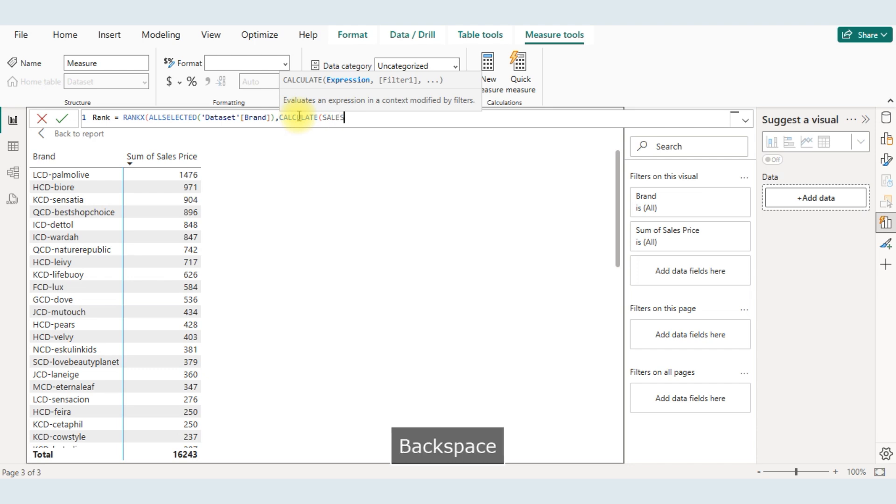
{"action": "key", "text": "BackSpace"}
{"action": "key", "text": "BackSpace"}
{"action": "key", "text": "BackSpace"}
{"action": "key", "text": "BackSpace"}
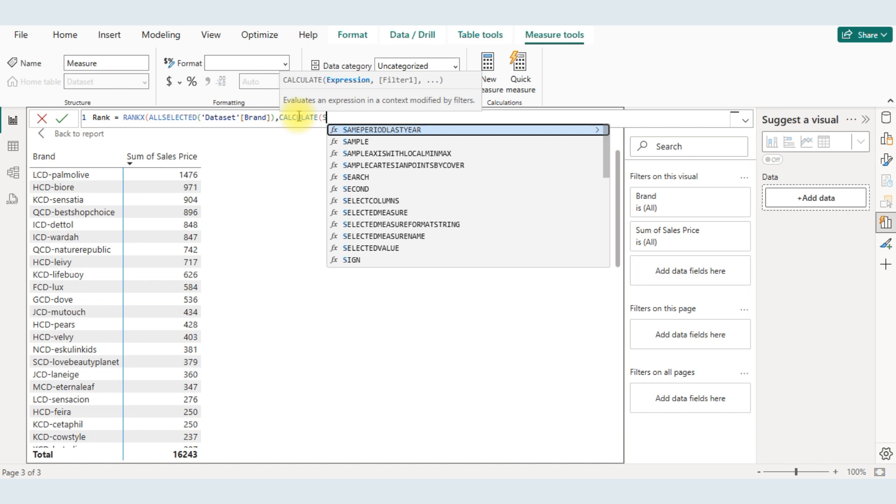
{"action": "type", "text": "UM"}
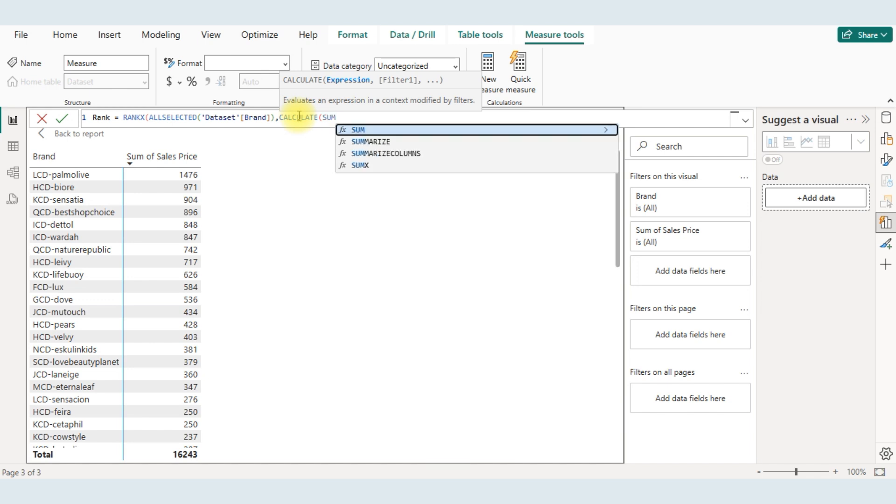
{"action": "type", "text": "("}
{"action": "key", "text": "BackSpace"}
{"action": "type", "text": "("}
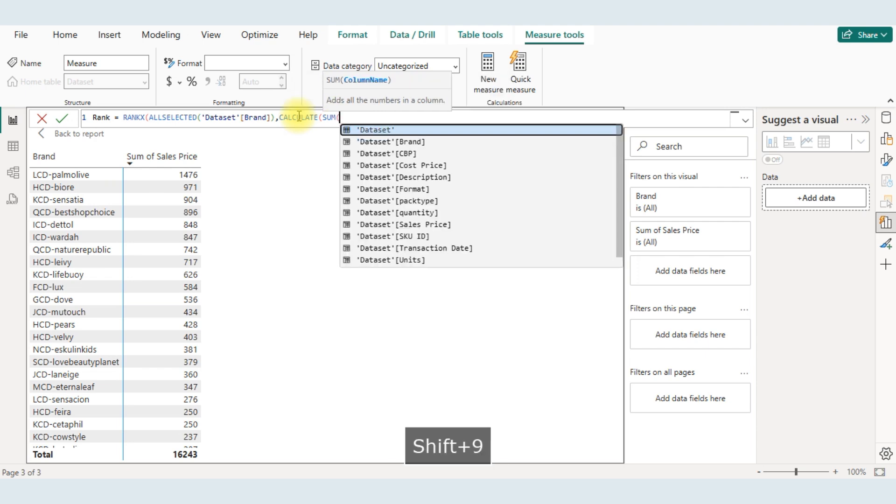
- Complete the expression with the 'Dataset'[Sales Price] column, close SUM and CALCULATE, and add the argument separator
{"action": "type", "text": "SALES"}
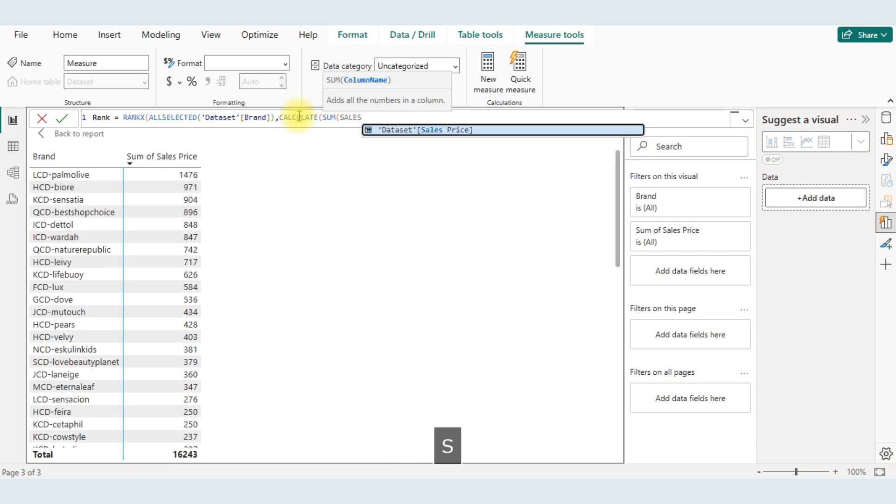
{"action": "key", "text": "Tab"}
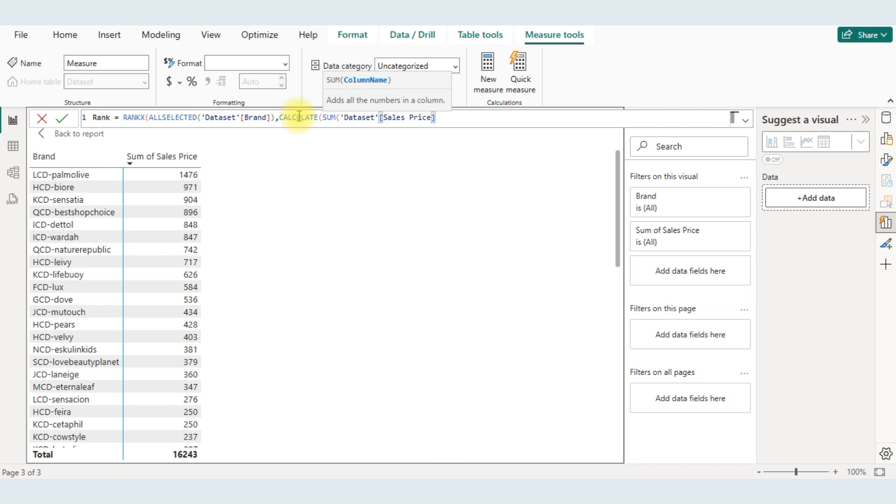
{"action": "type", "text": ")"}
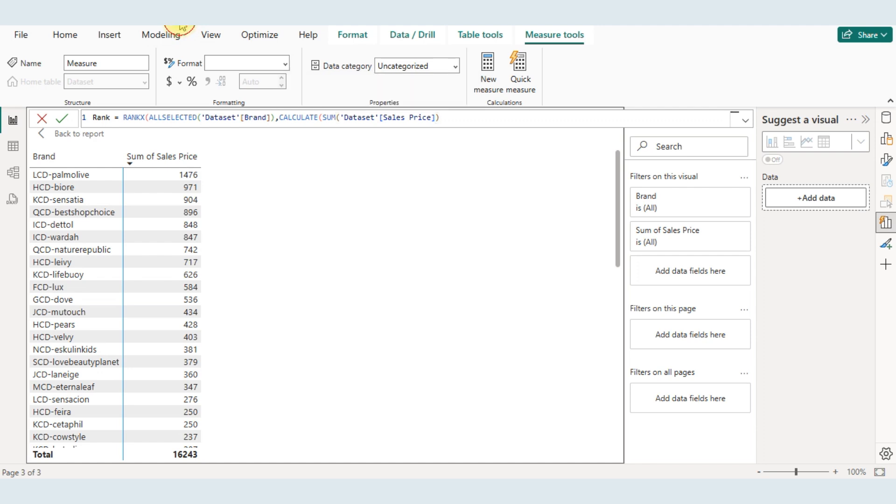
{"action": "left_click", "coordinate": [444, 118]}
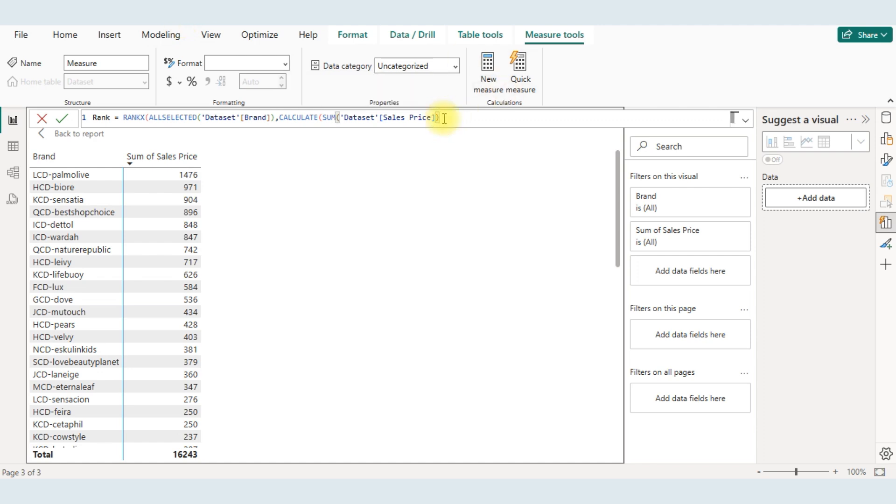
{"action": "type", "text": "),"}
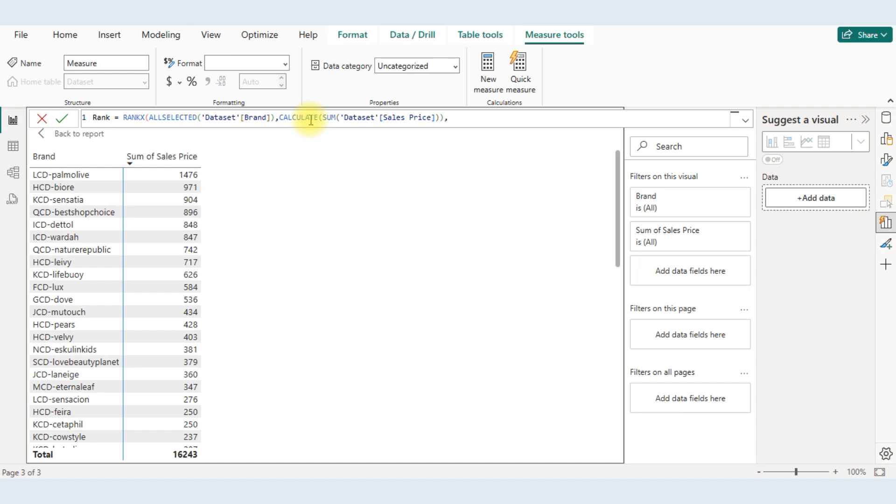
- Put the CALCULATE expression on its own line of the formula and start a third line after it
{"action": "double_click", "coordinate": [280, 118]}
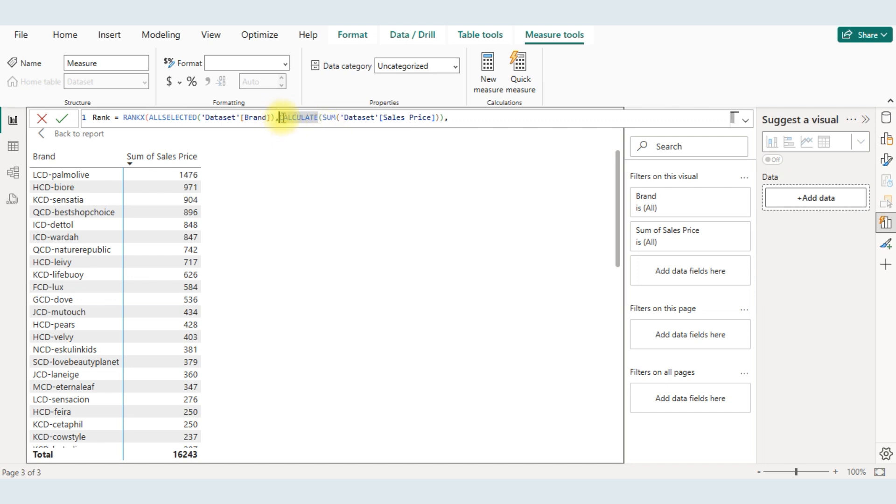
{"action": "key", "text": "Left"}
{"action": "key", "text": "shift+Return"}
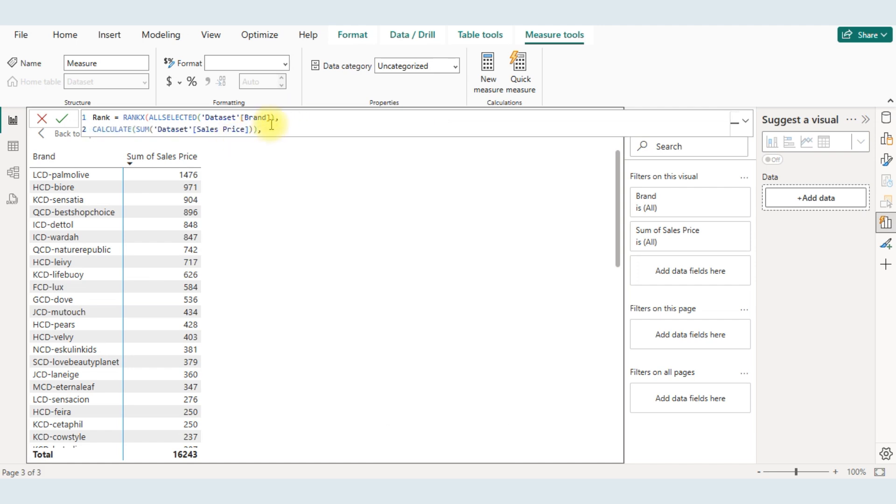
{"action": "left_click", "coordinate": [267, 128]}
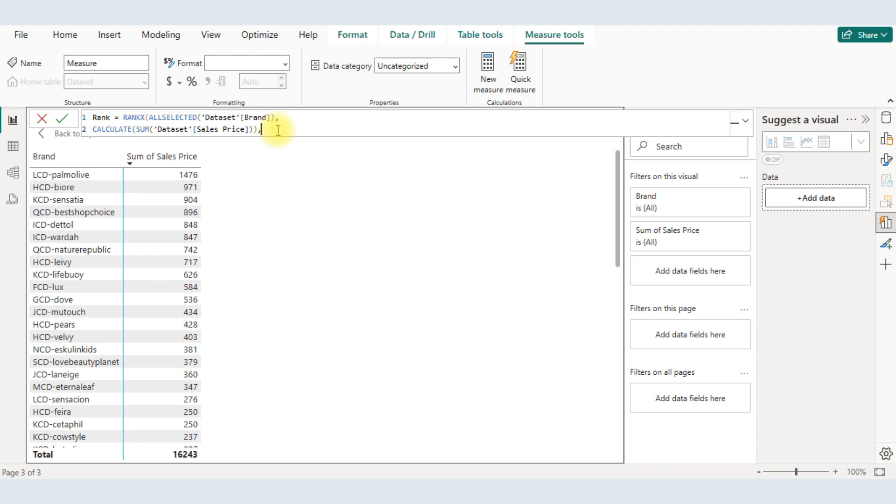
{"action": "key", "text": "shift+Return"}
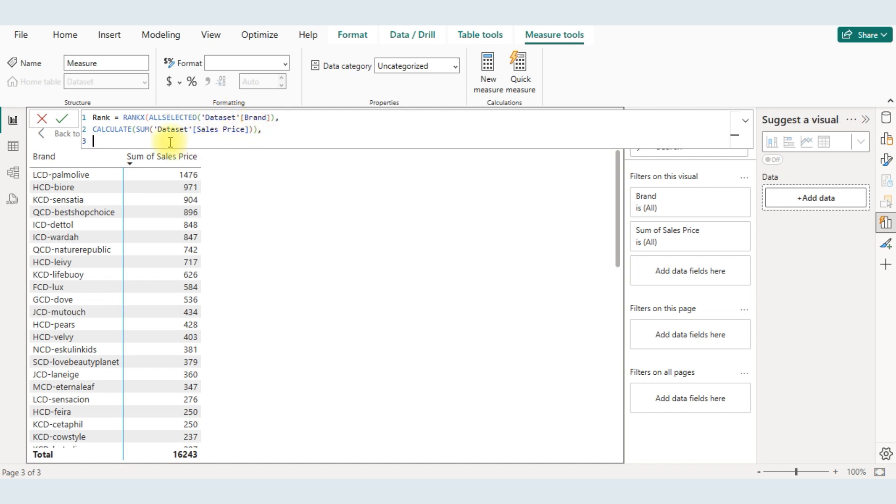
- Leave the RANKX value argument empty with a comma and set the order to DESC on a fourth line
{"action": "type", "text": ","}
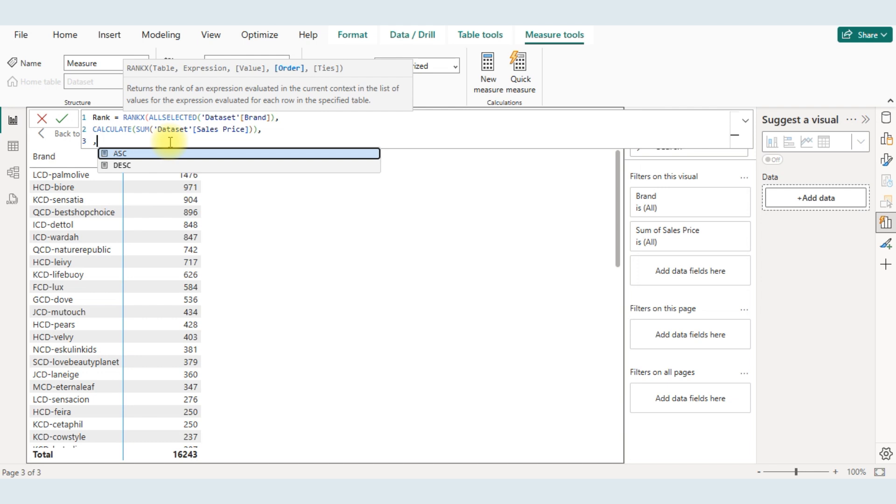
{"action": "key", "text": "shift+Return"}
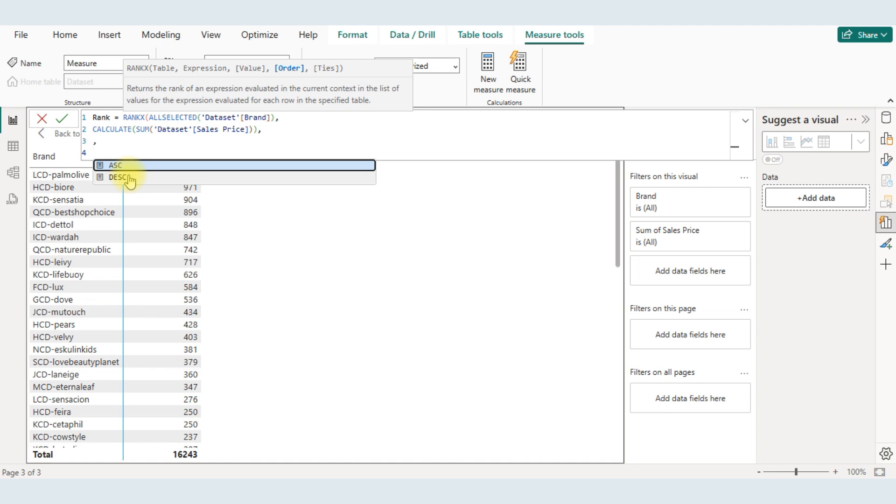
{"action": "left_click", "coordinate": [129, 178]}
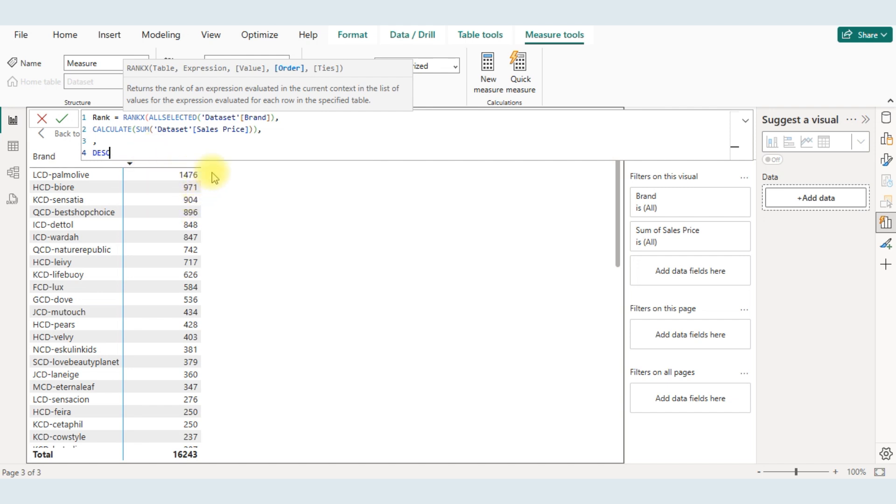
{"action": "left_click", "coordinate": [182, 27]}
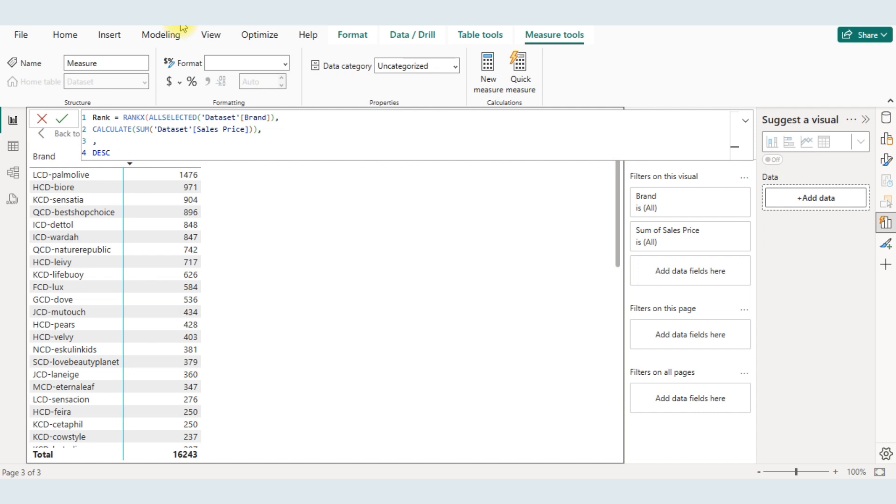
- Add Dense as the ties argument after DESC, without a trailing comma
{"action": "left_click", "coordinate": [119, 155]}
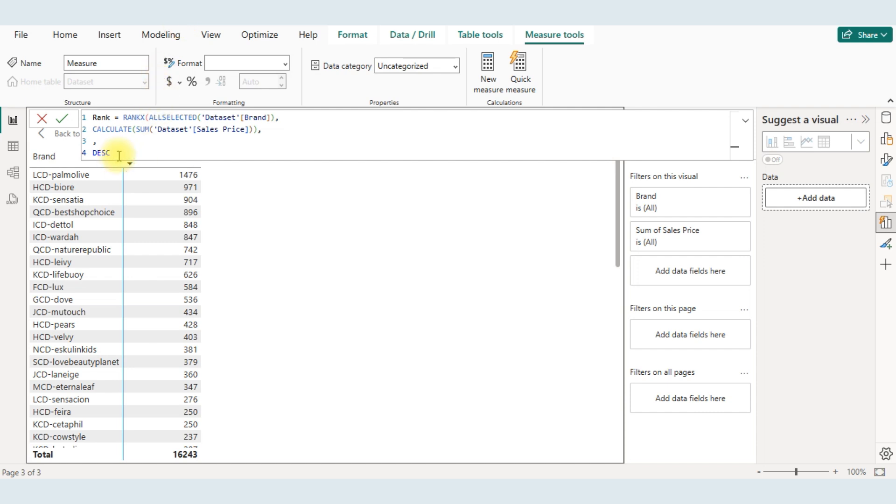
{"action": "type", "text": ","}
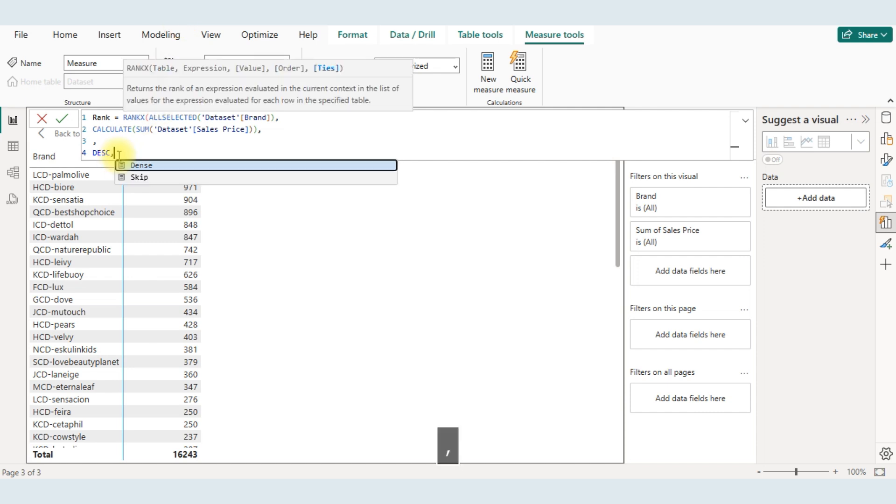
{"action": "left_click", "coordinate": [146, 166]}
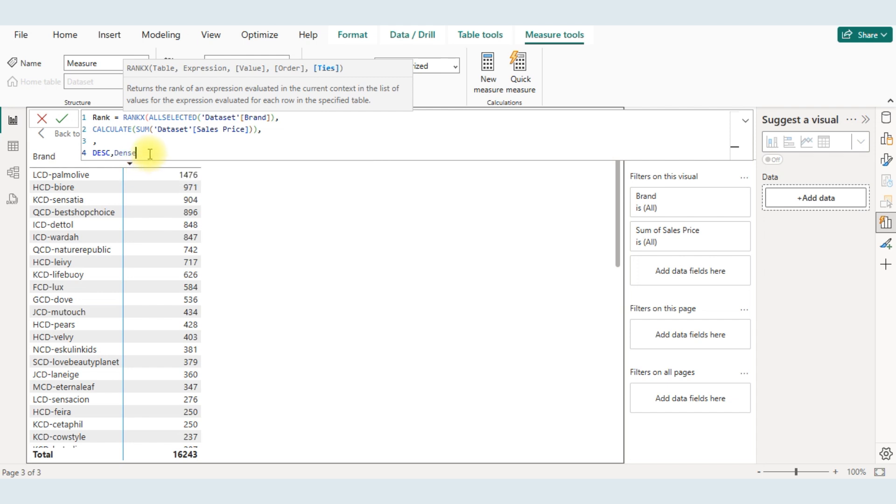
{"action": "left_click", "coordinate": [181, 22]}
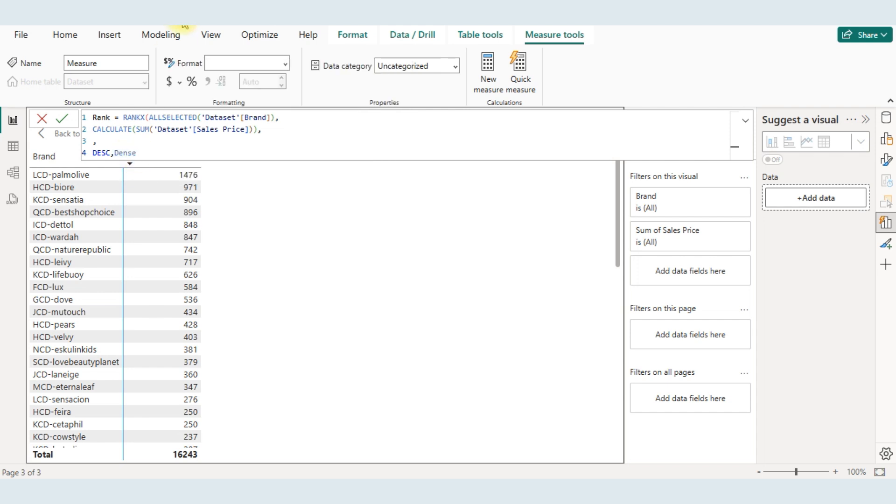
{"action": "left_click", "coordinate": [157, 154]}
{"action": "type", "text": ","}
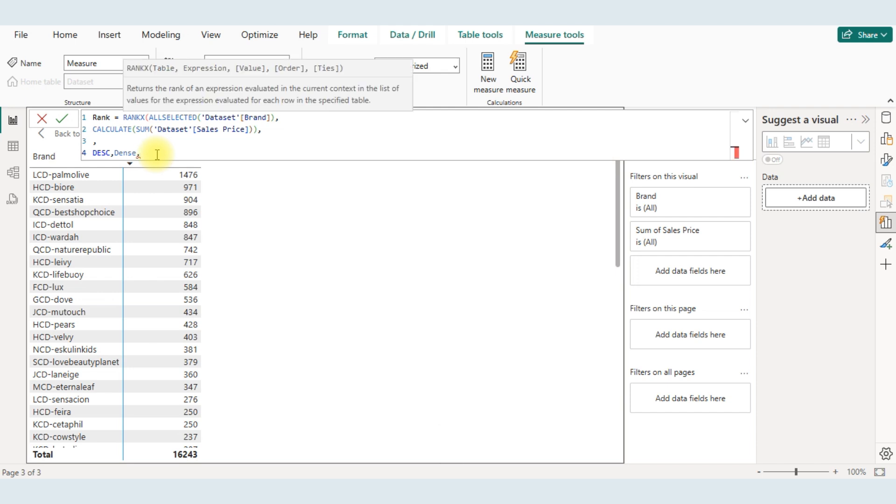
{"action": "key", "text": "BackSpace"}
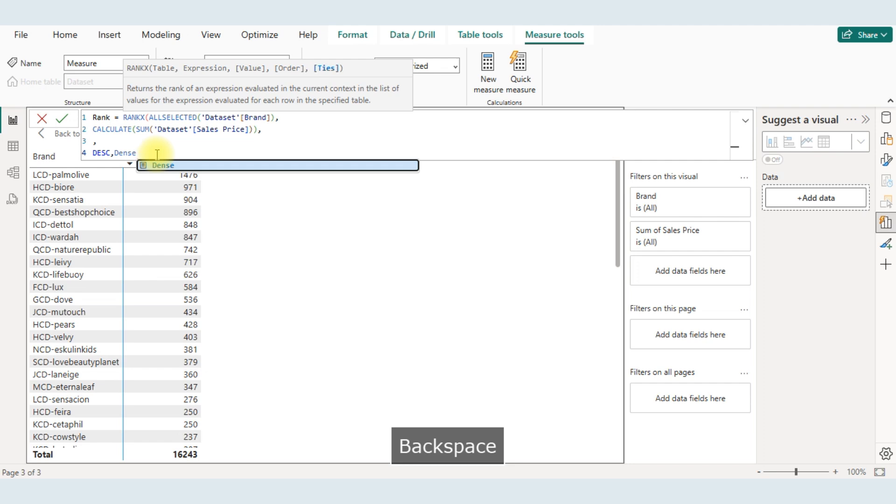
{"action": "left_click", "coordinate": [186, 26]}
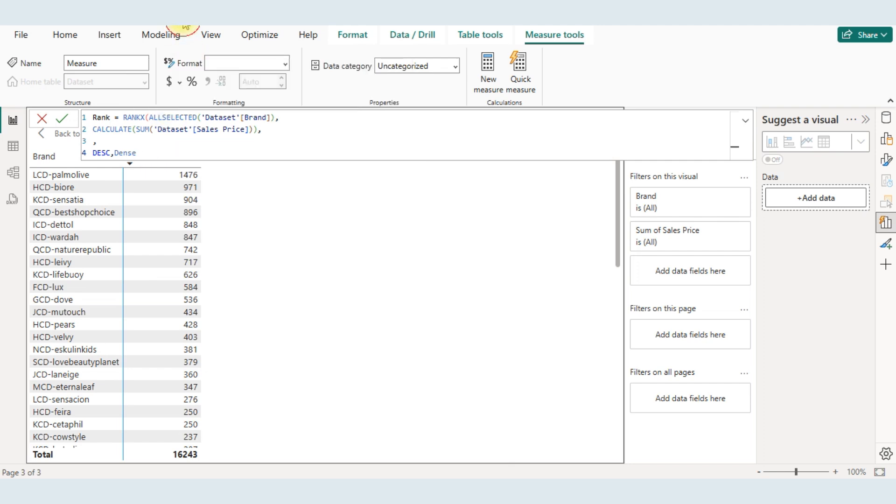
- Close the RANKX formula with a final parenthesis after Dense and commit the Rank measure
{"action": "left_click", "coordinate": [147, 155]}
{"action": "type", "text": ")"}
{"action": "key", "text": "Return"}
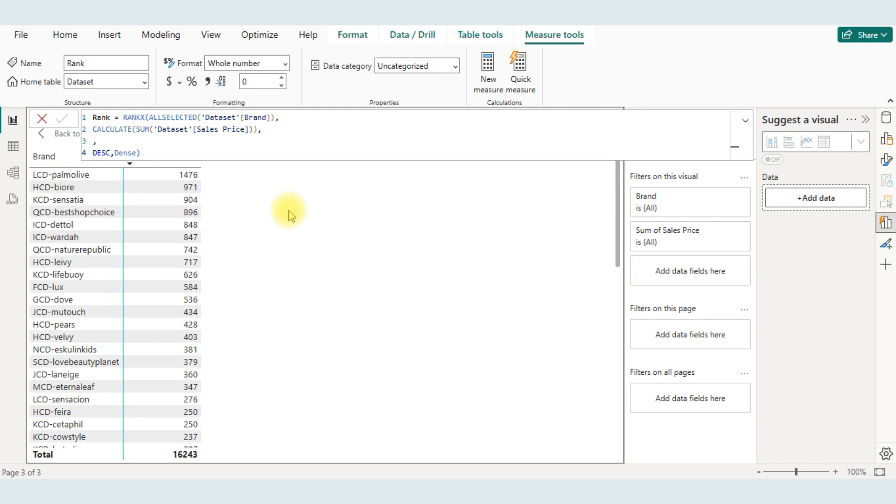
- Add the Rank measure to the values of the brand matrix, beside Sum of Sales Price, and close the field list
{"action": "left_click", "coordinate": [167, 251]}
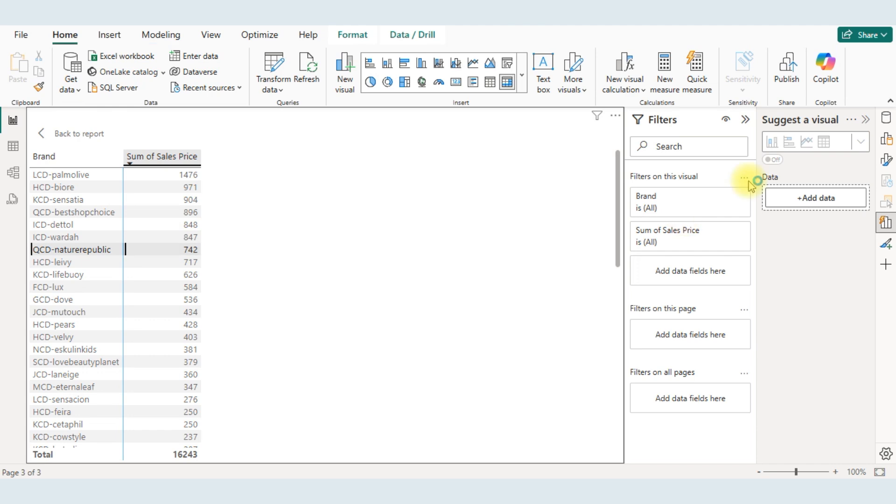
{"action": "left_click", "coordinate": [885, 141]}
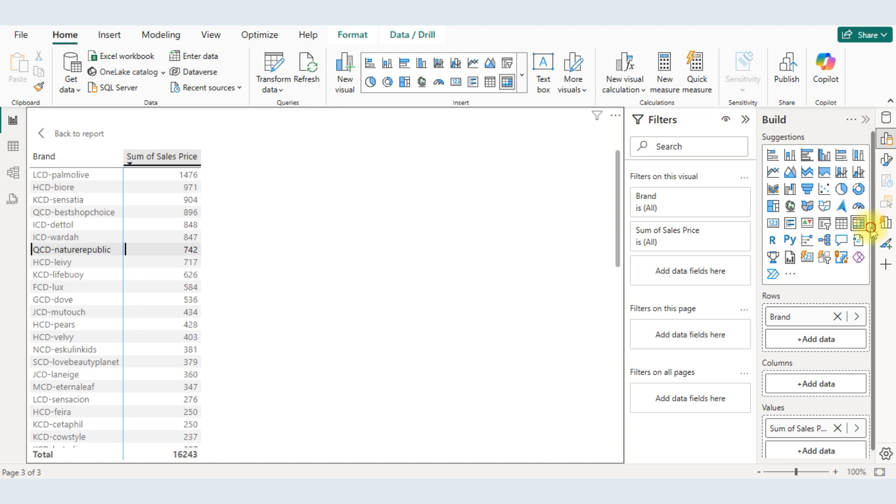
{"action": "left_click", "coordinate": [829, 450]}
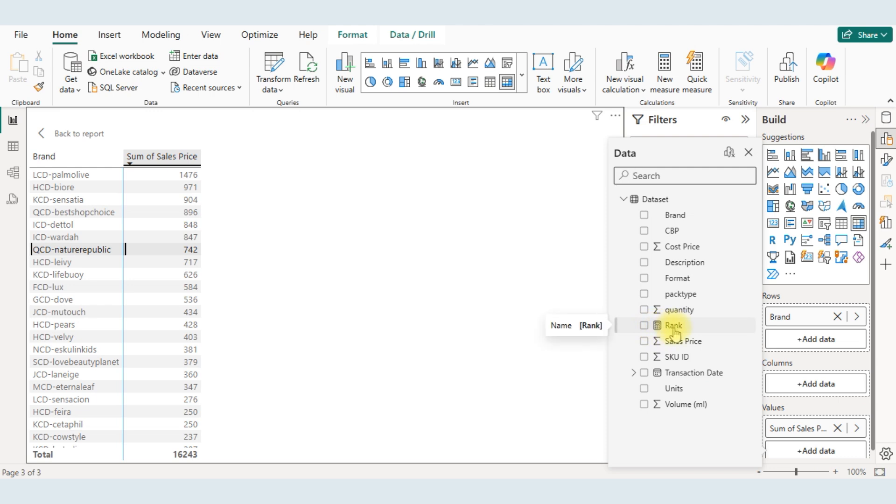
{"action": "left_click", "coordinate": [644, 326]}
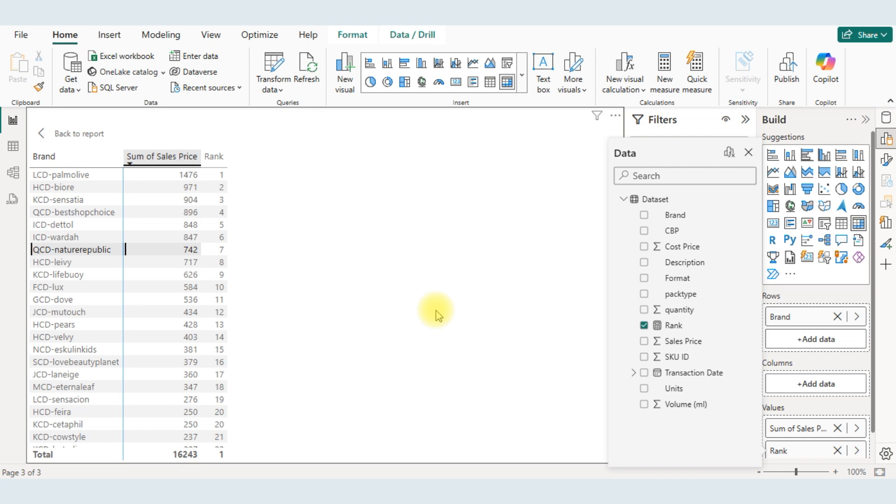
{"action": "key", "text": "alt"}
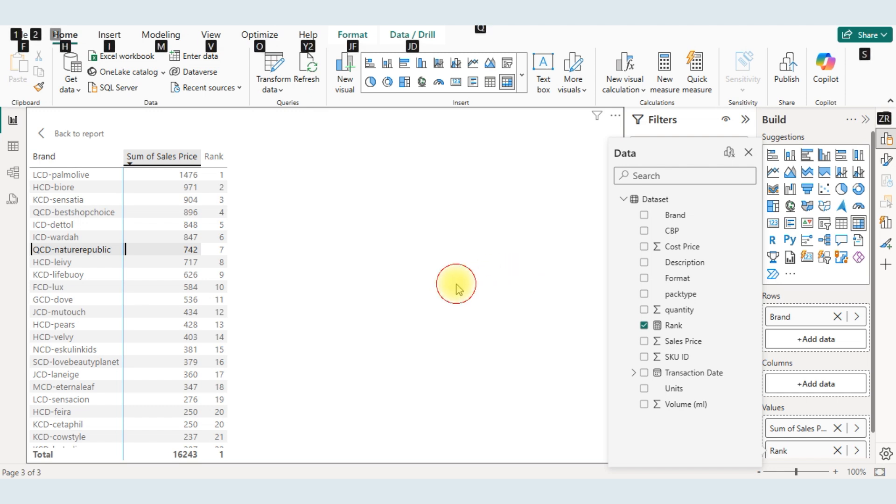
{"action": "left_click", "coordinate": [456, 284]}
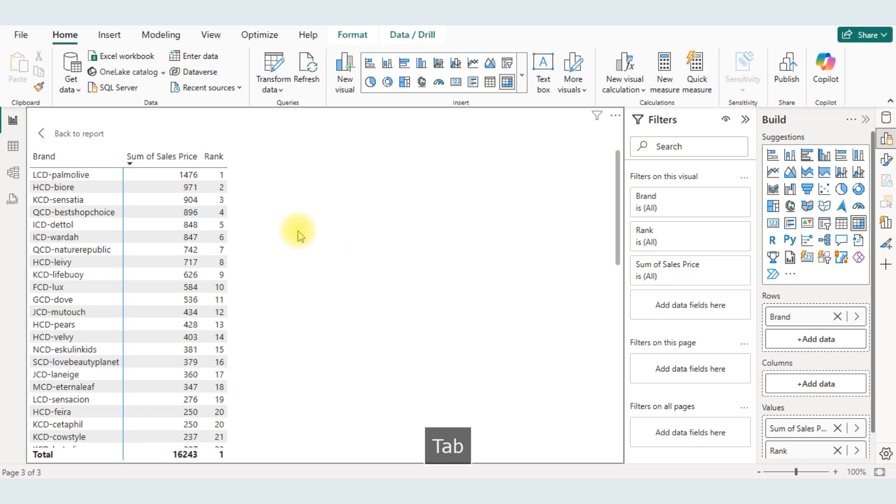
- Compare the ranking with the Excel pivot table on Sheet2, and remove Sum of Sales Price from the Power BI matrix values
{"action": "key", "text": "alt+Tab"}
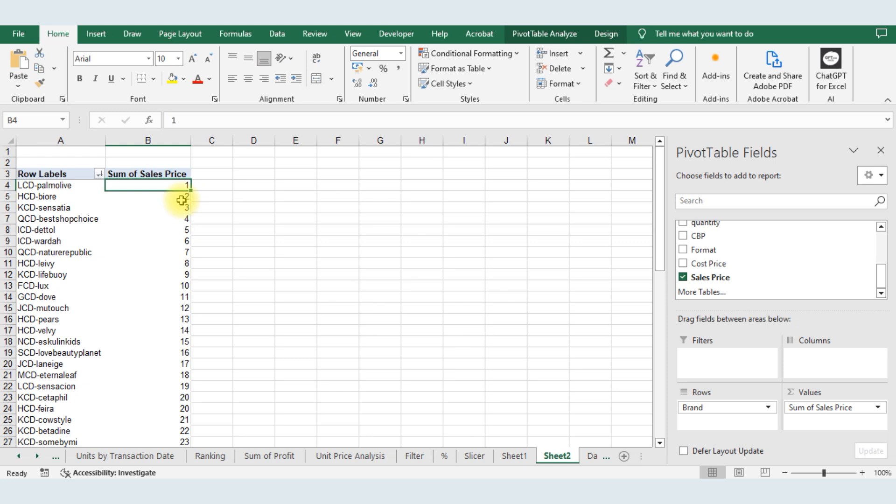
{"action": "key", "text": "alt+Tab"}
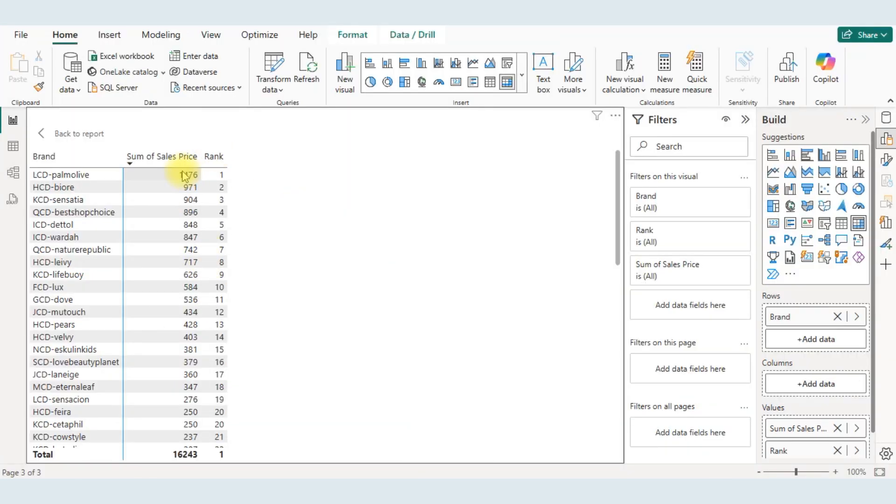
{"action": "left_click", "coordinate": [837, 428]}
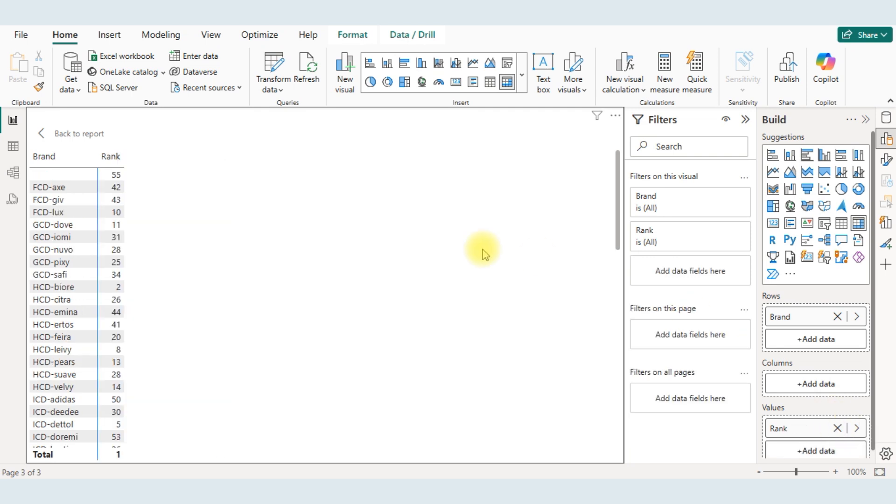
- Return to the report page, move the brand matrix slightly down the canvas and sort it by Rank ascending
{"action": "left_click", "coordinate": [98, 143]}
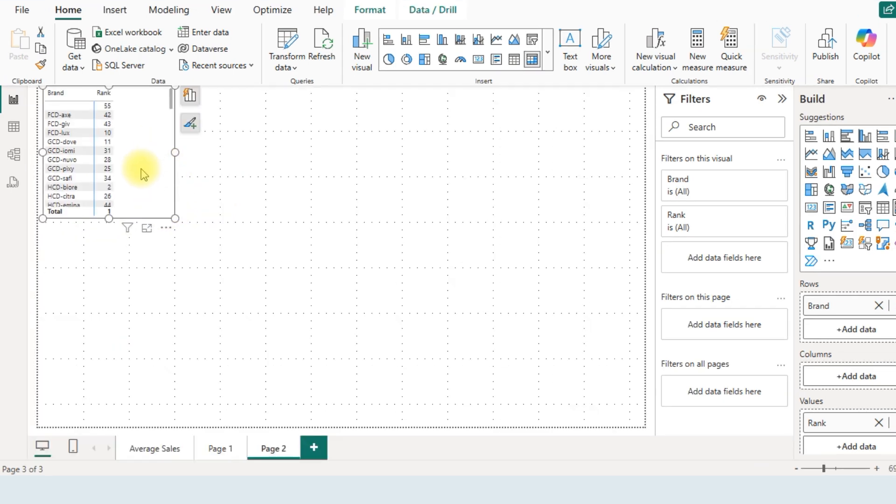
{"action": "left_click", "coordinate": [106, 96]}
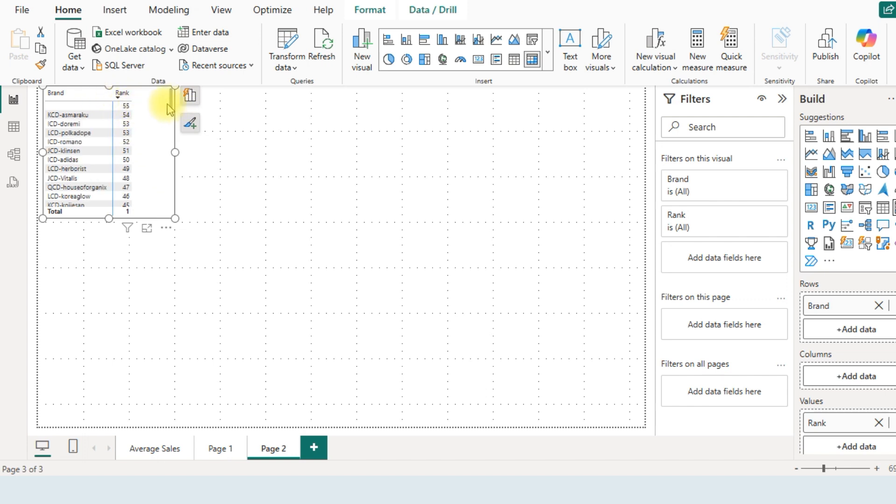
{"action": "left_click_drag", "start_coordinate": [176, 96], "coordinate": [179, 157]}
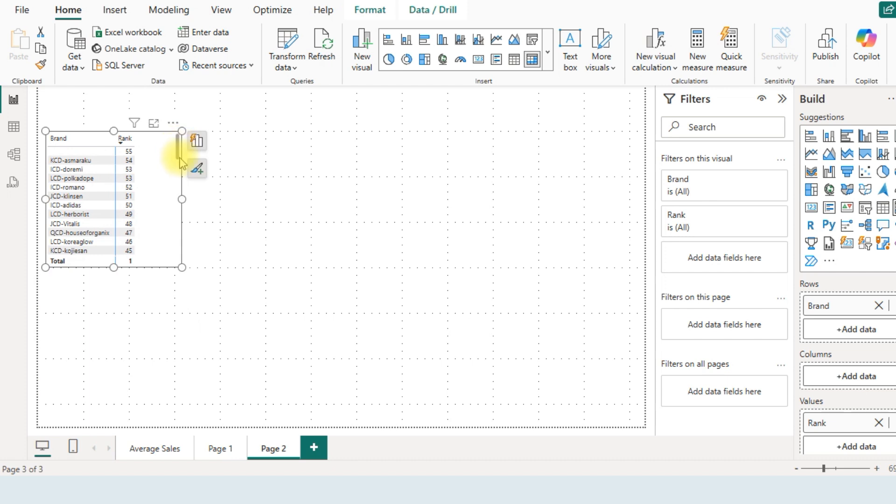
{"action": "left_click", "coordinate": [127, 140]}
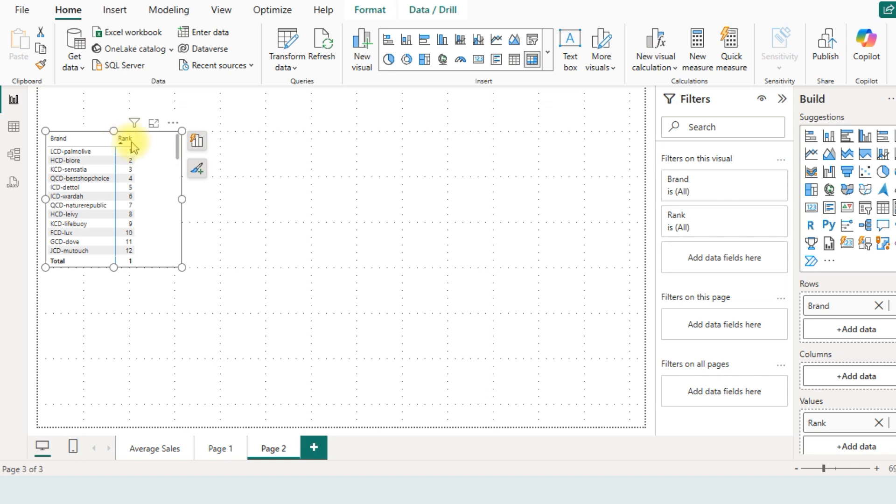
- Open the brand matrix in focus mode and toggle the Rank sort order, finishing with ascending
{"action": "left_click", "coordinate": [153, 125]}
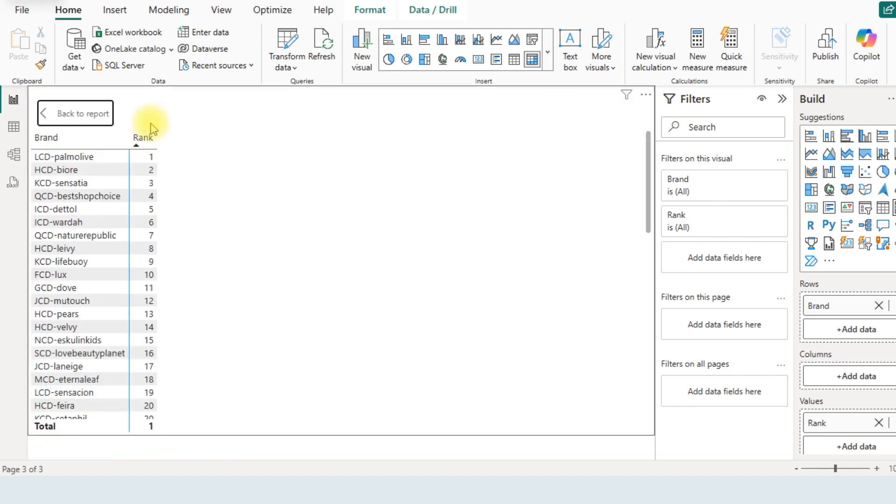
{"action": "left_click", "coordinate": [136, 150]}
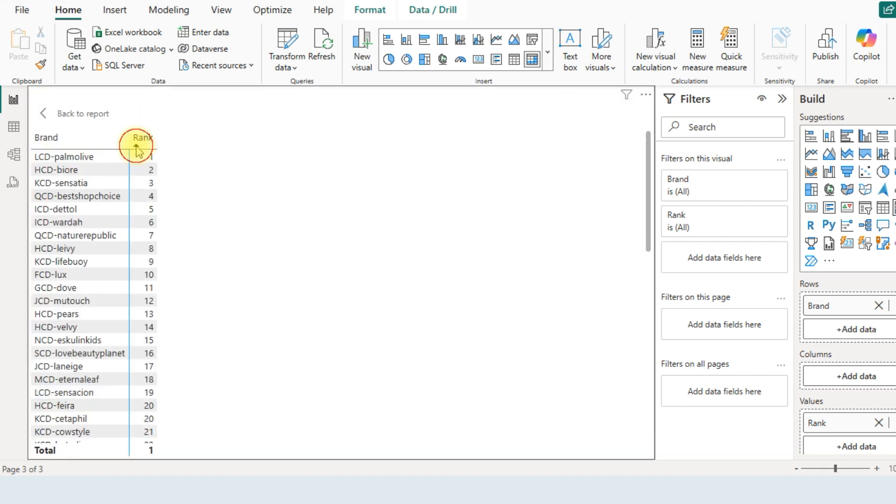
{"action": "left_click", "coordinate": [137, 150]}
{"action": "left_click", "coordinate": [136, 146]}
{"action": "left_click", "coordinate": [136, 149]}
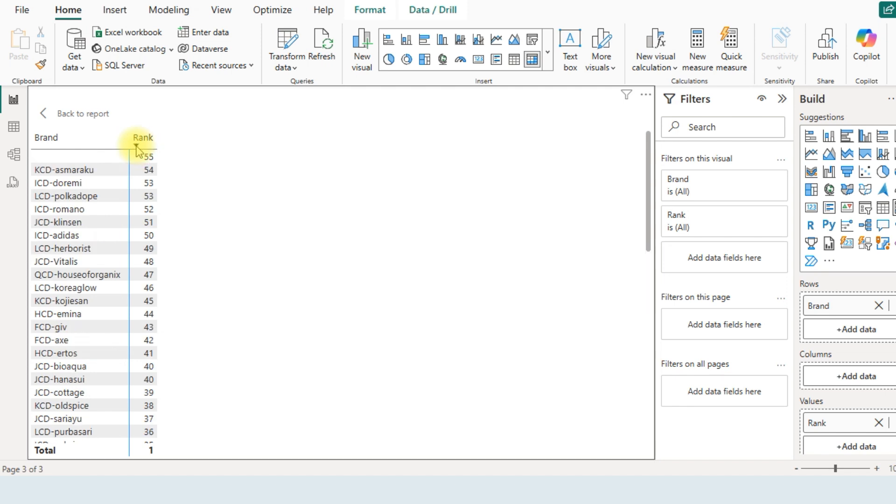
{"action": "left_click", "coordinate": [137, 150]}
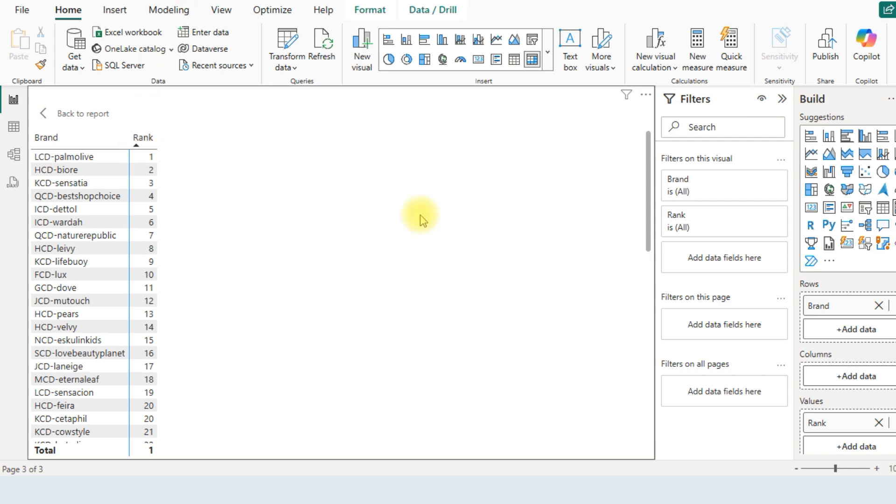
- Switch to the Power BI session presentation to review the activities for today, and return to the Excel pivot table workbook
{"action": "key", "text": "alt+Tab"}
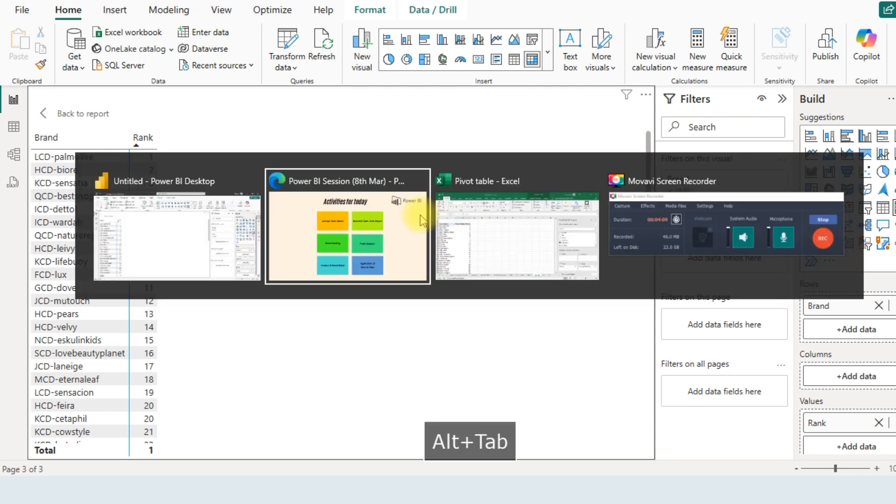
{"action": "left_click", "coordinate": [420, 214]}
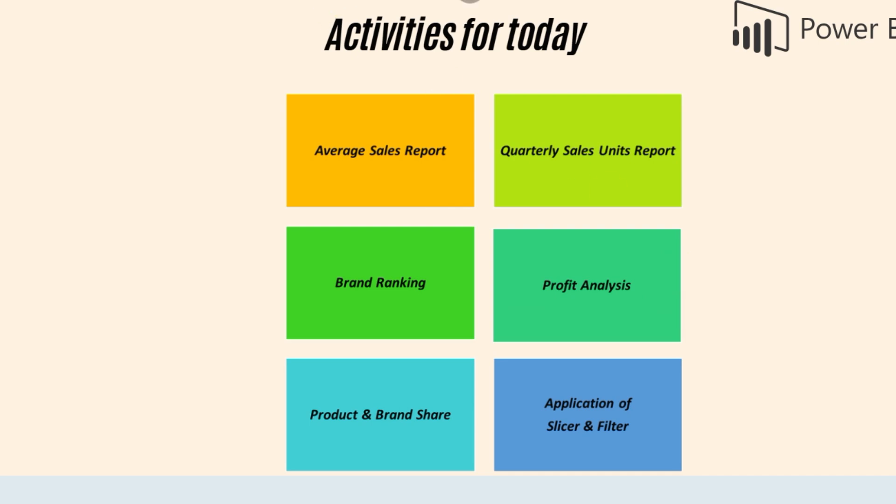
{"action": "key", "text": "alt+Tab"}
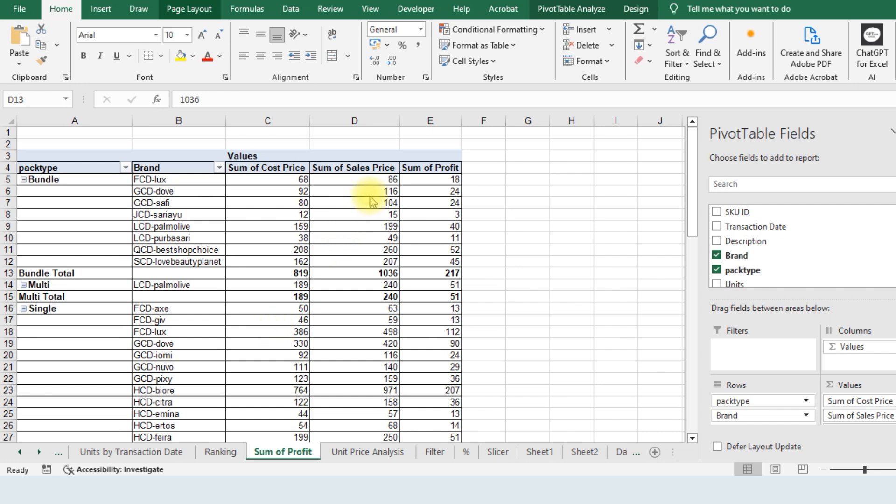
- Examine the Dataset sheet's columns through Cost Price and Sales Price, ending at cell M1 beside the last header
{"action": "key", "text": "ctrl+Page_Down"}
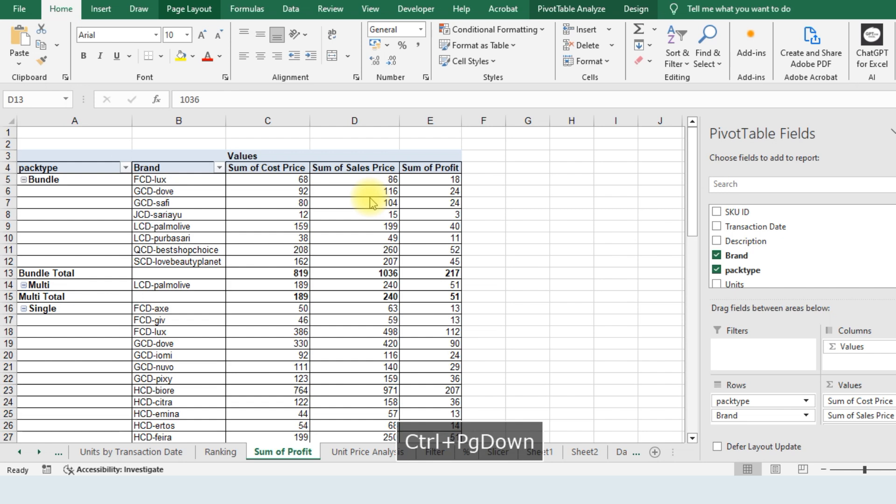
{"action": "left_click", "coordinate": [622, 453]}
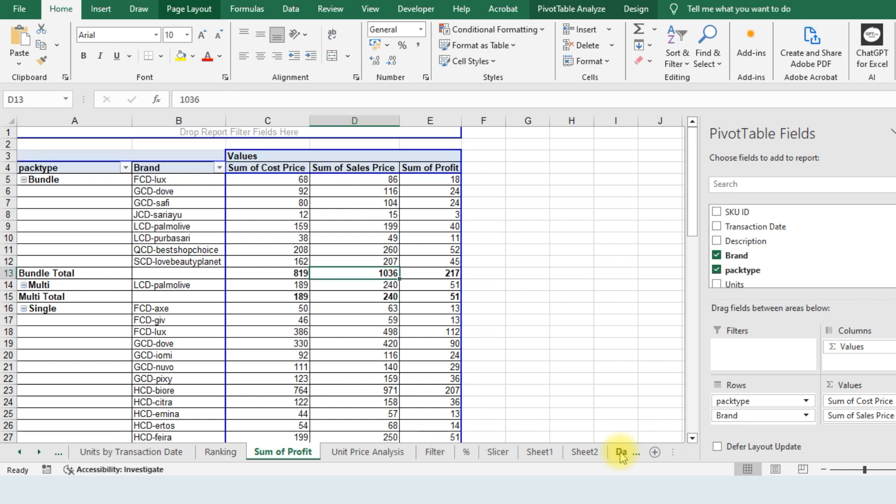
{"action": "left_click", "coordinate": [622, 451]}
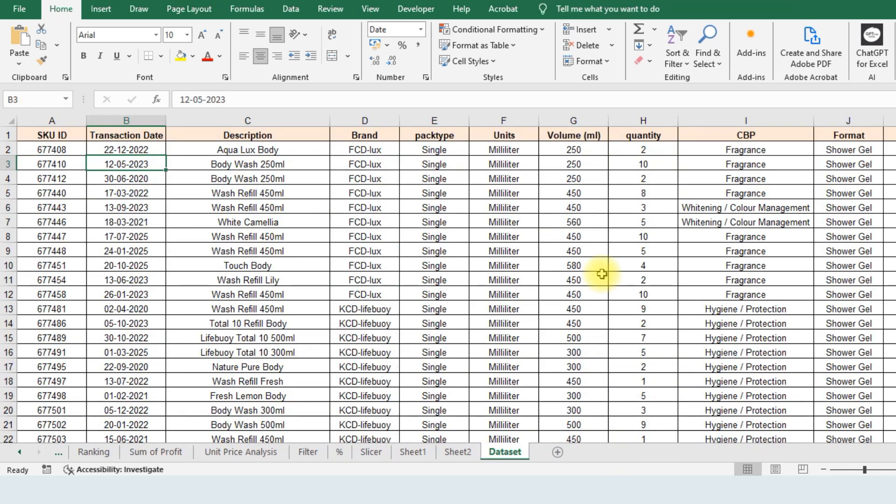
{"action": "left_click", "coordinate": [660, 179]}
{"action": "key", "text": "Right"}
{"action": "key", "text": "Right"}
{"action": "key", "text": "Right"}
{"action": "key", "text": "Right"}
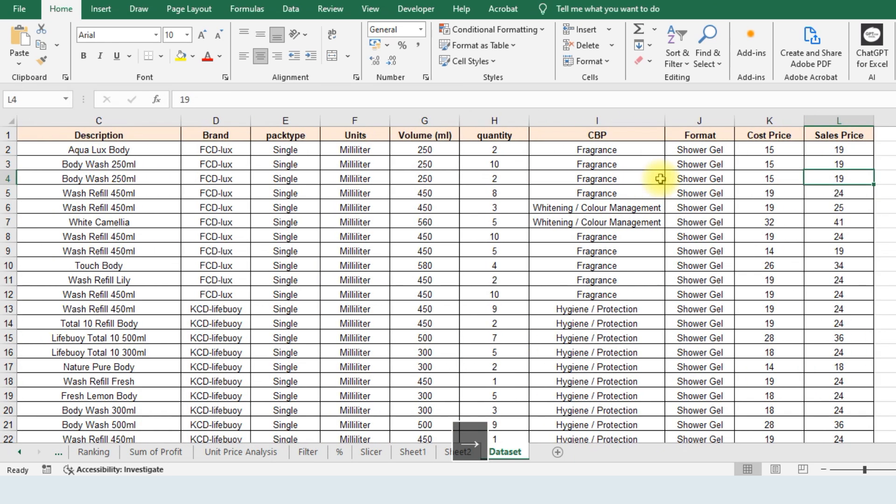
{"action": "key", "text": "Up"}
{"action": "key", "text": "Up"}
{"action": "key", "text": "Up"}
{"action": "key", "text": "Right"}
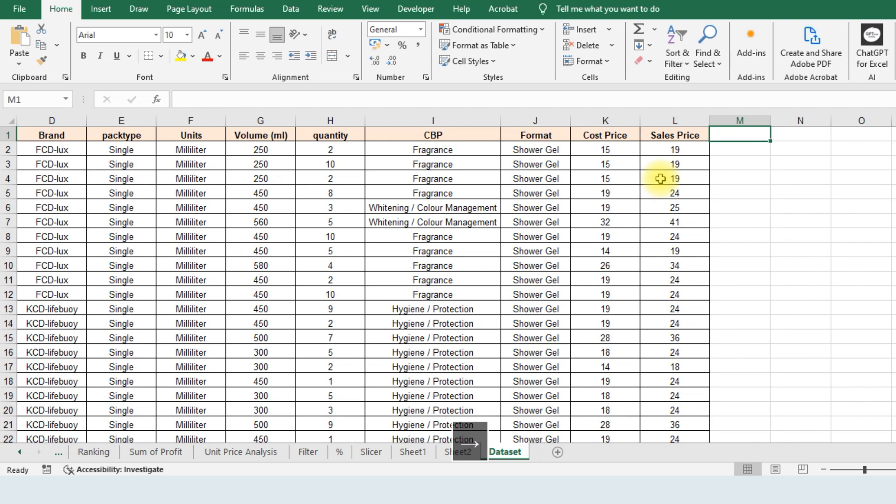
- Go back to the Sum of Profit sheet and permanently delete it from the workbook
{"action": "key", "text": "ctrl+Page_Up"}
{"action": "key", "text": "ctrl+Page_Up"}
{"action": "key", "text": "ctrl+Page_Up"}
{"action": "key", "text": "ctrl+Page_Up"}
{"action": "key", "text": "ctrl+Page_Up"}
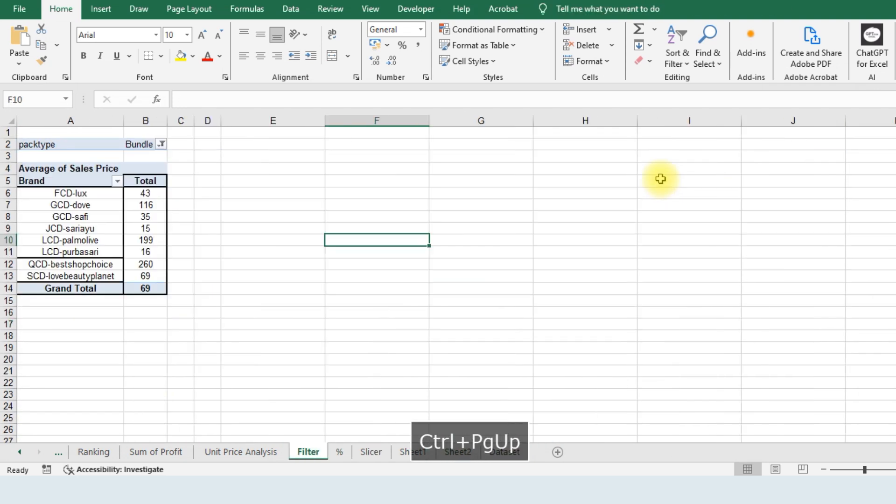
{"action": "key", "text": "ctrl+Page_Up"}
{"action": "key", "text": "ctrl+Page_Up"}
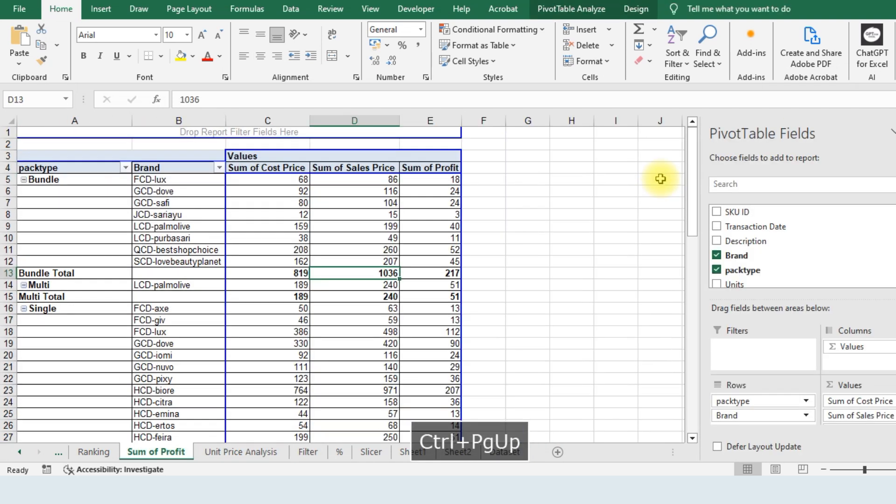
{"action": "mouse_move", "coordinate": [444, 327]}
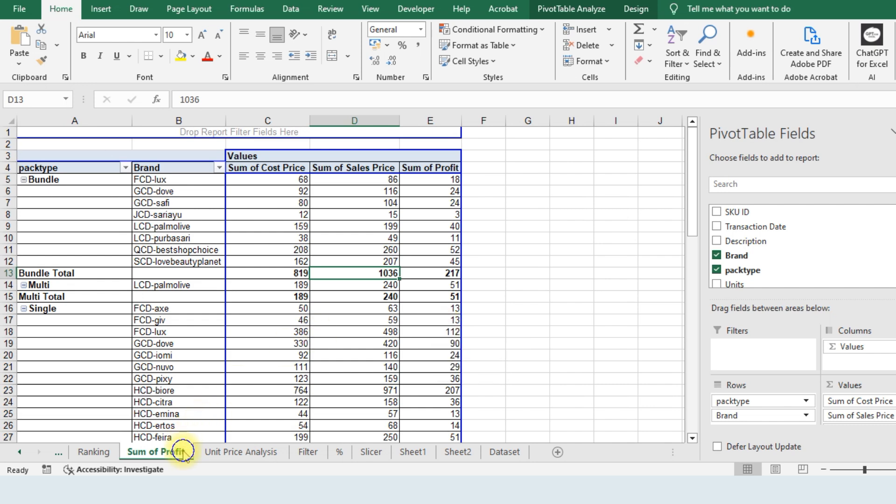
{"action": "right_click", "coordinate": [185, 451]}
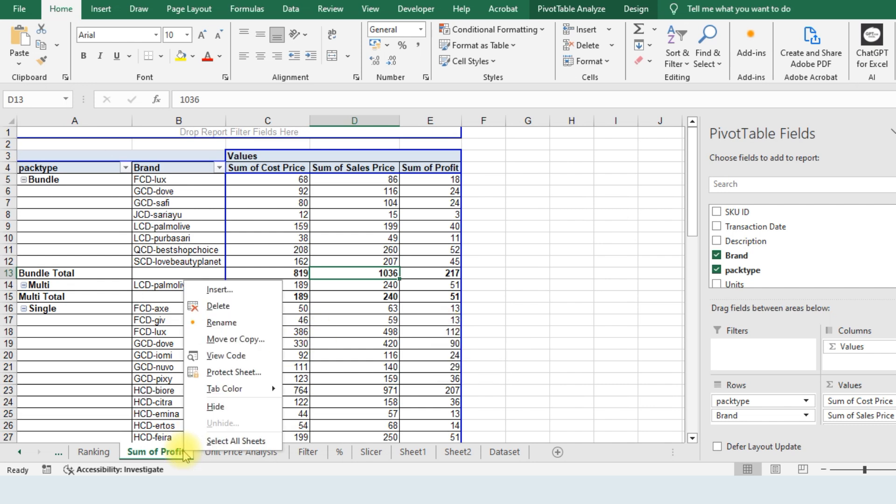
{"action": "left_click", "coordinate": [224, 306]}
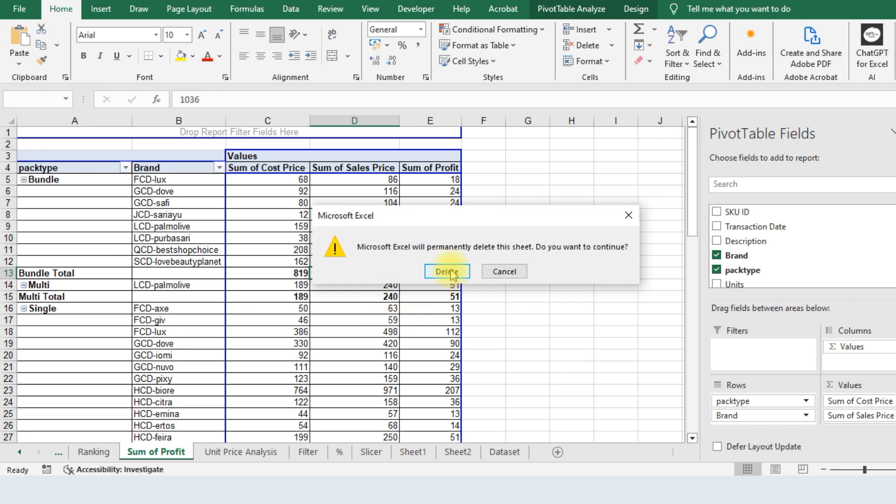
{"action": "left_click", "coordinate": [447, 271]}
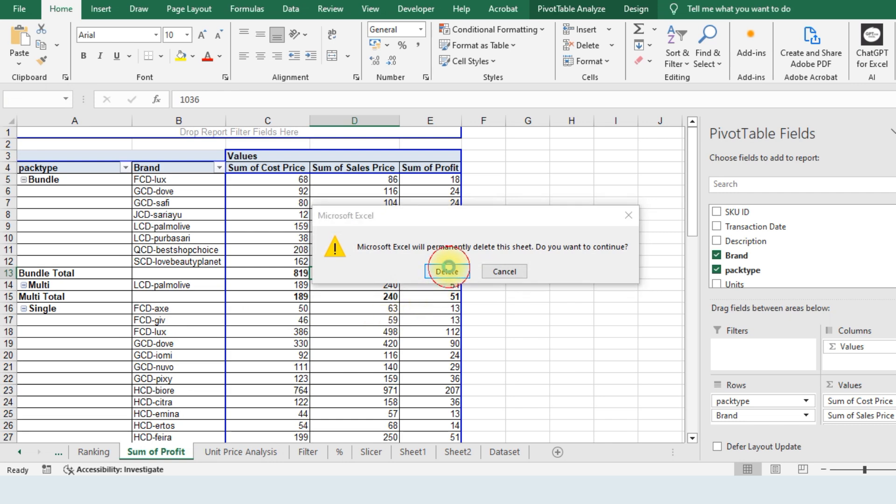
- Create a blank pivot table on a new worksheet from all the data in the Dataset sheet, using the PivotTable wizard defaults
{"action": "key", "text": "ctrl+Page_Down"}
{"action": "key", "text": "ctrl+Page_Down"}
{"action": "key", "text": "ctrl+Page_Down"}
{"action": "key", "text": "ctrl+Page_Down"}
{"action": "key", "text": "ctrl+Page_Down"}
{"action": "key", "text": "ctrl+Page_Down"}
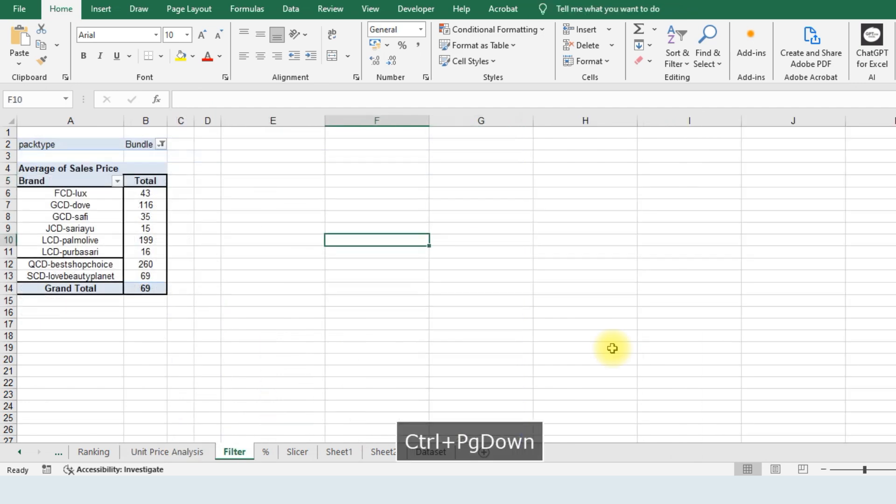
{"action": "key", "text": "ctrl+a"}
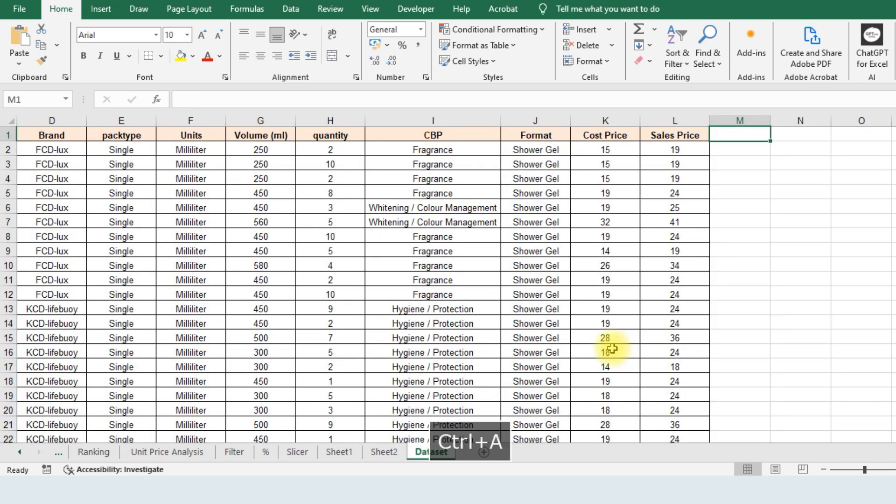
{"action": "key", "text": "alt+d+p"}
{"action": "key", "text": "Return"}
{"action": "key", "text": "Return"}
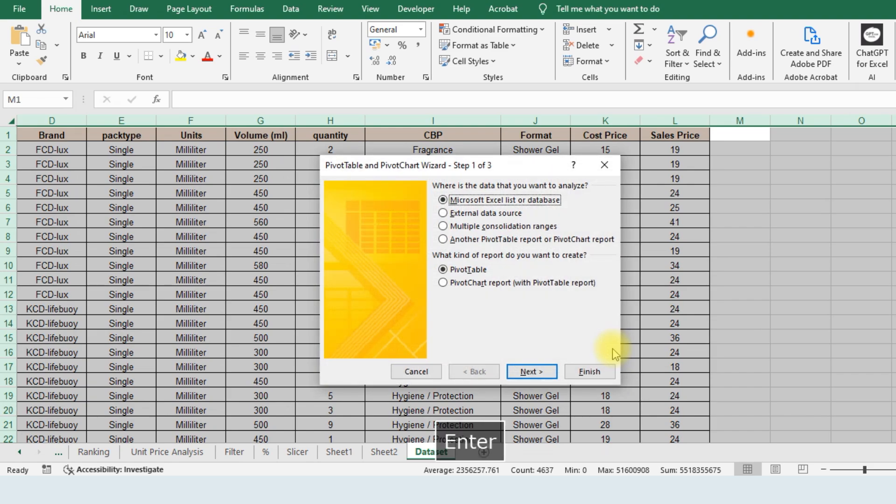
{"action": "key", "text": "Return"}
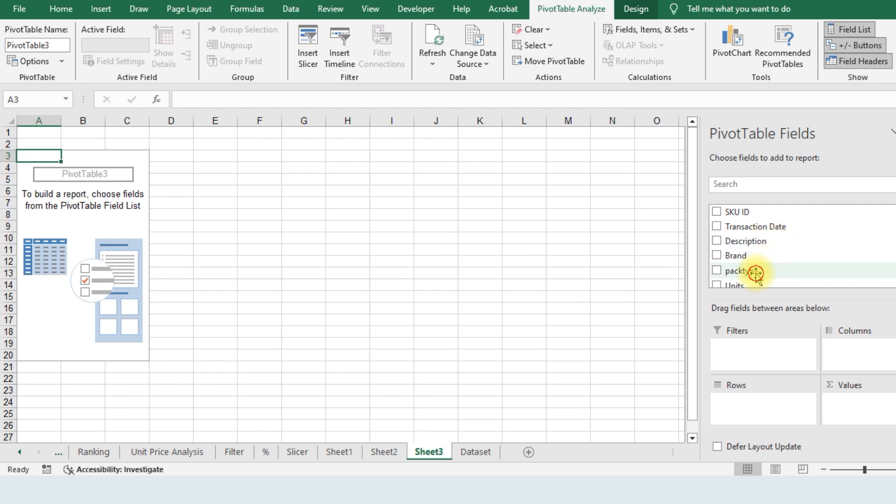
- Add the packtype field to the rows of the new pivot table
{"action": "left_click_drag", "start_coordinate": [756, 272], "coordinate": [749, 411]}
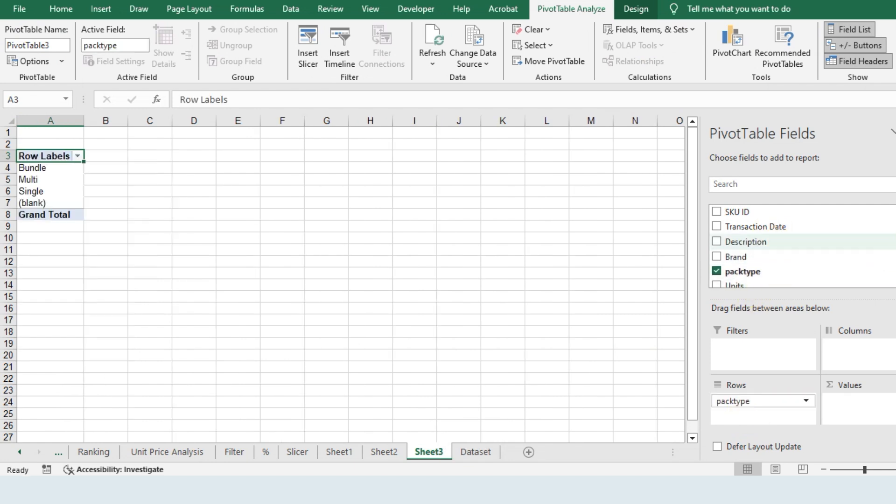
{"action": "scroll", "coordinate": [877, 242], "scroll_direction": "down", "scroll_amount": 3}
{"action": "scroll", "coordinate": [802, 245], "scroll_direction": "down", "scroll_amount": 2}
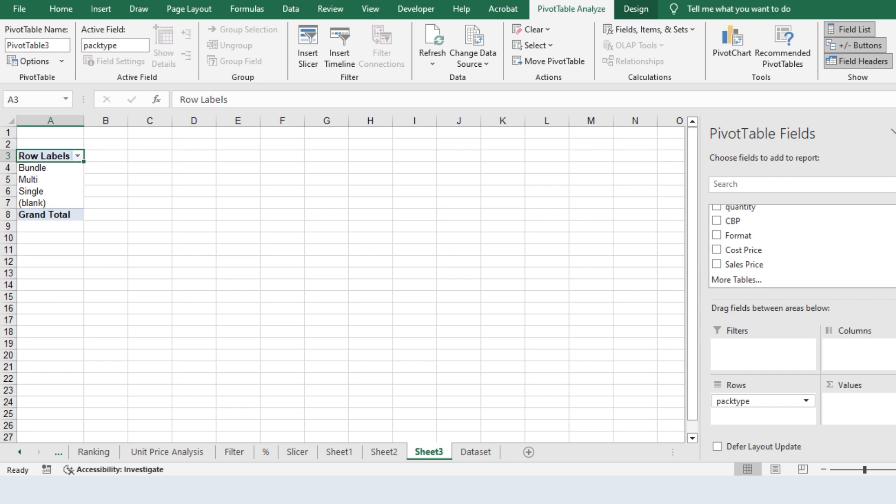
- Add Brand below packtype in the PivotTable rows, and add Cost Price and Sales Price as summed values
{"action": "scroll", "coordinate": [802, 245], "scroll_direction": "up", "scroll_amount": 3}
{"action": "scroll", "coordinate": [793, 245], "scroll_direction": "up", "scroll_amount": 1}
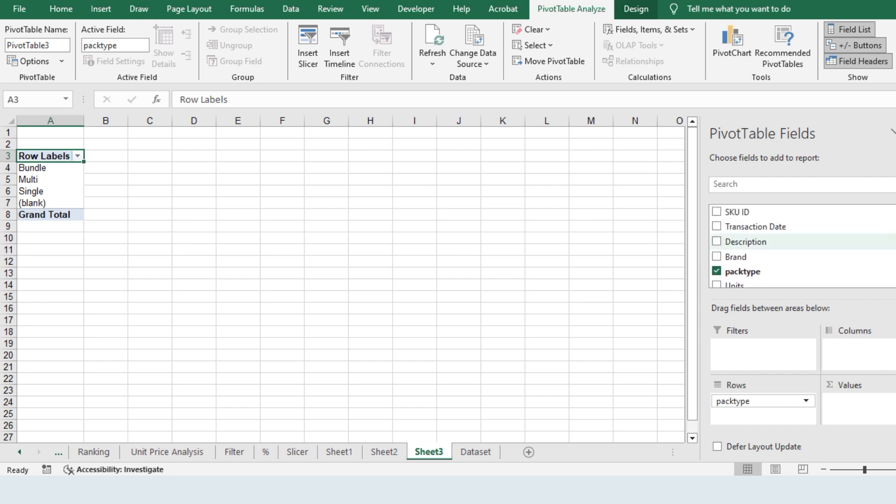
{"action": "left_click_drag", "start_coordinate": [732, 255], "coordinate": [741, 414]}
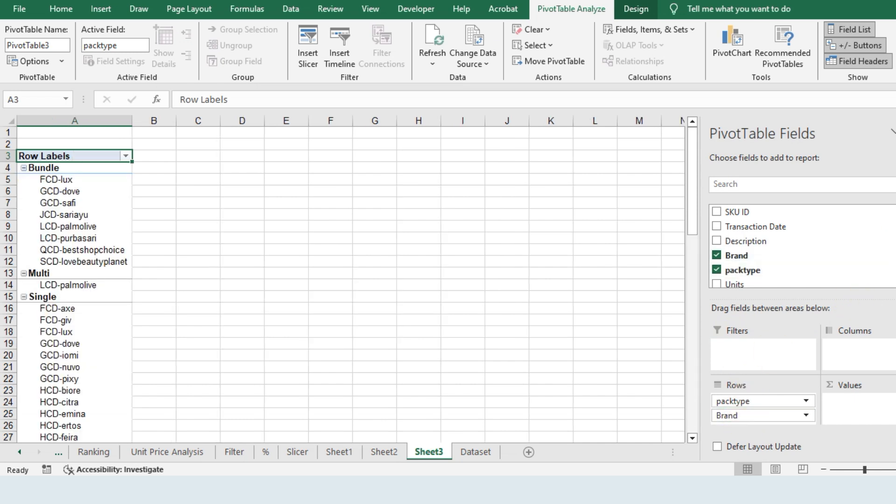
{"action": "scroll", "coordinate": [745, 258], "scroll_direction": "down", "scroll_amount": 3}
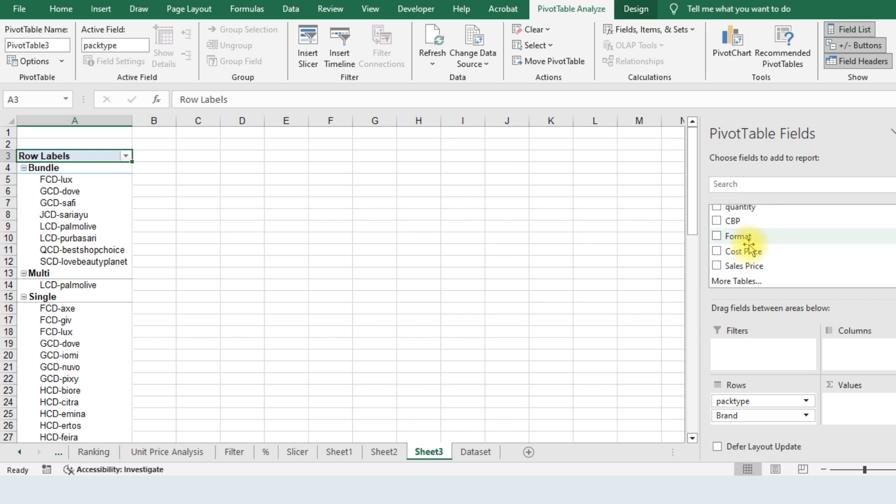
{"action": "left_click_drag", "start_coordinate": [745, 258], "coordinate": [857, 405]}
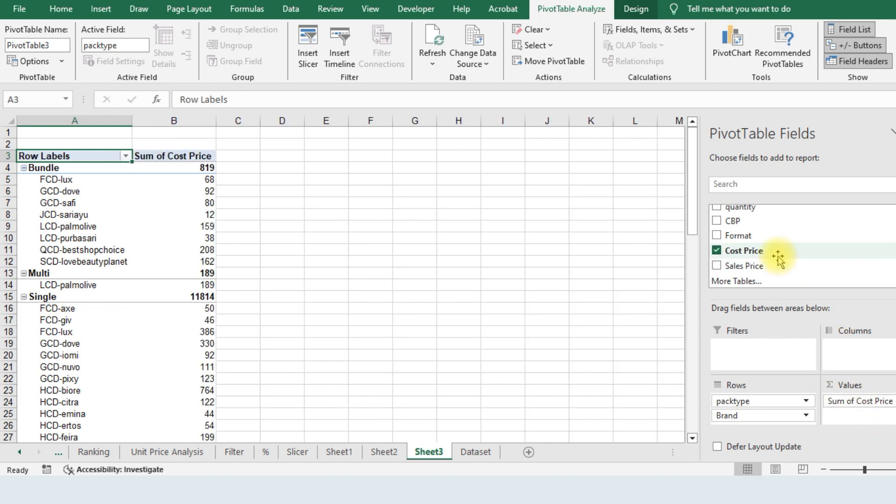
{"action": "left_click_drag", "start_coordinate": [756, 275], "coordinate": [860, 417]}
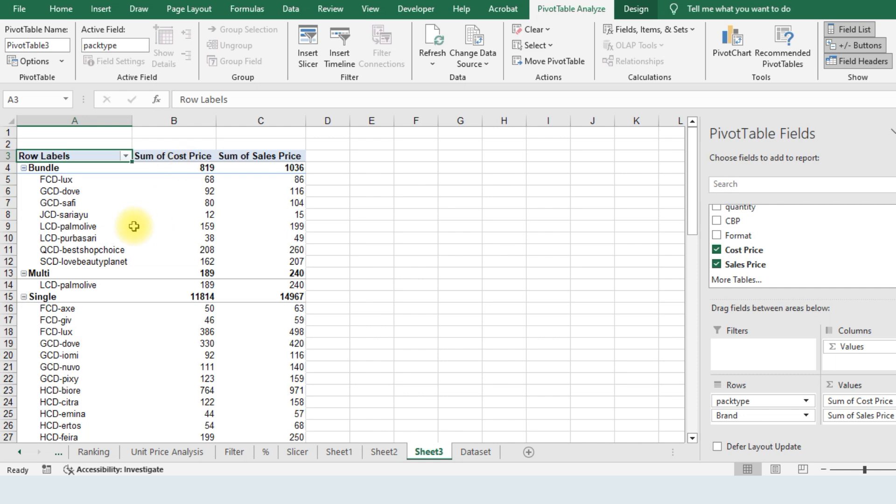
- Enable the classic PivotTable layout in the PivotTable's display options
{"action": "right_click", "coordinate": [135, 228]}
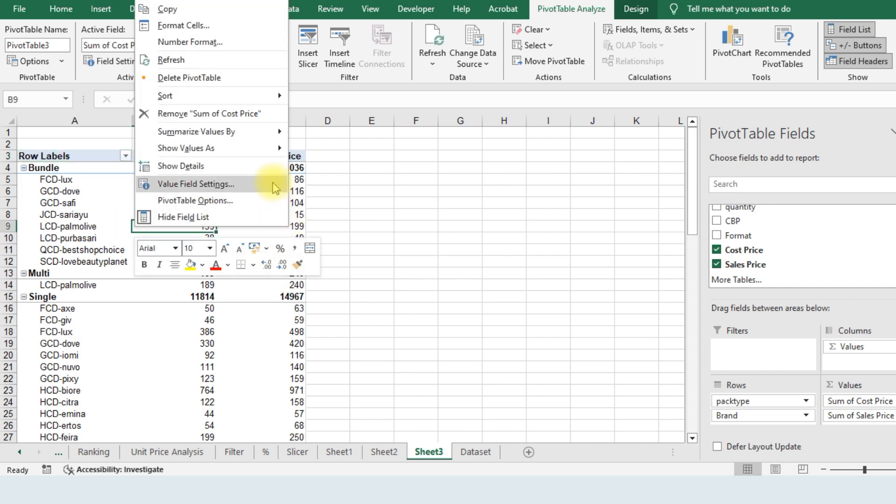
{"action": "left_click", "coordinate": [210, 201]}
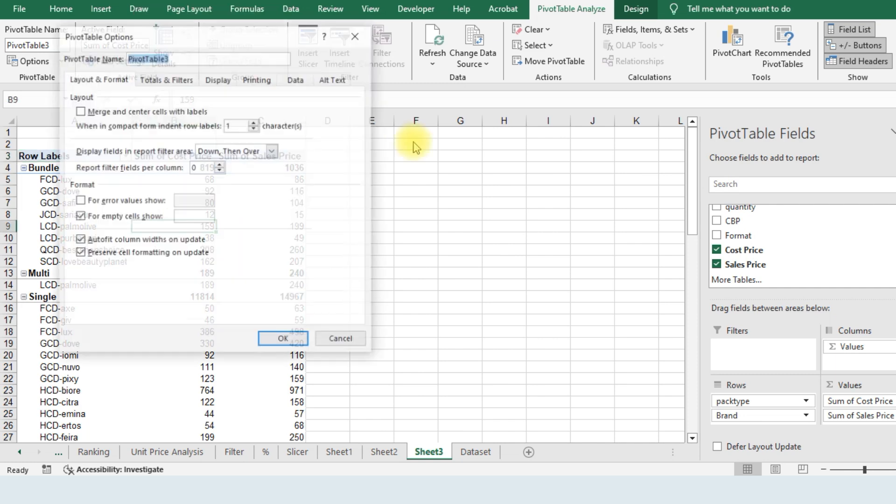
{"action": "left_click", "coordinate": [218, 79]}
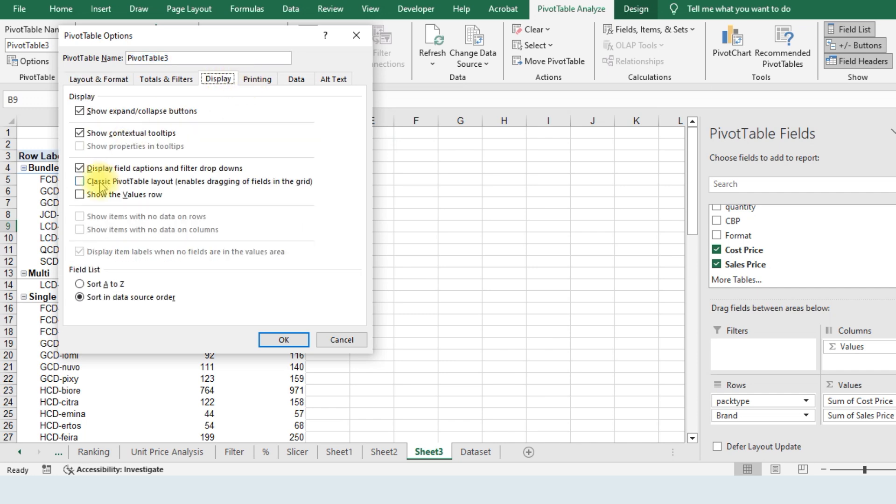
{"action": "left_click", "coordinate": [80, 181]}
{"action": "left_click", "coordinate": [283, 340]}
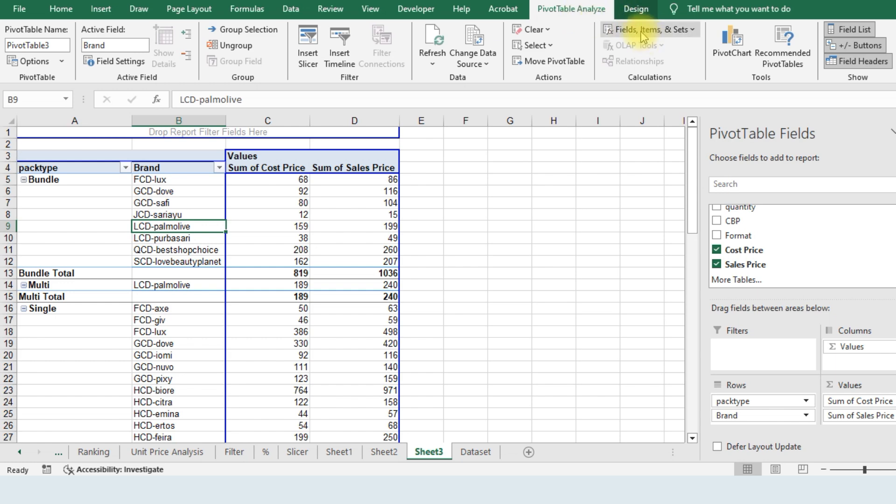
- Start a new calculated field for the PivotTable and name it Profit
{"action": "left_click", "coordinate": [651, 38]}
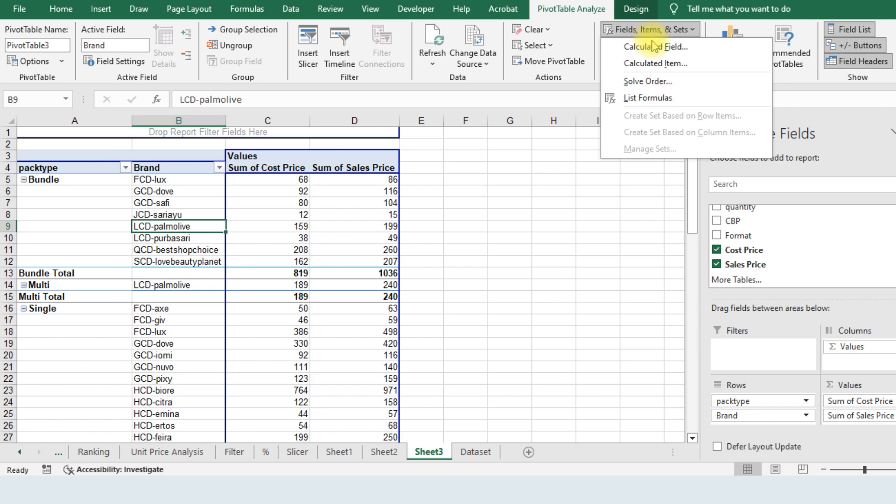
{"action": "left_click", "coordinate": [653, 47]}
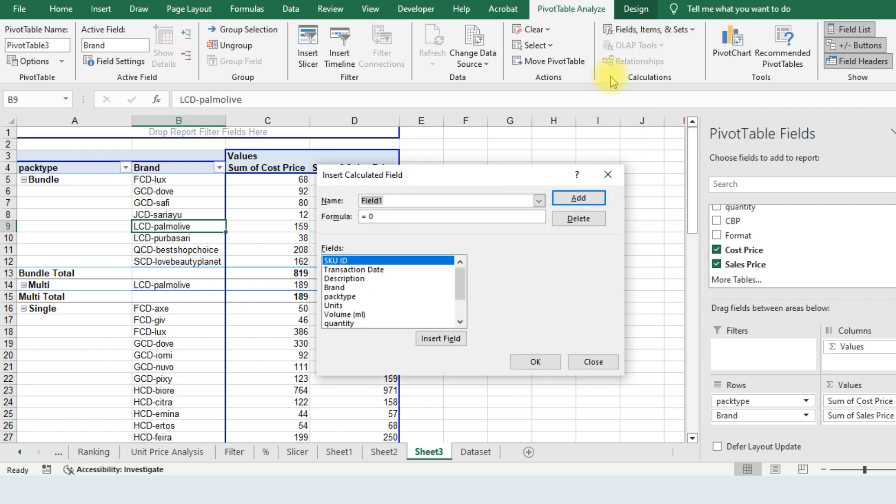
{"action": "key", "text": "BackSpace"}
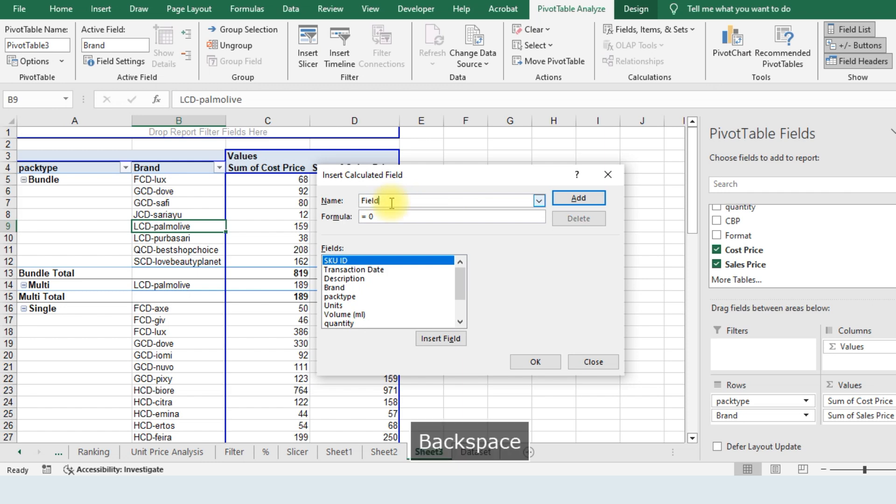
{"action": "key", "text": "BackSpace"}
{"action": "key", "text": "BackSpace"}
{"action": "key", "text": "Caps_Lock"}
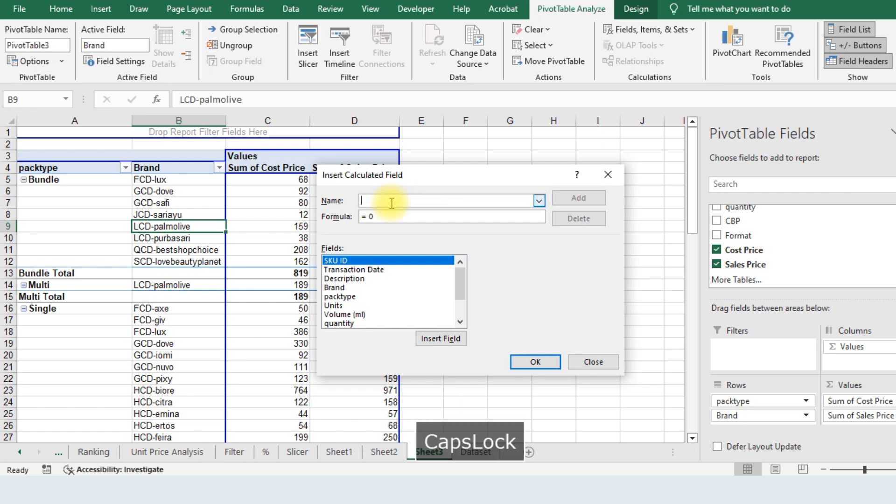
{"action": "type", "text": "P"}
{"action": "key", "text": "Caps_Lock"}
{"action": "type", "text": "rofit"}
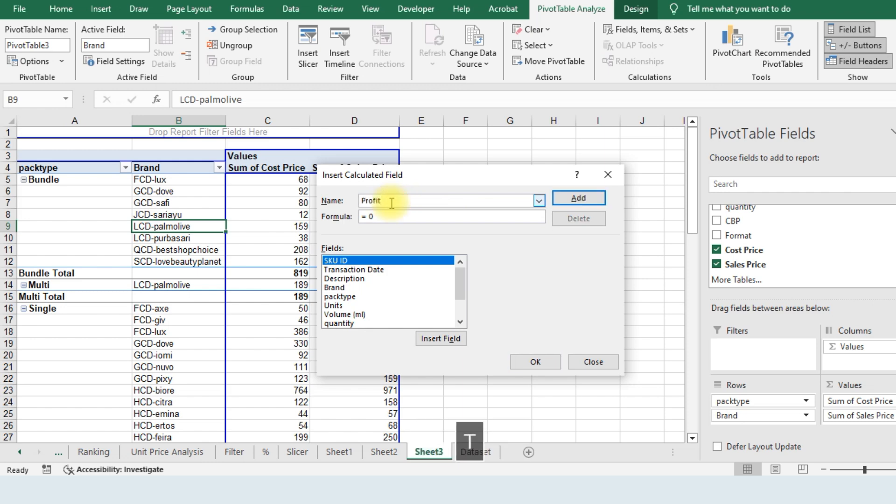
- Set the Profit formula to ='Sales Price'-'Cost Price' and add the calculated field to the PivotTable
{"action": "left_click", "coordinate": [385, 216]}
{"action": "key", "text": "BackSpace"}
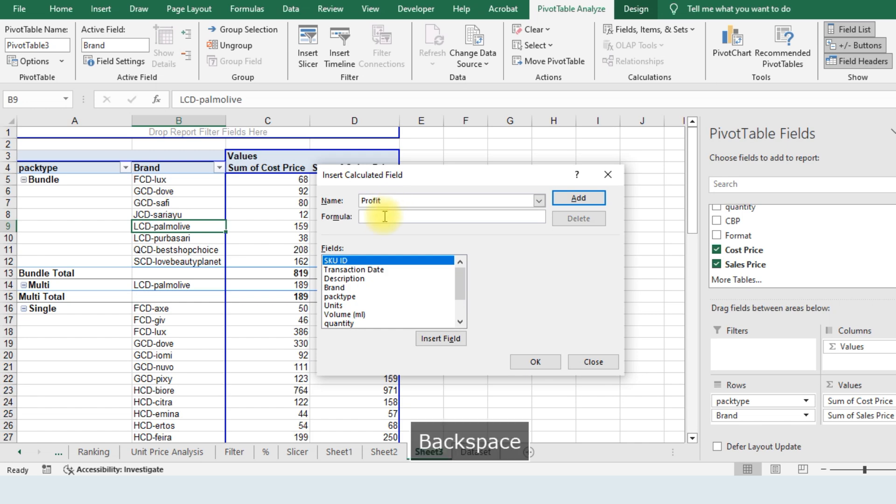
{"action": "left_click_drag", "start_coordinate": [462, 285], "coordinate": [462, 313]}
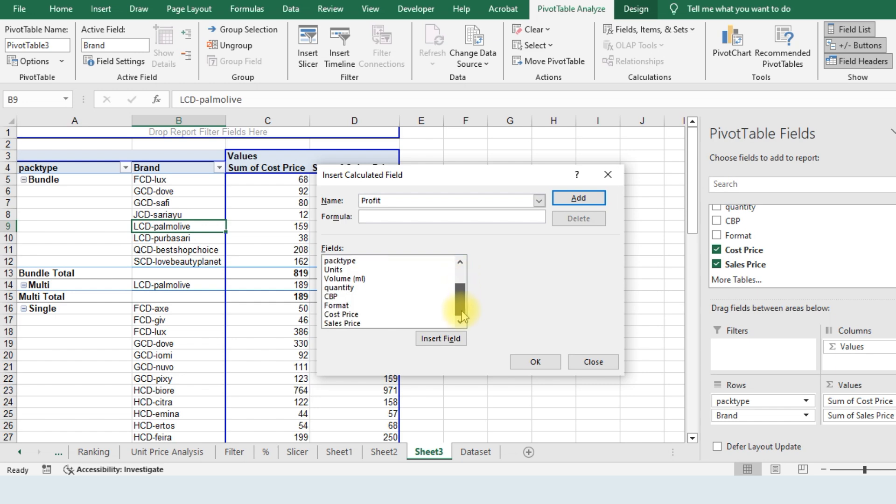
{"action": "double_click", "coordinate": [351, 324]}
{"action": "type", "text": "-"}
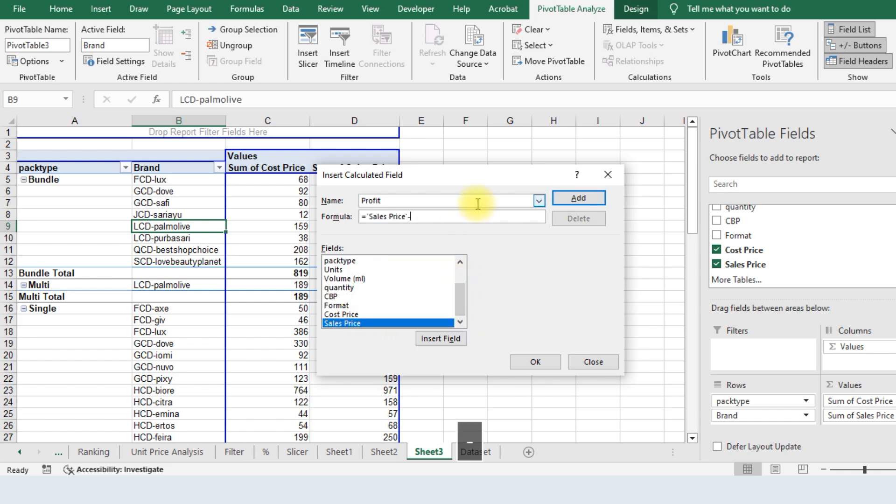
{"action": "double_click", "coordinate": [353, 316]}
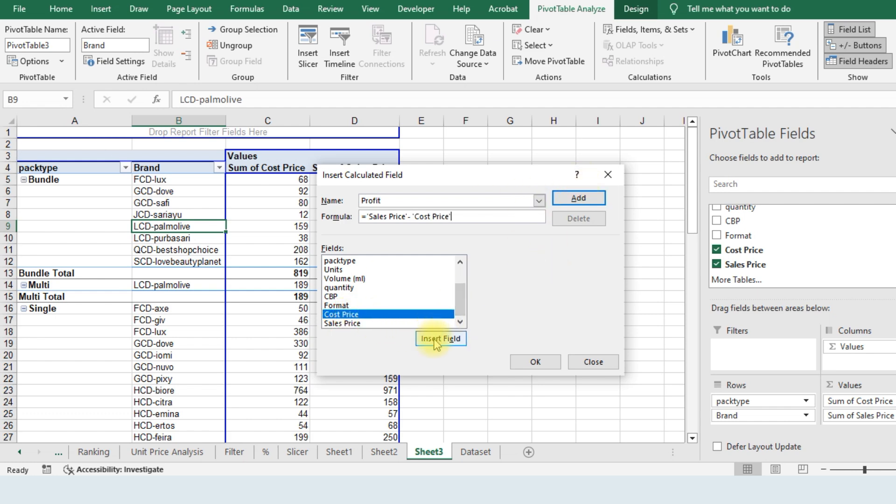
{"action": "left_click", "coordinate": [577, 200]}
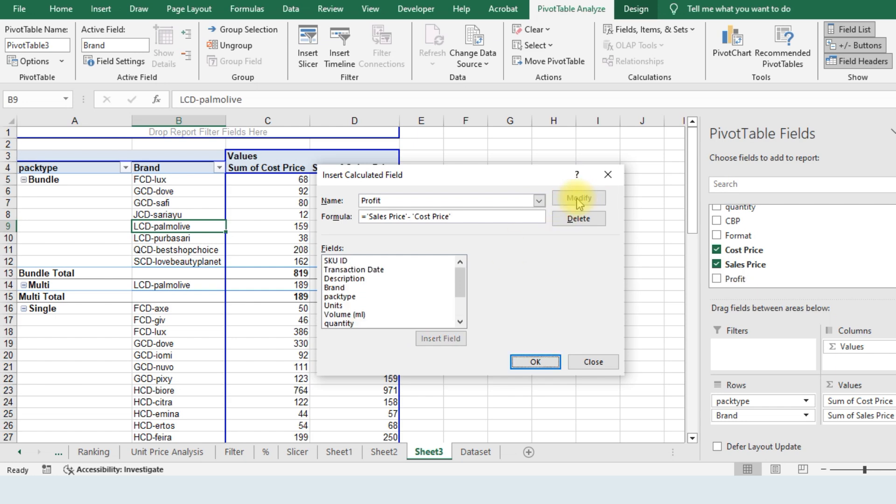
{"action": "left_click", "coordinate": [535, 362]}
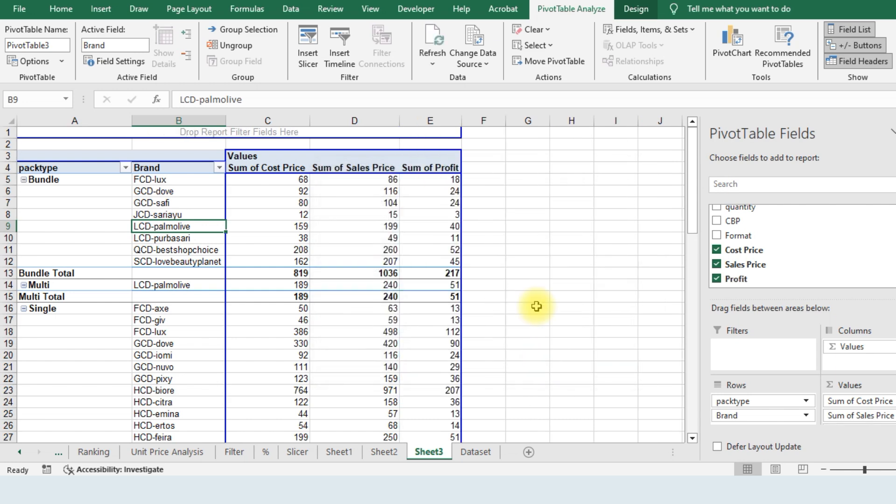
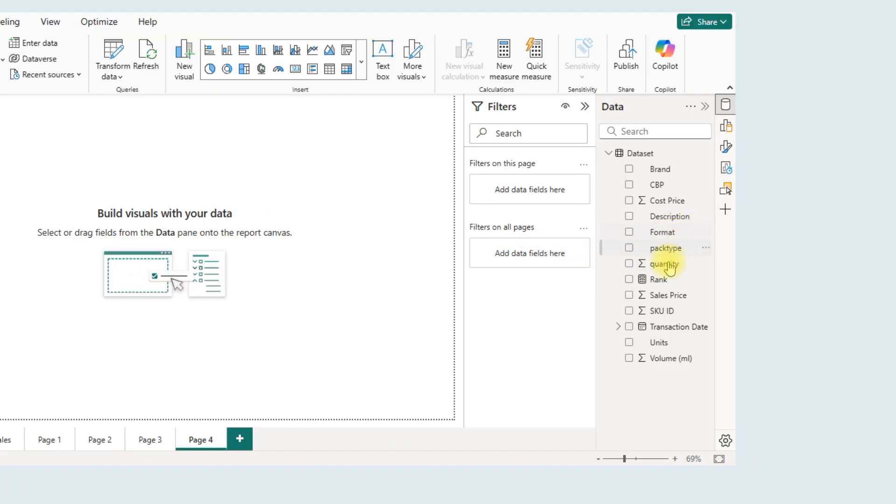
- In Power BI, create a visual on Page 4 with packtype, Brand, Cost Price and Sales Price from Dataset
{"action": "left_click", "coordinate": [629, 247]}
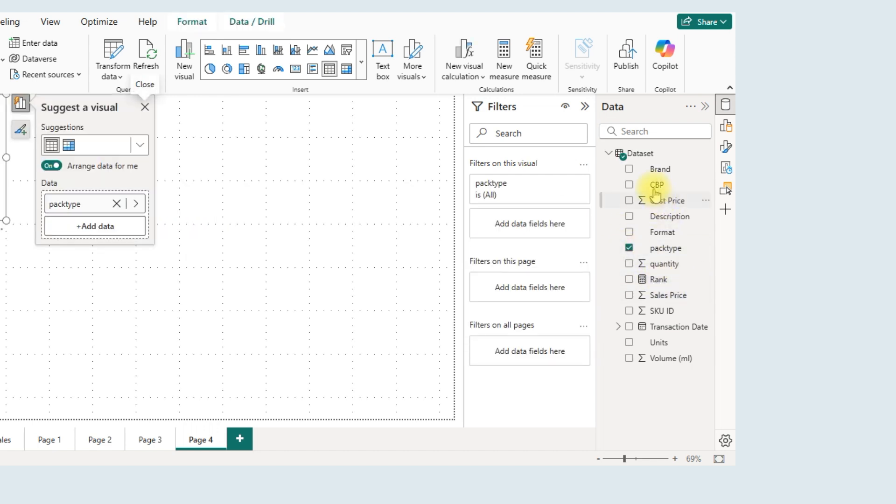
{"action": "left_click", "coordinate": [629, 169]}
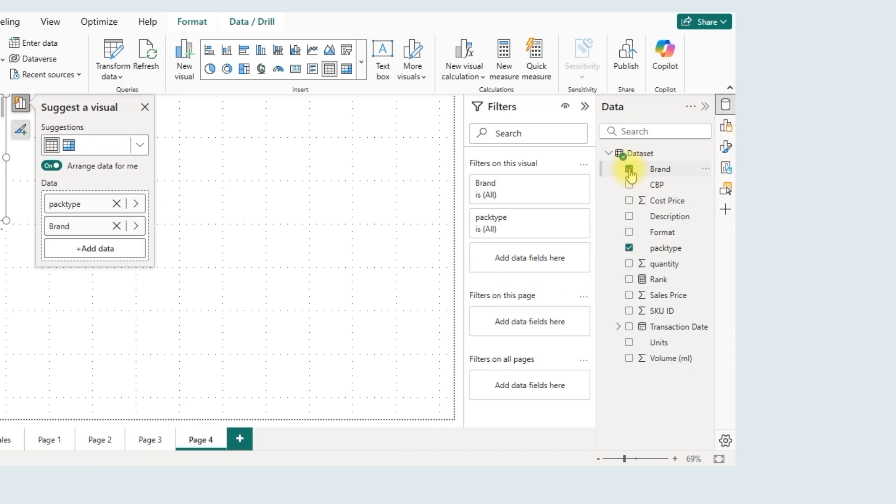
{"action": "left_click", "coordinate": [629, 201]}
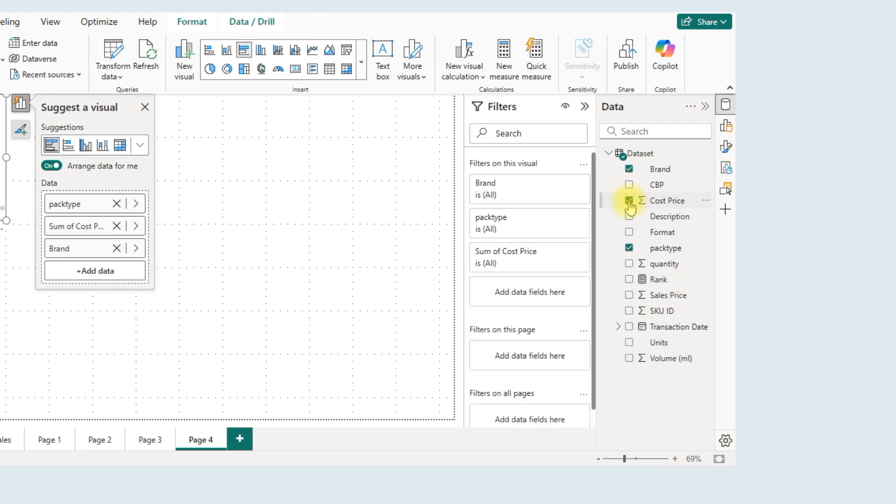
{"action": "left_click", "coordinate": [629, 295]}
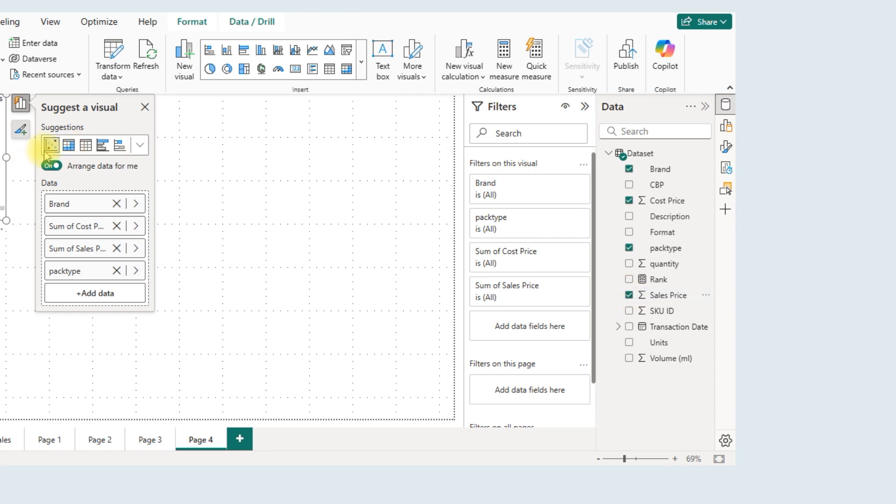
- Change the visual to a matrix and enlarge it on the report canvas
{"action": "left_click", "coordinate": [69, 145]}
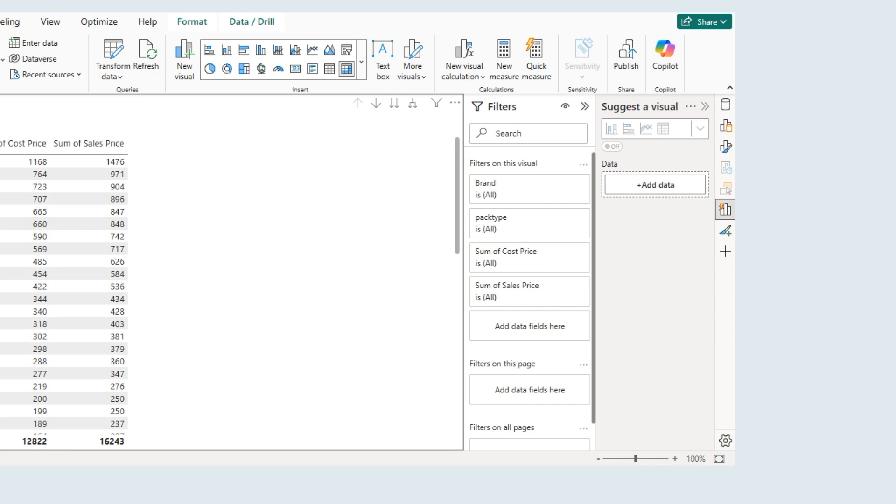
{"action": "key", "text": "Escape"}
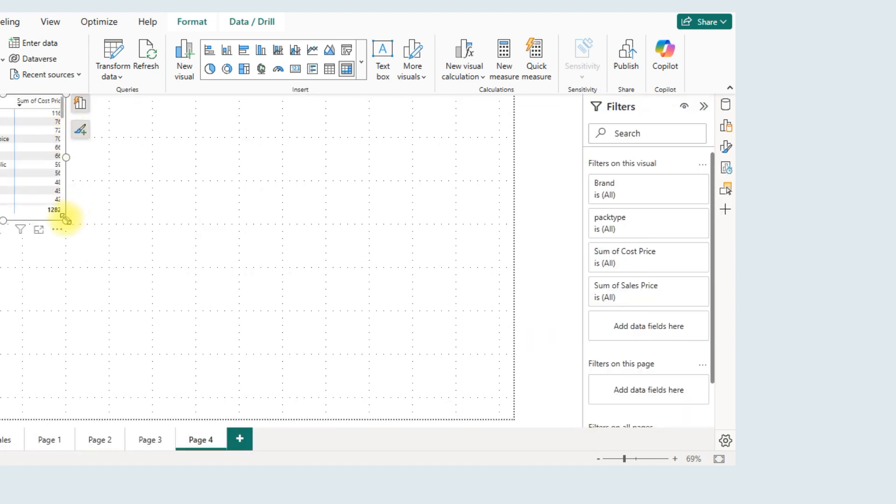
{"action": "left_click_drag", "start_coordinate": [66, 219], "coordinate": [260, 353]}
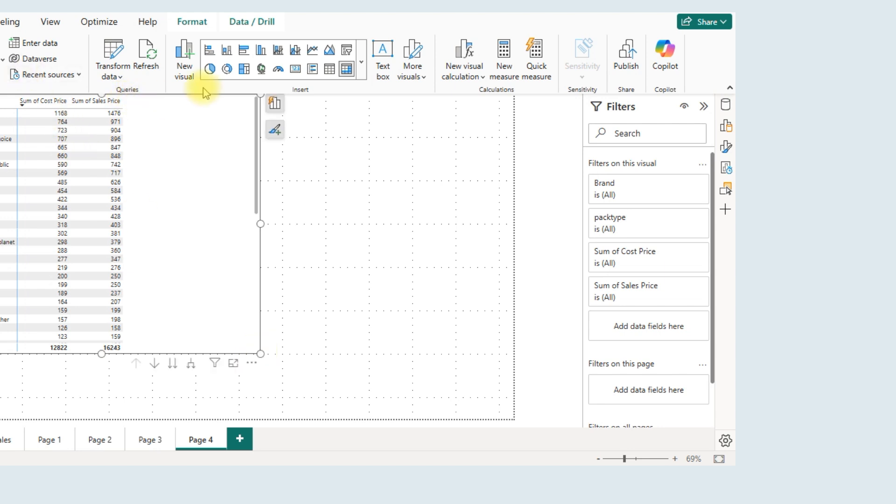
- Create a new measure named Profit and begin its formula with sum('Dataset'[Sales Price]
{"action": "left_click", "coordinate": [504, 77]}
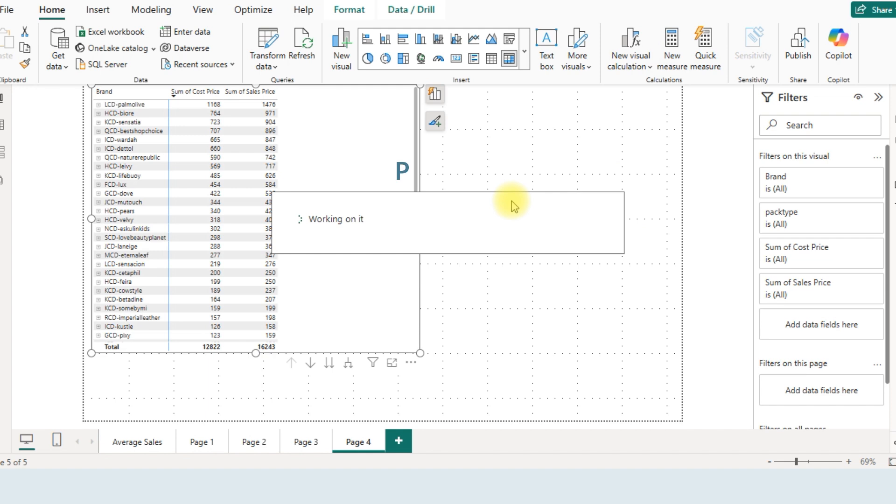
{"action": "type", "text": "Profit"}
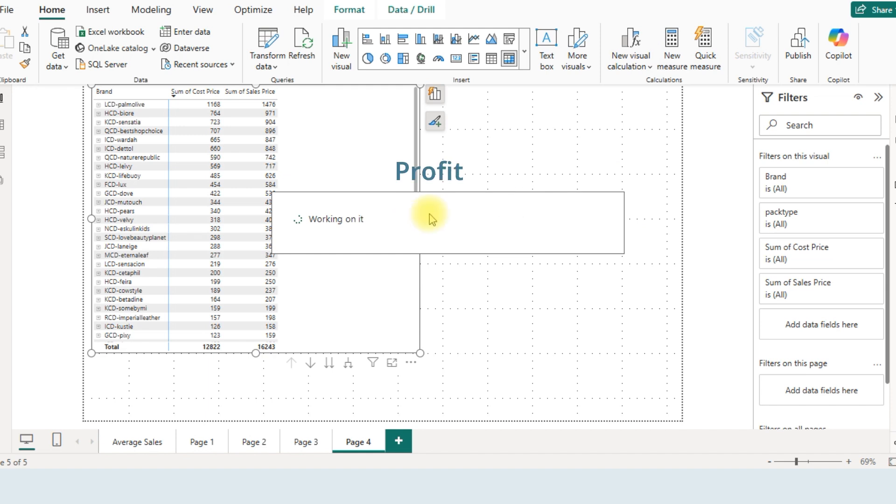
{"action": "type", "text": " = sum"}
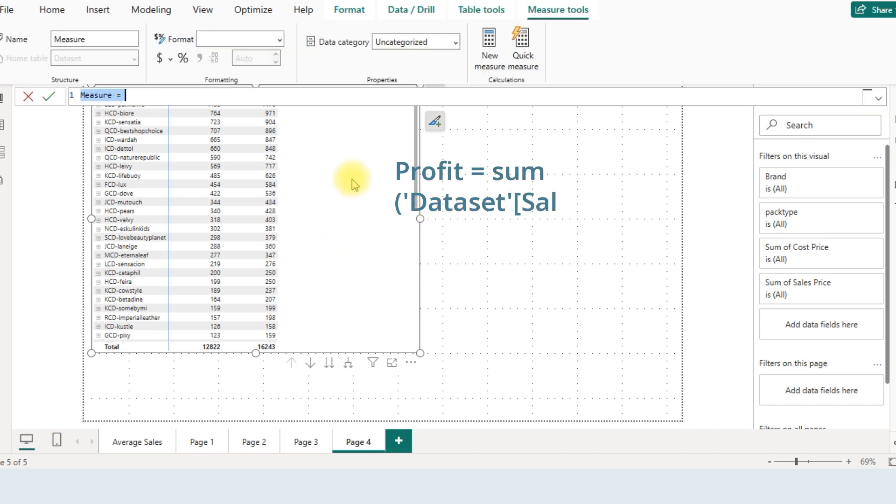
{"action": "left_click", "coordinate": [114, 96]}
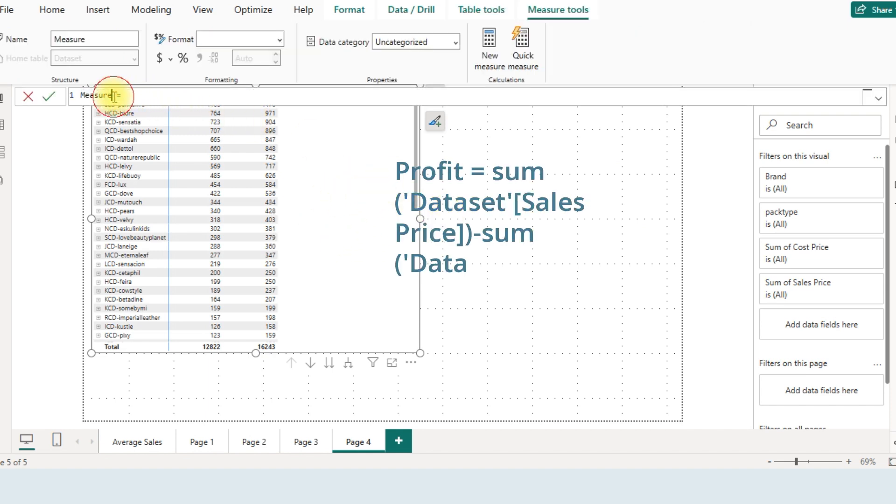
{"action": "key", "text": "BackSpace"}
{"action": "key", "text": "Caps_Lock"}
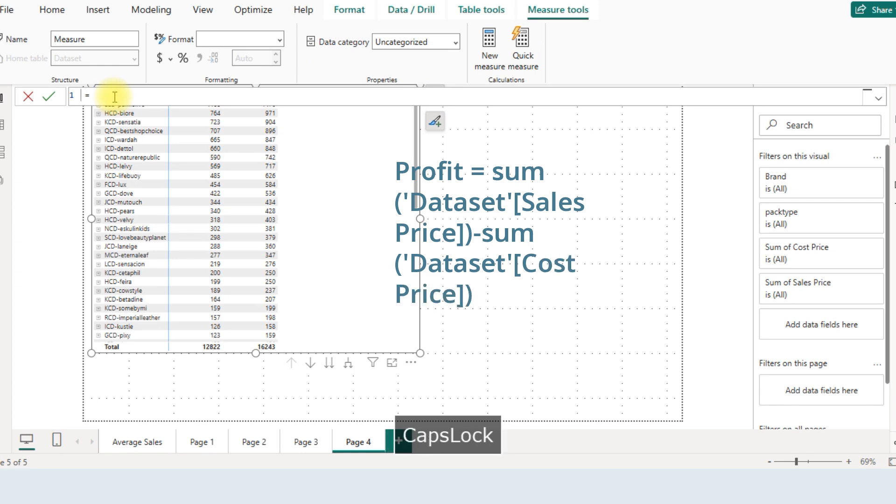
{"action": "type", "text": "Profit = su"}
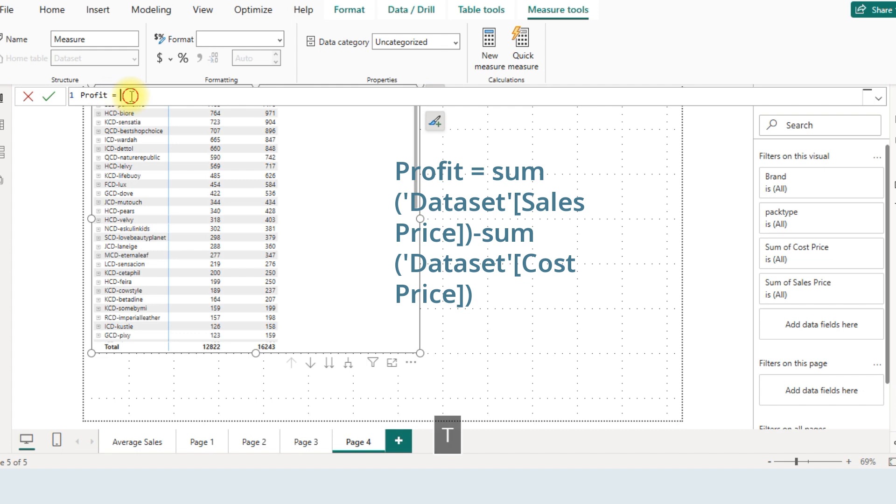
{"action": "type", "text": "m("}
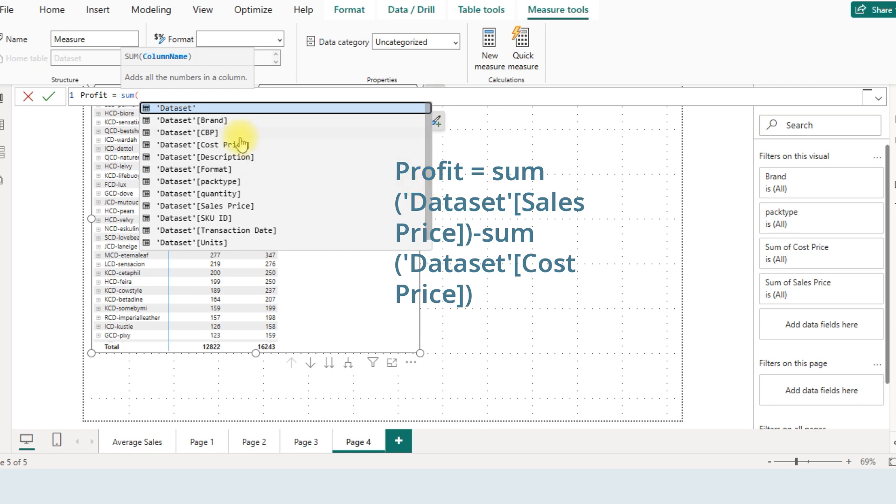
{"action": "left_click", "coordinate": [240, 206]}
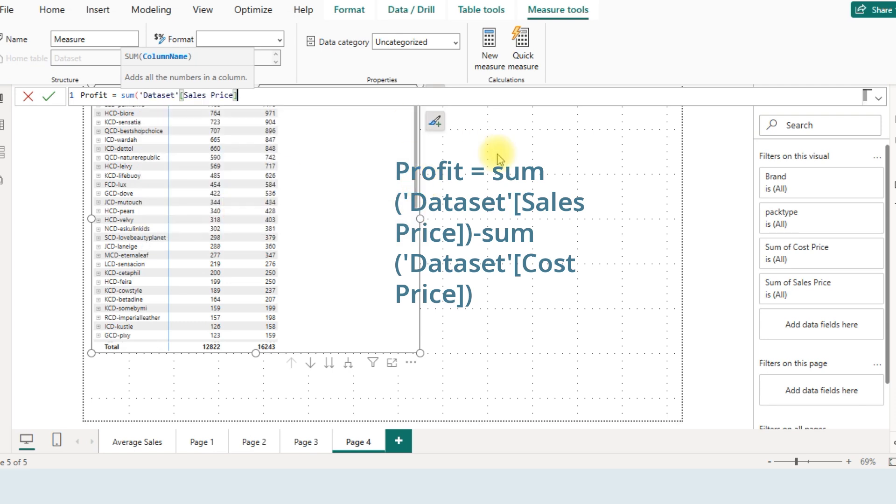
- Complete the Profit formula by subtracting sum('Dataset'[Cost Price]) from the Sales Price sum, and commit the measure
{"action": "type", "text": ")-su"}
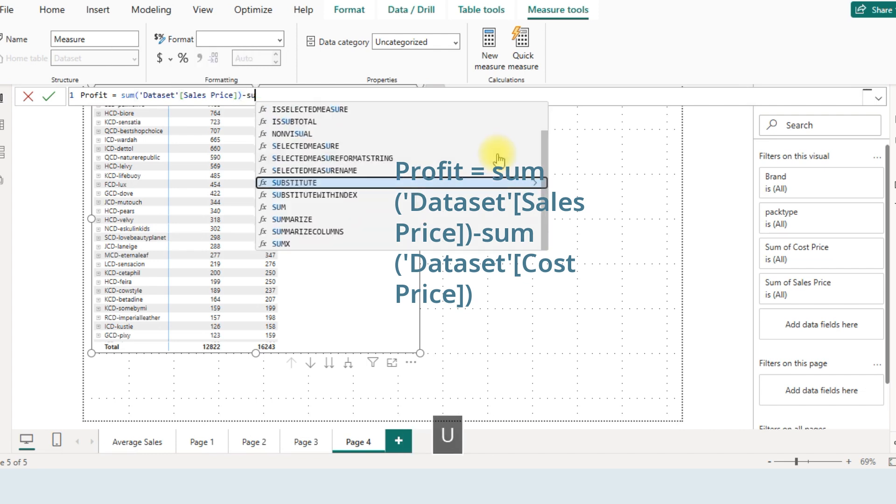
{"action": "type", "text": "m("}
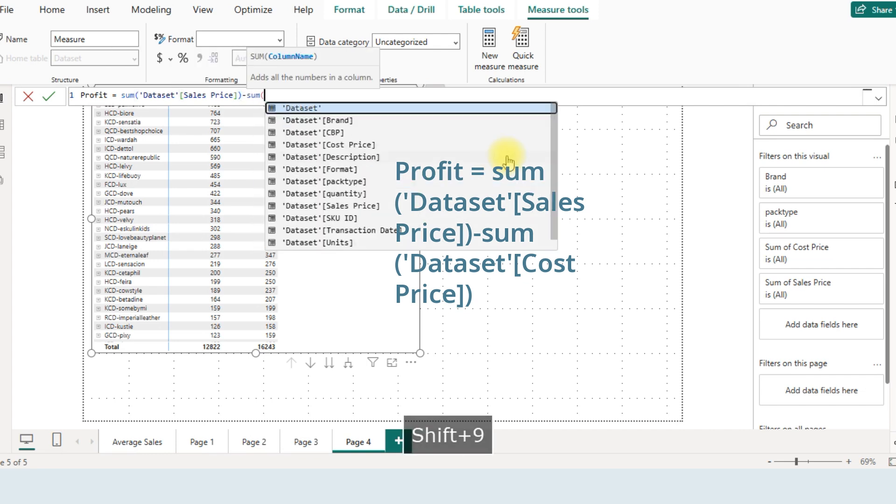
{"action": "left_click", "coordinate": [371, 145]}
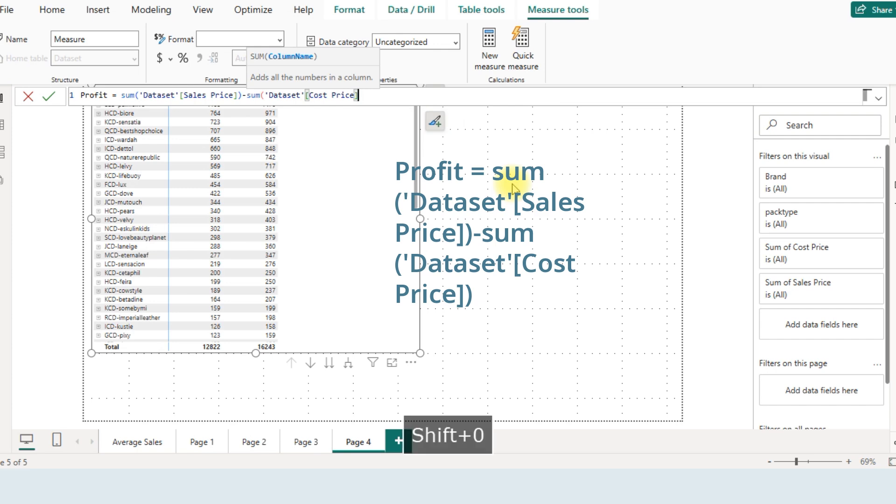
{"action": "type", "text": ")"}
{"action": "key", "text": "Return"}
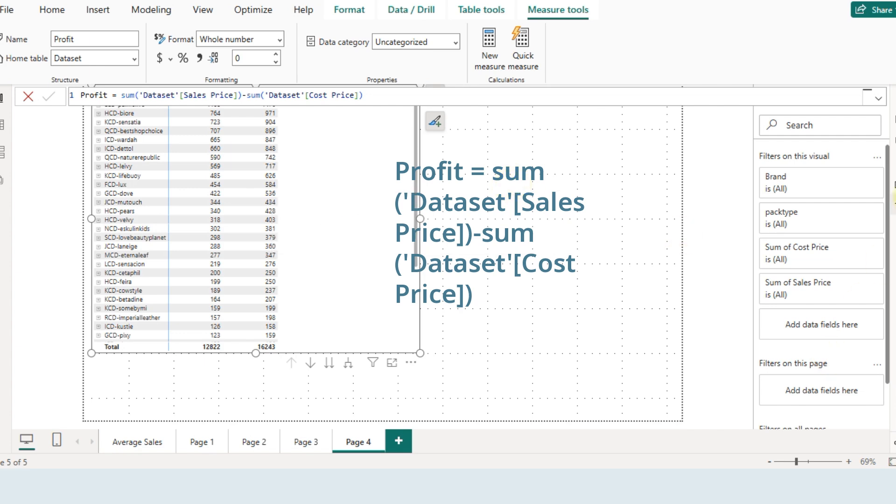
- Add the Profit measure to the matrix values after Cost Price and Sales Price
{"action": "left_click", "coordinate": [892, 114]}
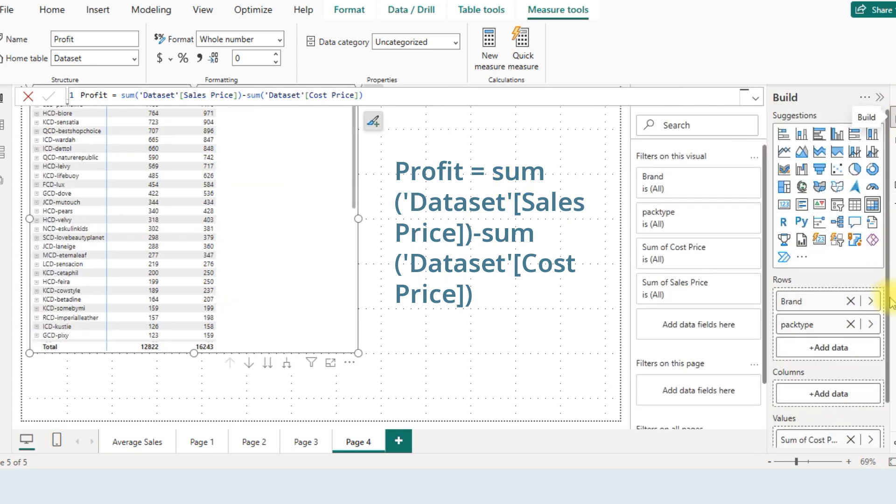
{"action": "scroll", "coordinate": [875, 301], "scroll_direction": "down", "scroll_amount": 1}
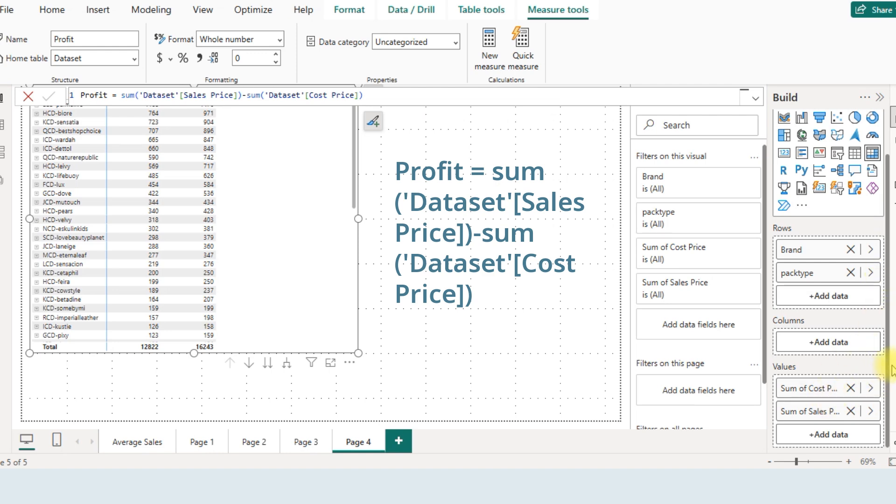
{"action": "left_click", "coordinate": [825, 434]}
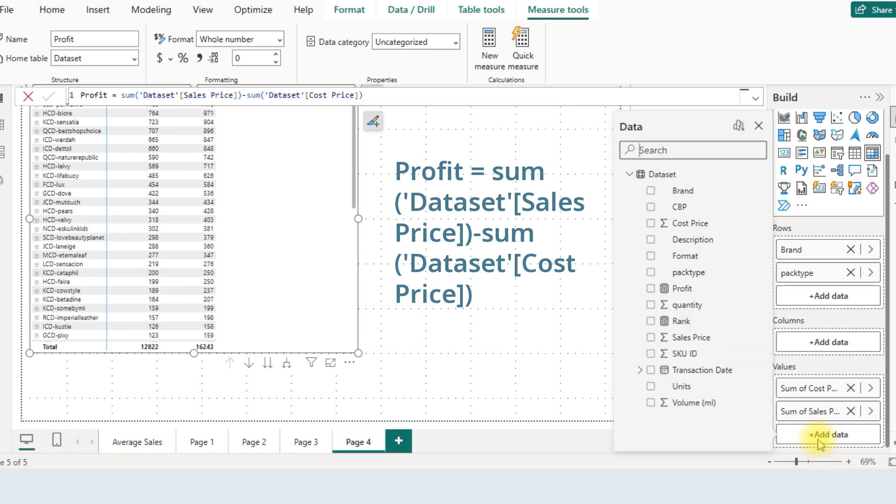
{"action": "left_click", "coordinate": [650, 289]}
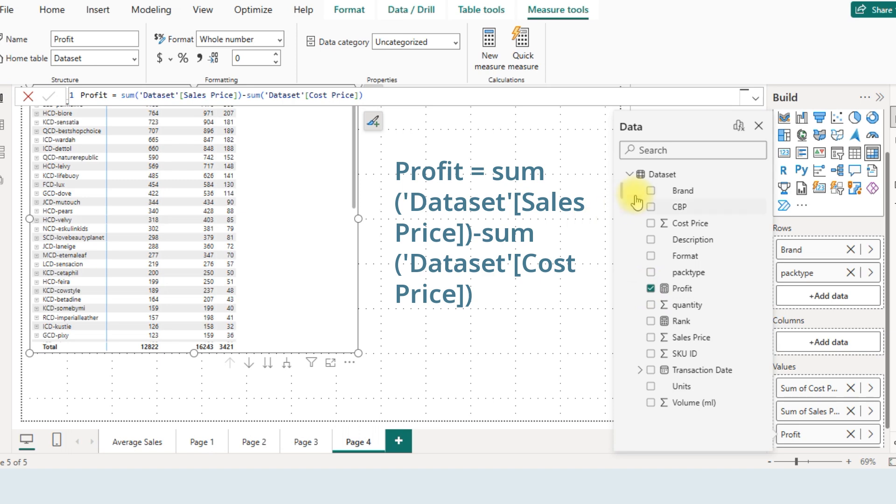
- View the matrix in focus mode, compare its row layout and Profit values with the Excel PivotTable, and return to the report page
{"action": "left_click", "coordinate": [331, 363]}
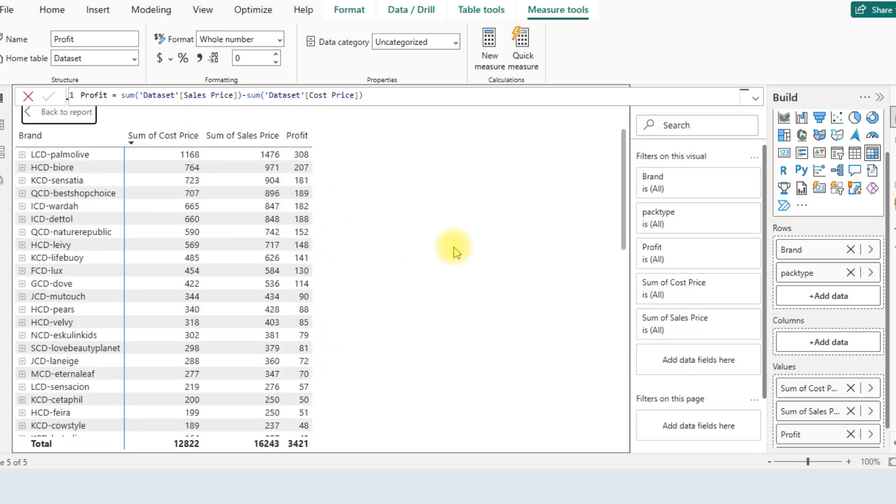
{"action": "key", "text": "alt+Tab"}
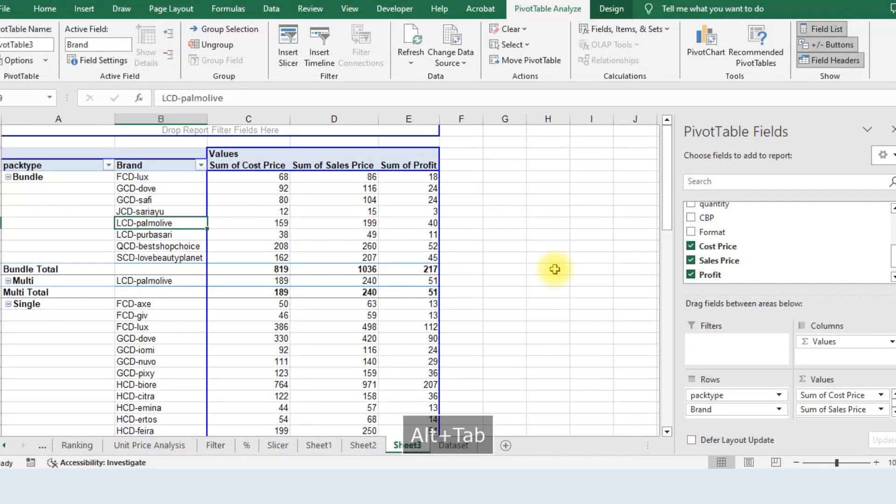
{"action": "key", "text": "alt+Tab"}
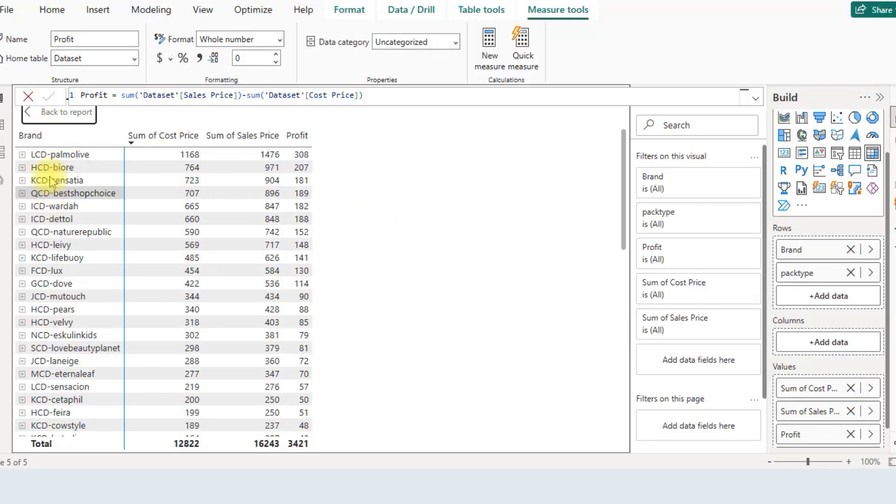
{"action": "key", "text": "alt+Tab"}
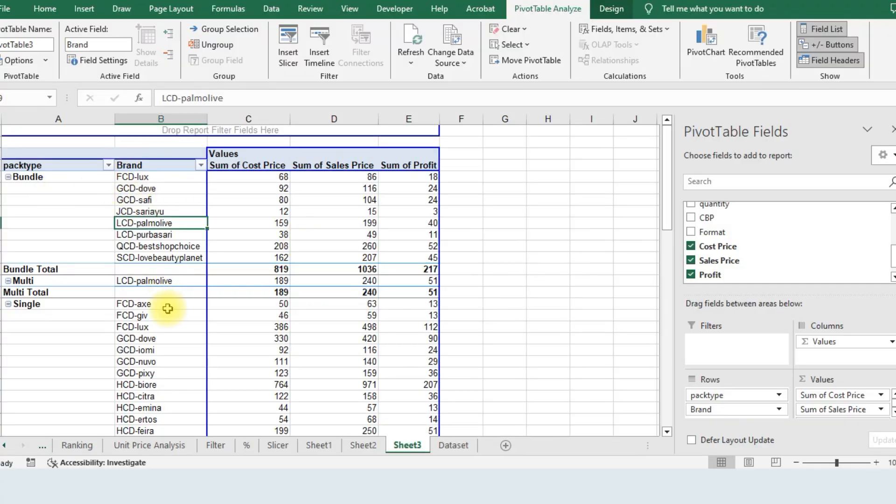
{"action": "key", "text": "alt+Tab"}
{"action": "key", "text": "alt+Tab"}
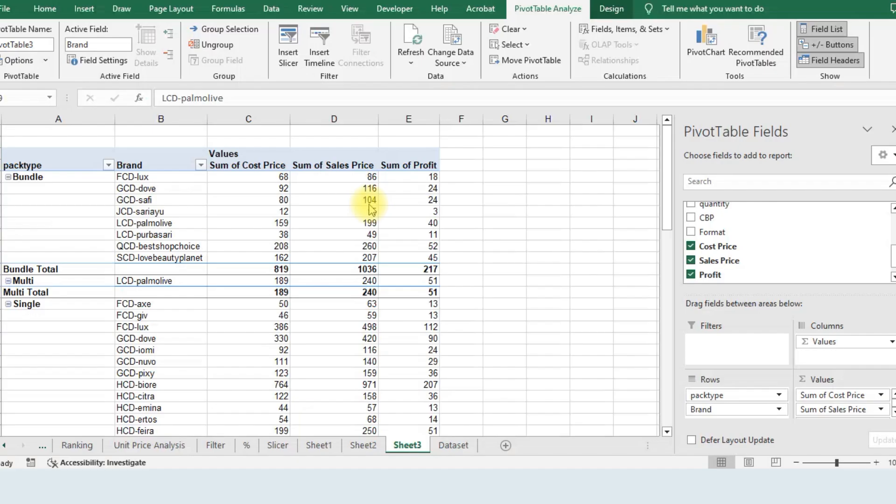
{"action": "key", "text": "alt+Tab"}
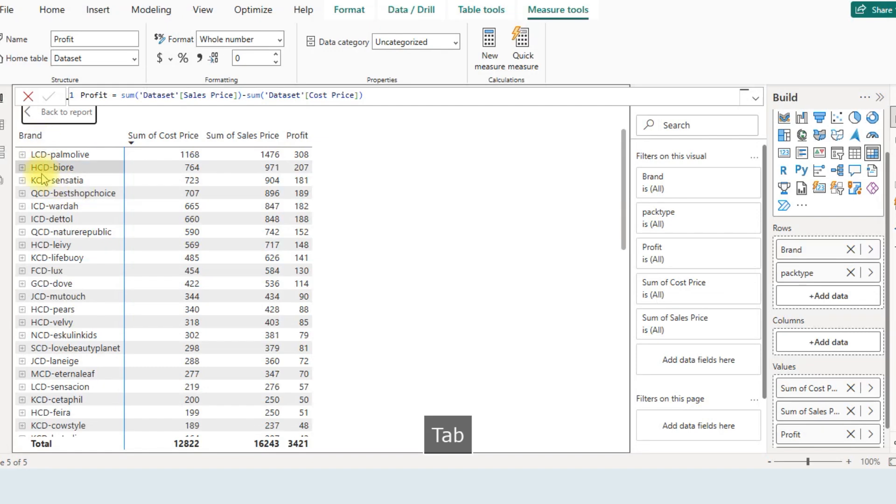
{"action": "left_click", "coordinate": [46, 117]}
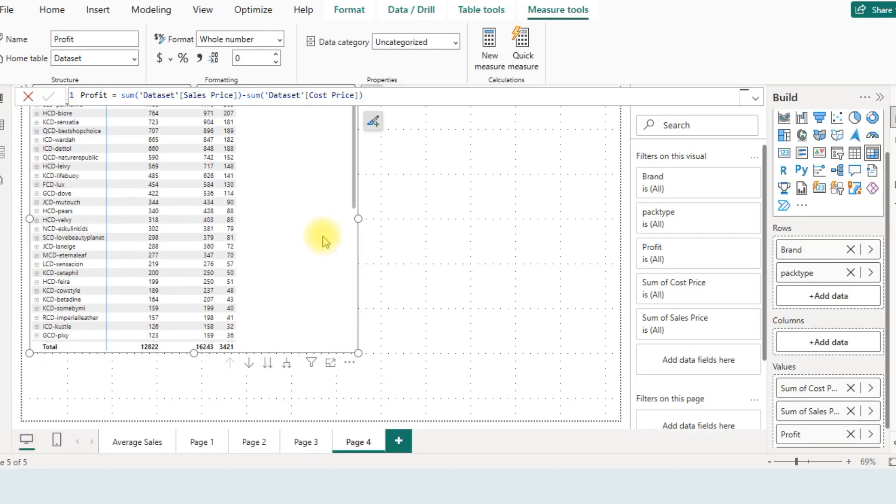
- Expand every brand in the matrix down to its packtype rows and show the matrix in focus mode
{"action": "left_click", "coordinate": [287, 366]}
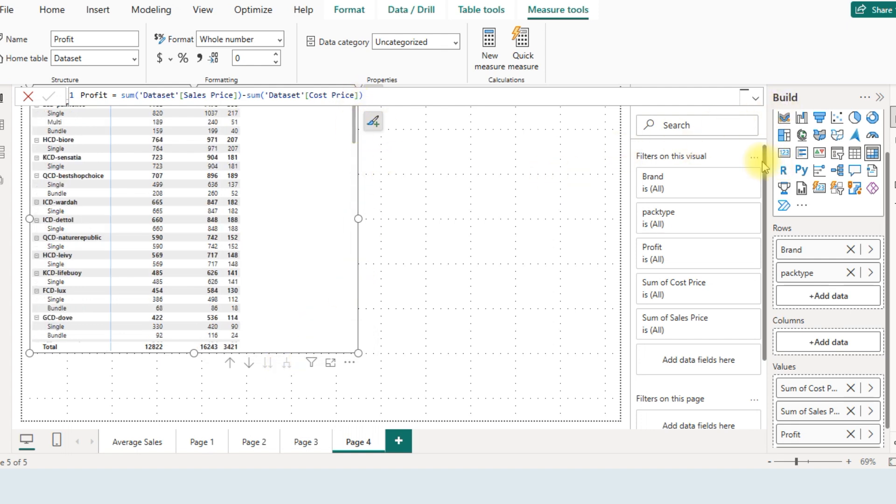
{"action": "left_click_drag", "start_coordinate": [358, 123], "coordinate": [350, 123]}
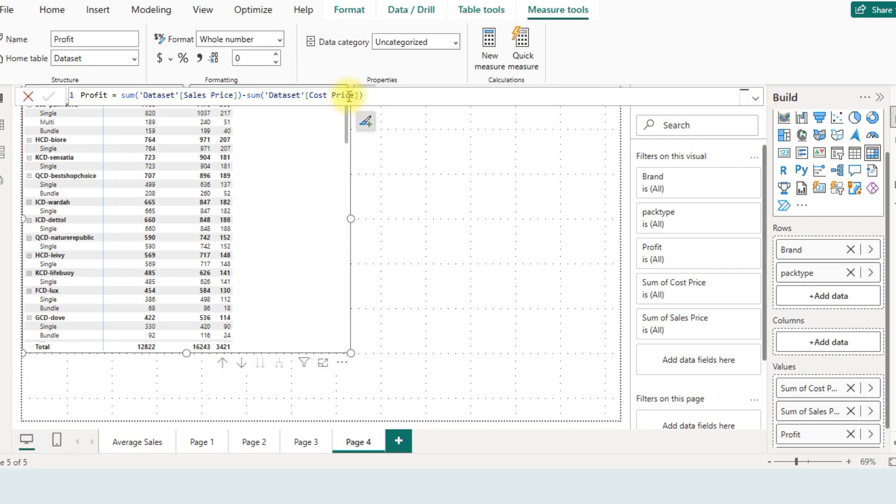
{"action": "key", "text": "Page_Up"}
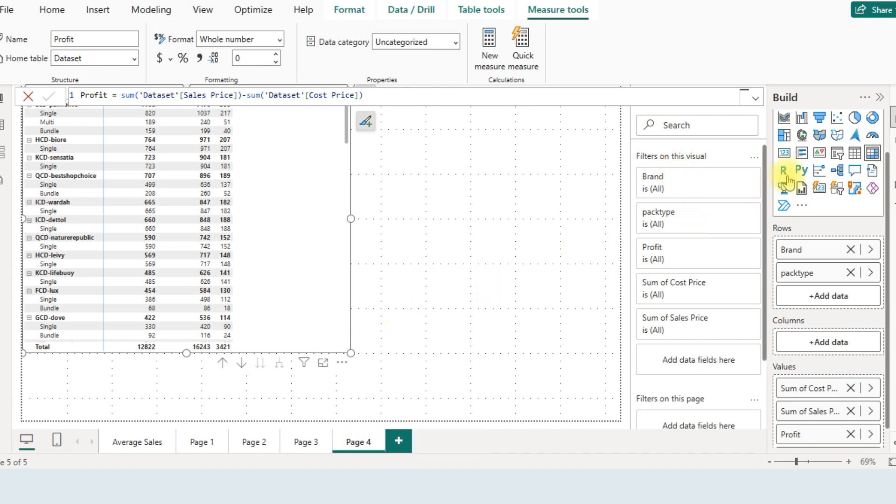
{"action": "left_click_drag", "start_coordinate": [764, 182], "coordinate": [764, 158]}
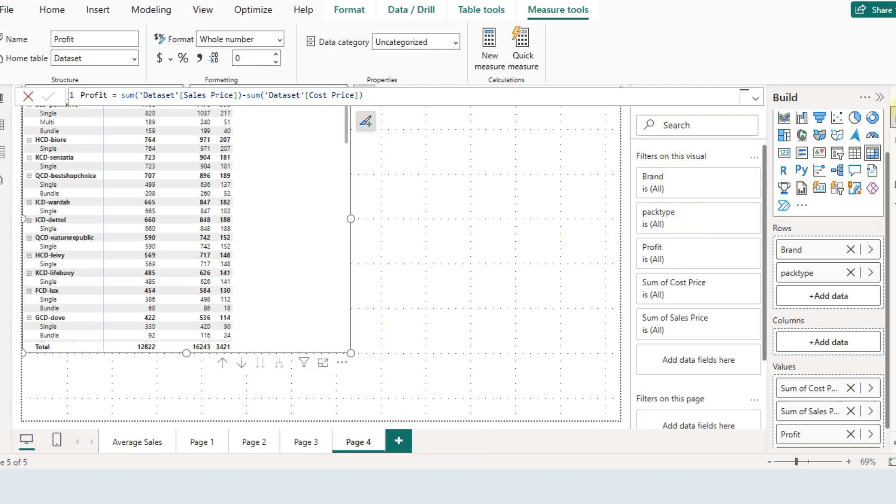
{"action": "scroll", "coordinate": [879, 170], "scroll_direction": "up", "scroll_amount": 2}
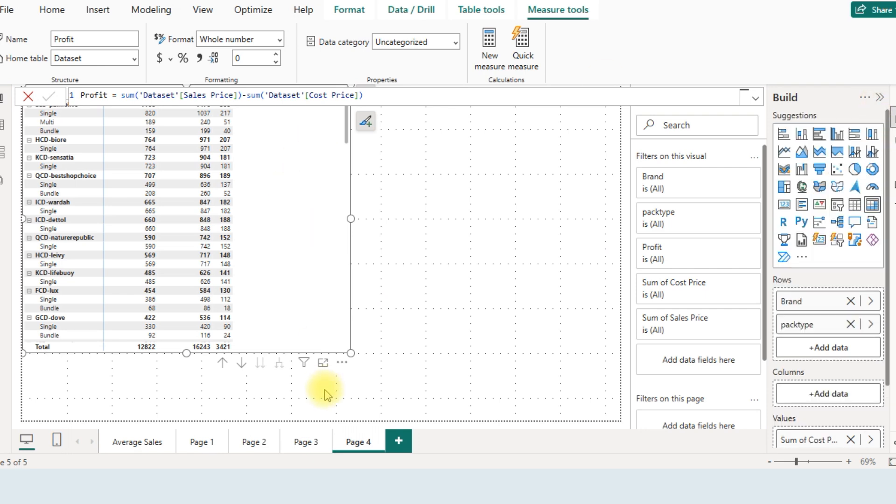
{"action": "left_click", "coordinate": [323, 362]}
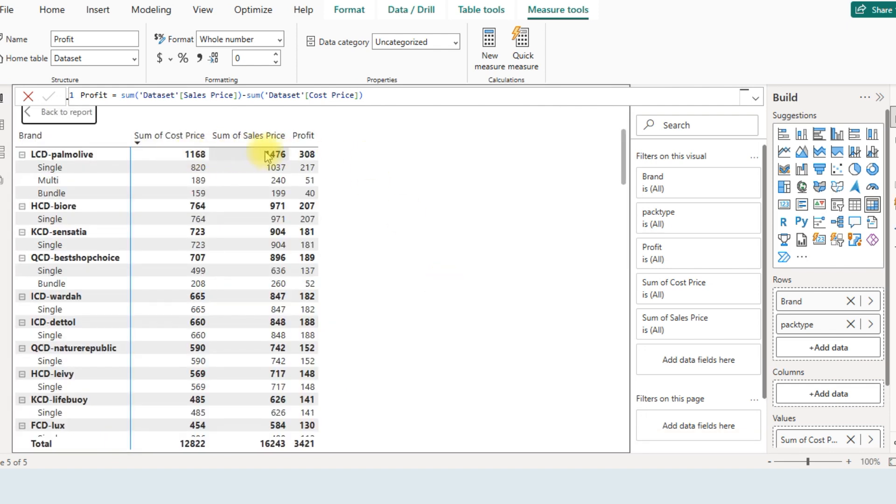
- Enter format mode for the matrix and set the position of its row subtotals to Bottom
{"action": "right_click", "coordinate": [198, 158]}
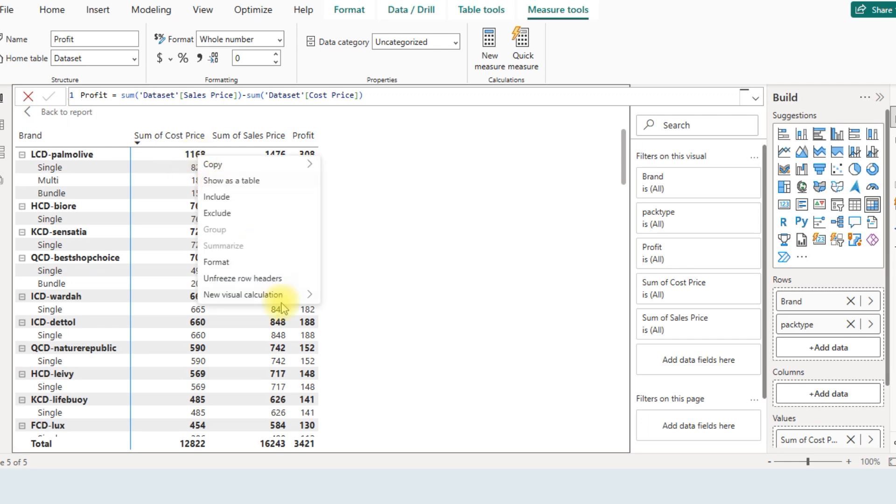
{"action": "left_click", "coordinate": [226, 260]}
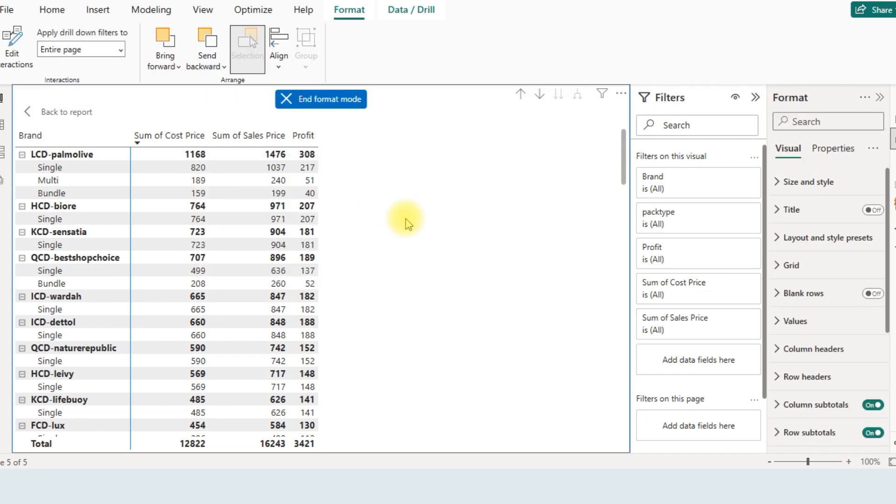
{"action": "left_click", "coordinate": [277, 155]}
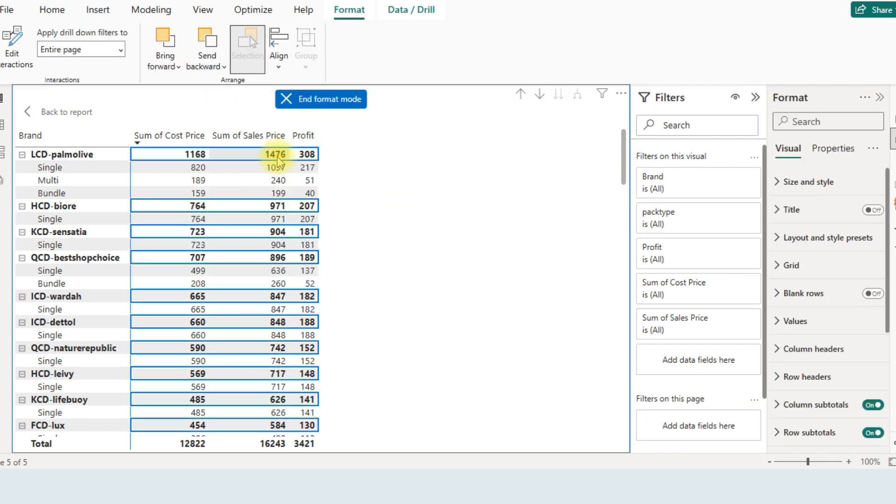
{"action": "right_click", "coordinate": [278, 155]}
{"action": "mouse_move", "coordinate": [340, 198]}
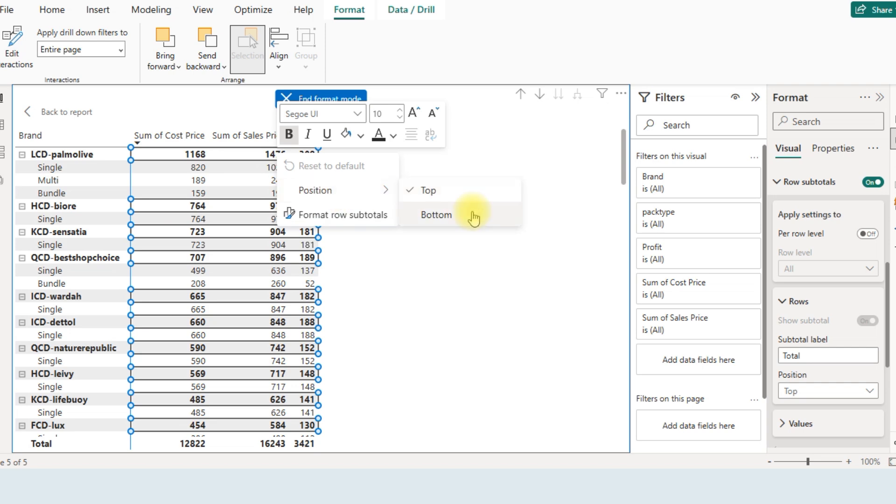
{"action": "left_click", "coordinate": [471, 215]}
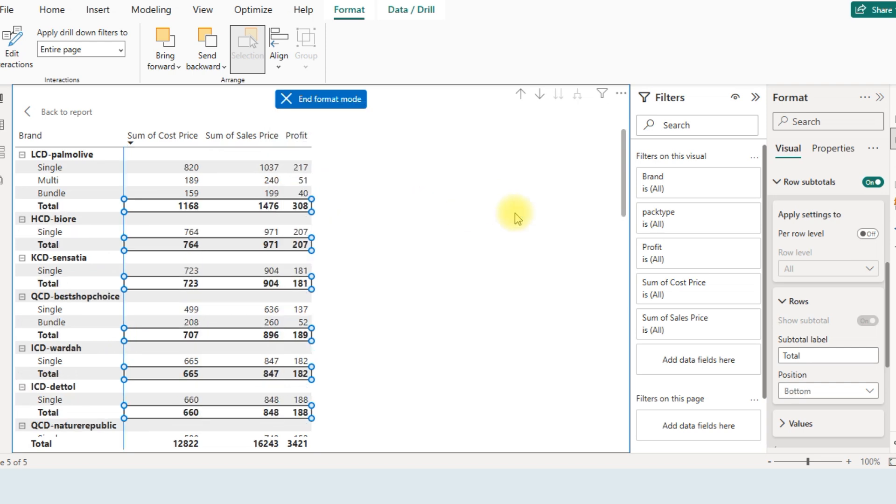
- Compare the matrix's row order and subtotal rows with the PivotTable on Sheet3 in Excel
{"action": "key", "text": "alt+Tab"}
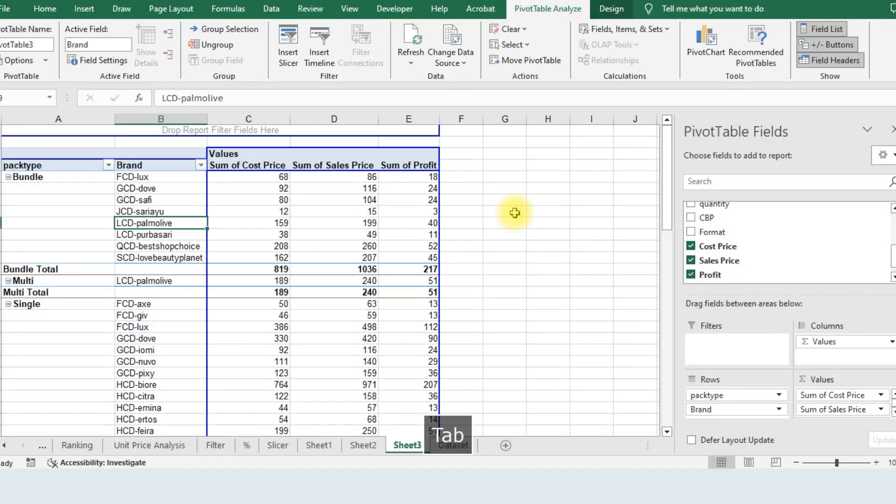
{"action": "key", "text": "alt+Tab"}
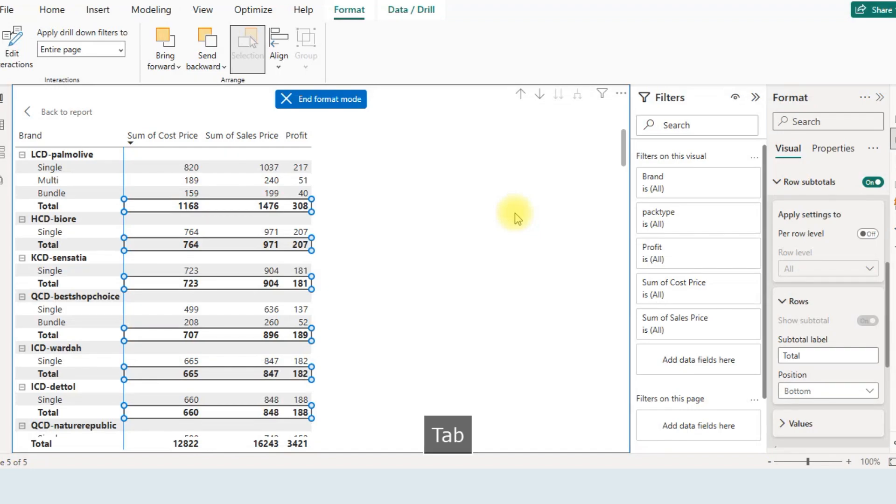
{"action": "key", "text": "alt+Tab"}
{"action": "key", "text": "alt+Tab"}
{"action": "key", "text": "alt+Tab"}
{"action": "key", "text": "alt+Tab"}
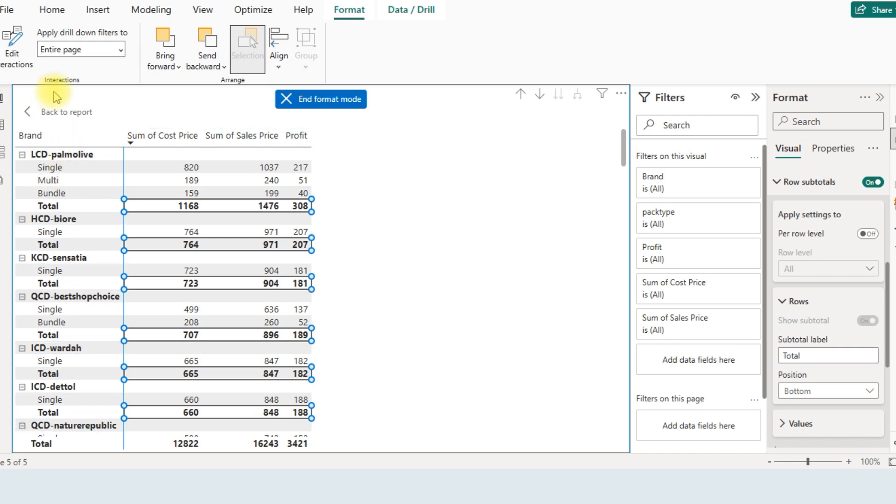
- Return to the report page, place packtype above Brand in the matrix rows, and expand every packtype to its brands
{"action": "left_click", "coordinate": [53, 116]}
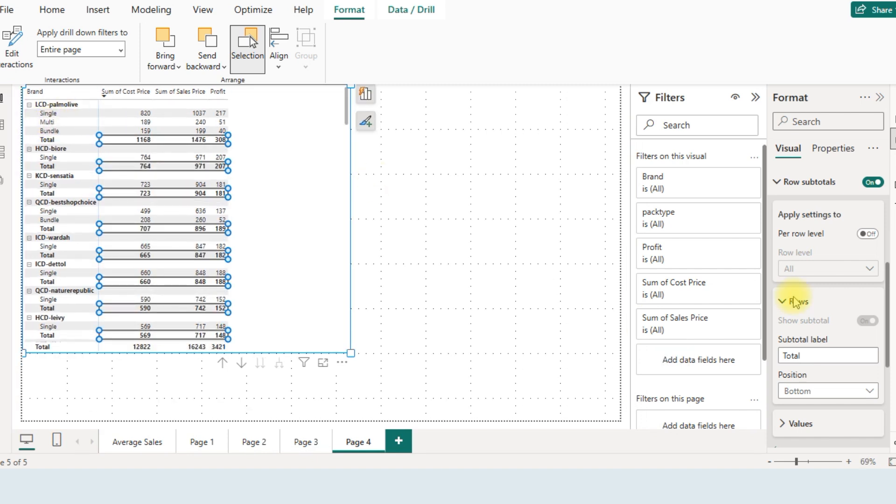
{"action": "left_click_drag", "start_coordinate": [887, 285], "coordinate": [888, 201]}
{"action": "left_click", "coordinate": [892, 118]}
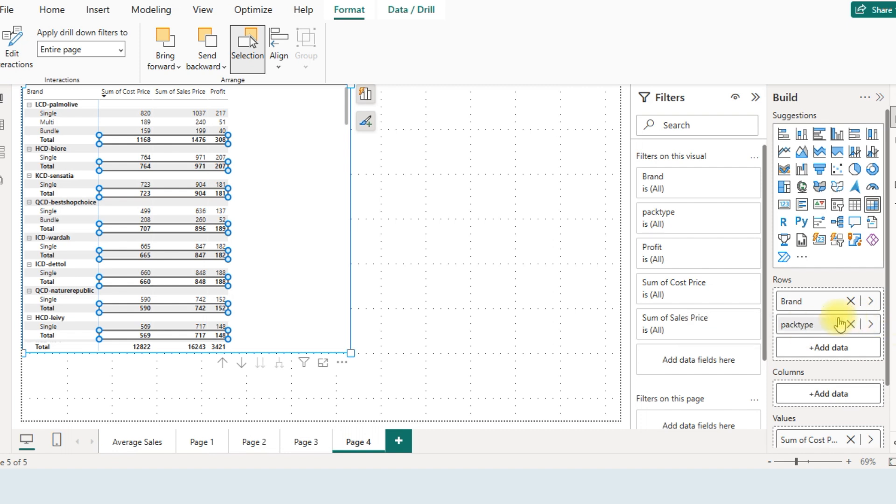
{"action": "mouse_move", "coordinate": [825, 331]}
{"action": "left_mouse_down"}
{"action": "mouse_move", "coordinate": [810, 300]}
{"action": "mouse_move", "coordinate": [833, 348]}
{"action": "mouse_move", "coordinate": [826, 361]}
{"action": "mouse_move", "coordinate": [817, 344]}
{"action": "left_mouse_up"}
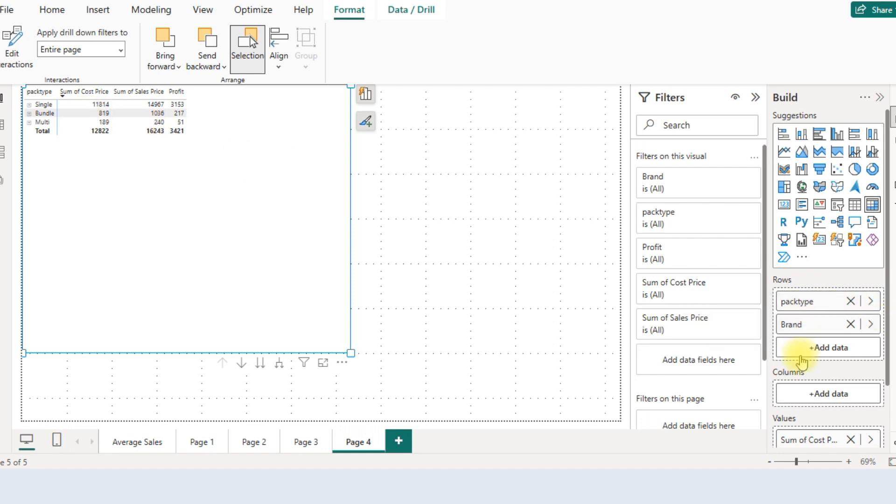
{"action": "left_click", "coordinate": [278, 363]}
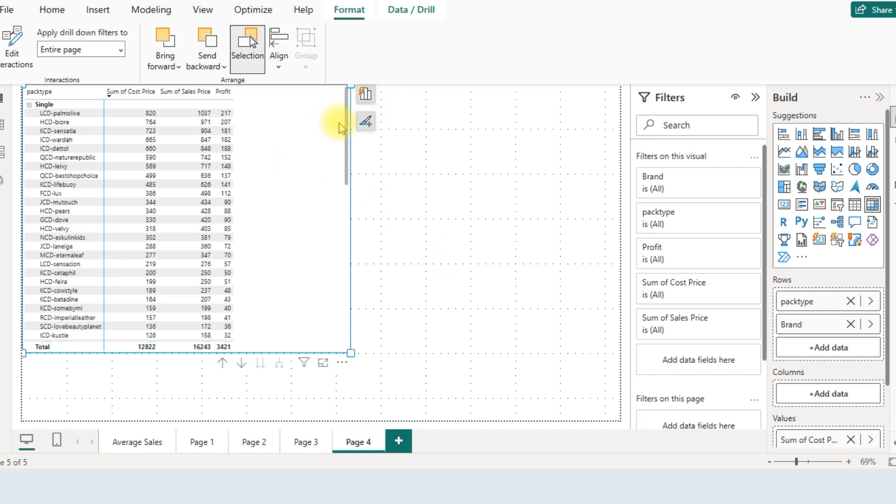
{"action": "left_click_drag", "start_coordinate": [347, 125], "coordinate": [341, 99]}
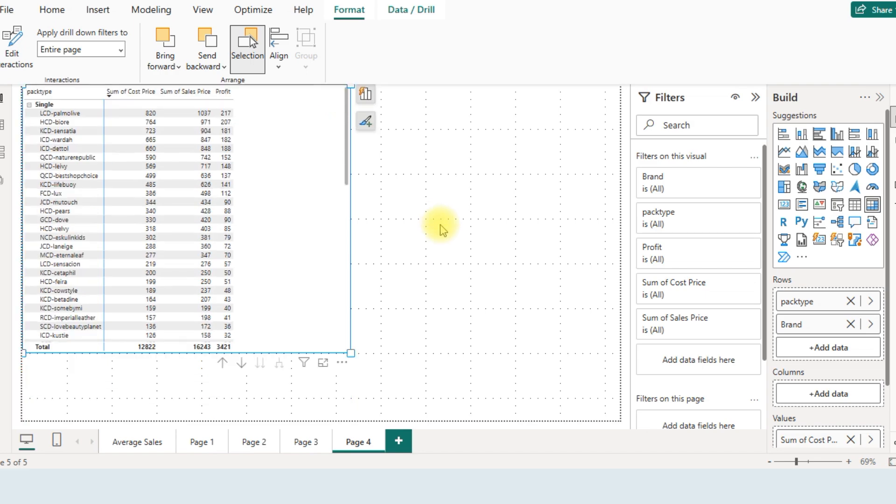
- Switch to Excel and open the Dataset sheet
{"action": "key", "text": "alt+Tab"}
{"action": "key", "text": "alt+Tab"}
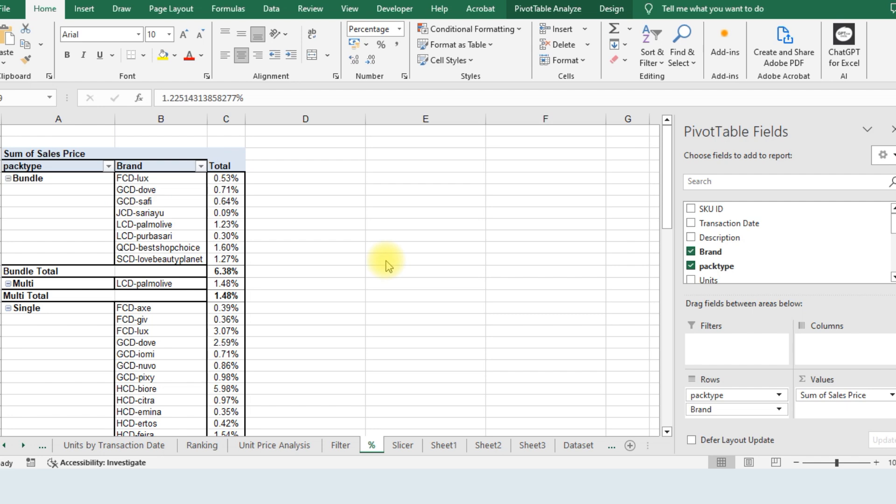
{"action": "key", "text": "ctrl+Page_Down"}
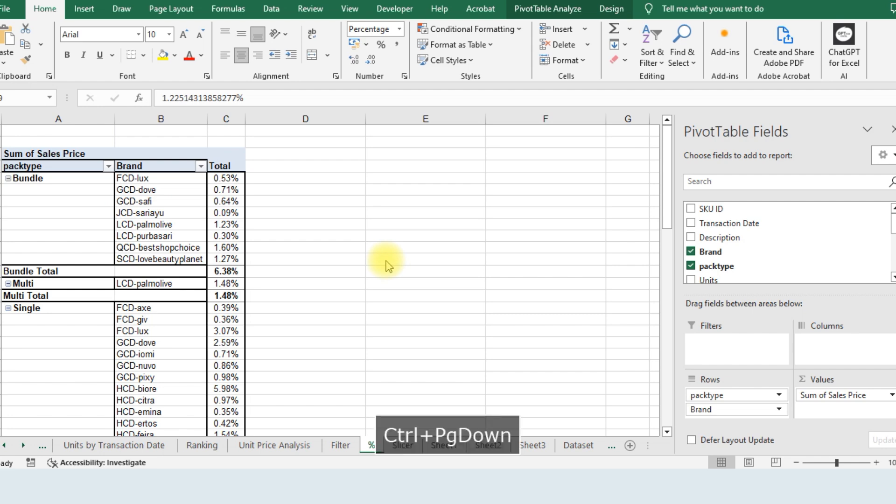
{"action": "left_click", "coordinate": [577, 446]}
{"action": "left_click", "coordinate": [577, 444]}
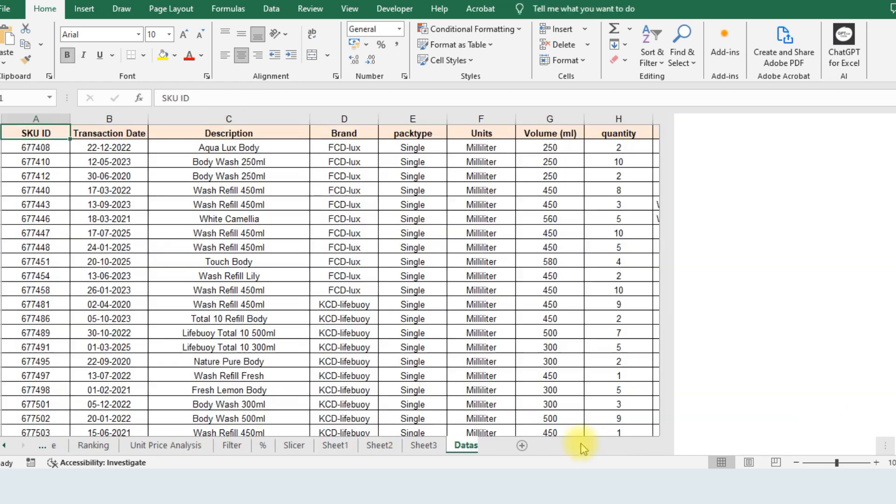
- Create a PivotTable from the dataset on a new worksheet, keeping it separate from the existing report
{"action": "key", "text": "alt+d"}
{"action": "key", "text": "p"}
{"action": "key", "text": "Return"}
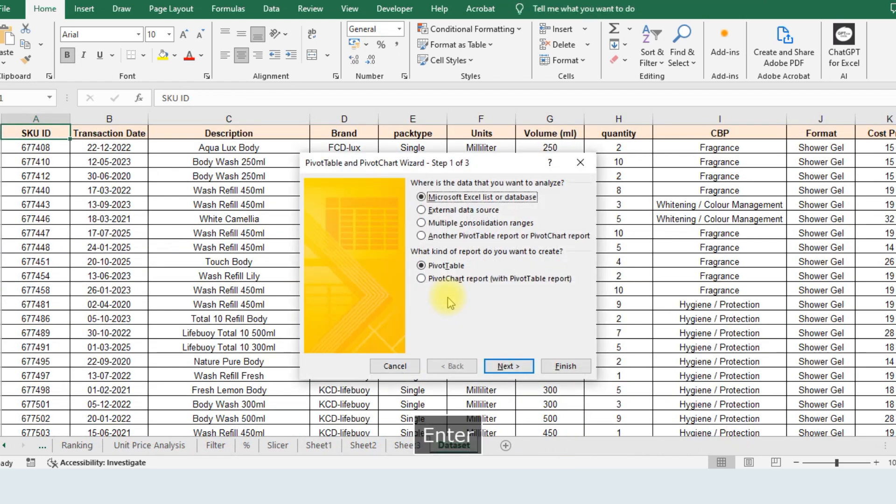
{"action": "key", "text": "Return"}
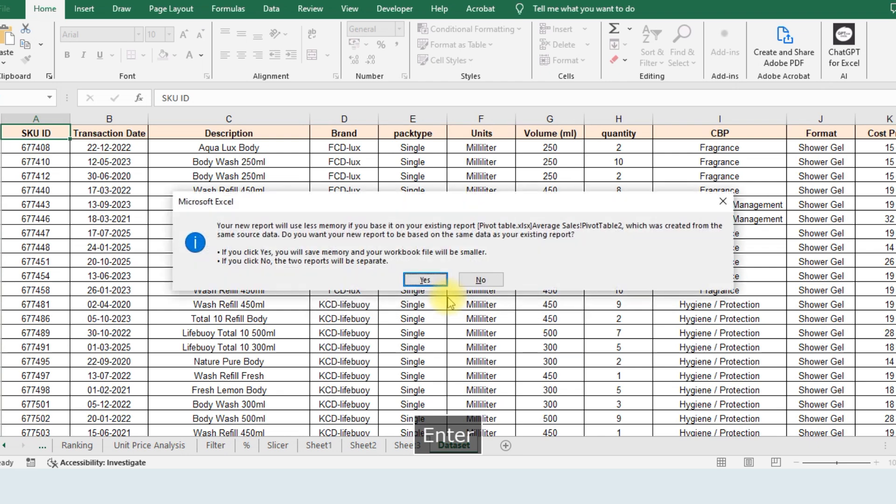
{"action": "key", "text": "Tab"}
{"action": "key", "text": "Return"}
{"action": "key", "text": "Return"}
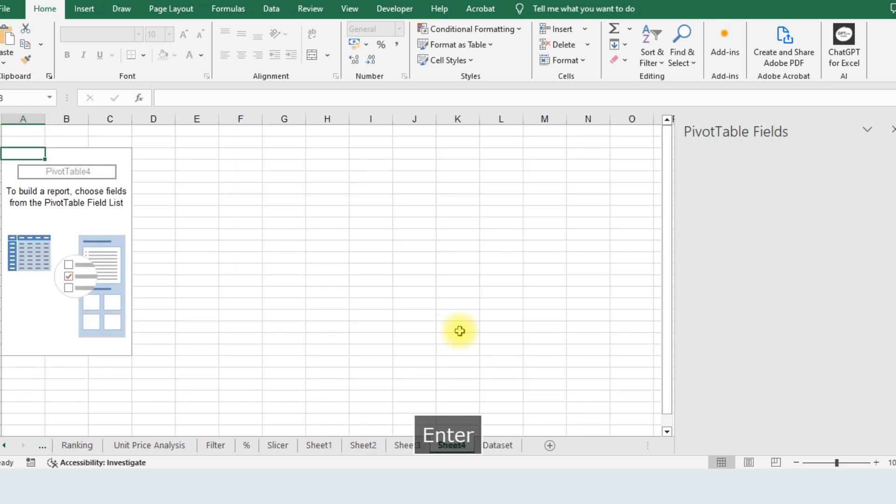
- Add packtype and Brand to the PivotTable rows and Sales Price to its values
{"action": "left_click_drag", "start_coordinate": [723, 264], "coordinate": [715, 406]}
{"action": "left_click_drag", "start_coordinate": [710, 252], "coordinate": [730, 420]}
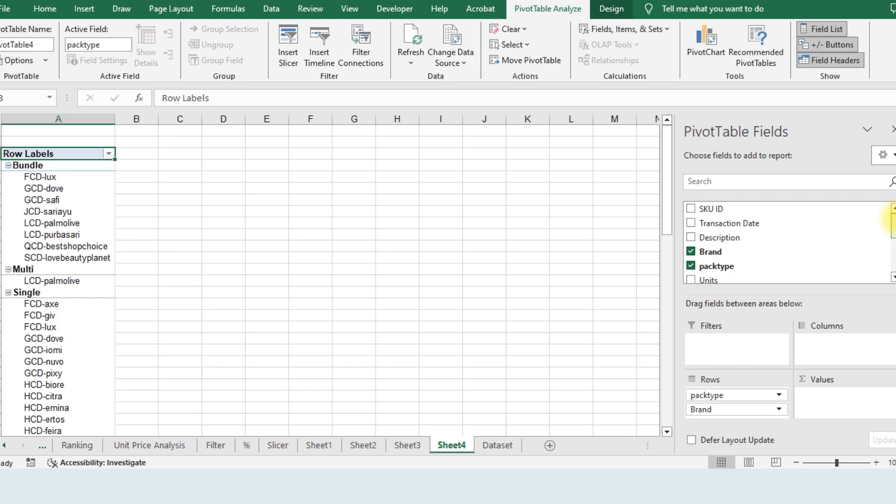
{"action": "left_click_drag", "start_coordinate": [892, 223], "coordinate": [891, 264]}
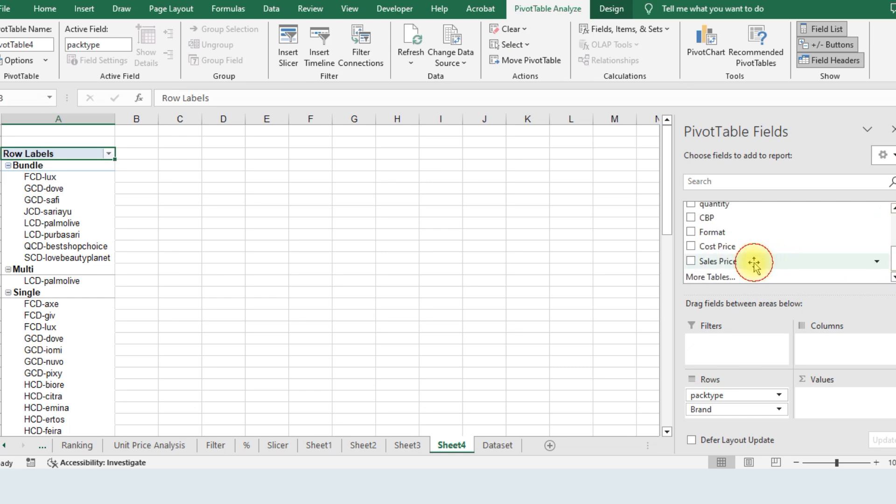
{"action": "left_click_drag", "start_coordinate": [754, 262], "coordinate": [834, 408]}
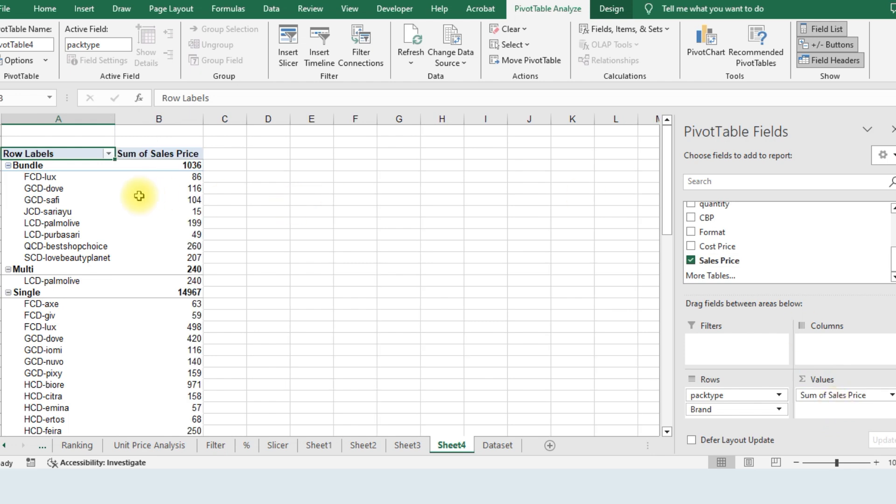
- Enable the classic PivotTable layout in the PivotTable's display options
{"action": "left_click", "coordinate": [135, 196]}
{"action": "right_click", "coordinate": [125, 195]}
{"action": "left_click", "coordinate": [211, 417]}
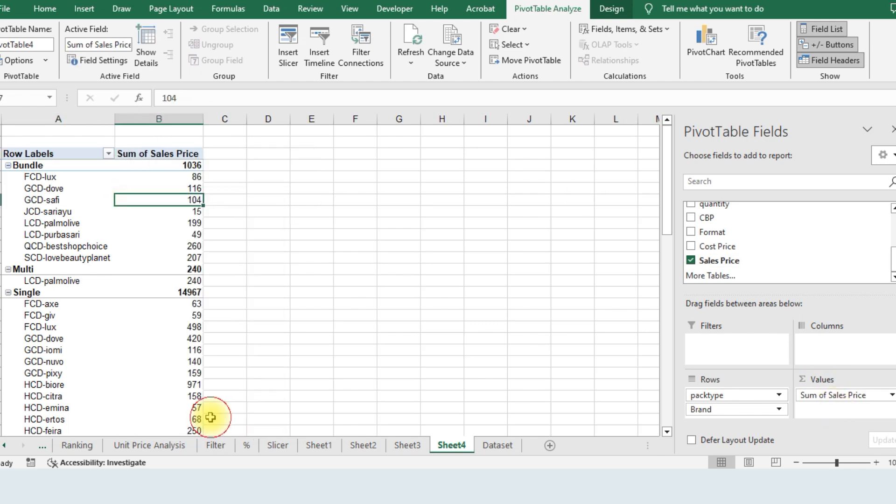
{"action": "left_click", "coordinate": [214, 194]}
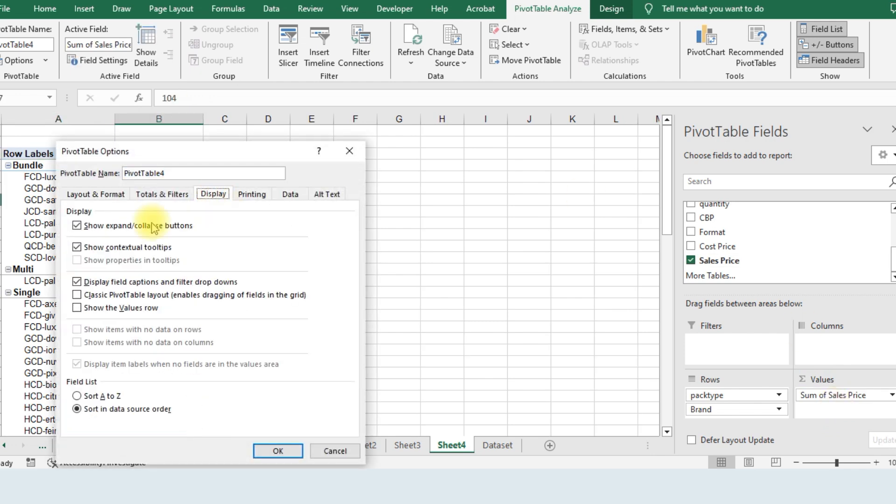
{"action": "left_click", "coordinate": [92, 294]}
{"action": "left_click", "coordinate": [278, 450]}
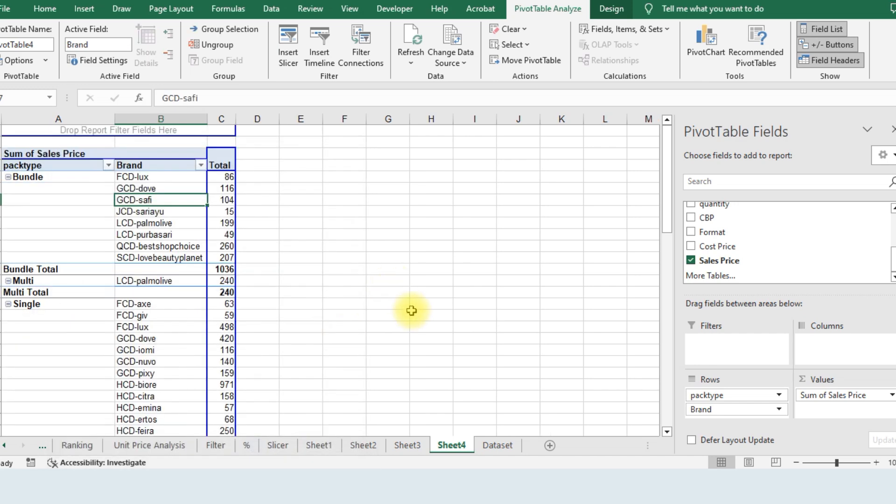
- Show the Sum of Sales Price values as % of Column Total
{"action": "mouse_move", "coordinate": [224, 178]}
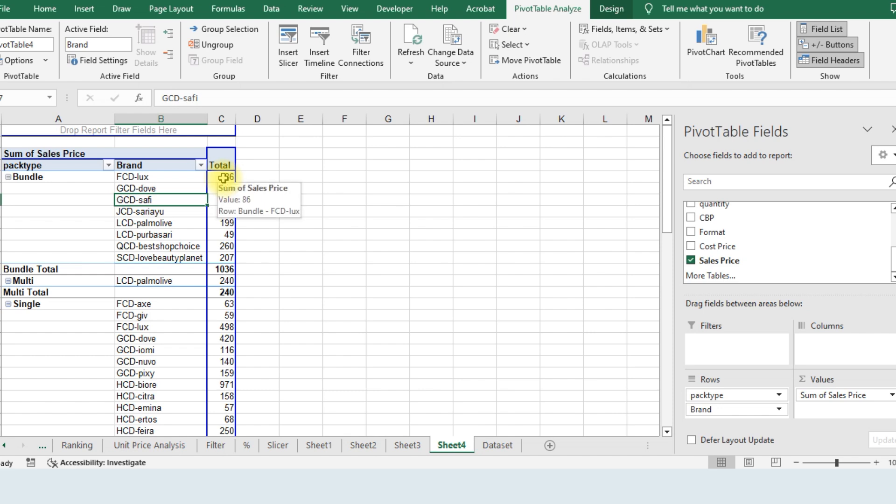
{"action": "right_click", "coordinate": [223, 178]}
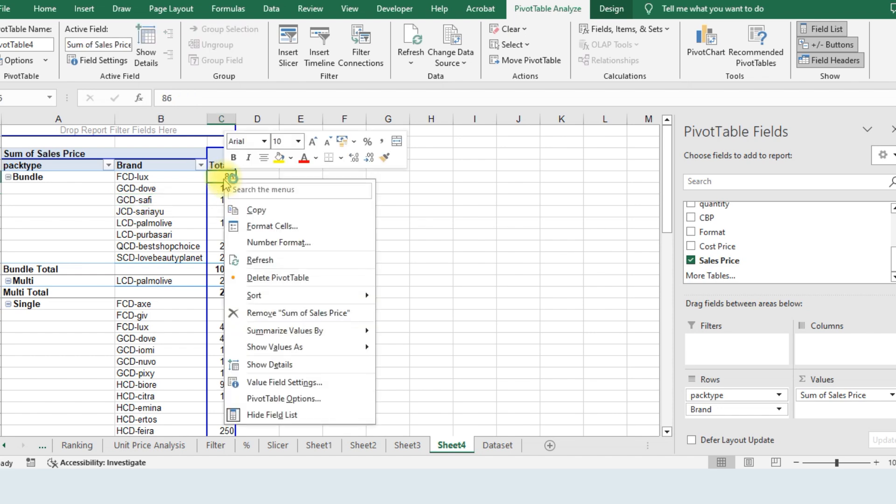
{"action": "mouse_move", "coordinate": [293, 349]}
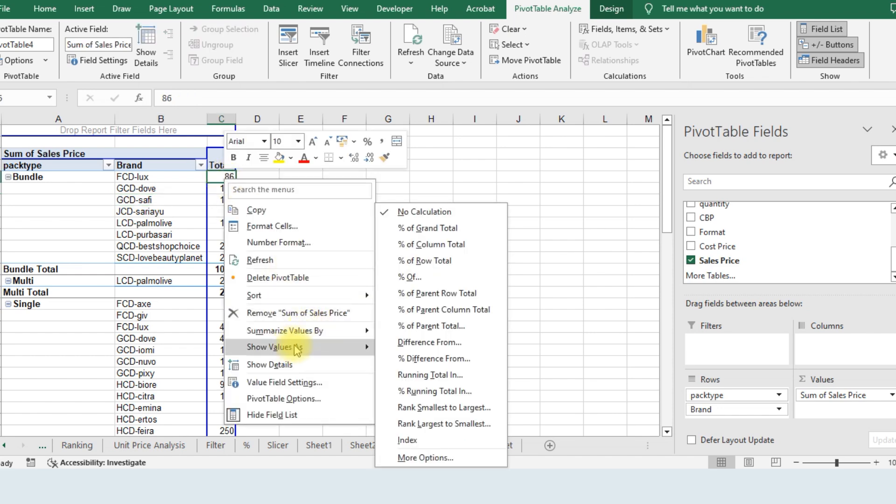
{"action": "left_click", "coordinate": [449, 248]}
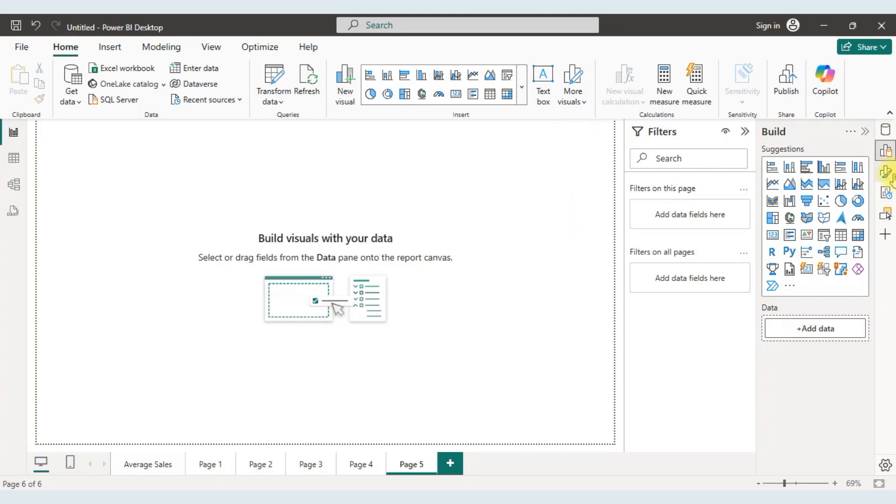
- On Page 5 of the Power BI report, create a matrix with packtype as rows and Sales Price as values
{"action": "left_click", "coordinate": [885, 131]}
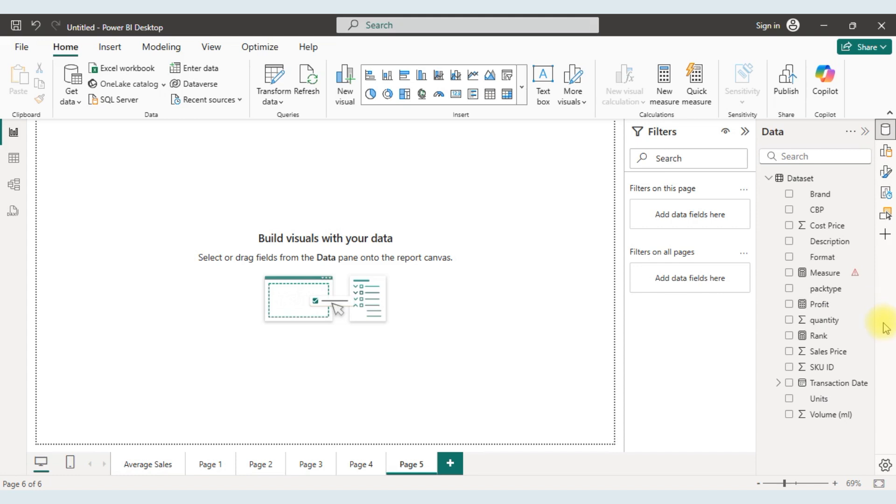
{"action": "left_click", "coordinate": [790, 290]}
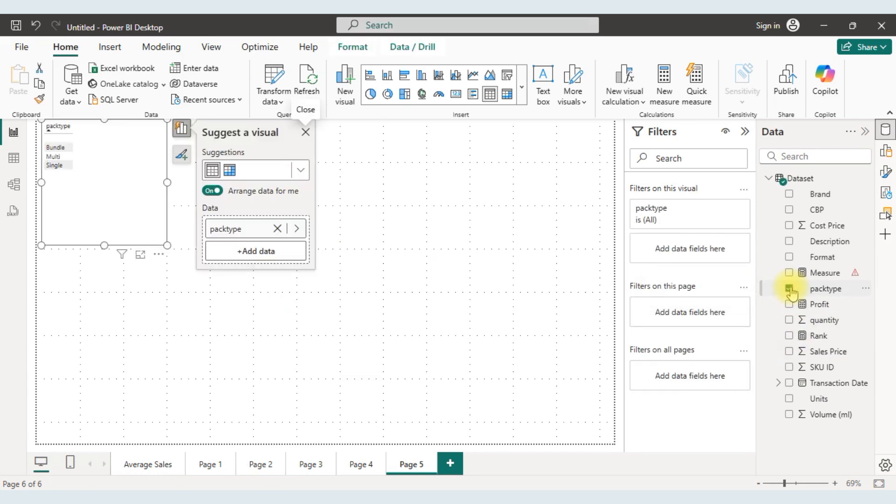
{"action": "left_click", "coordinate": [230, 171]}
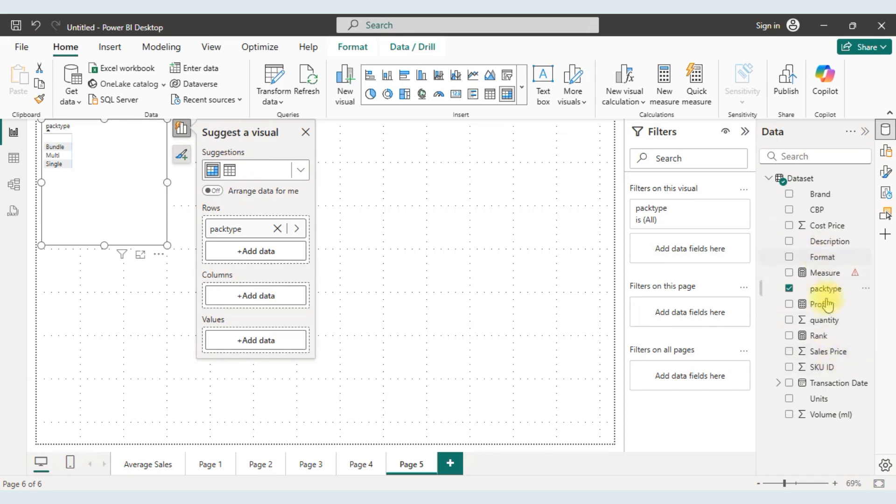
{"action": "left_click", "coordinate": [788, 352]}
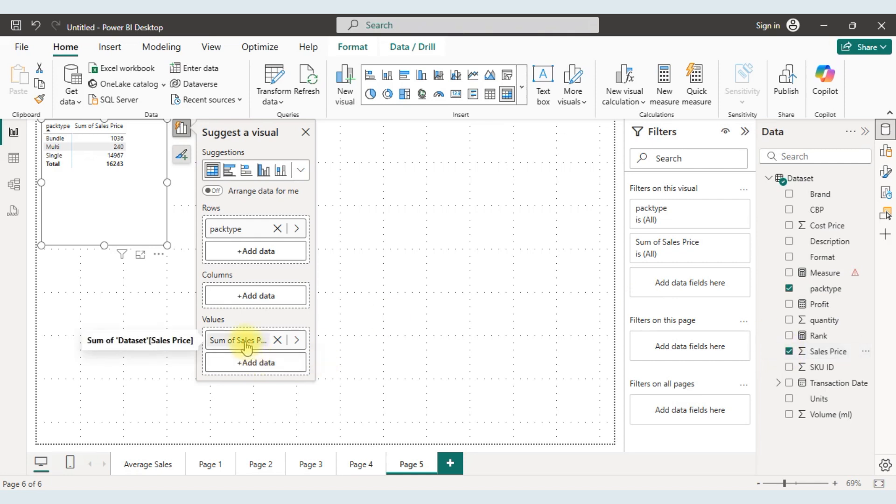
- Add Brand to the matrix rows below packtype and close the visual suggestions
{"action": "left_click", "coordinate": [265, 255]}
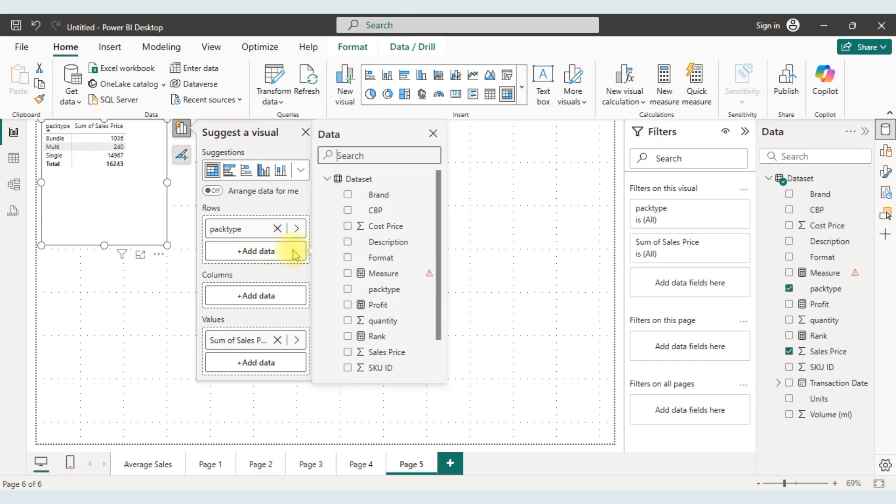
{"action": "left_click", "coordinate": [349, 199]}
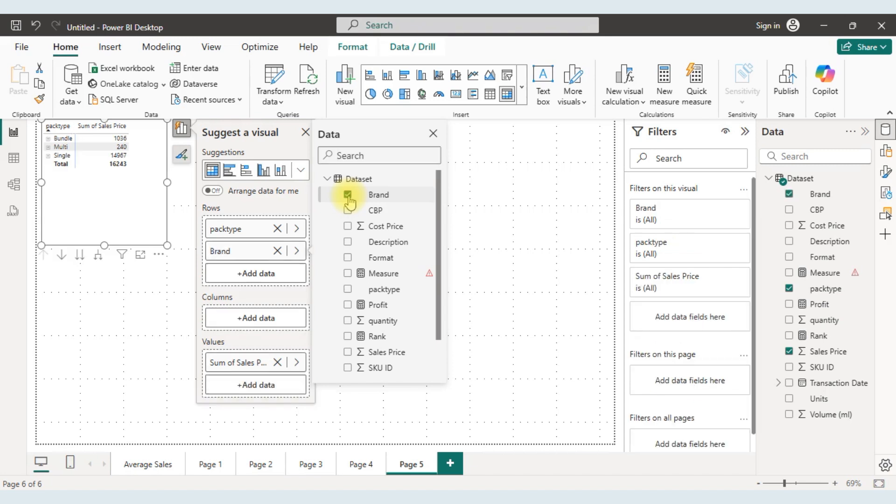
{"action": "left_click", "coordinate": [523, 304]}
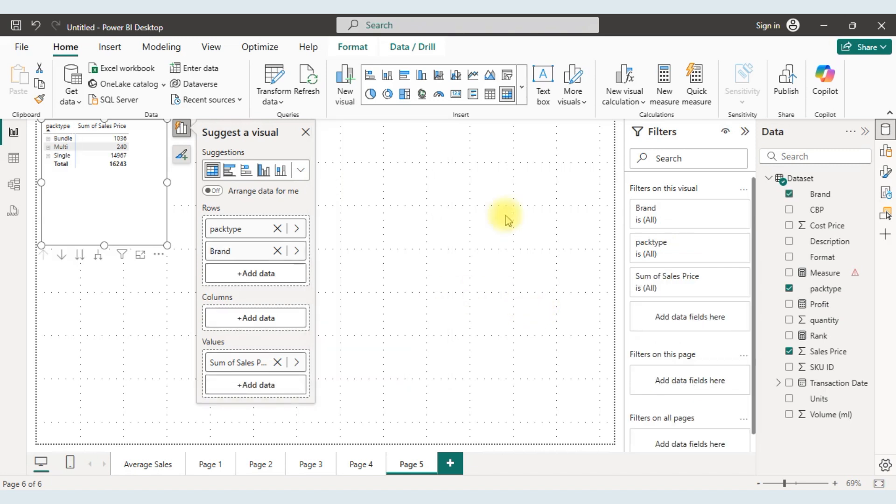
{"action": "left_click", "coordinate": [303, 136]}
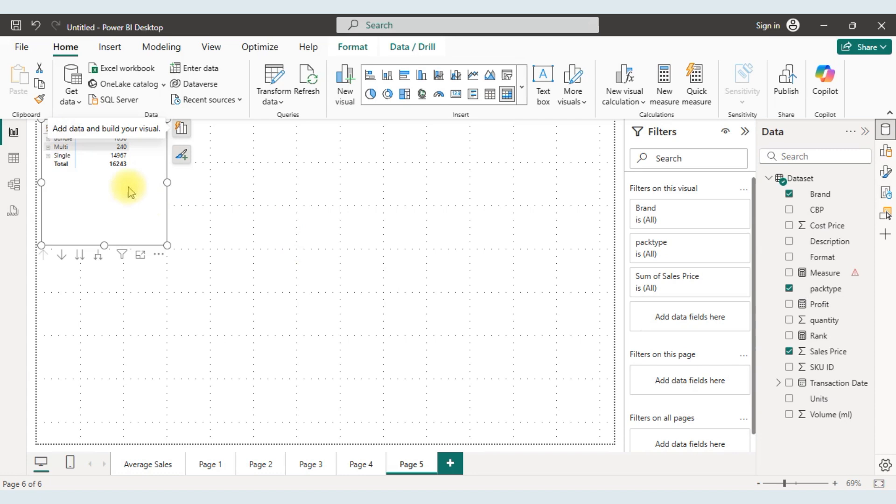
- Expand every packtype in the matrix to its brands and enlarge the visual to cover over half the page
{"action": "left_click", "coordinate": [98, 258]}
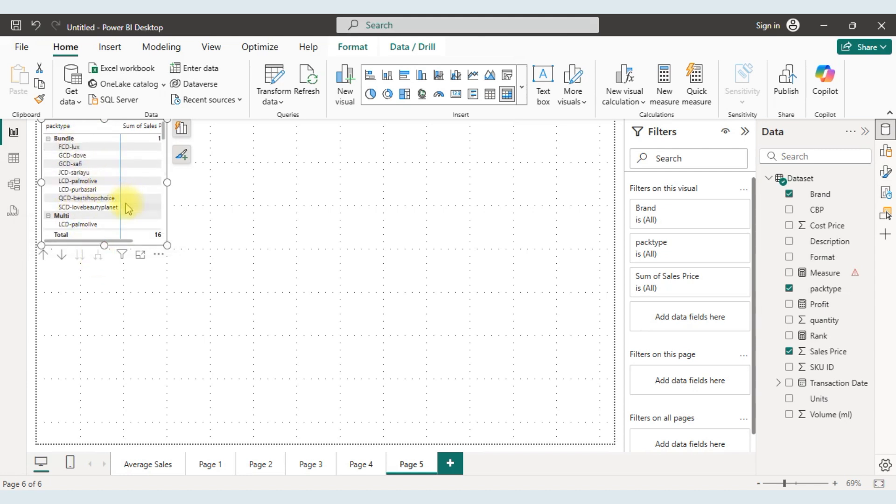
{"action": "left_click_drag", "start_coordinate": [166, 244], "coordinate": [406, 422]}
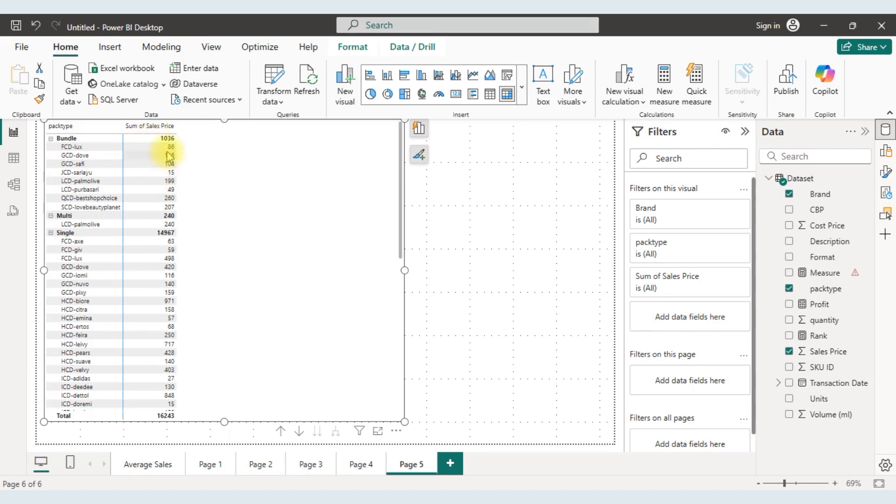
- Switch to Excel and view the Sales Price percentages in the PivotTable to compare them with the matrix
{"action": "key", "text": "alt+Tab"}
{"action": "key", "text": "alt+Tab"}
{"action": "key", "text": "Tab"}
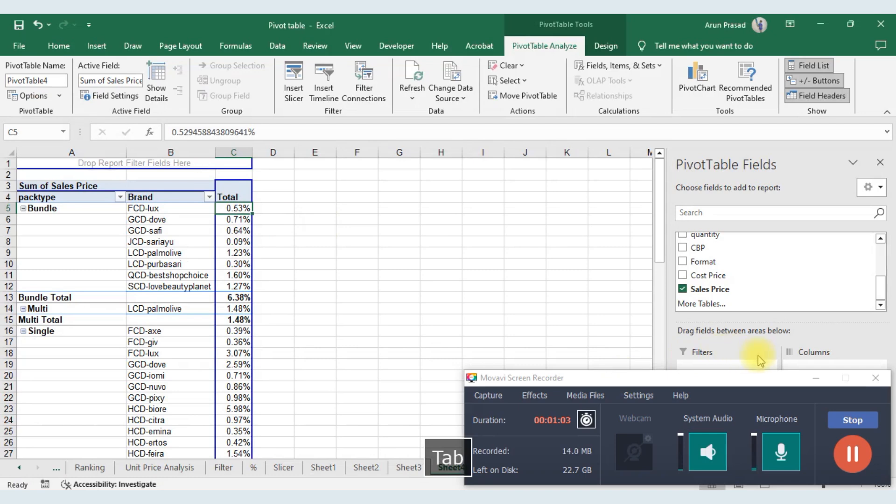
- Switch from the Excel PivotTable back to the Sales Price matrix on Page 5 in Power BI Desktop
{"action": "left_click", "coordinate": [815, 377]}
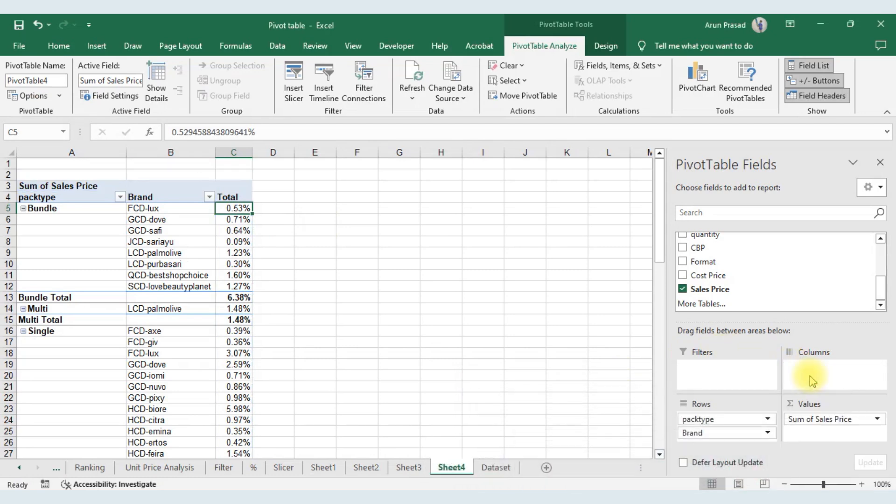
{"action": "key", "text": "alt+Tab"}
{"action": "key", "text": "Tab"}
{"action": "key", "text": "Tab"}
{"action": "key", "text": "Tab"}
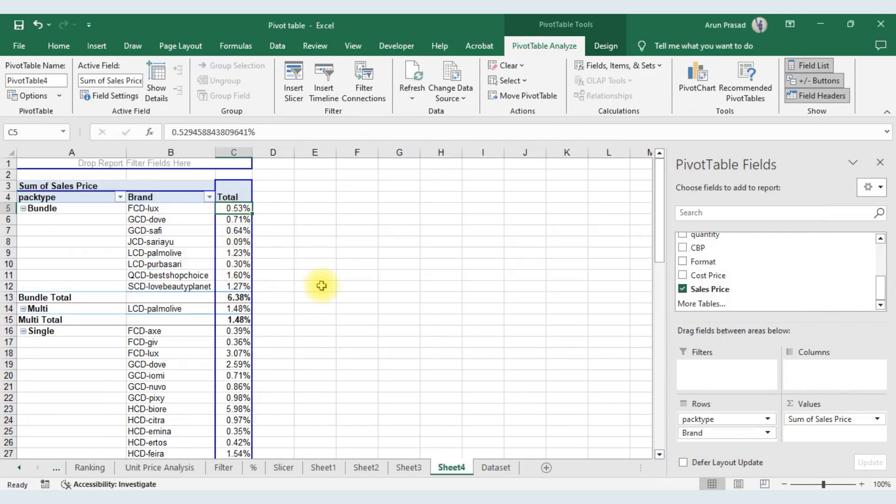
{"action": "key", "text": "alt+Tab"}
{"action": "key", "text": "alt+Tab"}
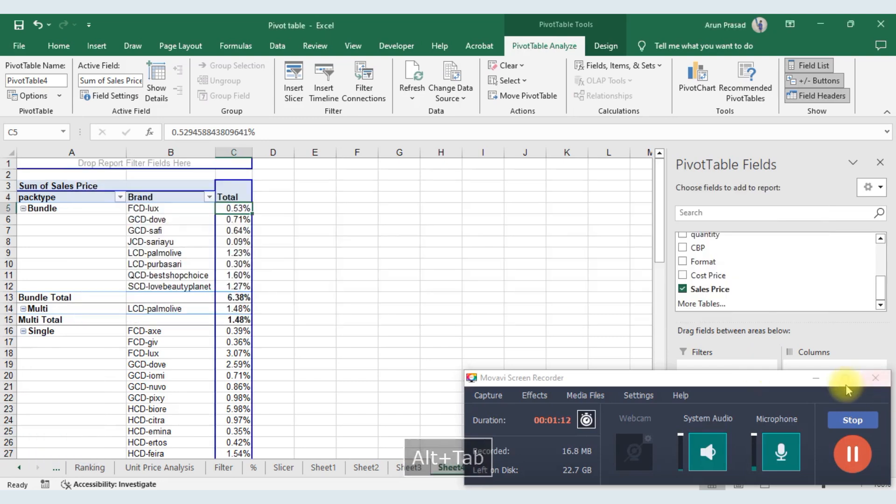
{"action": "left_click", "coordinate": [816, 377]}
{"action": "key", "text": "alt+Tab"}
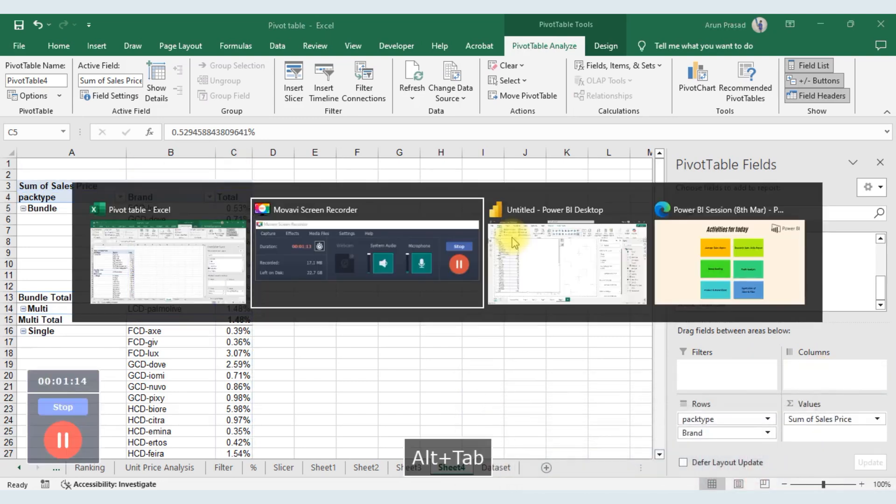
{"action": "key", "text": "alt+Tab"}
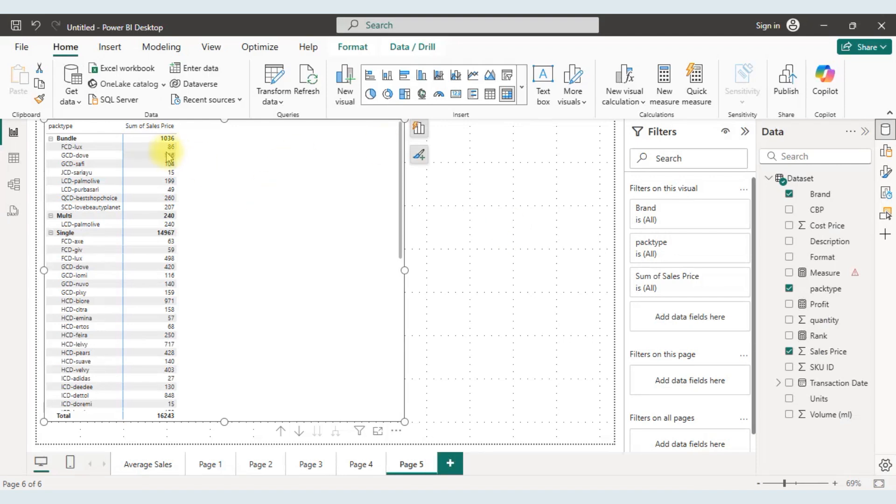
- Place the matrix's row subtotals at the bottom of each packtype group
{"action": "right_click", "coordinate": [162, 138]}
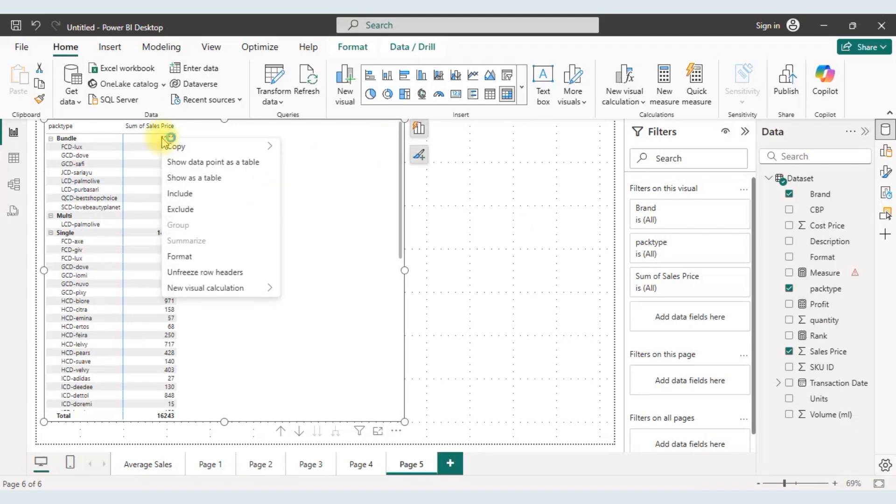
{"action": "left_click", "coordinate": [189, 256]}
{"action": "left_click", "coordinate": [162, 139]}
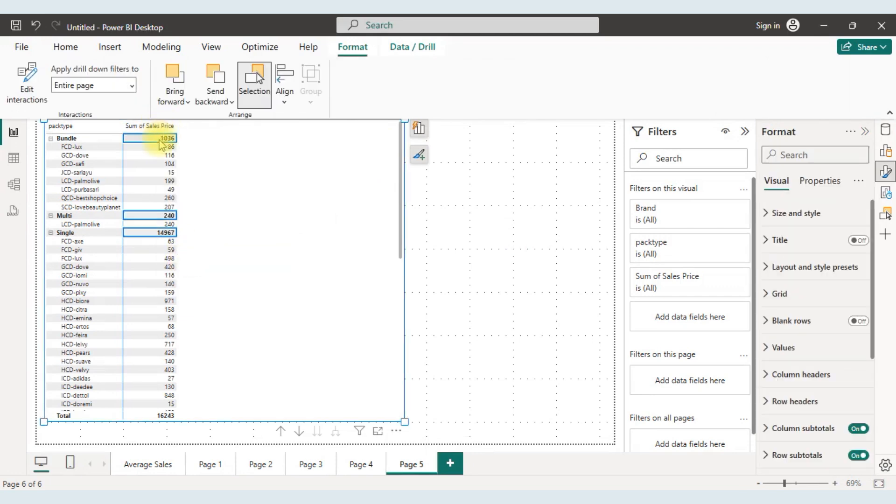
{"action": "right_click", "coordinate": [161, 140]}
{"action": "mouse_move", "coordinate": [180, 230]}
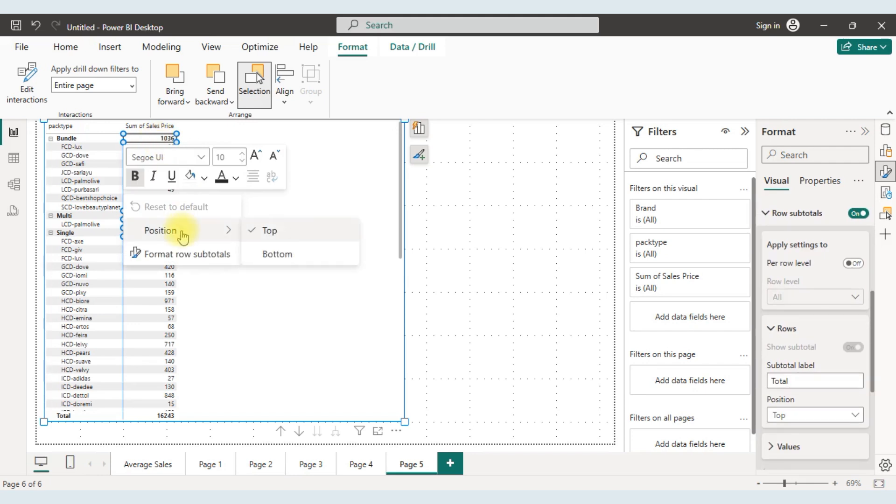
{"action": "left_click", "coordinate": [280, 253]}
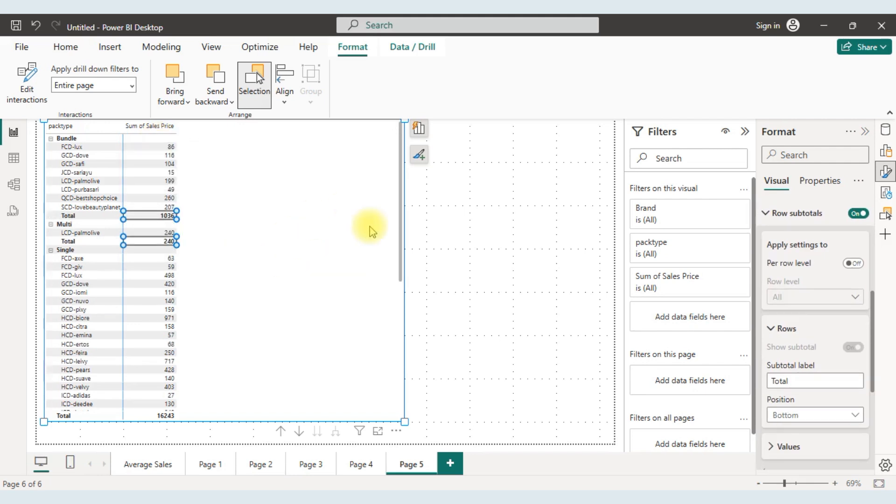
{"action": "left_click", "coordinate": [164, 158]}
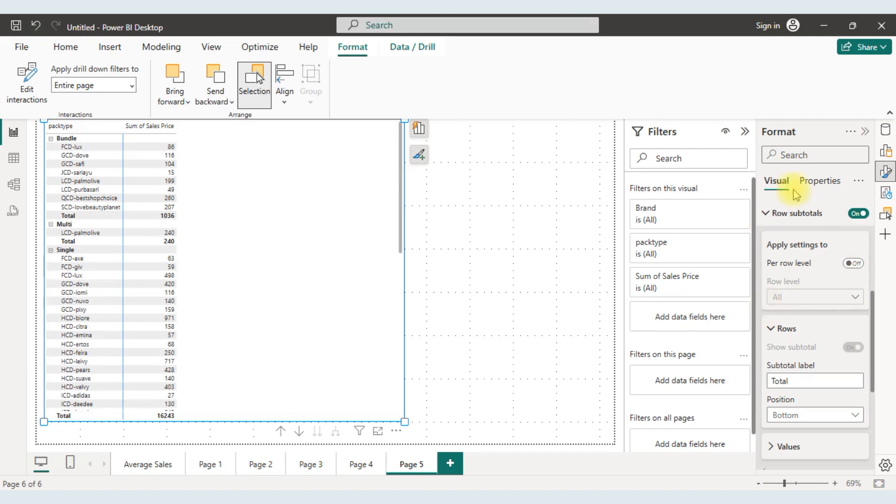
- Show the matrix's Sum of Sales Price values as percent of grand total
{"action": "left_click", "coordinate": [885, 150]}
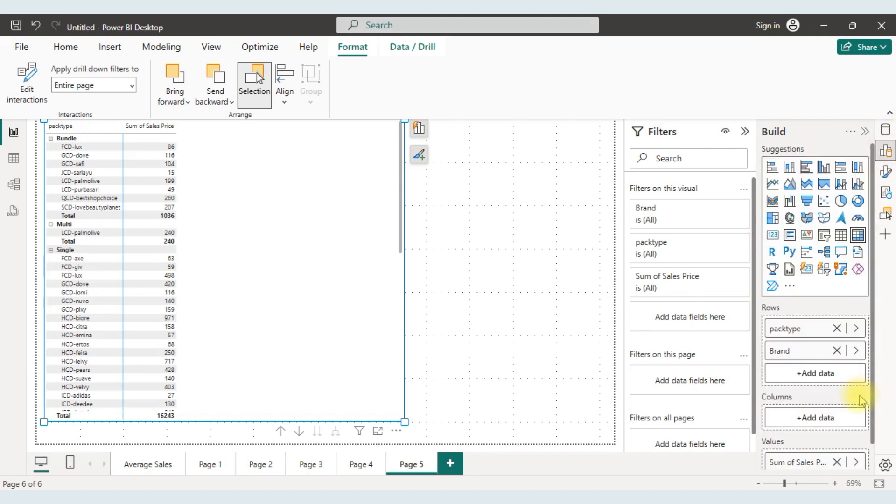
{"action": "left_click_drag", "start_coordinate": [872, 379], "coordinate": [880, 448]}
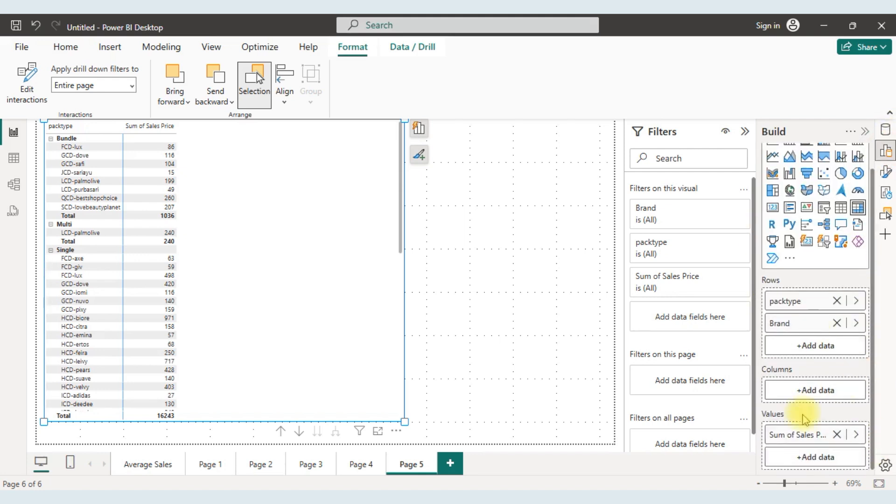
{"action": "left_click", "coordinate": [855, 435]}
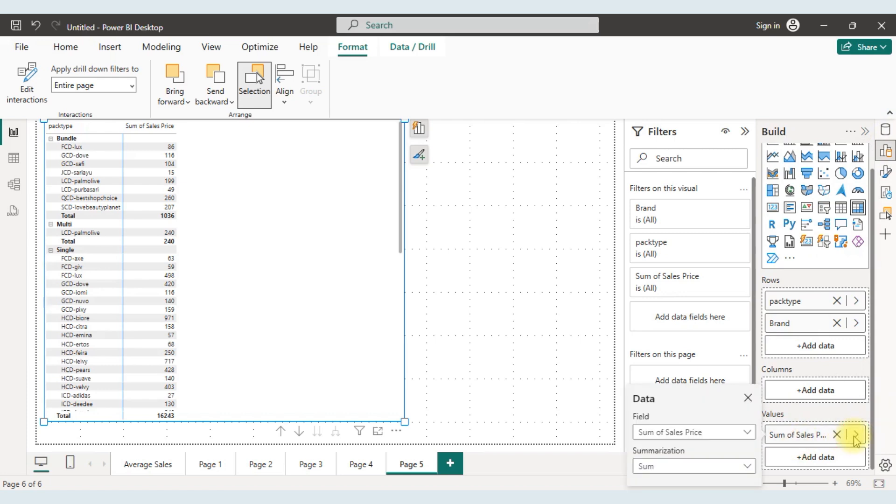
{"action": "left_click", "coordinate": [748, 397]}
{"action": "left_click", "coordinate": [785, 437]}
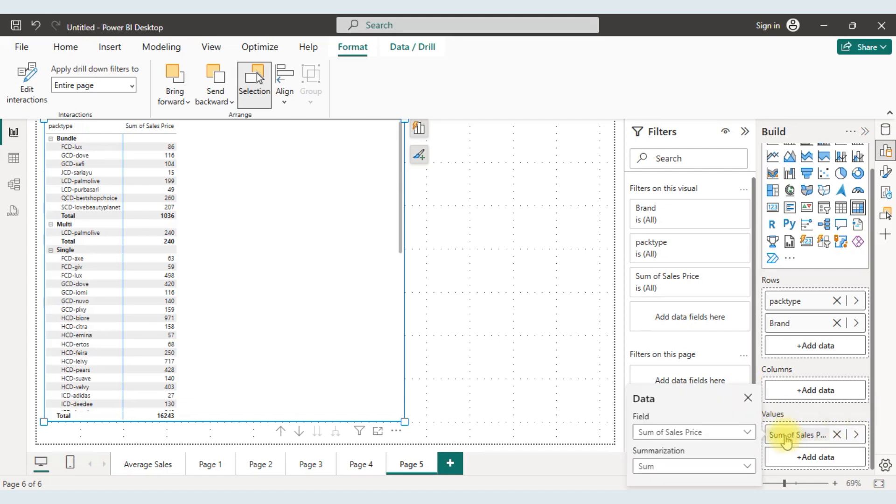
{"action": "left_click", "coordinate": [746, 393]}
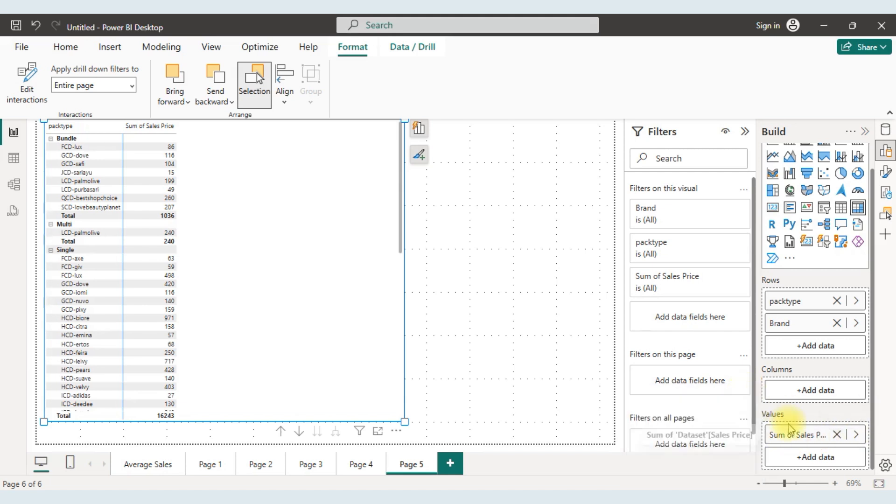
{"action": "right_click", "coordinate": [789, 437]}
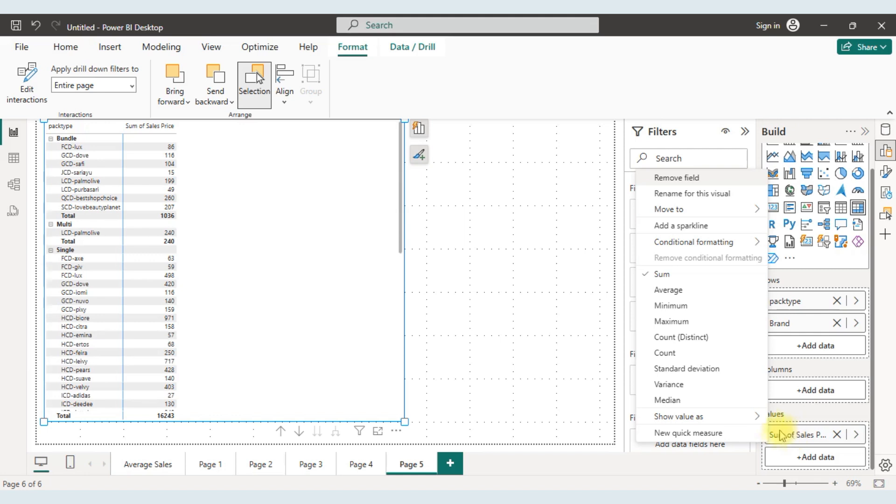
{"action": "mouse_move", "coordinate": [740, 416]}
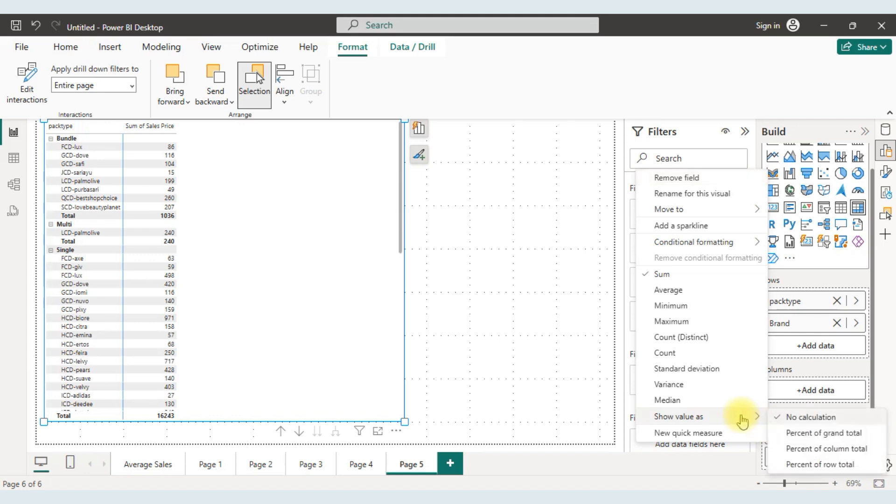
{"action": "left_click", "coordinate": [799, 438]}
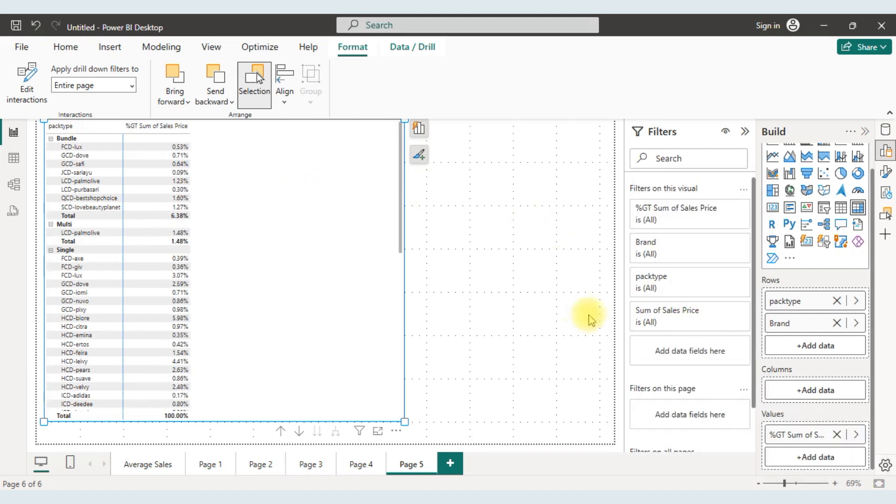
- Open the matrix in focus mode and compare its Sales Price percentages with the Excel PivotTable
{"action": "key", "text": "alt+Tab"}
{"action": "key", "text": "alt+Tab"}
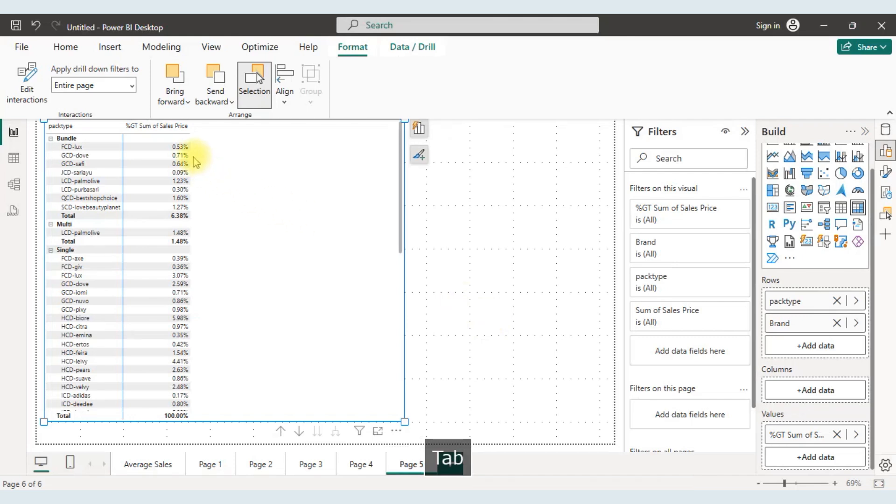
{"action": "left_click", "coordinate": [380, 432]}
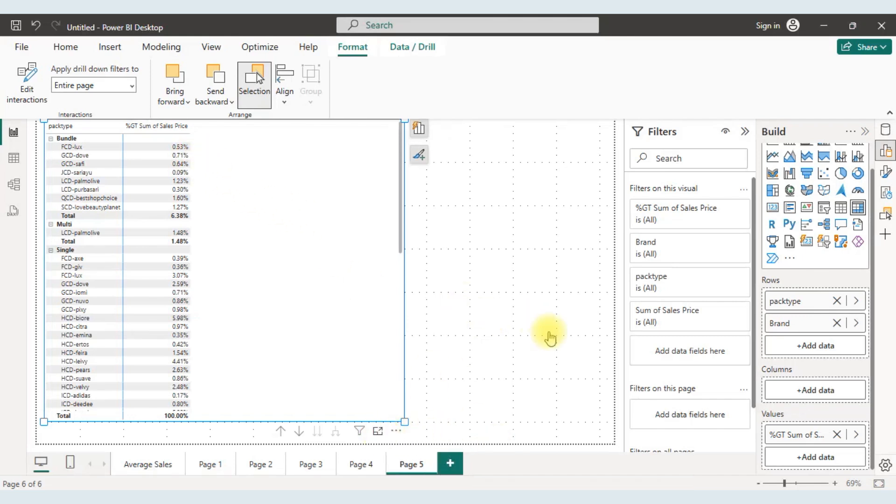
{"action": "left_click", "coordinate": [378, 430]}
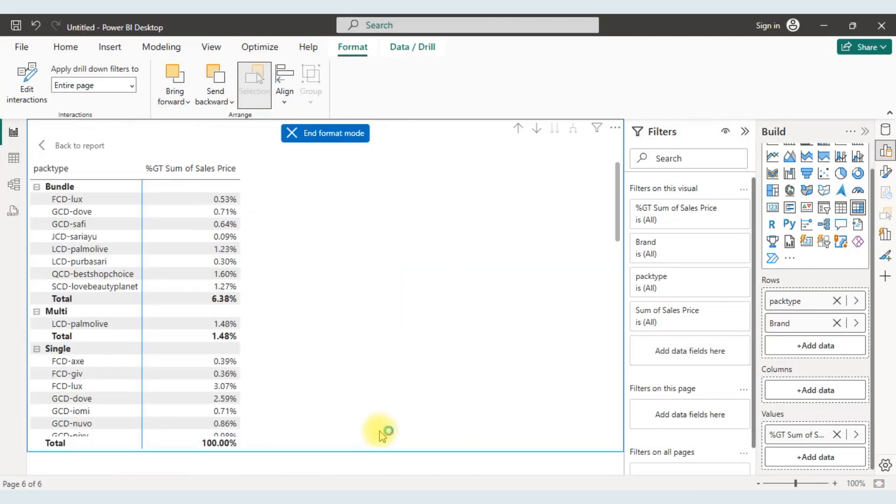
{"action": "key", "text": "alt+Tab"}
{"action": "key", "text": "alt+Tab"}
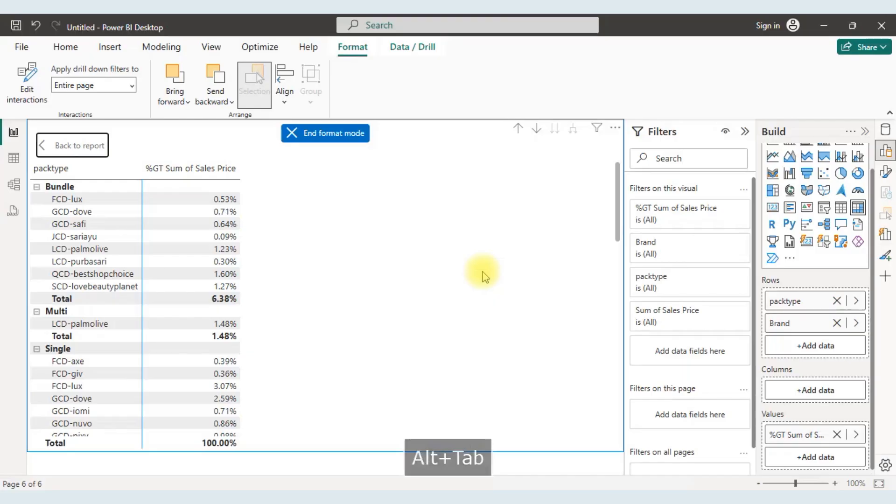
{"action": "key", "text": "Tab"}
{"action": "key", "text": "alt+Tab"}
{"action": "key", "text": "alt+Tab"}
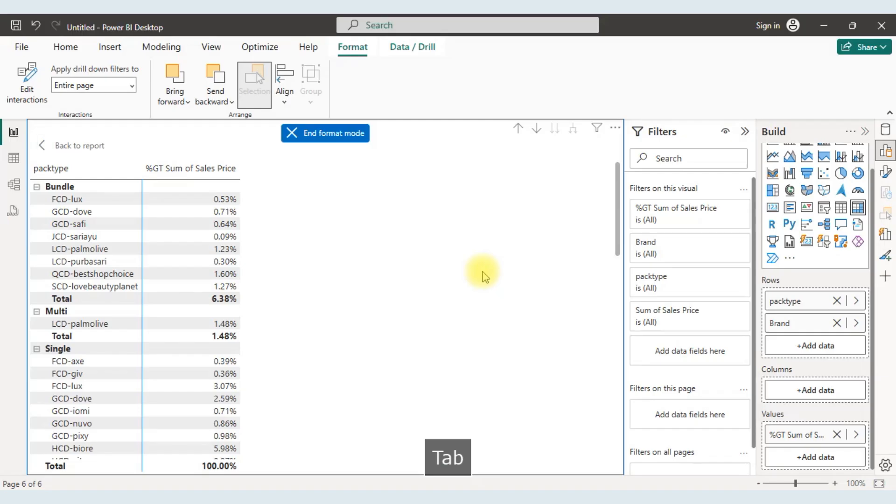
{"action": "key", "text": "alt+Tab"}
{"action": "key", "text": "alt+Tab"}
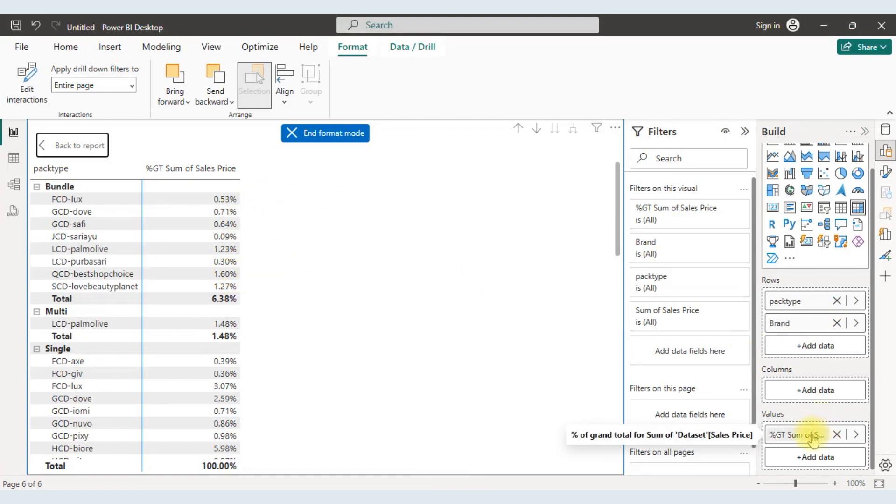
- Review the available percentage calculations for the matrix's Sales Price value and keep the current choice
{"action": "right_click", "coordinate": [812, 438]}
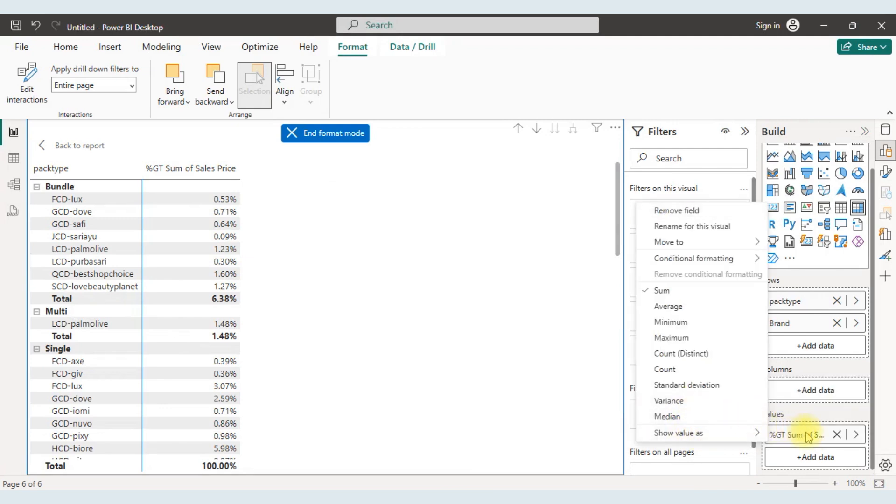
{"action": "mouse_move", "coordinate": [710, 438]}
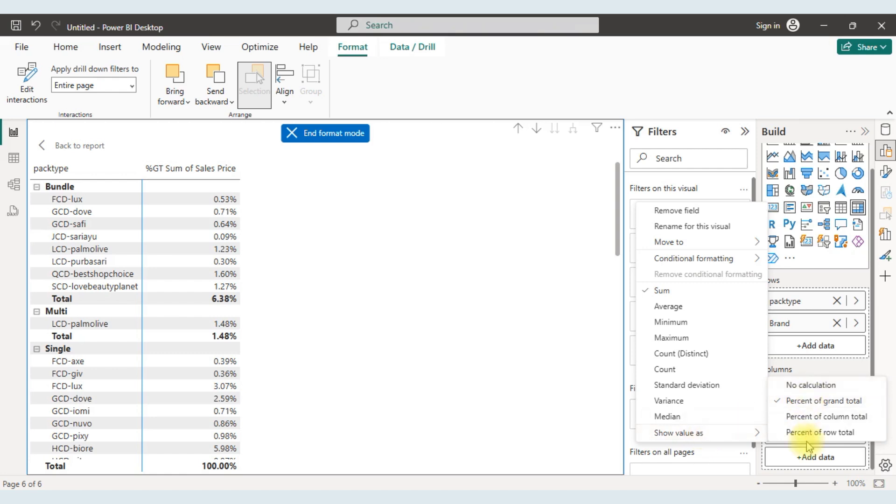
{"action": "left_click", "coordinate": [419, 317]}
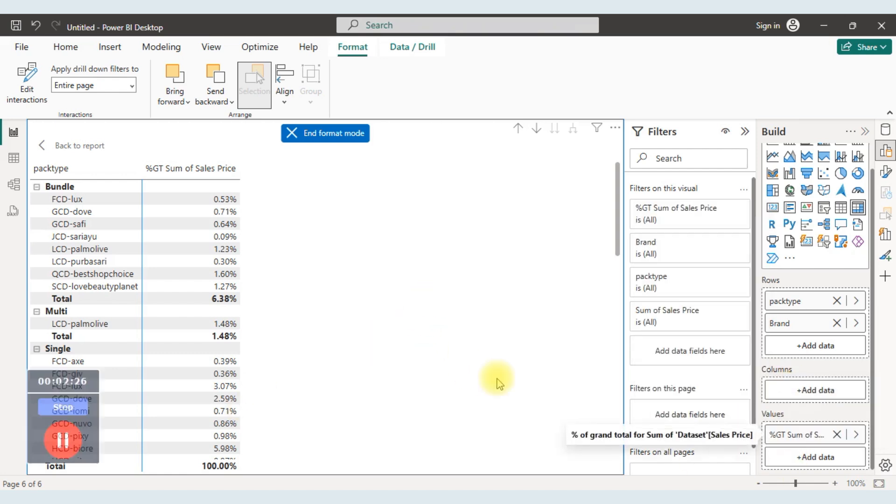
- Switch to the presentation and view the "Activities for today" slide
{"action": "key", "text": "alt+Tab"}
{"action": "key", "text": "alt+Tab"}
{"action": "key", "text": "alt+Tab"}
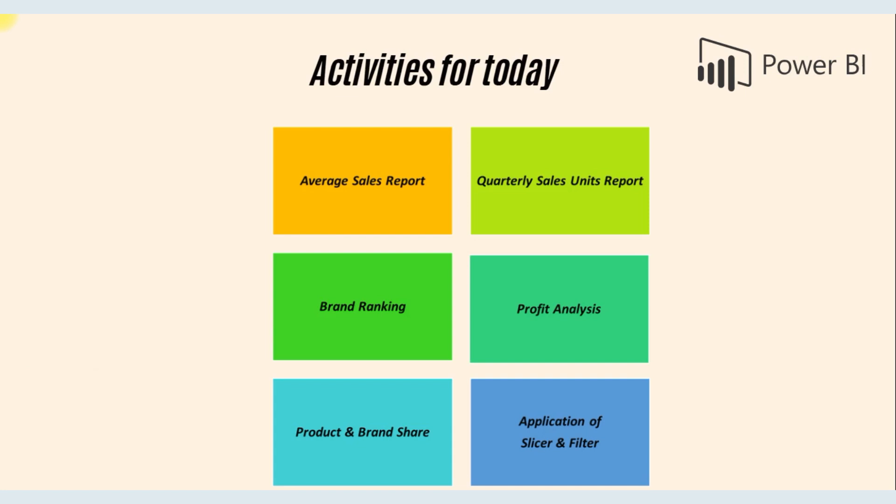
{"action": "left_click", "coordinate": [64, 447]}
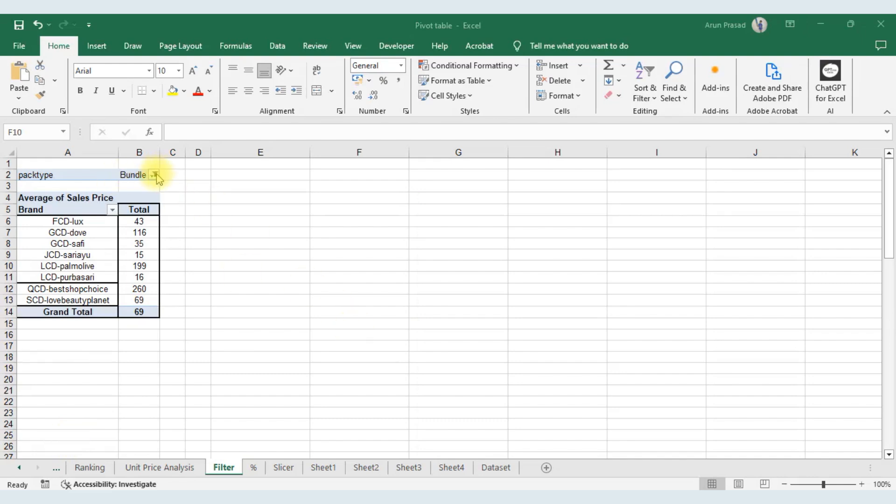
- On Excel's Filter sheet, inspect the PivotTable's field layout and the summary settings of its Sales Price value
{"action": "right_click", "coordinate": [55, 248]}
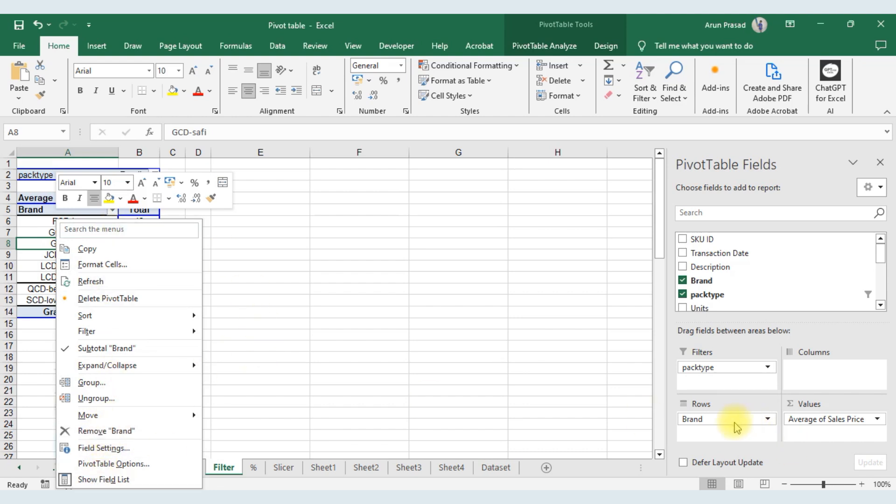
{"action": "left_click", "coordinate": [803, 422]}
{"action": "left_click", "coordinate": [804, 422]}
{"action": "left_click", "coordinate": [813, 404]}
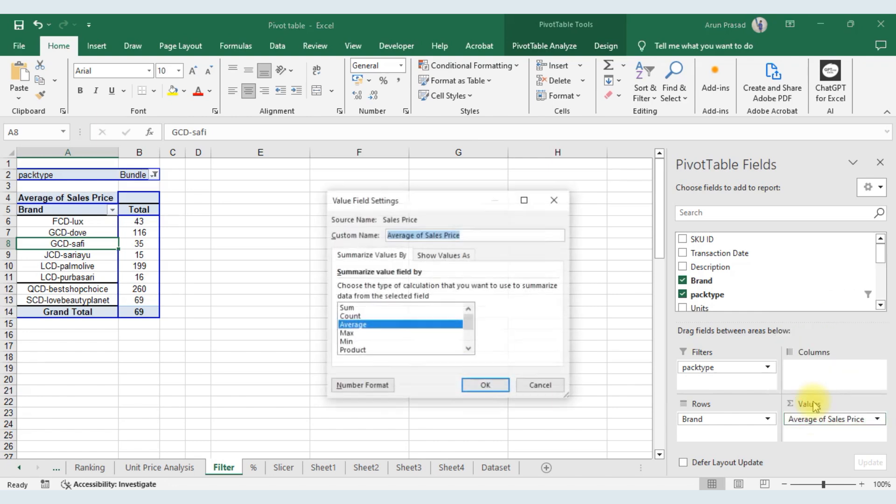
{"action": "key", "text": "Escape"}
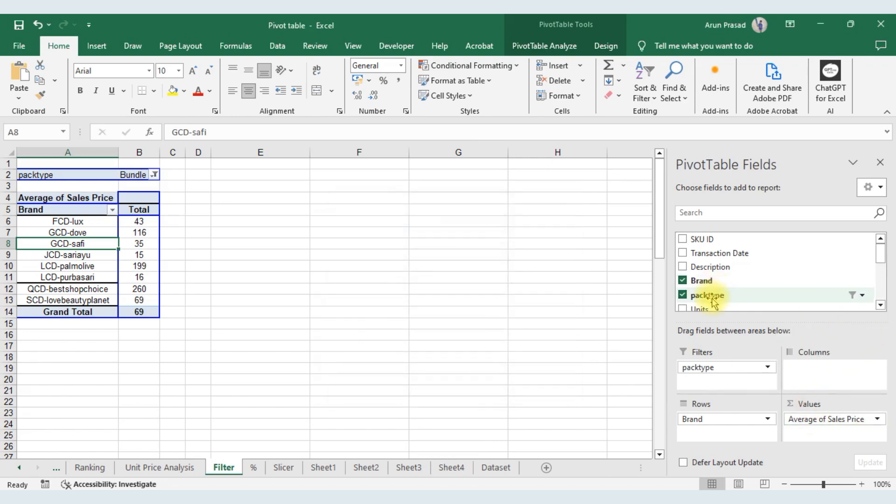
{"action": "mouse_move", "coordinate": [698, 373]}
{"action": "left_mouse_down"}
{"action": "mouse_move", "coordinate": [704, 436]}
{"action": "mouse_move", "coordinate": [699, 371]}
{"action": "left_mouse_up"}
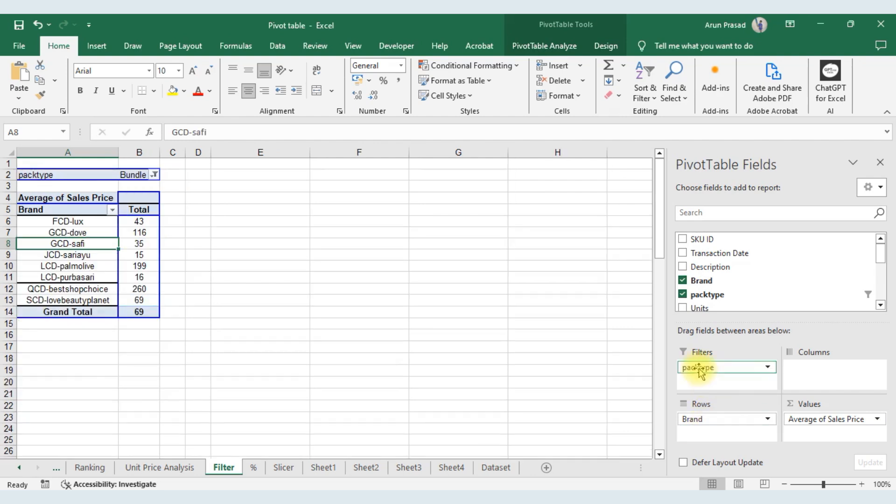
- Filter the PivotTable by packtype so that only Multi is included
{"action": "left_click", "coordinate": [154, 175]}
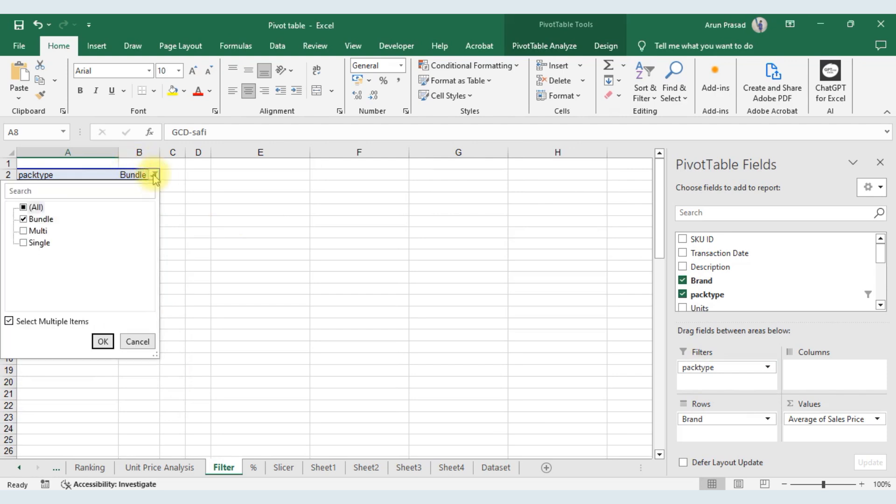
{"action": "left_click", "coordinate": [24, 220]}
{"action": "left_click", "coordinate": [24, 230]}
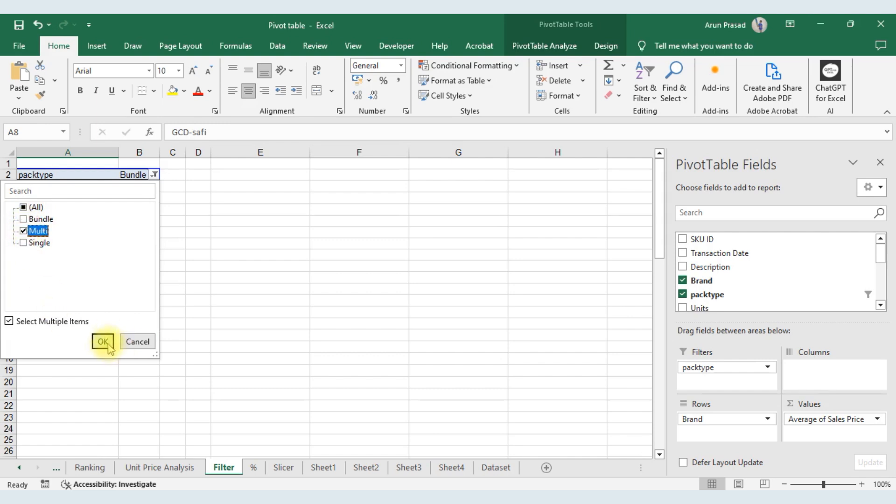
{"action": "left_click", "coordinate": [103, 342]}
- Set the PivotTable's packtype filter to include all items: Bundle, Multi and Single
{"action": "left_click", "coordinate": [146, 174]}
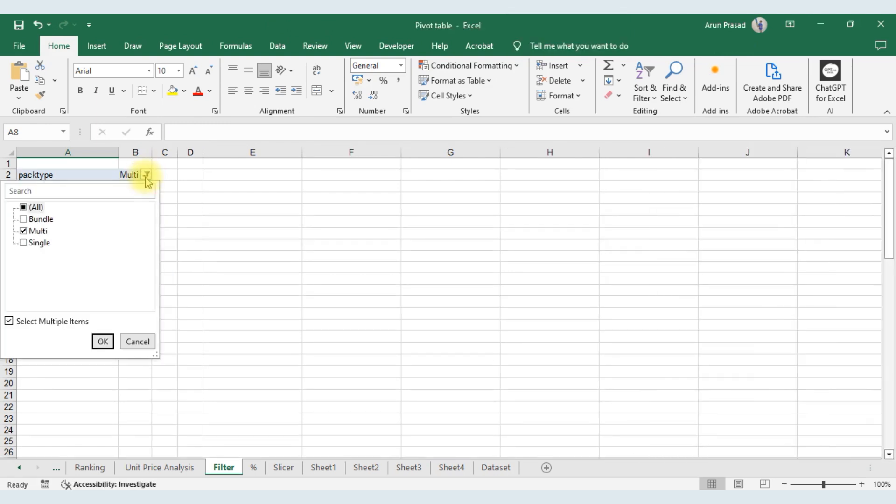
{"action": "left_click", "coordinate": [24, 243]}
{"action": "left_click", "coordinate": [23, 207]}
{"action": "left_click", "coordinate": [24, 219]}
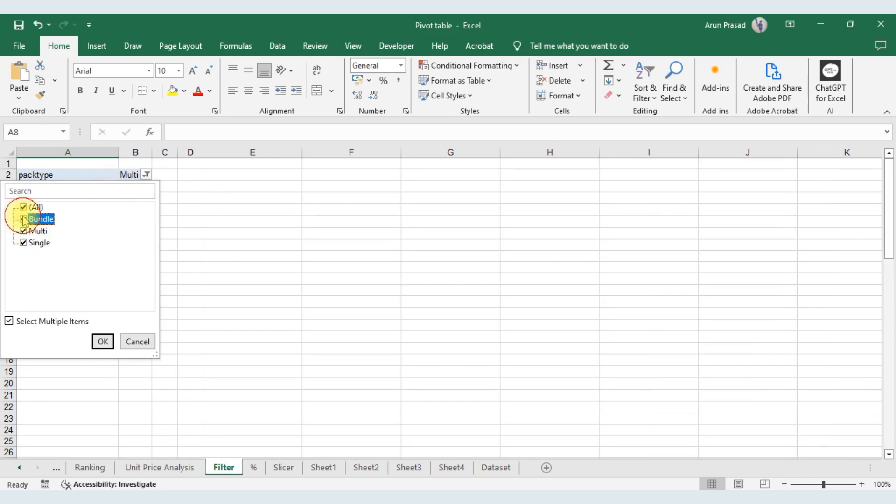
{"action": "left_click", "coordinate": [24, 231]}
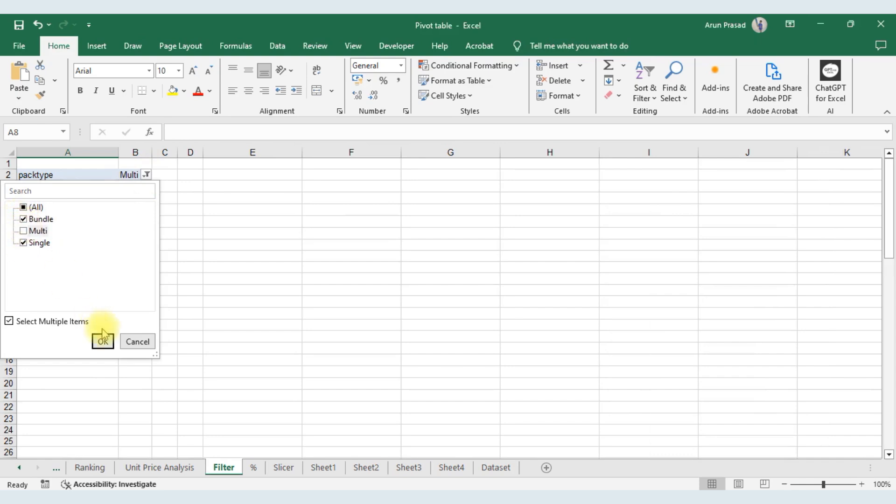
{"action": "left_click", "coordinate": [24, 230]}
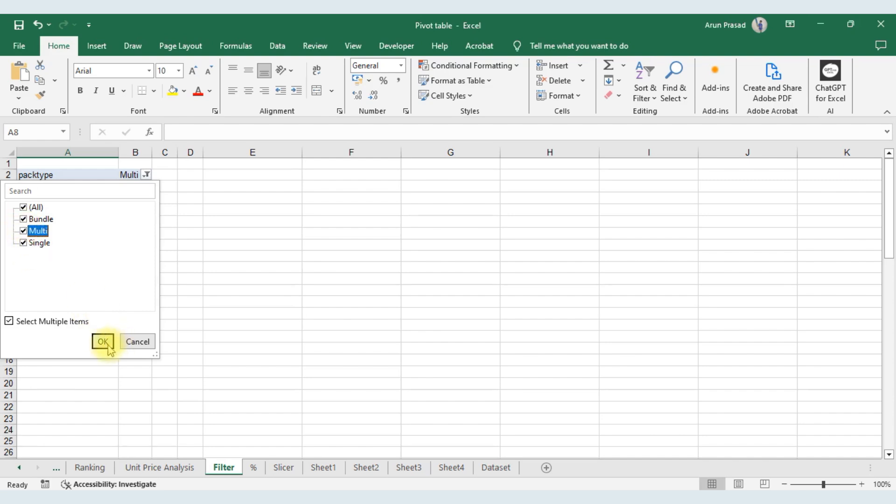
{"action": "left_click", "coordinate": [103, 342]}
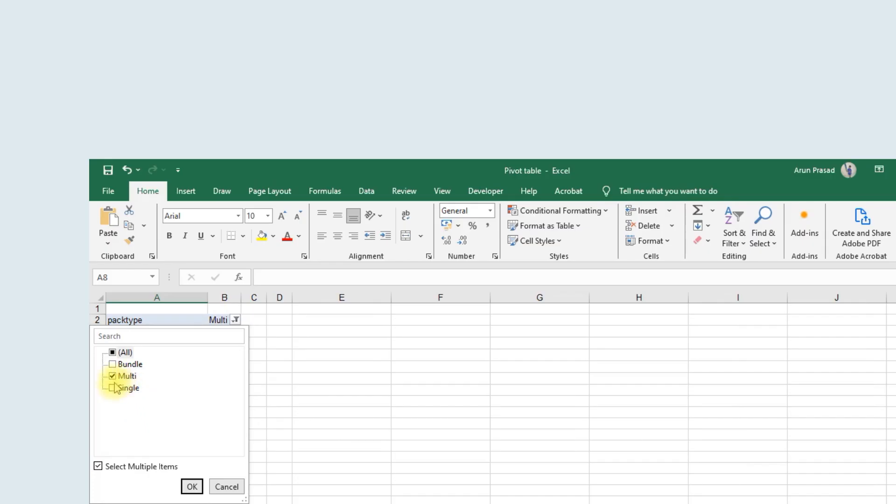
- Change the PivotTable's packtype filter selection from Multi to Single
{"action": "left_click", "coordinate": [113, 388]}
{"action": "left_click", "coordinate": [112, 376]}
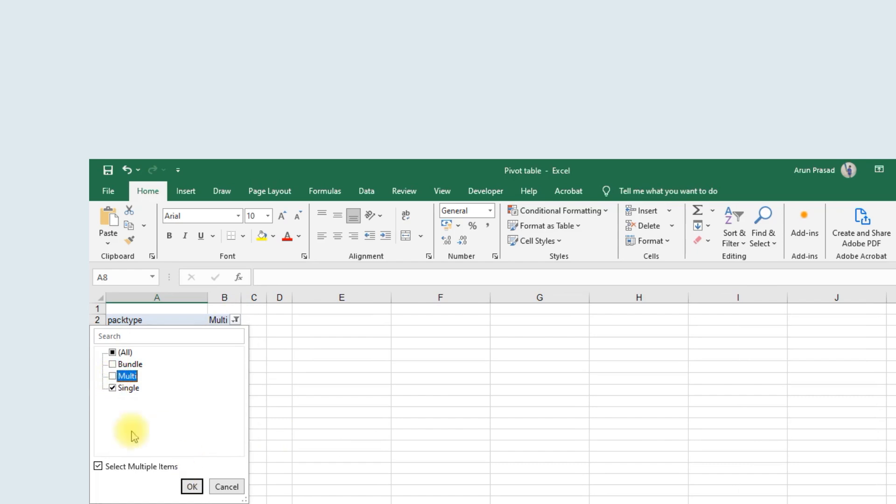
{"action": "left_click", "coordinate": [113, 387]}
{"action": "left_click", "coordinate": [191, 486]}
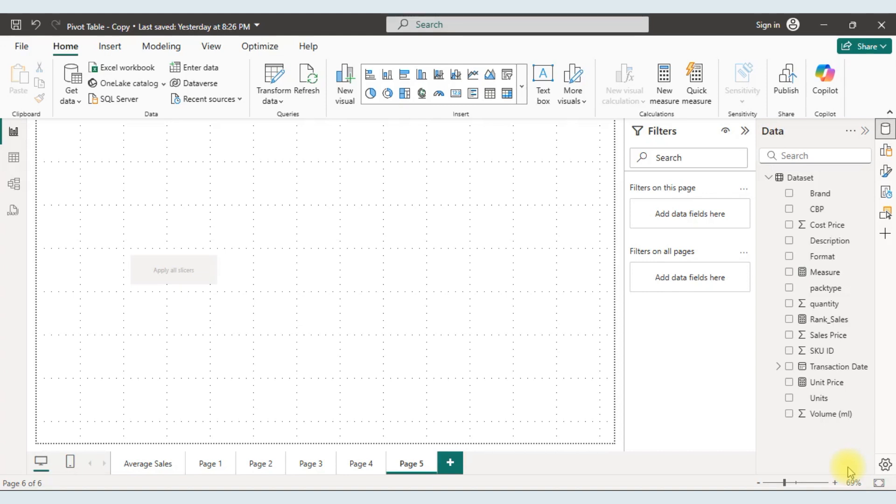
- In Power BI, insert a matrix visual on Page 5 and add Brand to its rows
{"action": "left_click", "coordinate": [885, 130]}
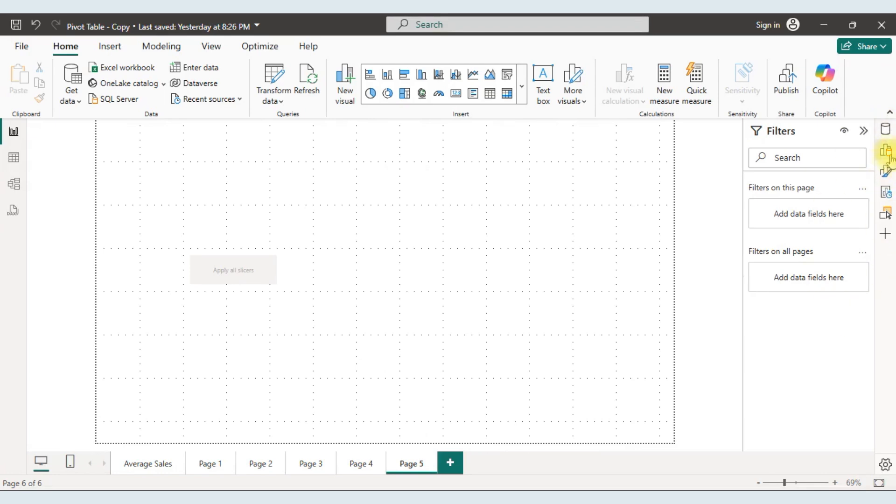
{"action": "left_click", "coordinate": [886, 130]}
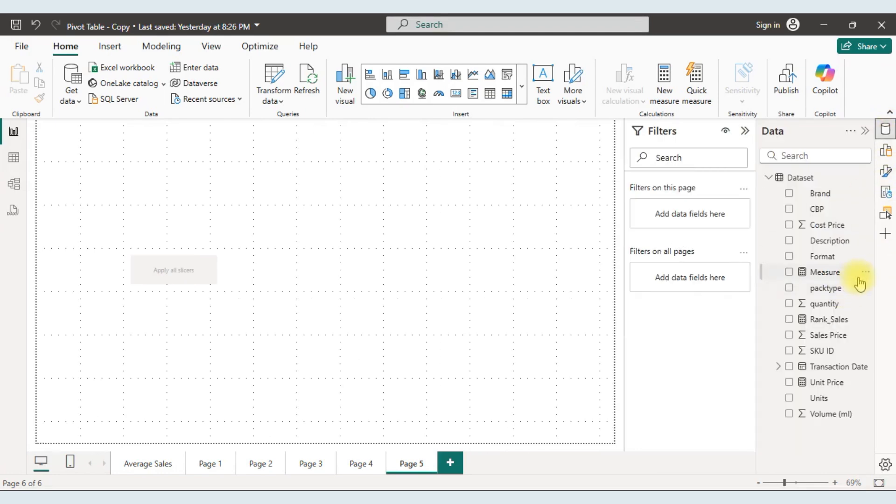
{"action": "left_click", "coordinate": [507, 93]}
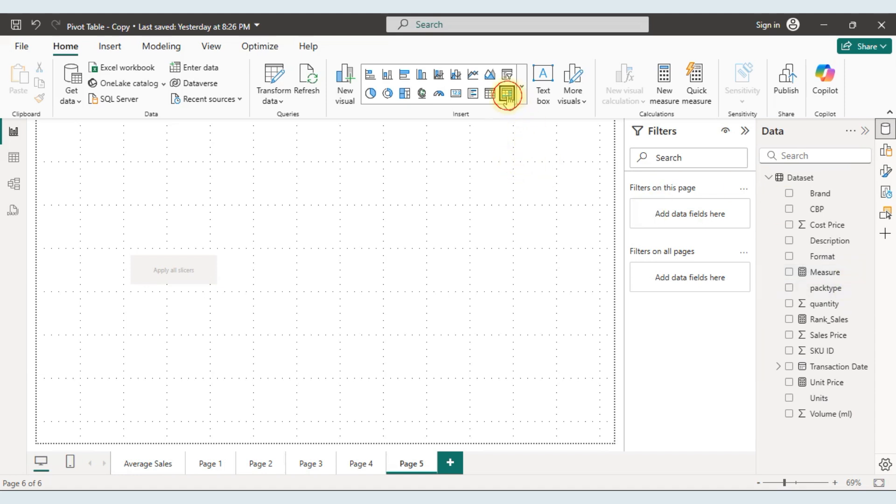
{"action": "left_click", "coordinate": [352, 277]}
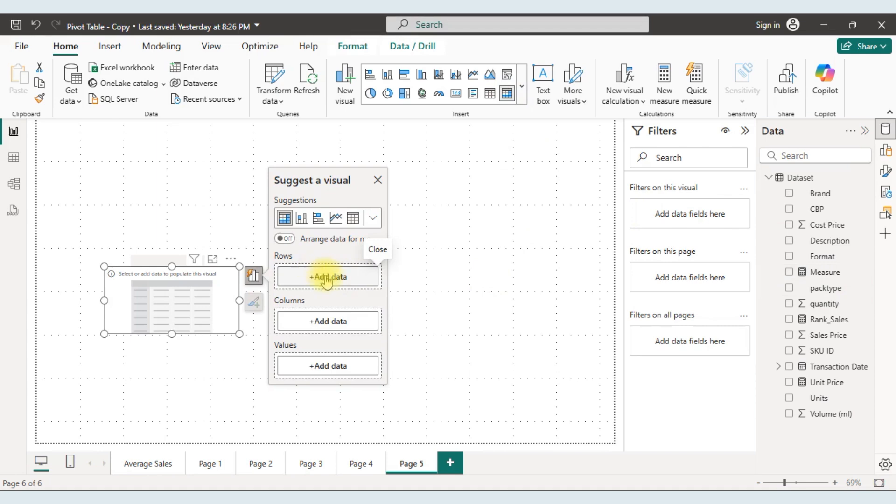
{"action": "left_click", "coordinate": [338, 279]}
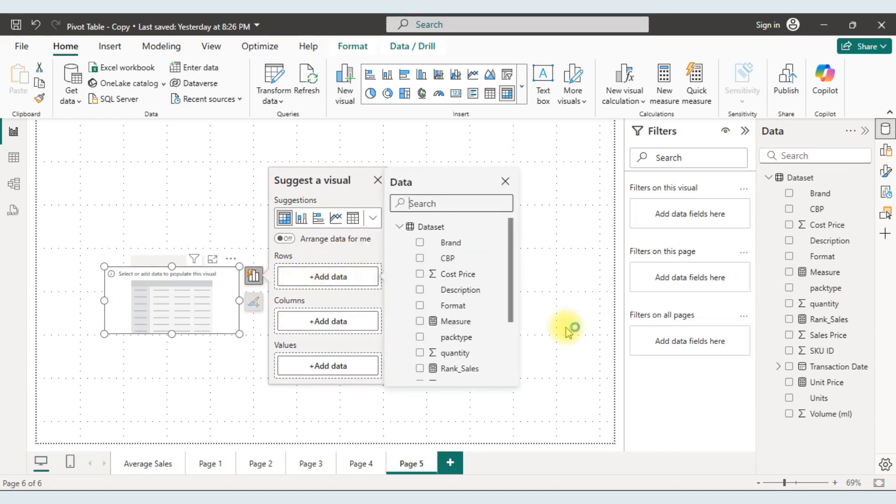
{"action": "left_click_drag", "start_coordinate": [510, 292], "coordinate": [500, 227]}
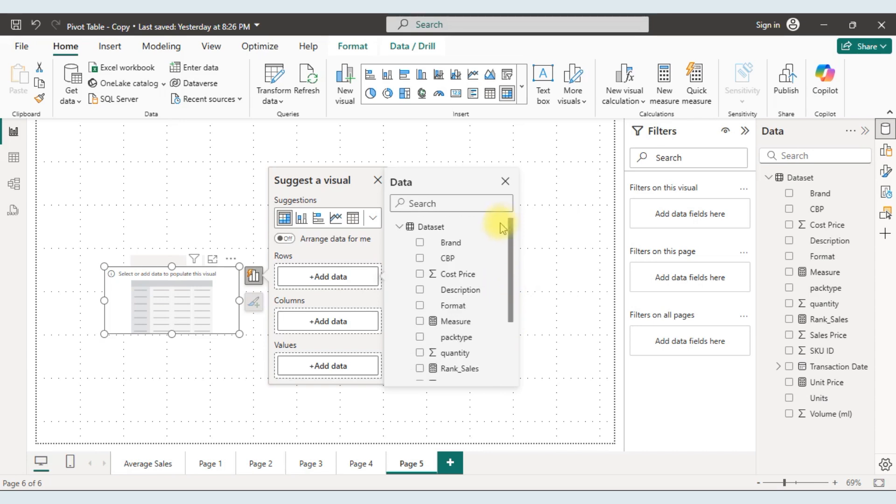
{"action": "left_click", "coordinate": [420, 243]}
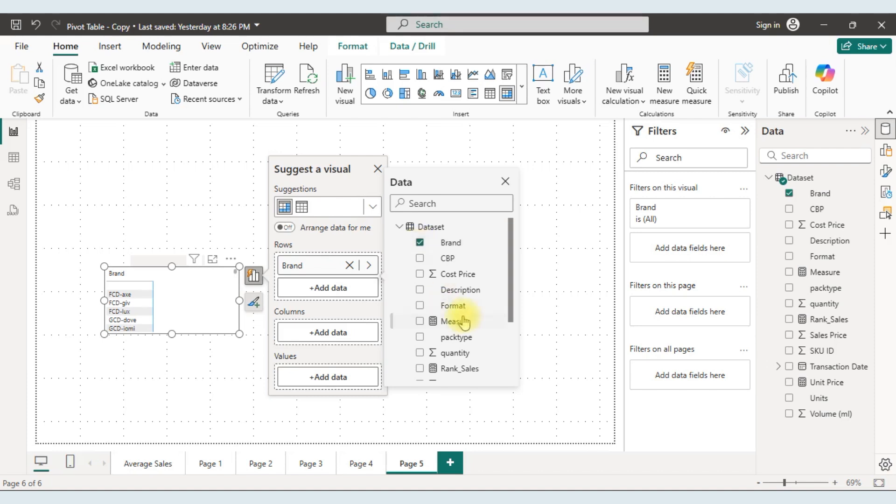
- Add Sales Price to the matrix's values and summarize it as Average
{"action": "left_click", "coordinate": [317, 380]}
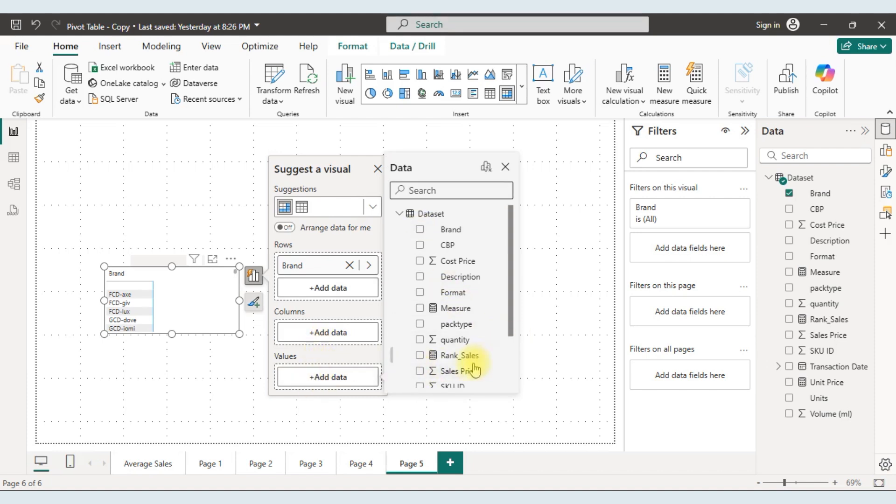
{"action": "left_click", "coordinate": [420, 371]}
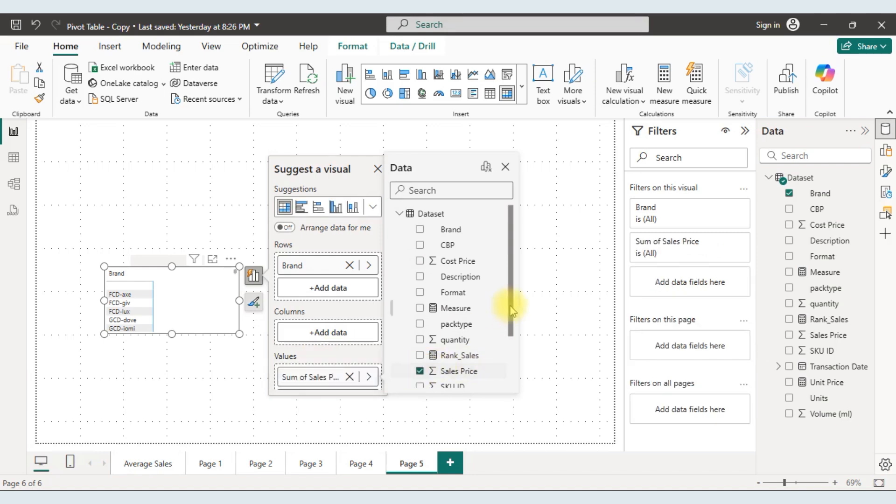
{"action": "left_click", "coordinate": [540, 302]}
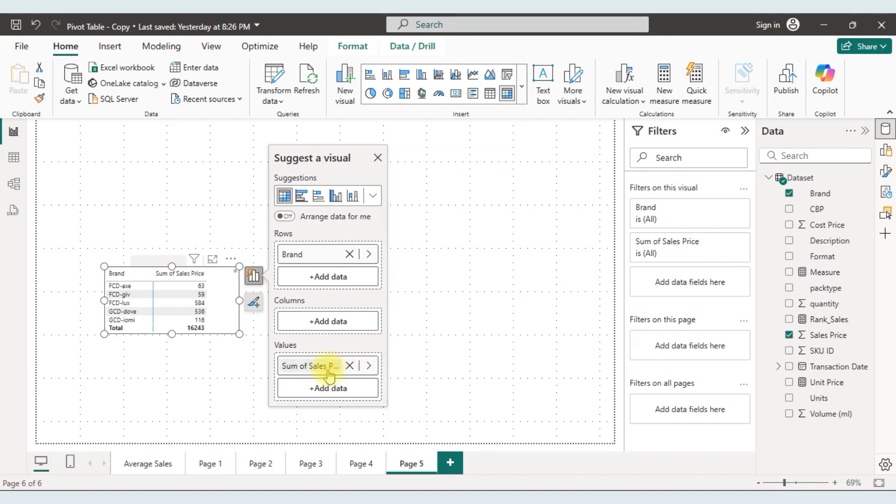
{"action": "left_click", "coordinate": [310, 366]}
{"action": "left_click", "coordinate": [412, 399]}
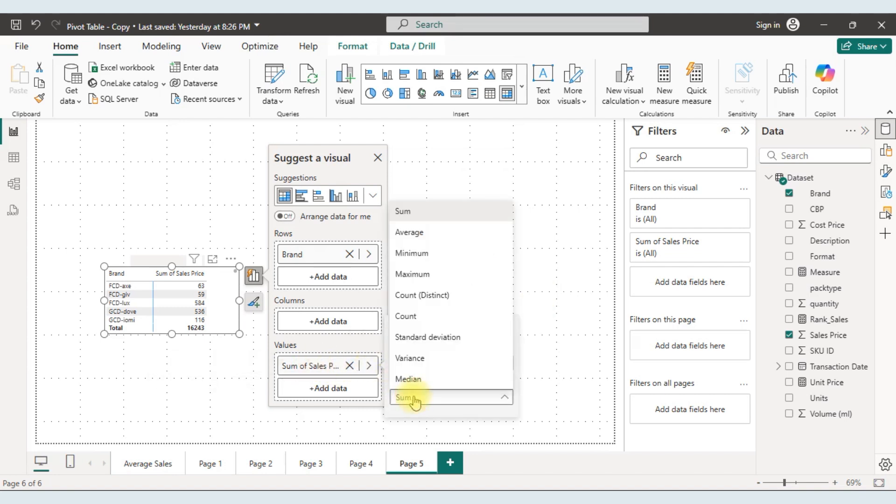
{"action": "left_click", "coordinate": [422, 238]}
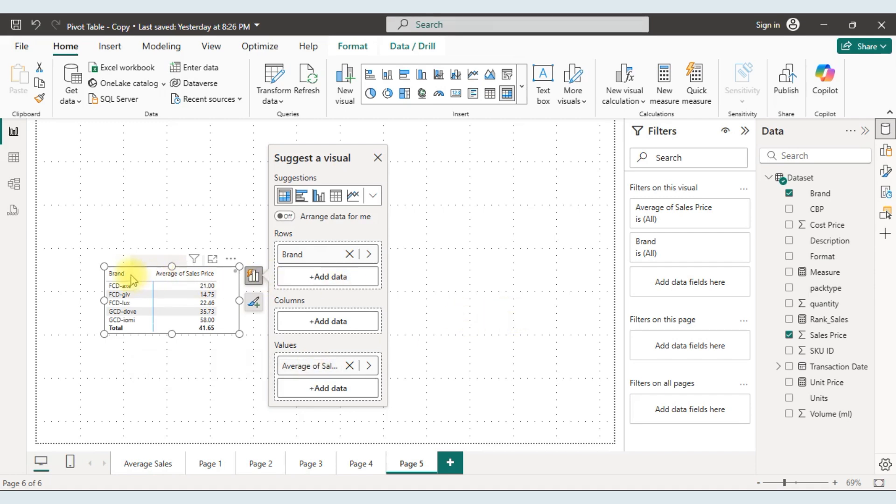
- Check the field layout and packtype filter of the PivotTable on Excel's Filter sheet, and return to the Power BI report
{"action": "key", "text": "alt+Tab"}
{"action": "key", "text": "alt+Tab"}
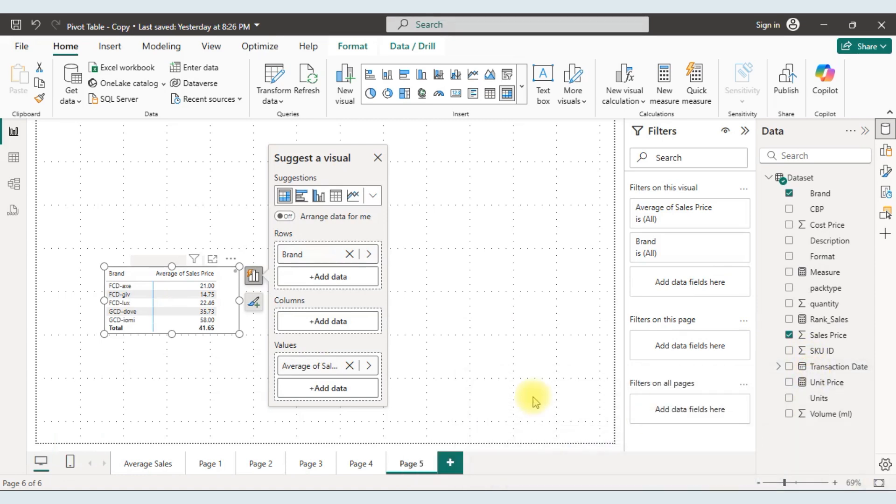
{"action": "key", "text": "alt+Tab"}
{"action": "key", "text": "alt+Tab"}
{"action": "key", "text": "alt+Tab"}
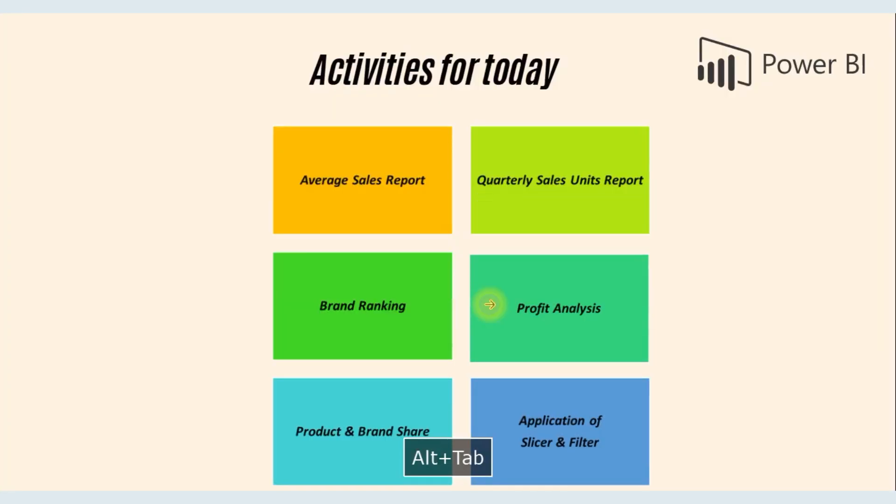
{"action": "key", "text": "alt+Tab"}
{"action": "key", "text": "alt+Tab"}
{"action": "key", "text": "alt+Tab"}
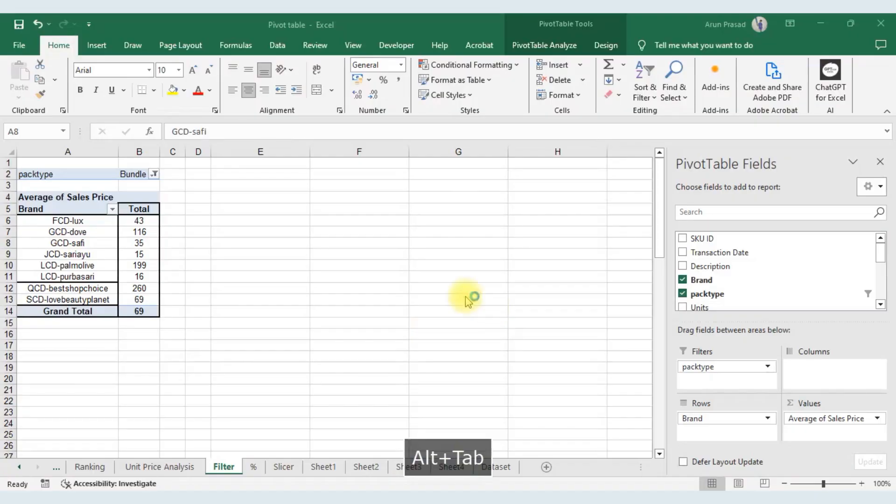
{"action": "key", "text": "alt+Tab"}
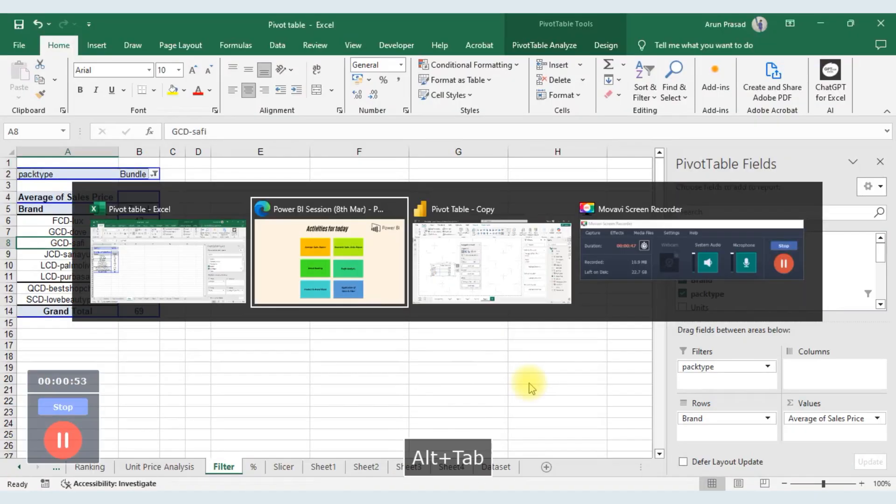
{"action": "key", "text": "alt+Tab"}
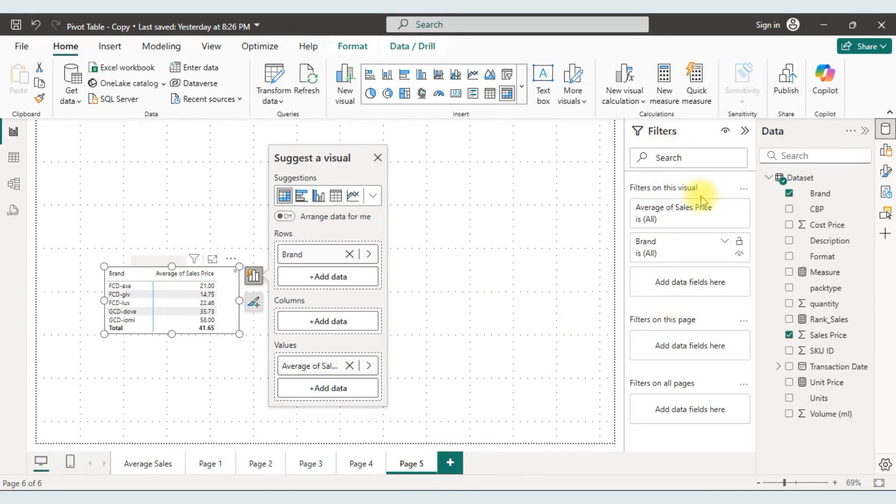
{"action": "left_click", "coordinate": [216, 50]}
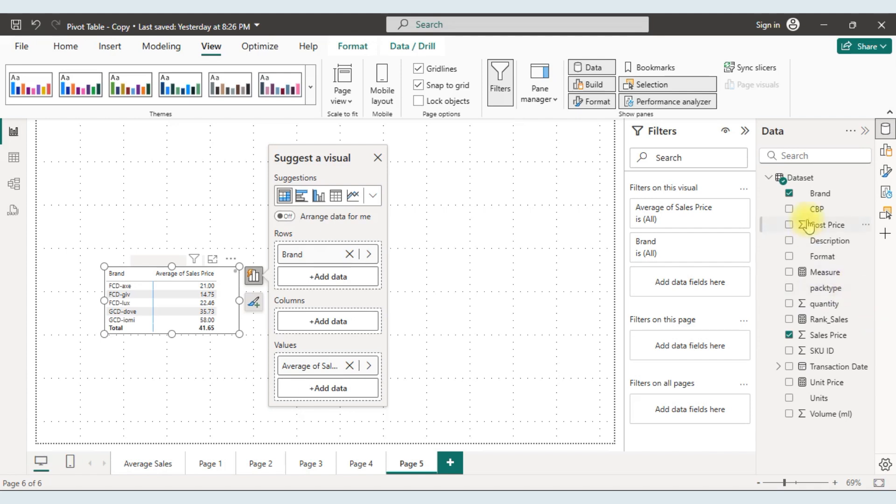
{"action": "left_click", "coordinate": [789, 289]}
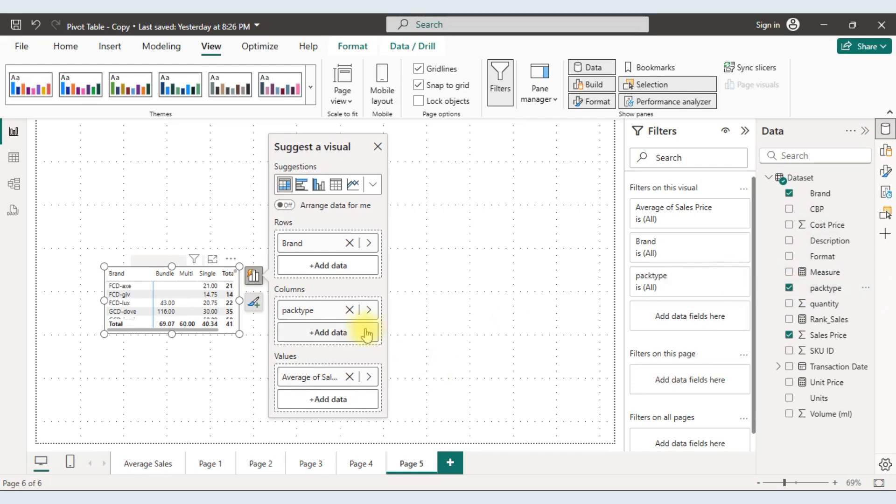
{"action": "left_click", "coordinate": [348, 310]}
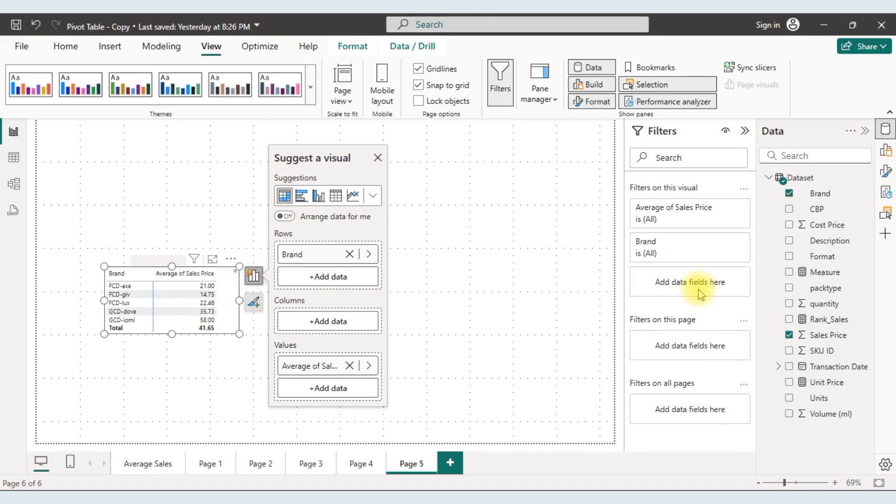
- Add packtype as a filter on this page and restrict it to Bundle for the average Sales Price matrix
{"action": "left_click", "coordinate": [698, 351]}
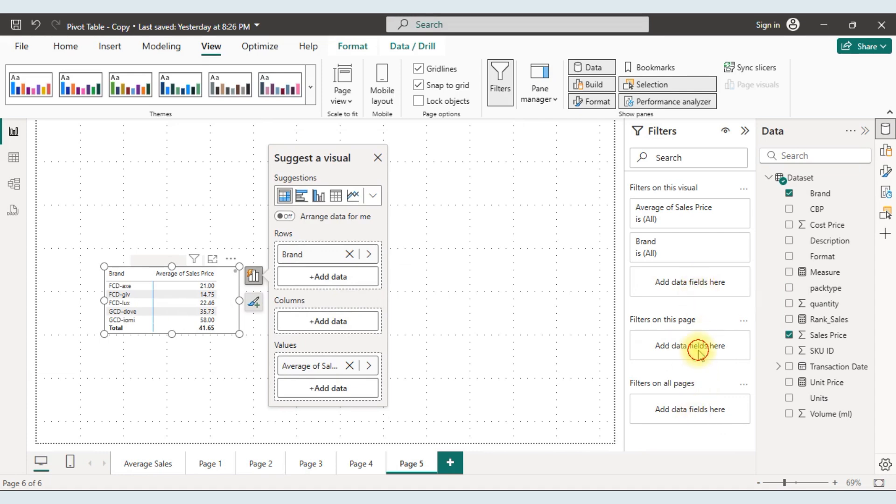
{"action": "left_click_drag", "start_coordinate": [825, 288], "coordinate": [710, 354]}
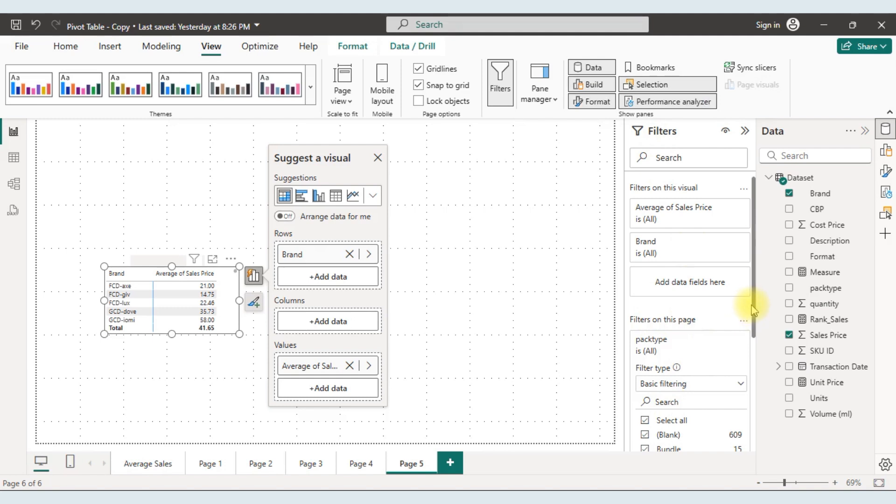
{"action": "left_click_drag", "start_coordinate": [756, 314], "coordinate": [746, 399]}
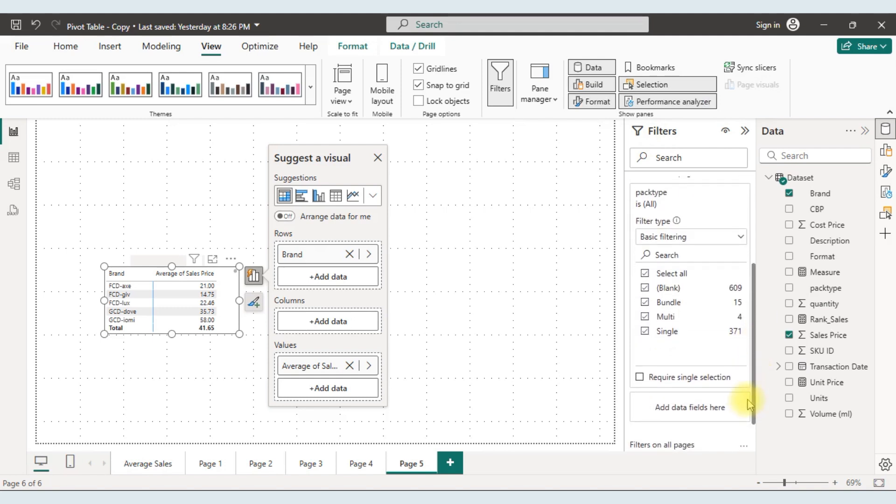
{"action": "left_click", "coordinate": [527, 335]}
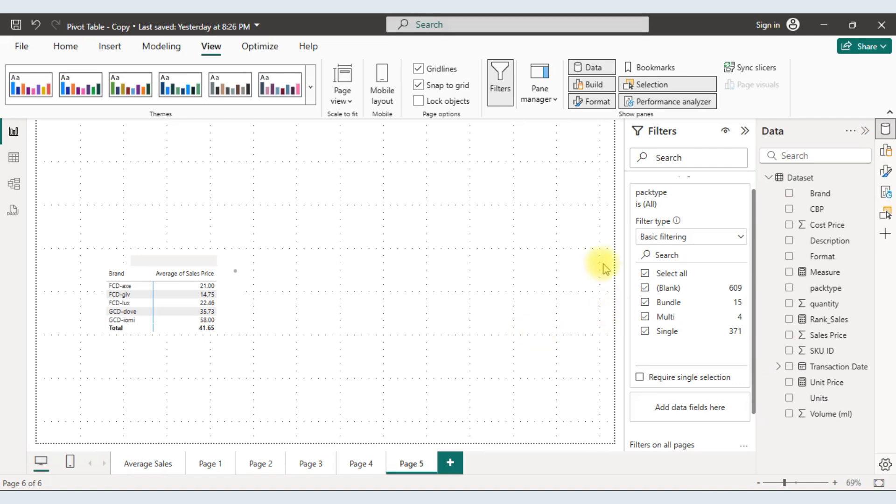
{"action": "left_click", "coordinate": [167, 311]}
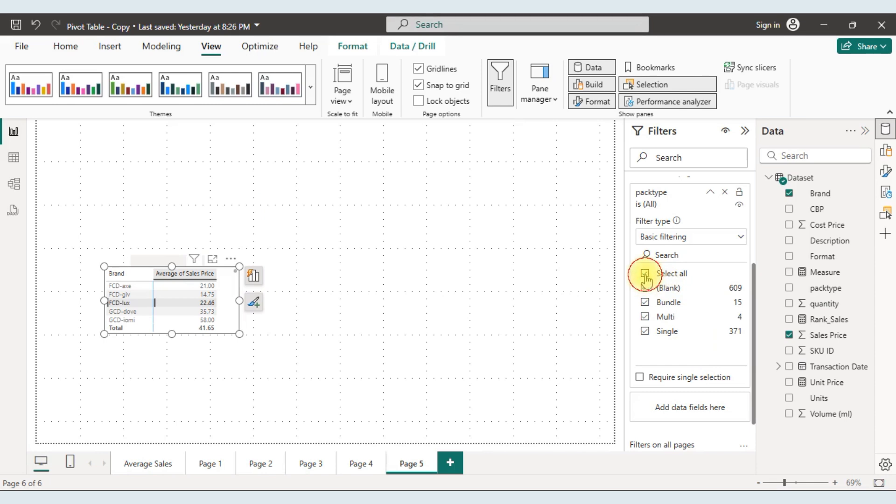
{"action": "left_click", "coordinate": [645, 302]}
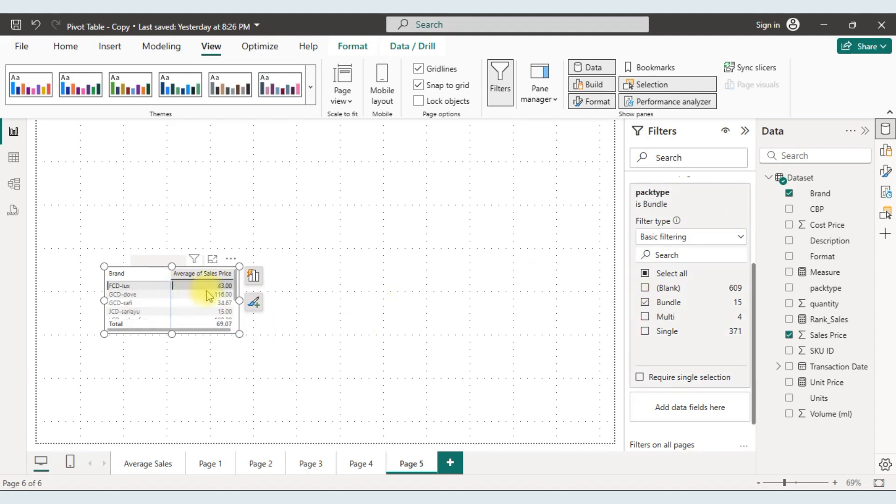
- Compare the Page 5 average Sales Price matrix with the Bundle-filtered PivotTable on Excel's Filter sheet and return to Power BI
{"action": "key", "text": "alt+Tab"}
{"action": "key", "text": "alt+Tab"}
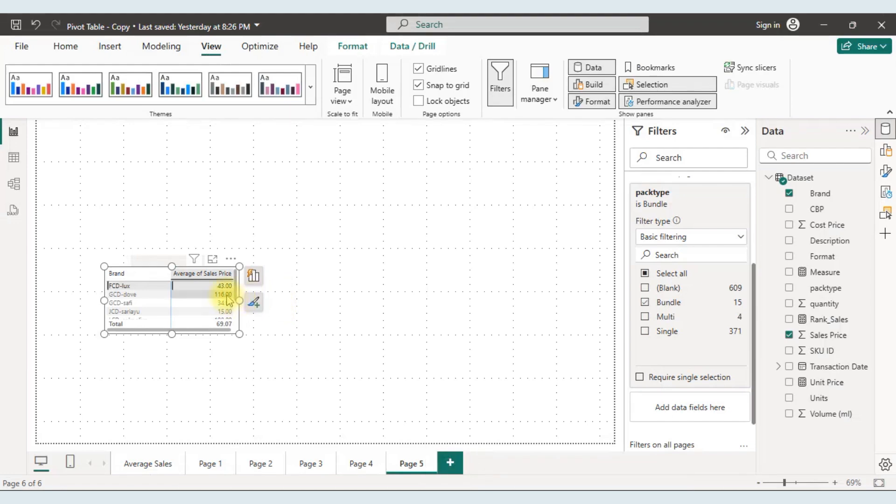
{"action": "key", "text": "alt+Tab"}
{"action": "key", "text": "alt+Tab"}
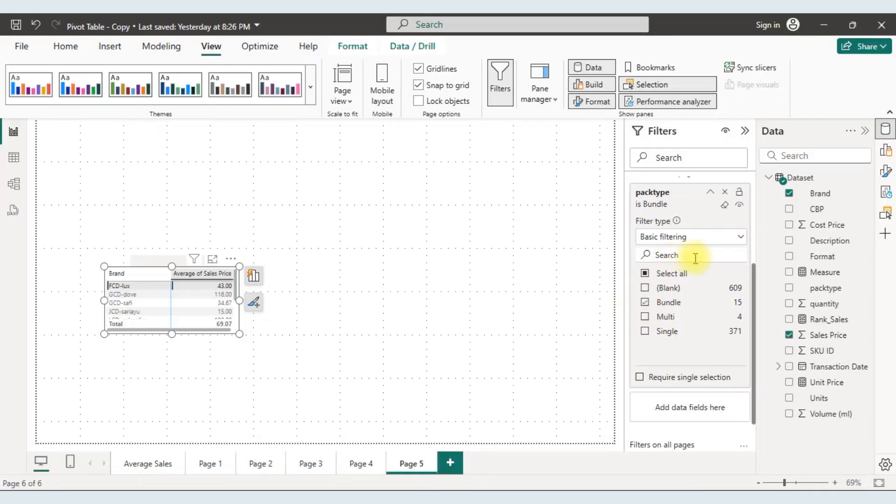
{"action": "key", "text": "alt+Tab"}
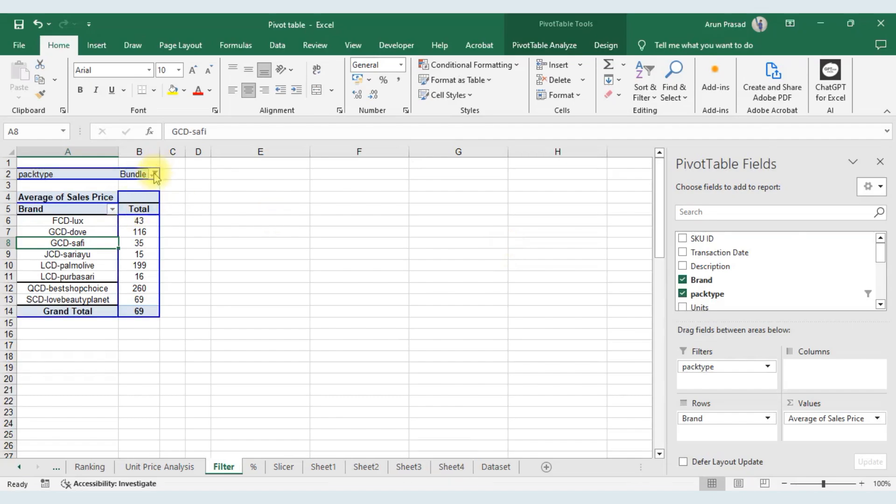
{"action": "key", "text": "alt+Tab"}
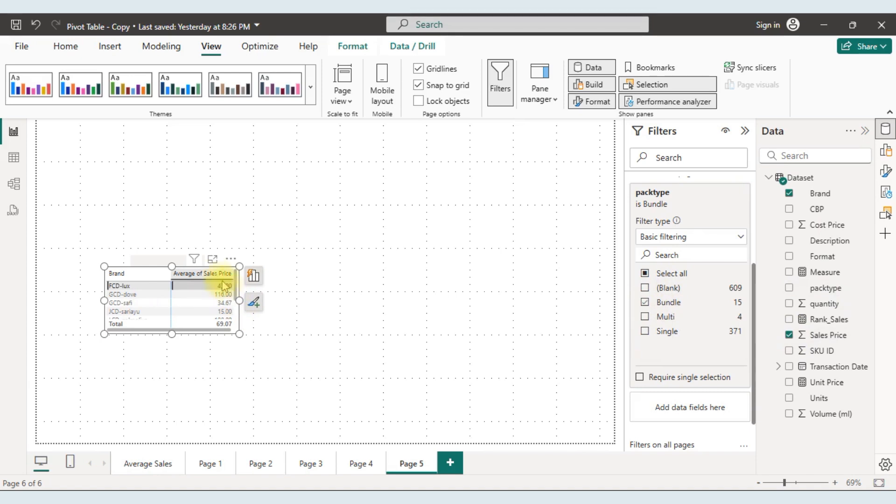
- Open the brand matrix in focus mode and check its average Sales Prices against the PivotTable on Excel's Filter sheet
{"action": "left_click", "coordinate": [213, 260]}
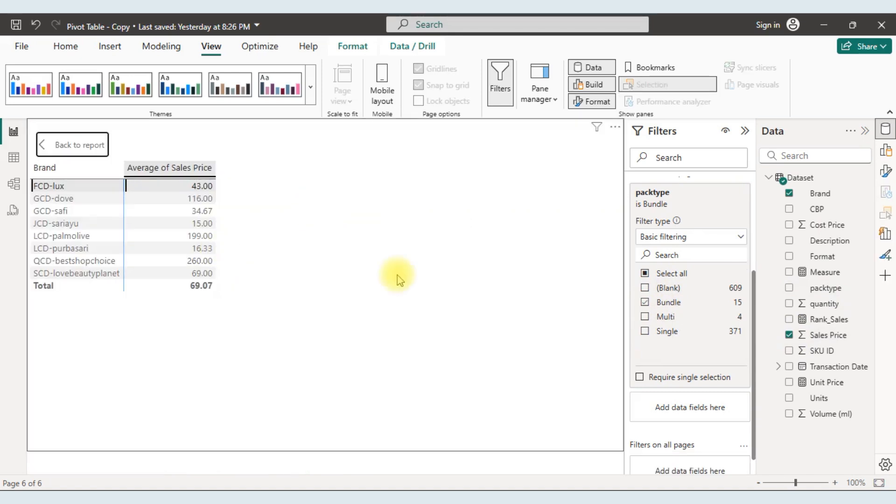
{"action": "key", "text": "alt+Tab"}
{"action": "key", "text": "alt+Tab"}
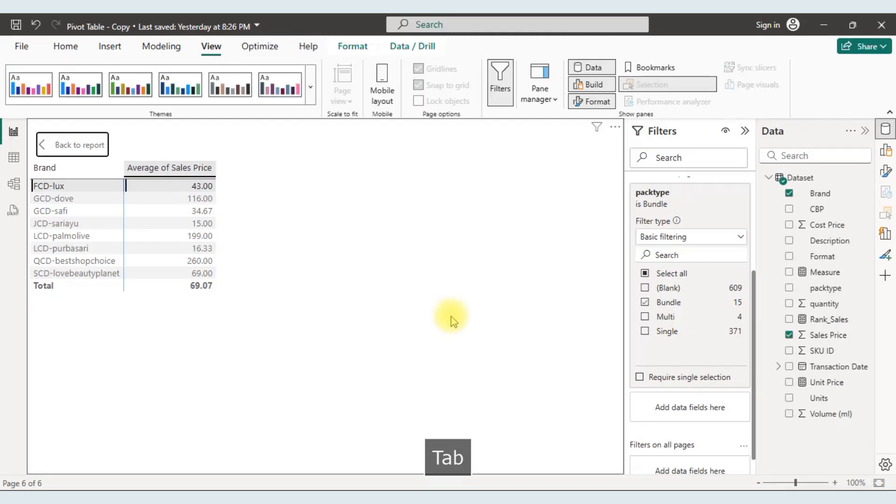
{"action": "key", "text": "alt+Tab"}
{"action": "key", "text": "alt+Tab"}
{"action": "key", "text": "alt+Tab"}
{"action": "key", "text": "alt+Tab"}
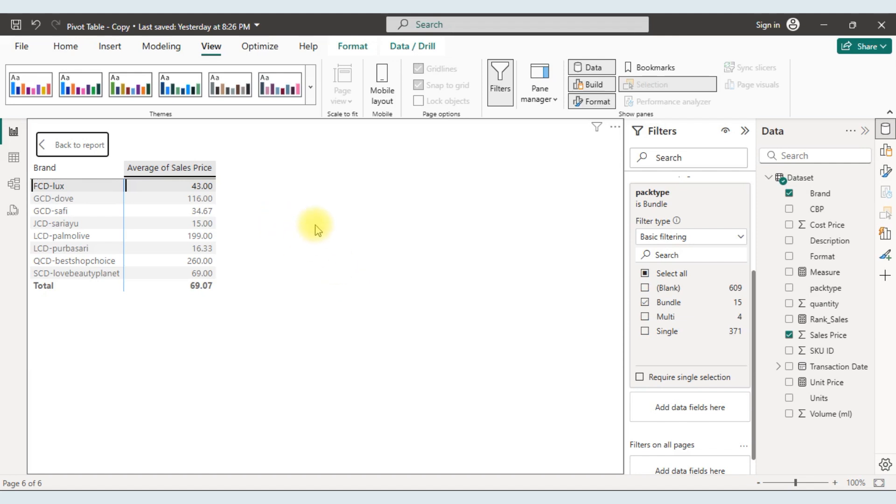
{"action": "key", "text": "alt+Tab"}
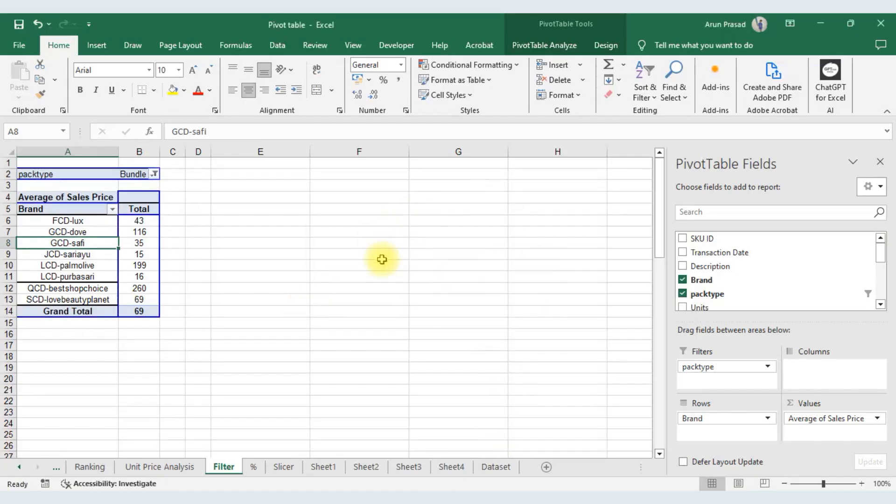
- Switch to Excel's Slicer sheet and view the Sales Price by brand and year report with its packtype and Format slicers
{"action": "key", "text": "alt+Tab"}
{"action": "key", "text": "alt+Tab"}
{"action": "key", "text": "alt+Tab"}
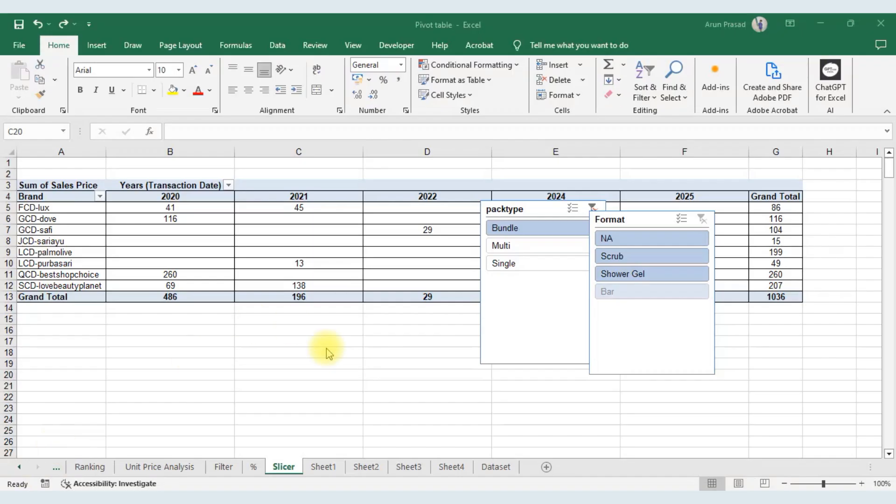
{"action": "left_click", "coordinate": [814, 385]}
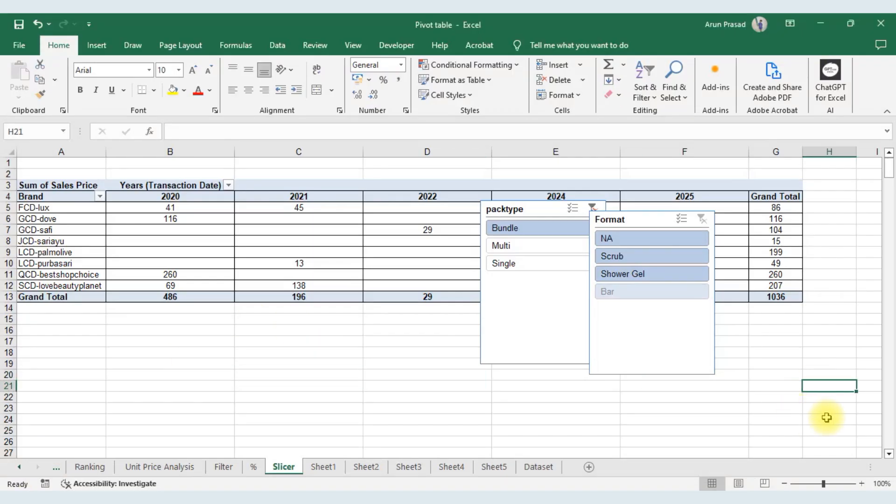
- Create a PivotTable on a new worksheet from all the data on the Dataset sheet
{"action": "key", "text": "ctrl+Page_Down"}
{"action": "key", "text": "ctrl+Page_Down"}
{"action": "key", "text": "ctrl+Page_Down"}
{"action": "key", "text": "ctrl+Page_Down"}
{"action": "key", "text": "ctrl+Page_Down"}
{"action": "key", "text": "ctrl+Page_Down"}
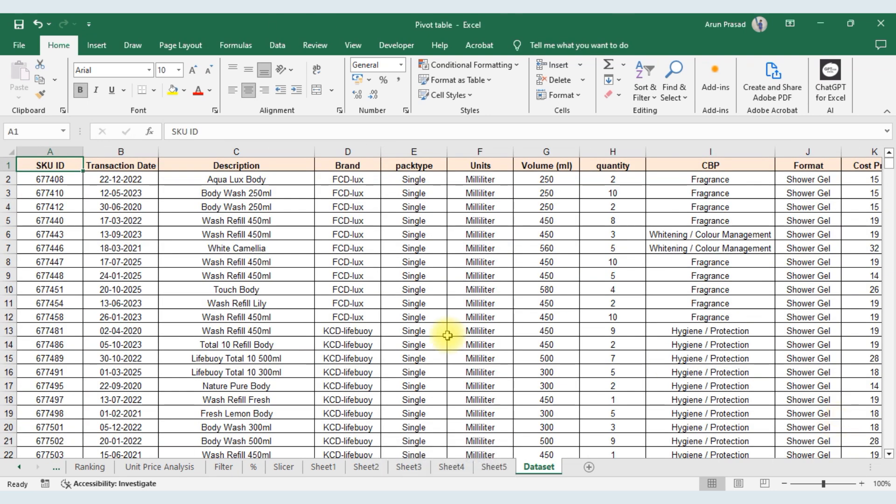
{"action": "key", "text": "ctrl+a"}
{"action": "key", "text": "alt+d"}
{"action": "key", "text": "p"}
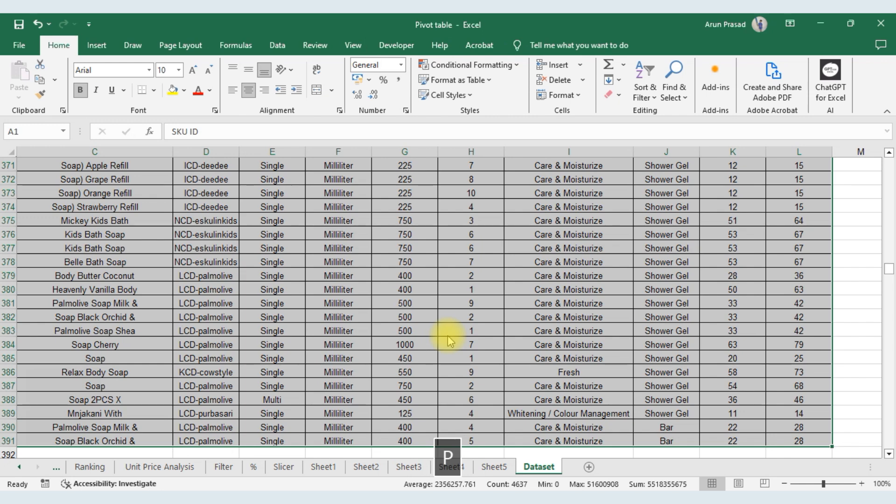
{"action": "key", "text": "Return"}
{"action": "key", "text": "Return"}
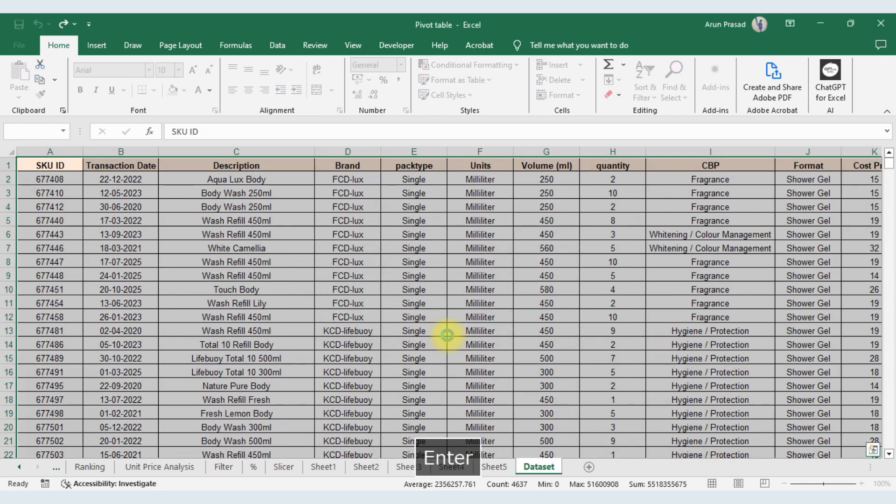
{"action": "key", "text": "Return"}
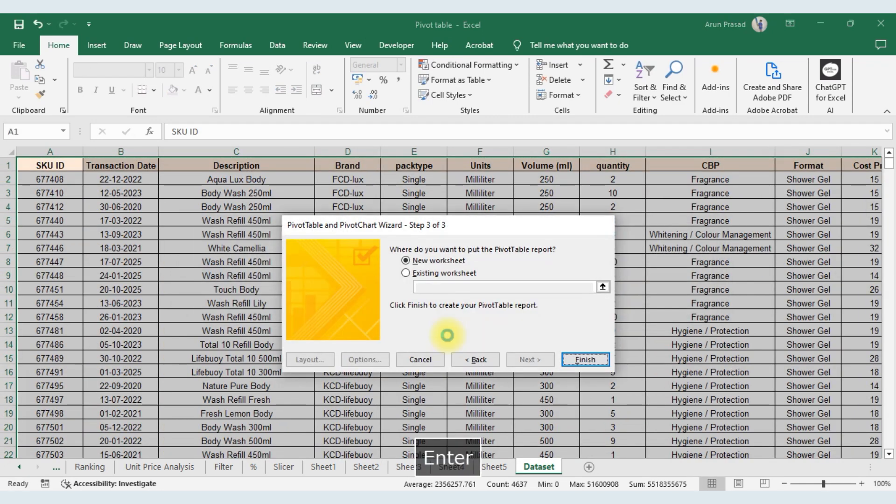
{"action": "key", "text": "Return"}
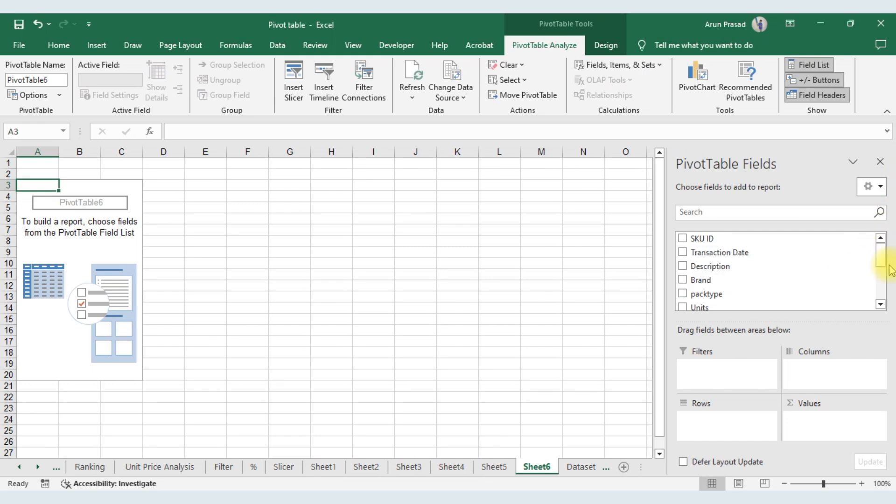
- Build the PivotTable with Brand in rows, Transaction Date in columns and Sum of Sales Price in values
{"action": "left_click_drag", "start_coordinate": [700, 280], "coordinate": [717, 434]}
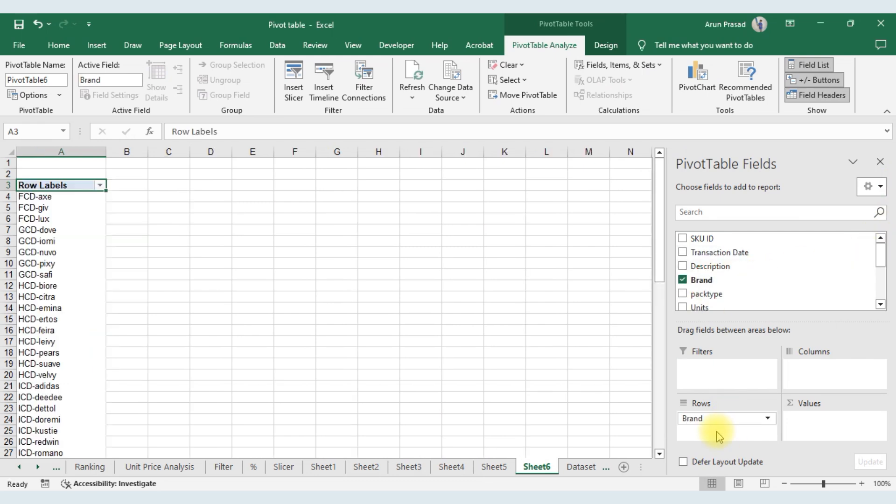
{"action": "left_click_drag", "start_coordinate": [728, 256], "coordinate": [821, 375]}
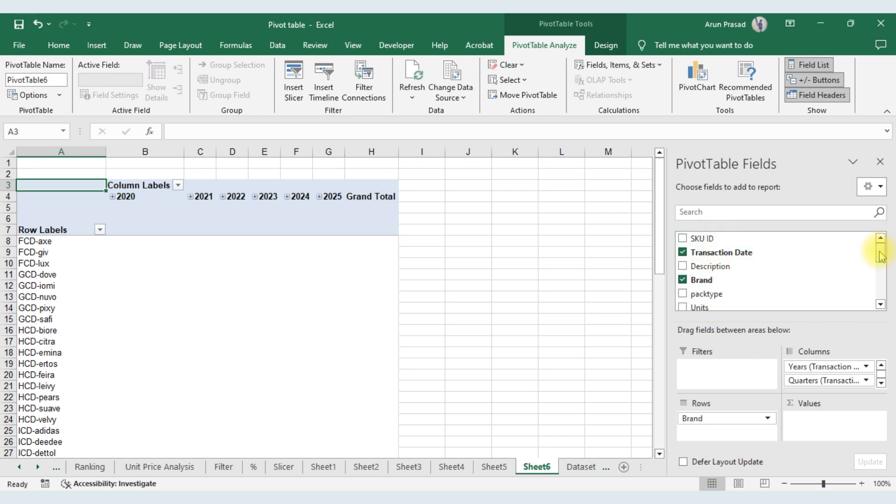
{"action": "left_click_drag", "start_coordinate": [880, 255], "coordinate": [880, 286]}
{"action": "left_click_drag", "start_coordinate": [743, 264], "coordinate": [820, 427]}
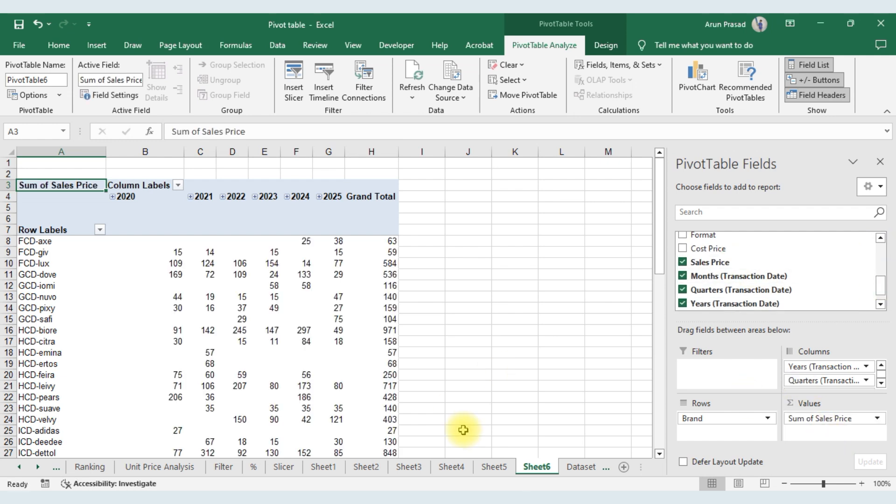
- Examine the finished example report on the Slicer sheet, passing through the neighbouring sheets
{"action": "key", "text": "ctrl+Page_Up"}
{"action": "key", "text": "ctrl+Page_Up"}
{"action": "key", "text": "ctrl+Page_Up"}
{"action": "key", "text": "ctrl+Page_Up"}
{"action": "key", "text": "ctrl+Page_Up"}
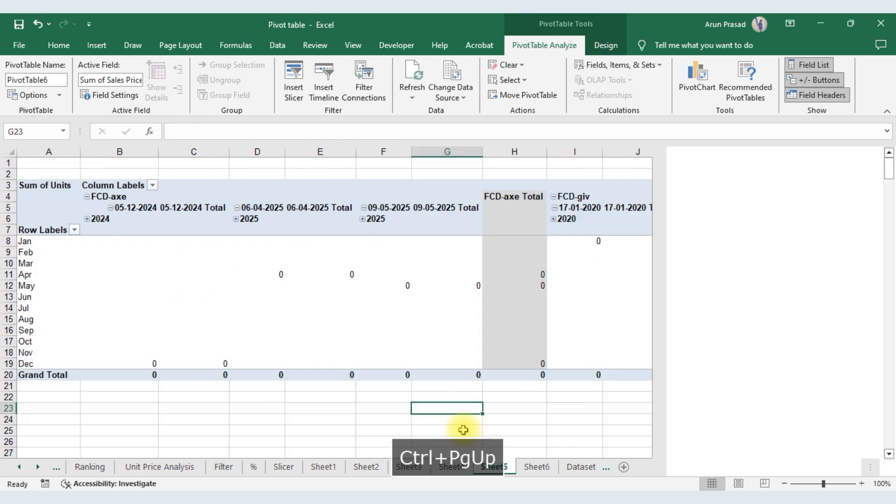
{"action": "key", "text": "ctrl+Page_Up"}
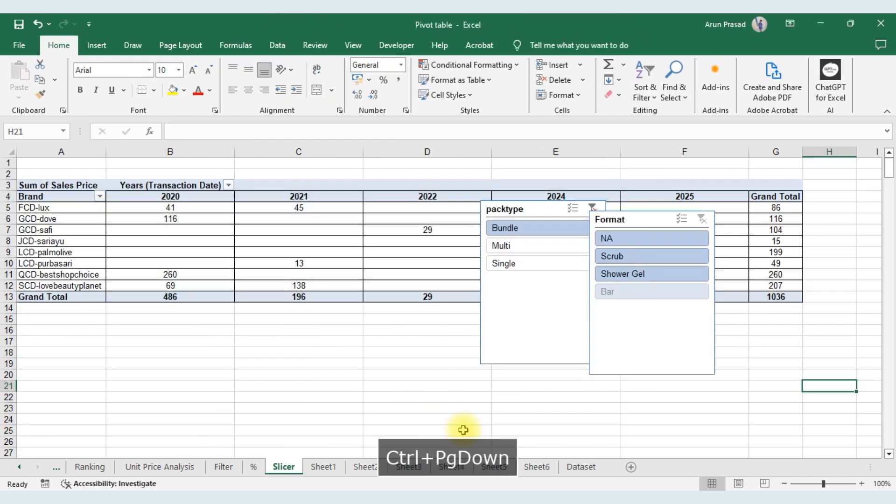
{"action": "key", "text": "ctrl+Page_Down"}
{"action": "key", "text": "ctrl+Page_Up"}
{"action": "key", "text": "ctrl+Page_Up"}
{"action": "key", "text": "ctrl+Page_Up"}
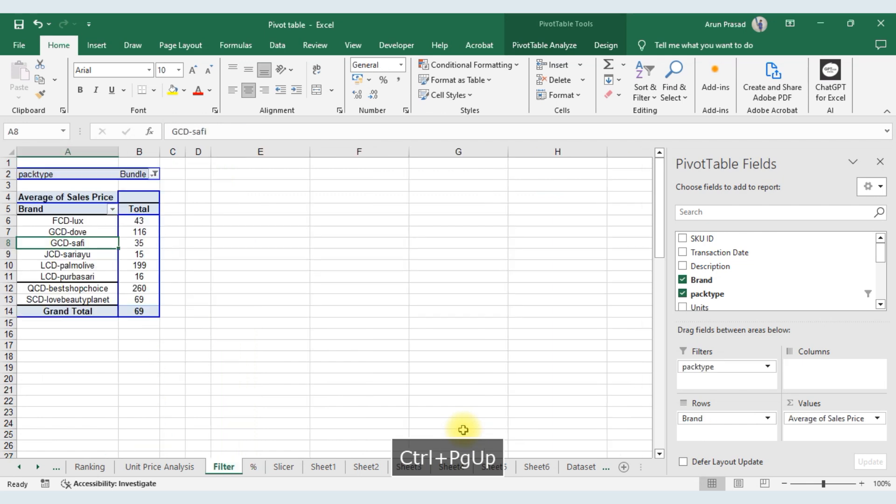
{"action": "key", "text": "ctrl+Page_Down"}
{"action": "key", "text": "ctrl+Page_Down"}
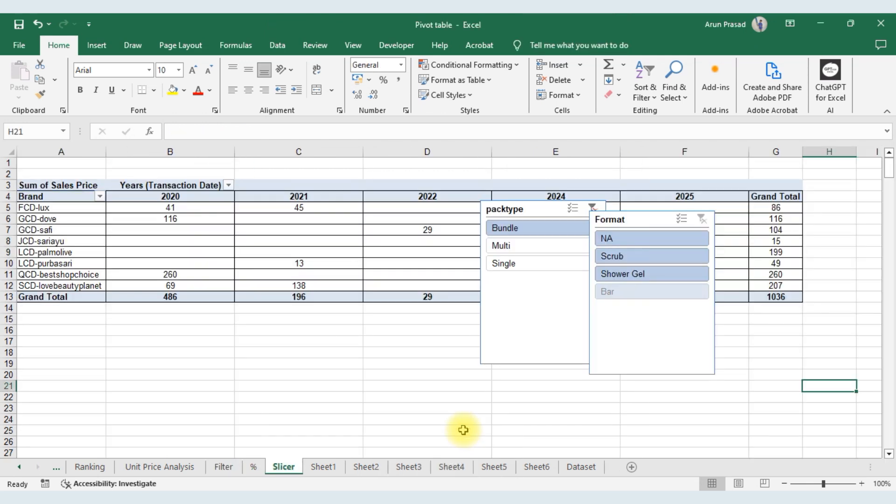
- Go back to Sheet6 containing the new Sales Price PivotTable
{"action": "key", "text": "ctrl+Page_Down"}
{"action": "key", "text": "ctrl+Page_Down"}
{"action": "key", "text": "ctrl+Page_Down"}
{"action": "key", "text": "ctrl+Page_Down"}
{"action": "key", "text": "ctrl+Page_Down"}
{"action": "key", "text": "ctrl+Page_Down"}
{"action": "key", "text": "ctrl+Page_Down"}
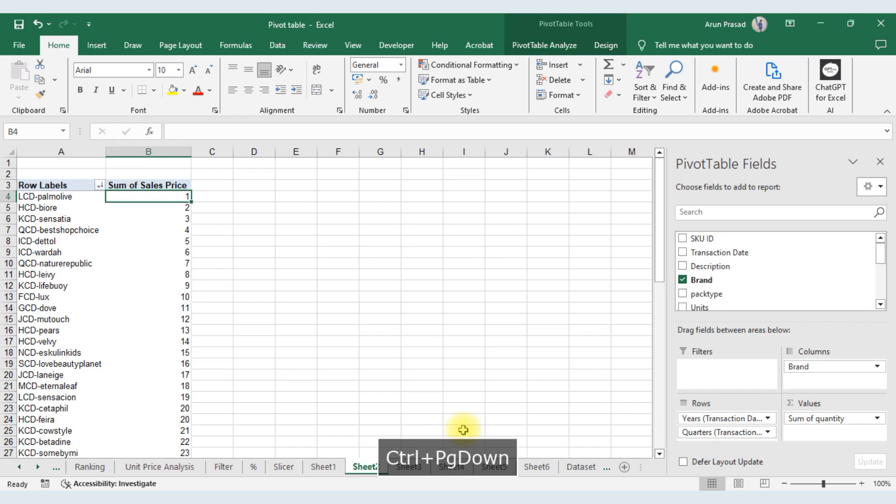
{"action": "key", "text": "ctrl+Page_Up"}
{"action": "key", "text": "ctrl+Page_Up"}
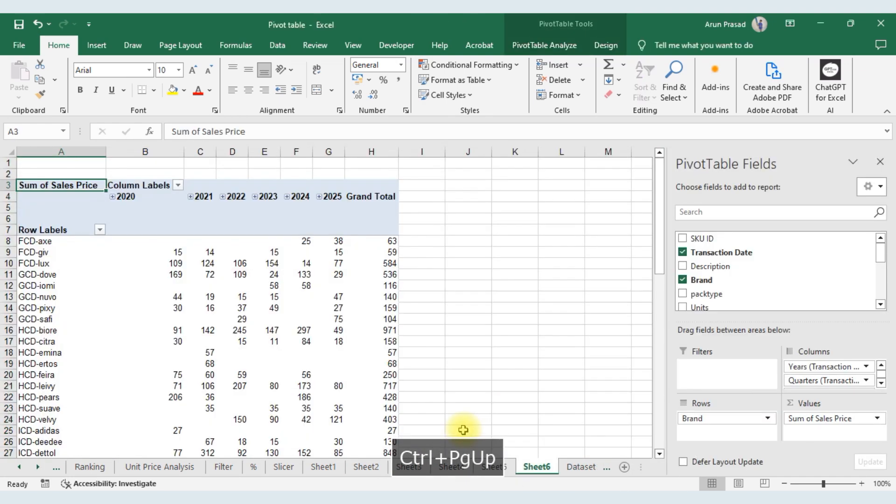
{"action": "key", "text": "ctrl+Page_Down"}
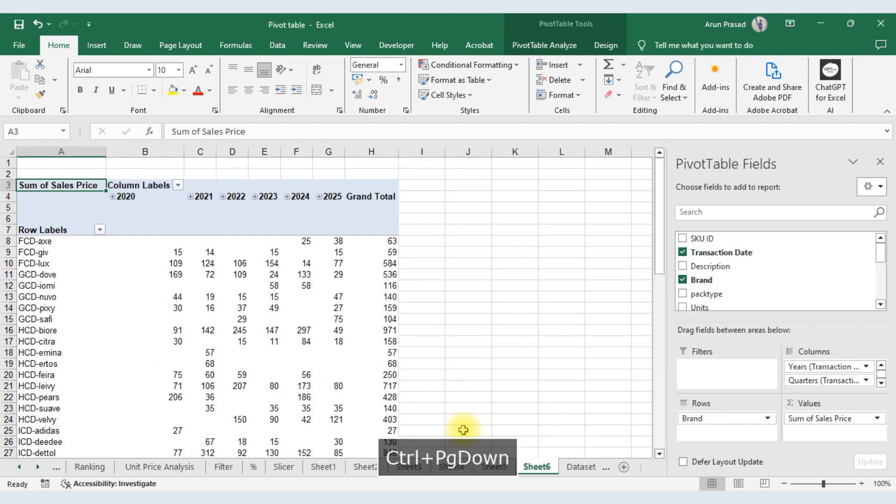
{"action": "left_click", "coordinate": [574, 272]}
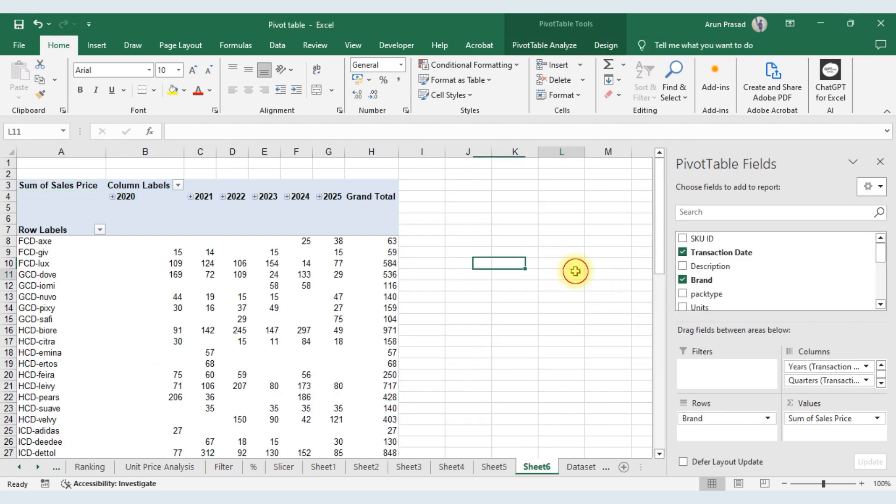
{"action": "left_click_drag", "start_coordinate": [168, 150], "coordinate": [408, 194]}
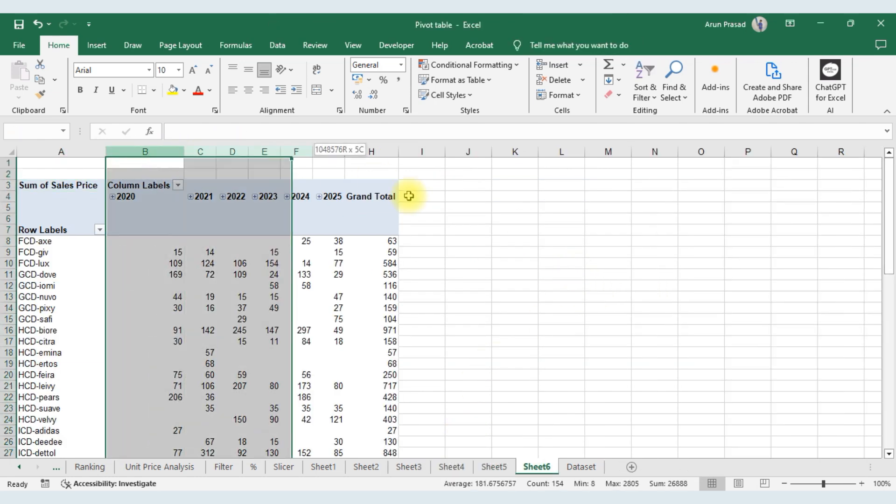
{"action": "left_click", "coordinate": [626, 283]}
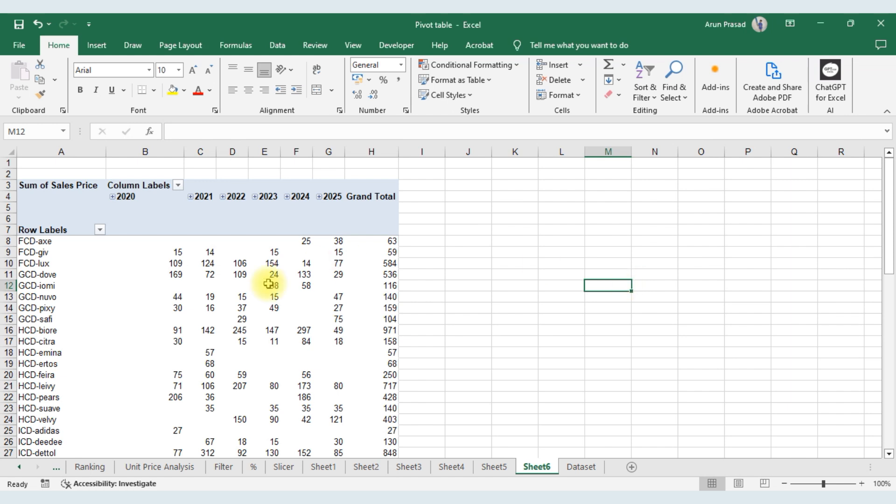
- Insert slicers for SKU ID and Format for the Sheet6 PivotTable
{"action": "left_click", "coordinate": [253, 285]}
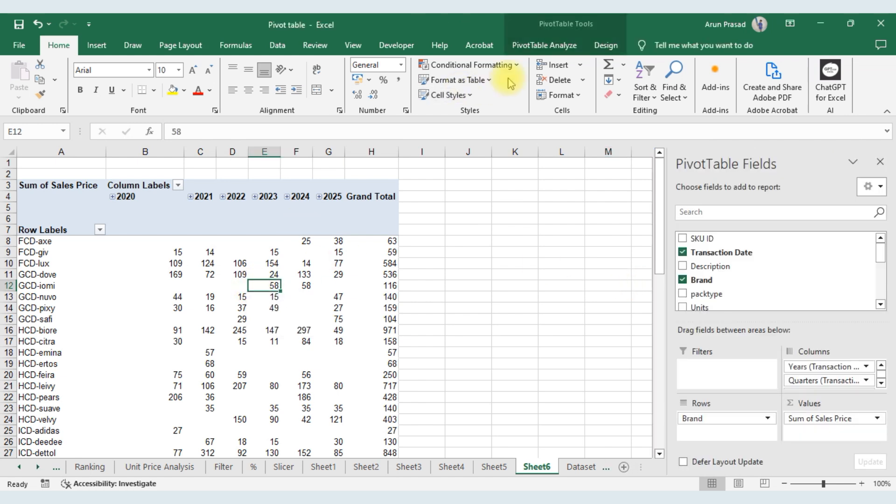
{"action": "left_click", "coordinate": [541, 50]}
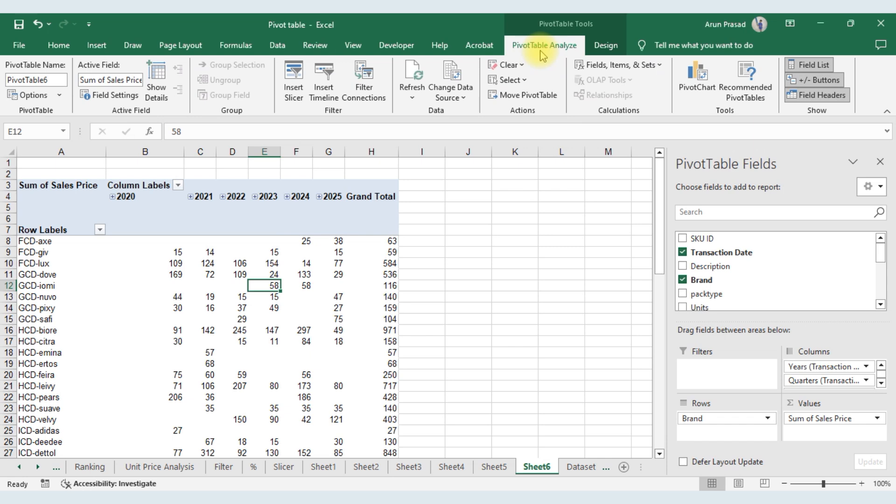
{"action": "left_click", "coordinate": [295, 91]}
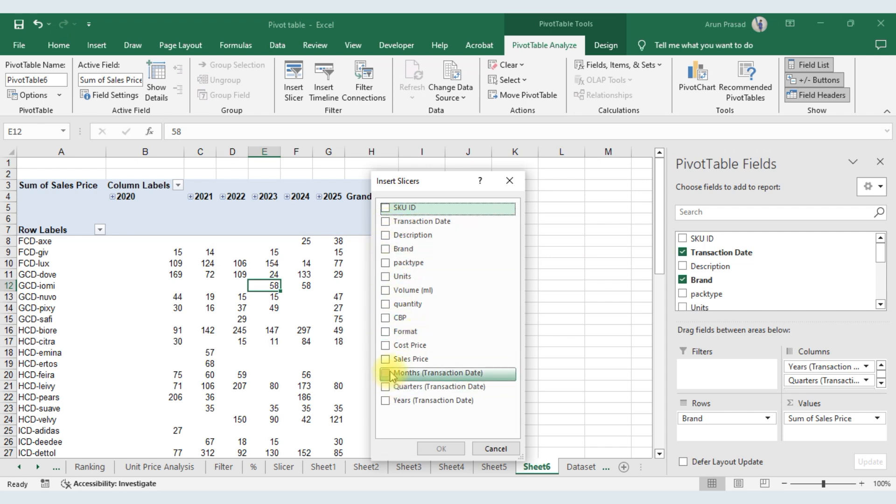
{"action": "left_click", "coordinate": [391, 333]}
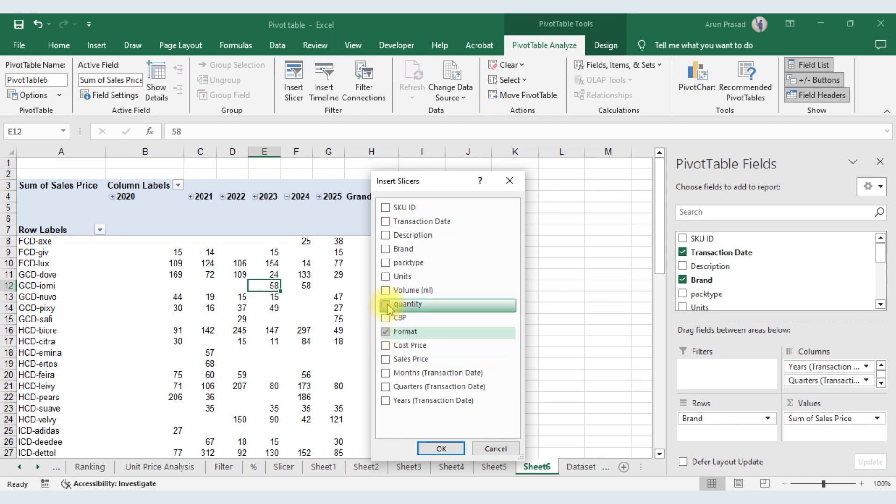
{"action": "left_click", "coordinate": [387, 209]}
{"action": "left_click", "coordinate": [443, 448]}
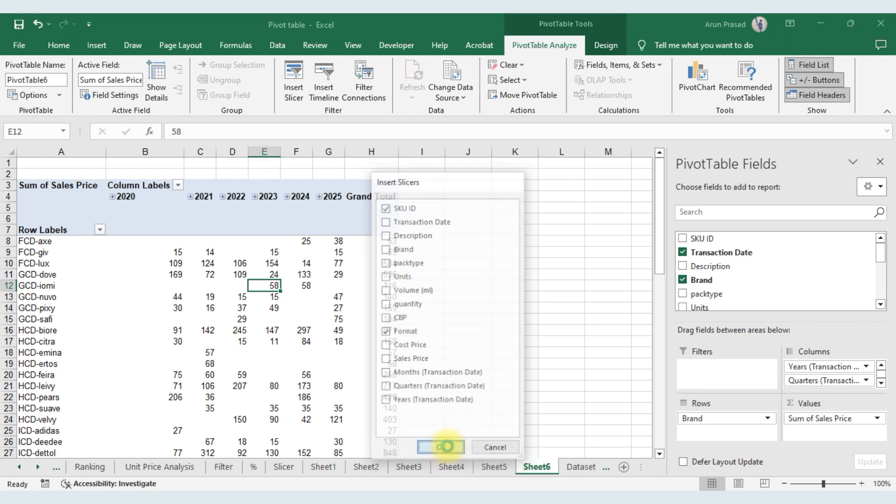
- Place the Format and SKU ID slicers beside the PivotTable and filter the report to the NA format
{"action": "left_click_drag", "start_coordinate": [369, 245], "coordinate": [630, 217]}
{"action": "left_click_drag", "start_coordinate": [322, 214], "coordinate": [456, 168]}
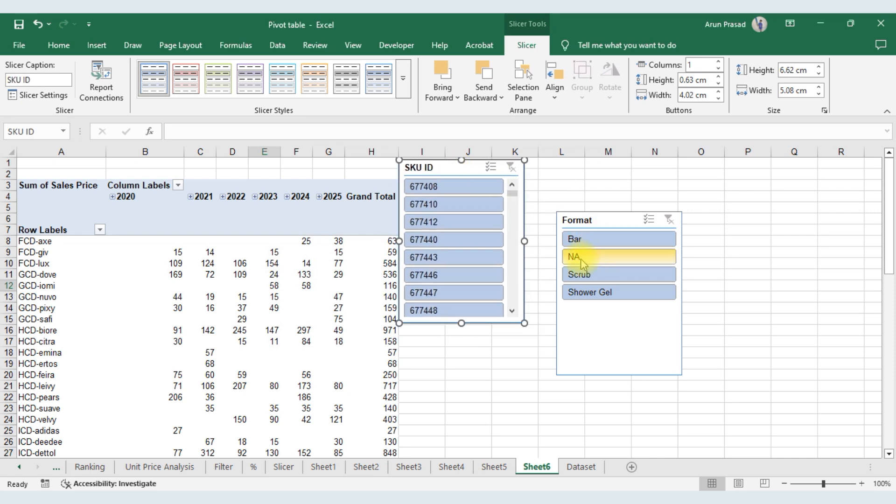
{"action": "left_click", "coordinate": [581, 261]}
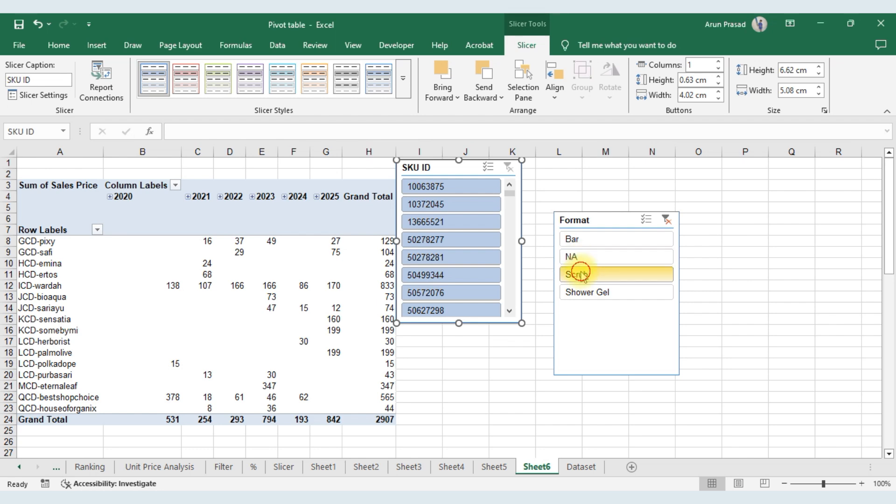
- Filter the Sheet6 PivotTable through the Format slicer by Scrub, Shower Gel and NA in turn
{"action": "left_click", "coordinate": [583, 274]}
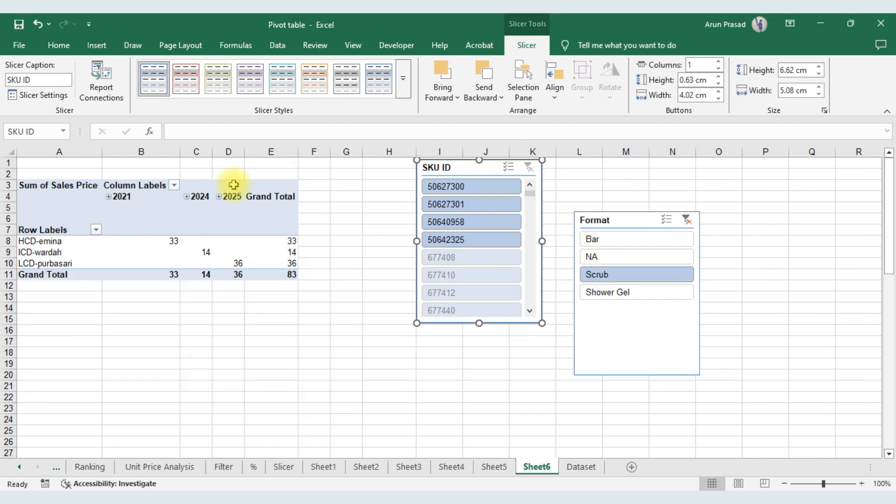
{"action": "mouse_move", "coordinate": [253, 242]}
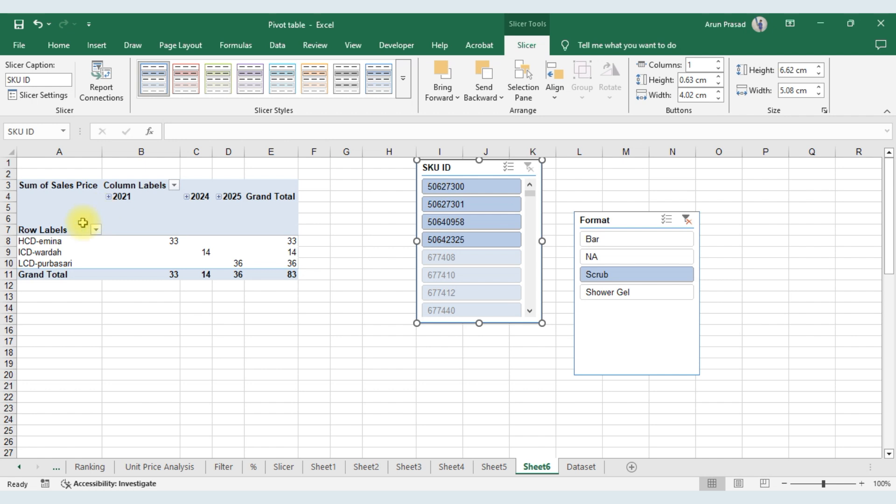
{"action": "mouse_move", "coordinate": [146, 207]}
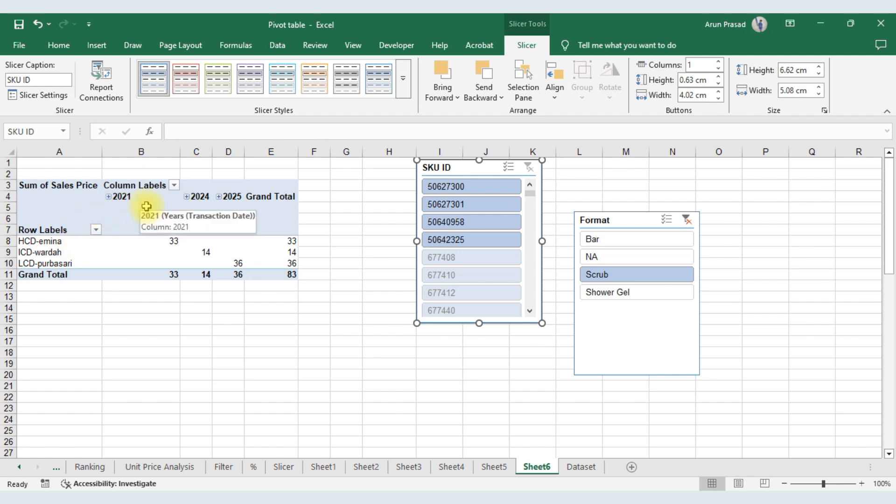
{"action": "left_click", "coordinate": [607, 292]}
{"action": "left_click", "coordinate": [593, 255]}
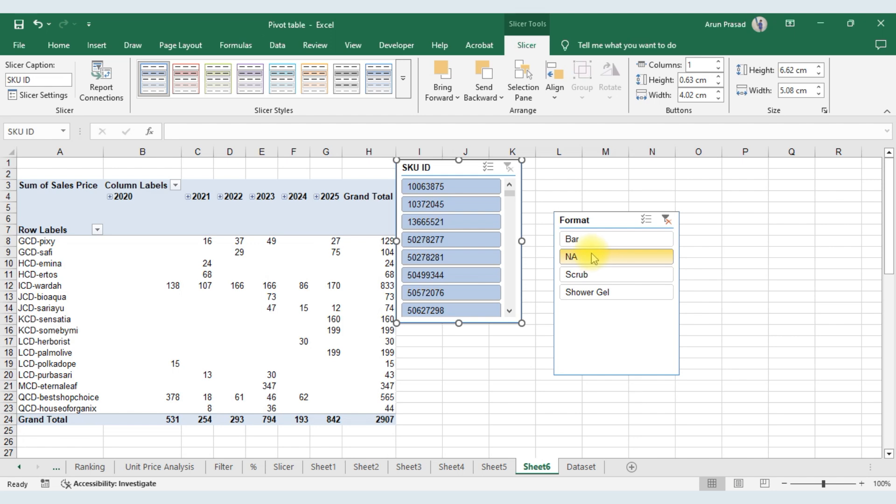
- Clear the Format slicer's filter and, after trying Bar and NA, leave the PivotTable filtered to the Bar format
{"action": "left_click", "coordinate": [668, 219]}
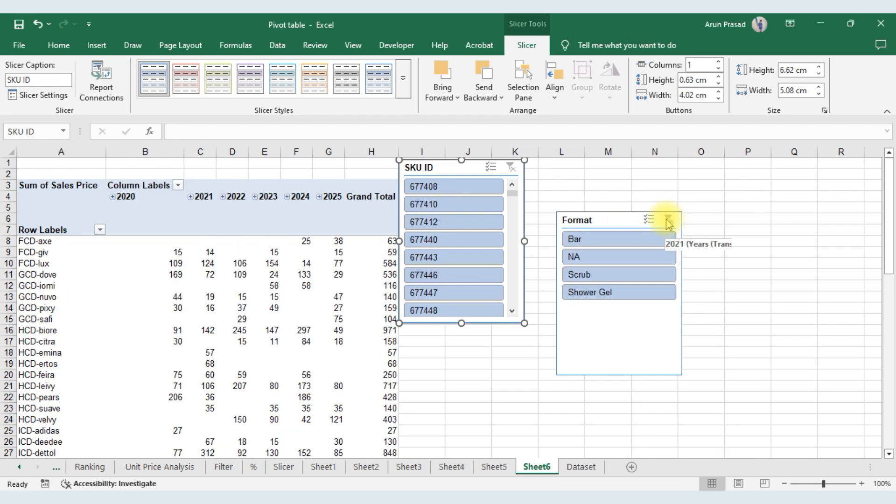
{"action": "left_click", "coordinate": [582, 246]}
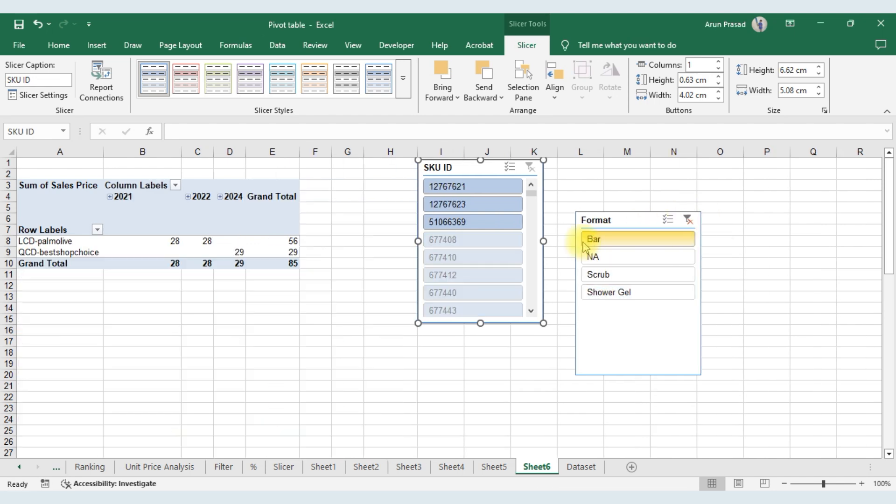
{"action": "left_click", "coordinate": [598, 259]}
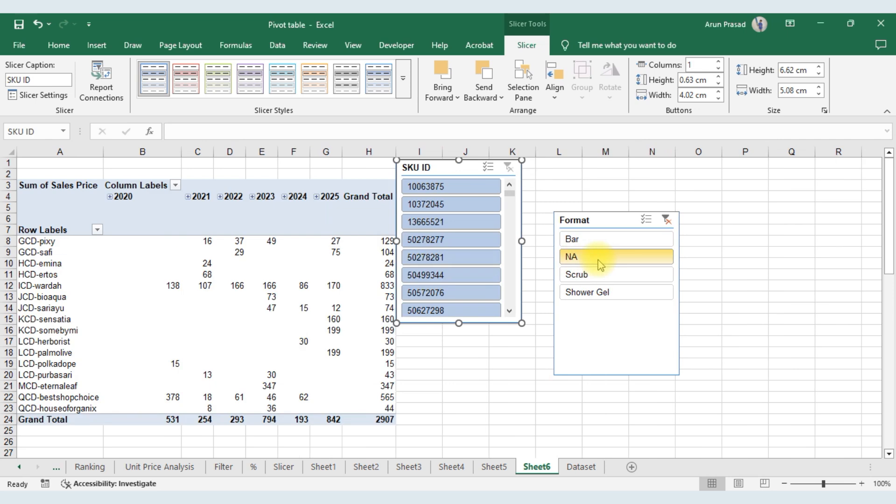
{"action": "left_click", "coordinate": [597, 243]}
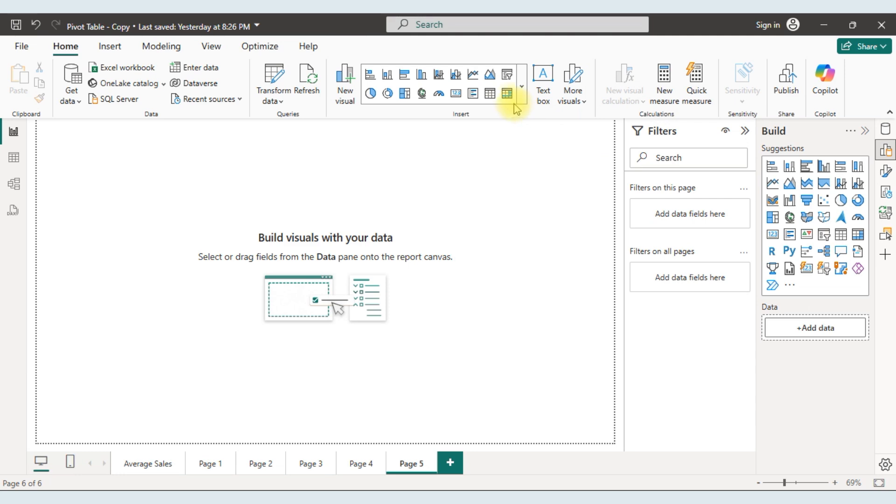
- Insert a matrix visual on Page 5 of the Power BI report with Brand as rows and Transaction Date as columns
{"action": "left_click", "coordinate": [506, 93]}
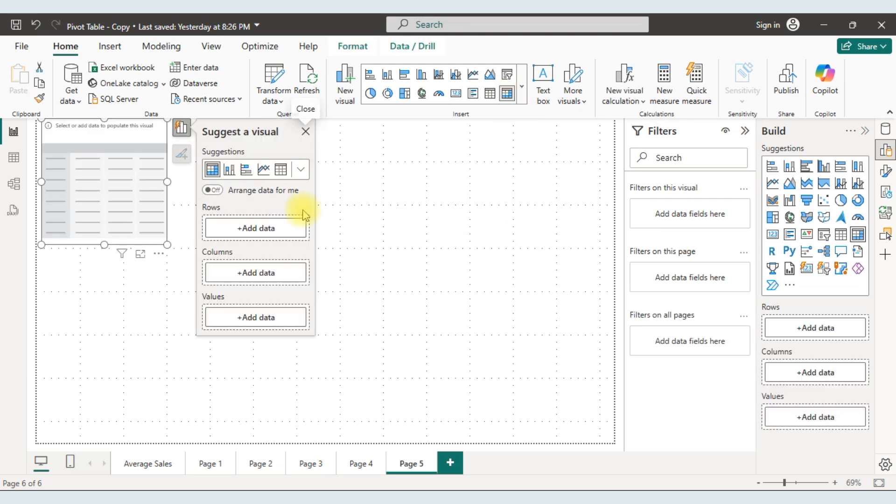
{"action": "left_click", "coordinate": [278, 229]}
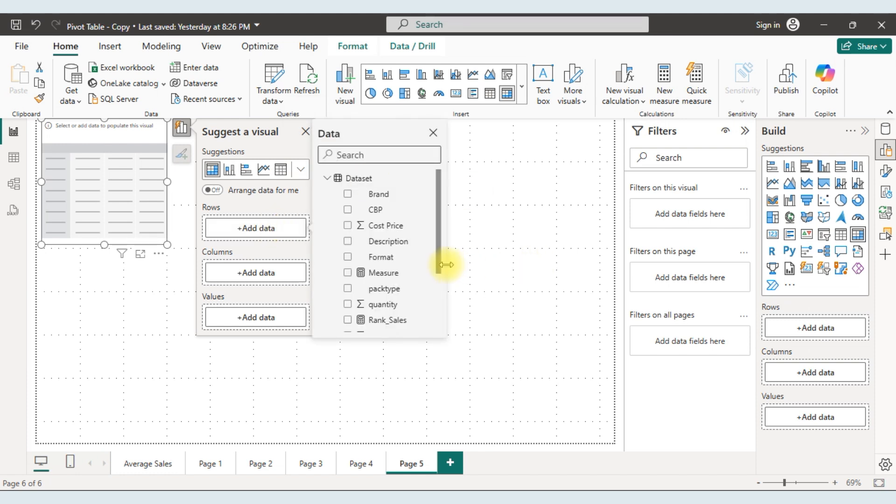
{"action": "left_click", "coordinate": [347, 194]}
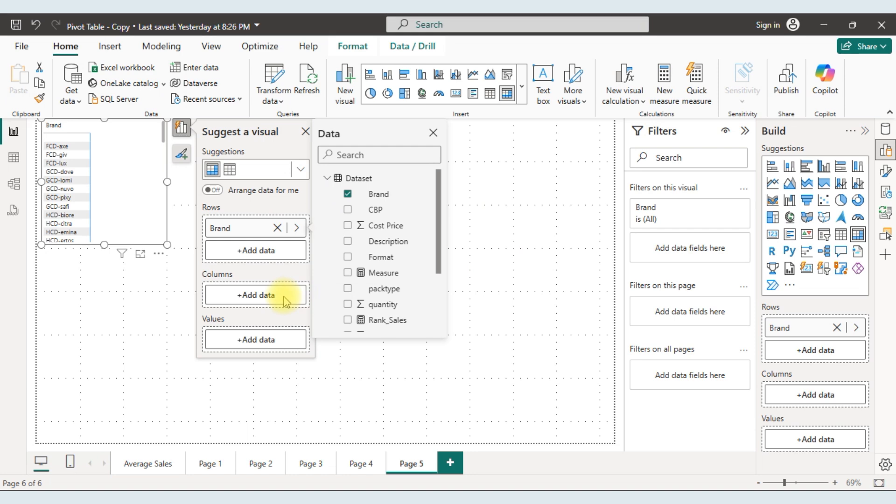
{"action": "left_click", "coordinate": [285, 298]}
{"action": "left_click_drag", "start_coordinate": [434, 290], "coordinate": [442, 372]}
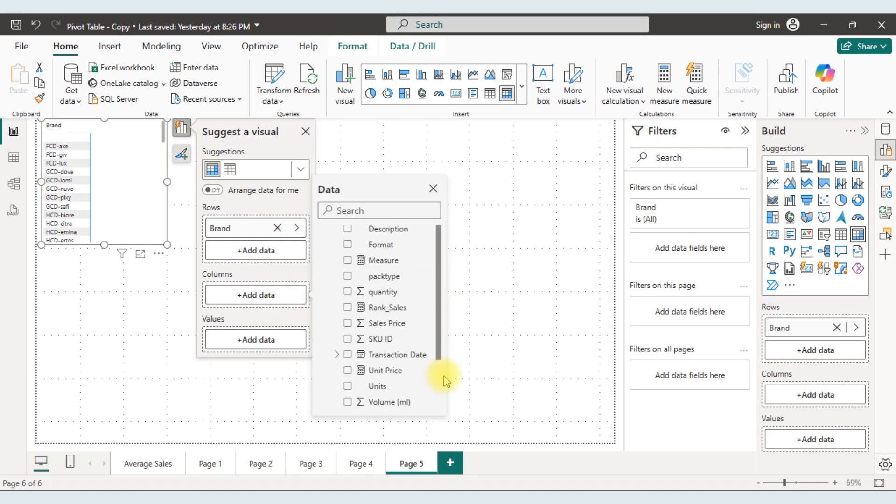
{"action": "left_click", "coordinate": [347, 355]}
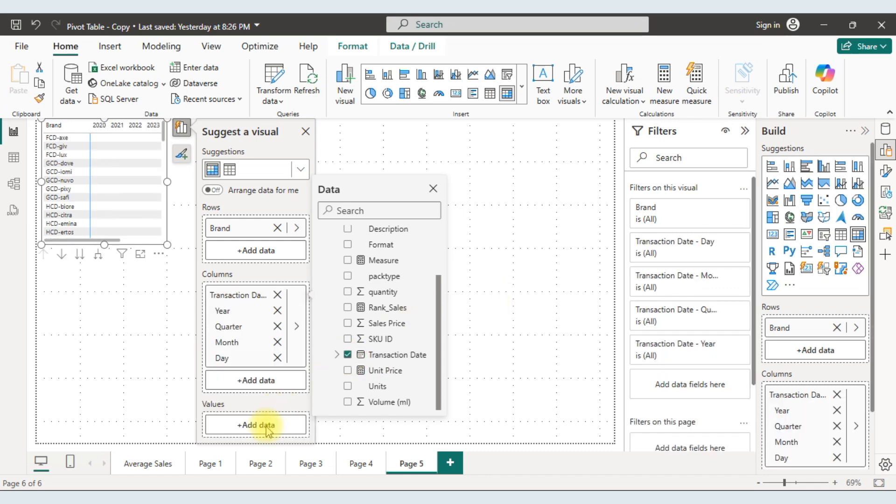
- Add Sales Price as the matrix values and compare the matrix with the Sheet6 PivotTable in Excel
{"action": "left_click", "coordinate": [266, 426]}
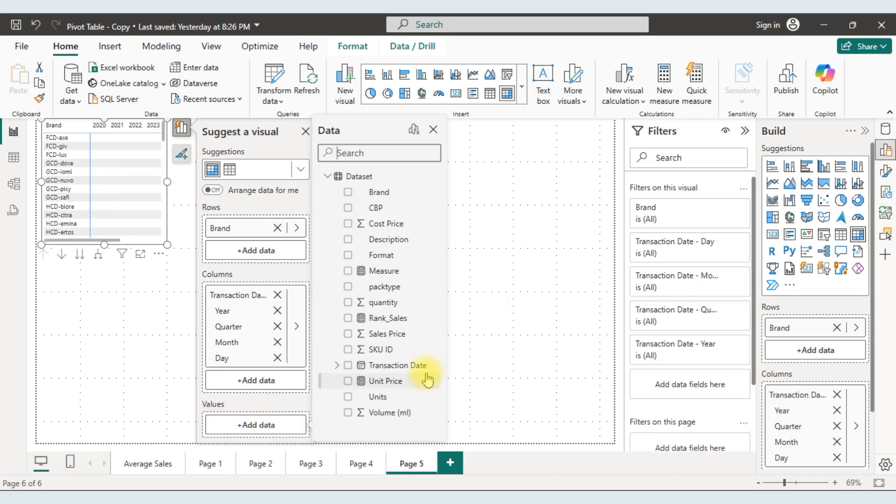
{"action": "left_click", "coordinate": [348, 335]}
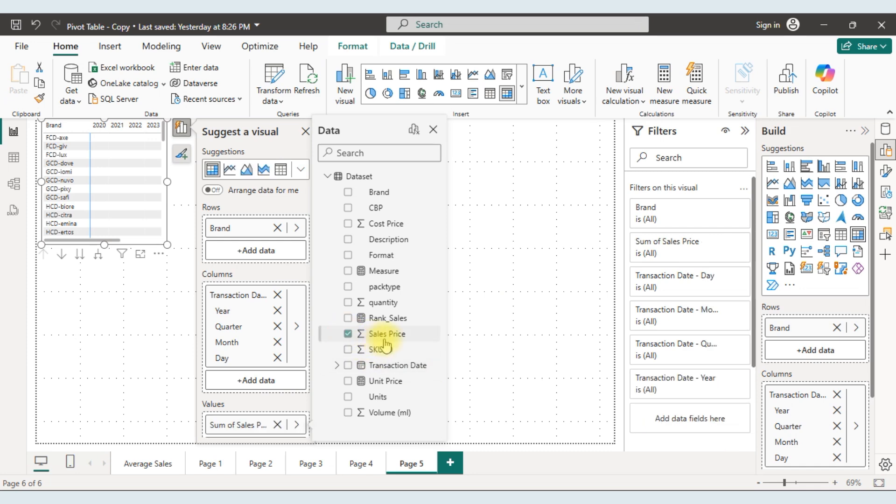
{"action": "left_click", "coordinate": [473, 335]}
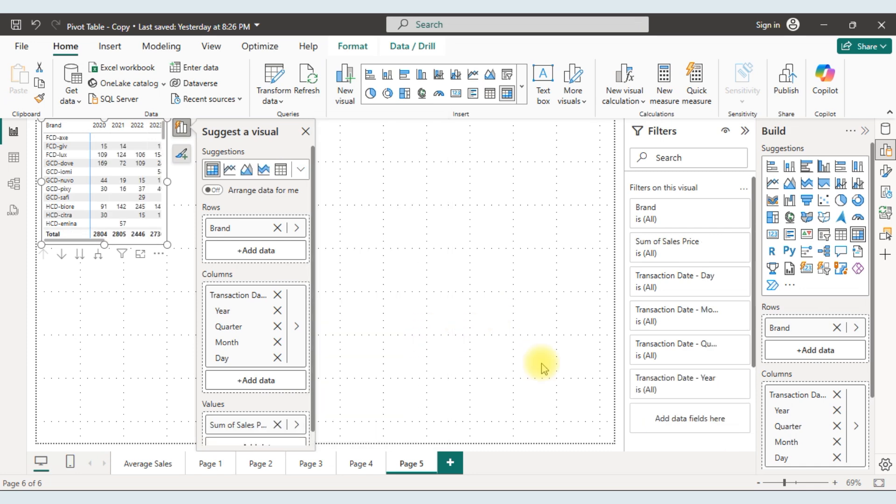
{"action": "key", "text": "alt+Tab"}
{"action": "key", "text": "Tab"}
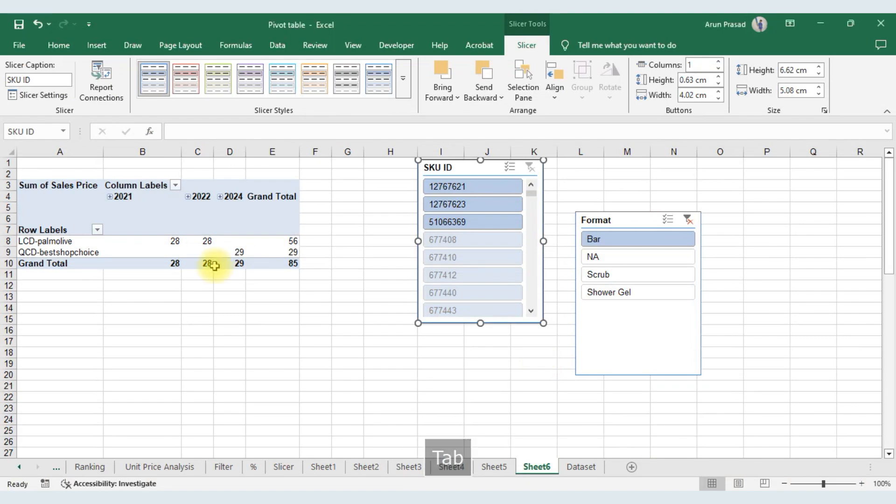
{"action": "key", "text": "alt+Tab"}
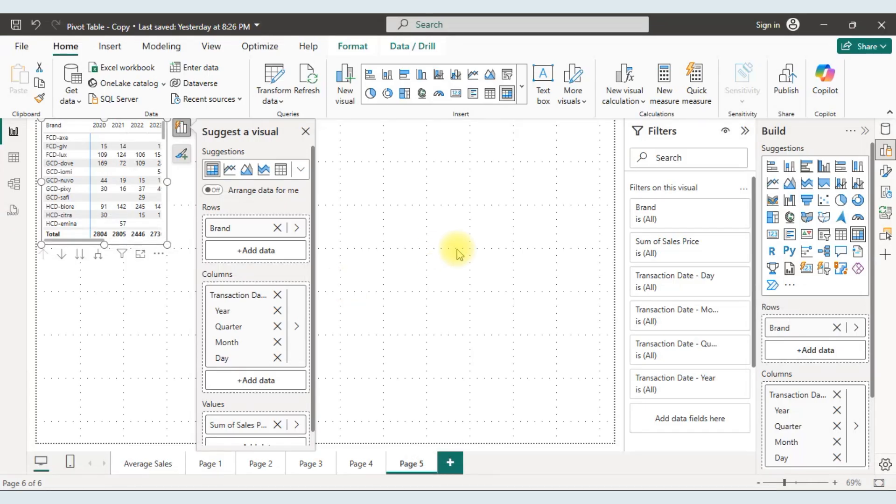
- Insert an empty slicer visual below the matrix, checking the slicers on Sheet6 in Excel for reference
{"action": "left_click", "coordinate": [433, 249]}
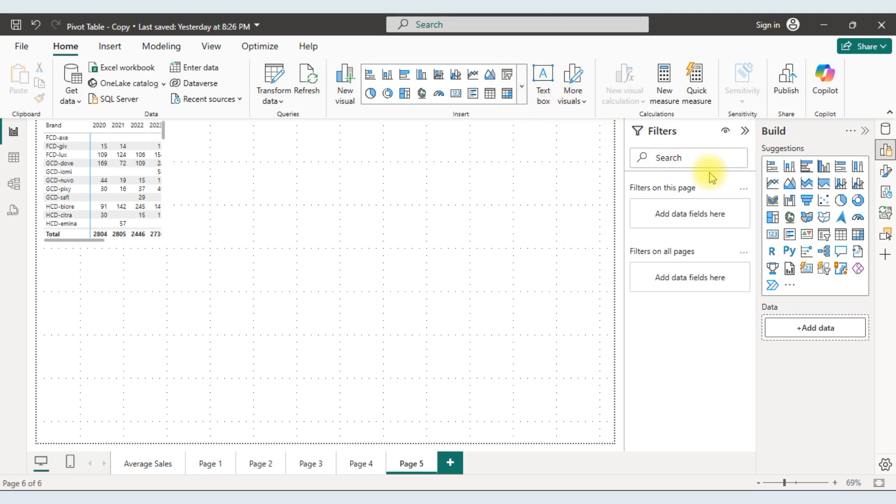
{"action": "left_click", "coordinate": [509, 80]}
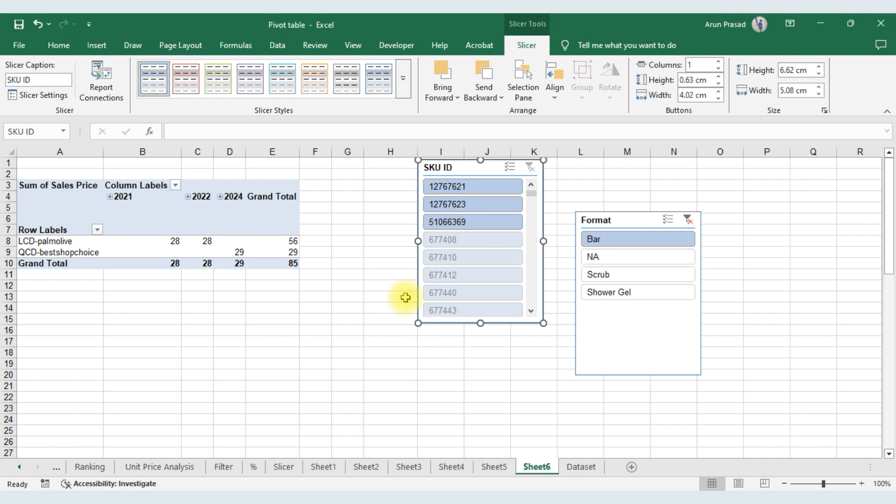
{"action": "key", "text": "Tab"}
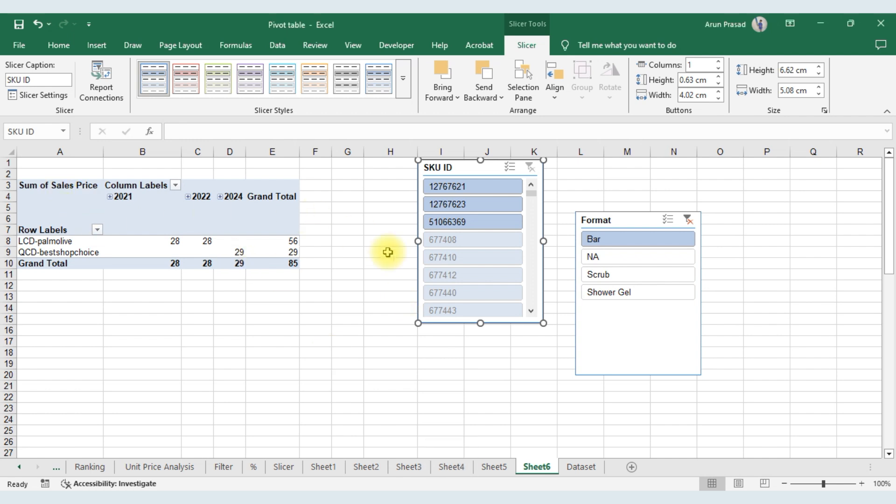
{"action": "key", "text": "alt+Tab"}
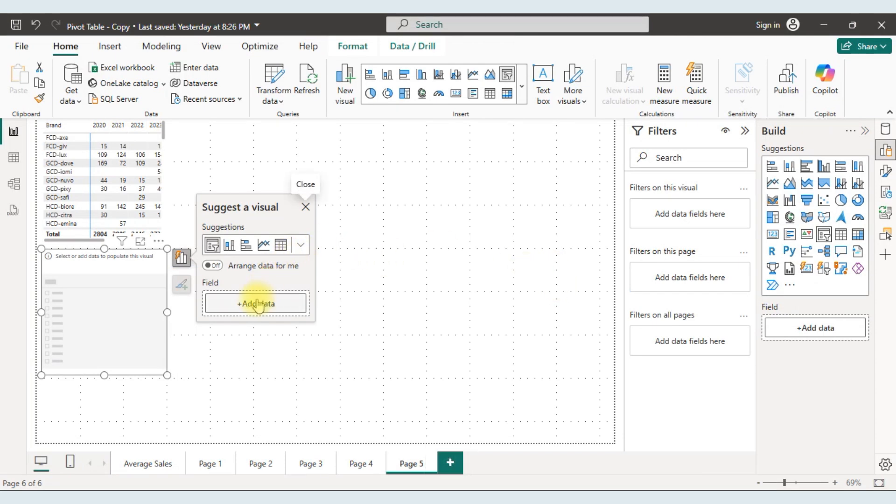
- Switch to Excel, delete the SKU ID slicer from Sheet6 and return to Power BI
{"action": "key", "text": "alt+Tab"}
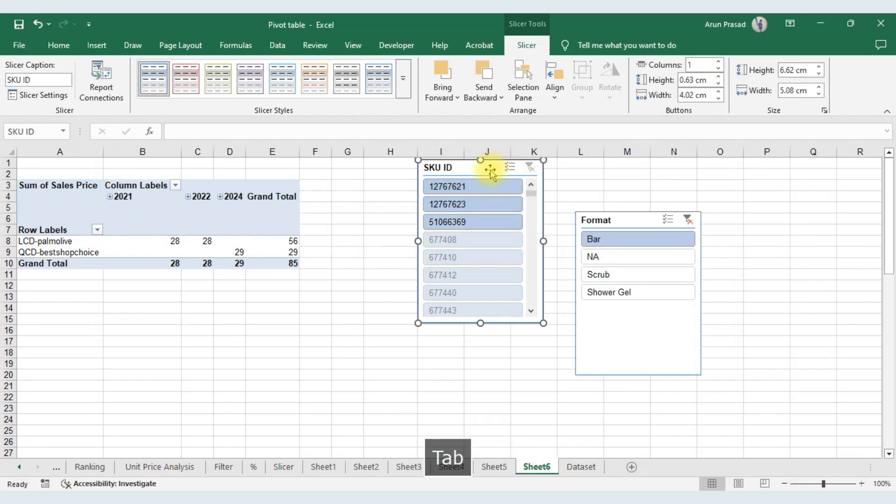
{"action": "key", "text": "Delete"}
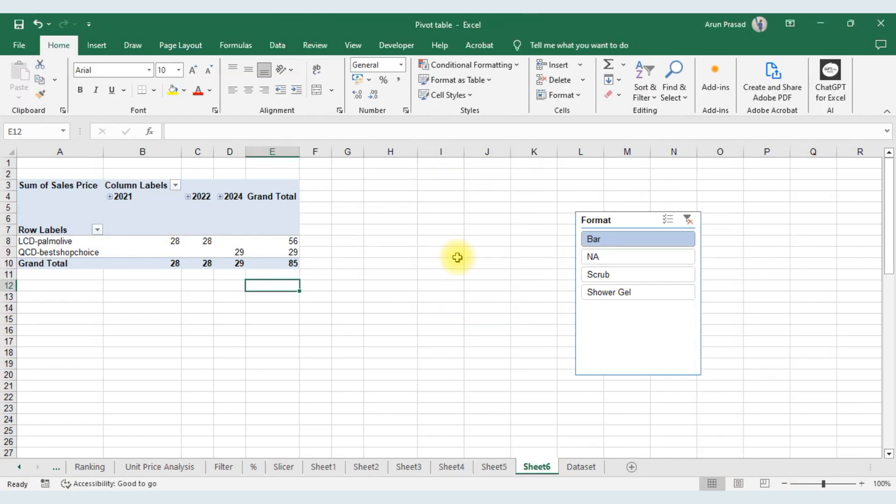
{"action": "key", "text": "alt+Tab"}
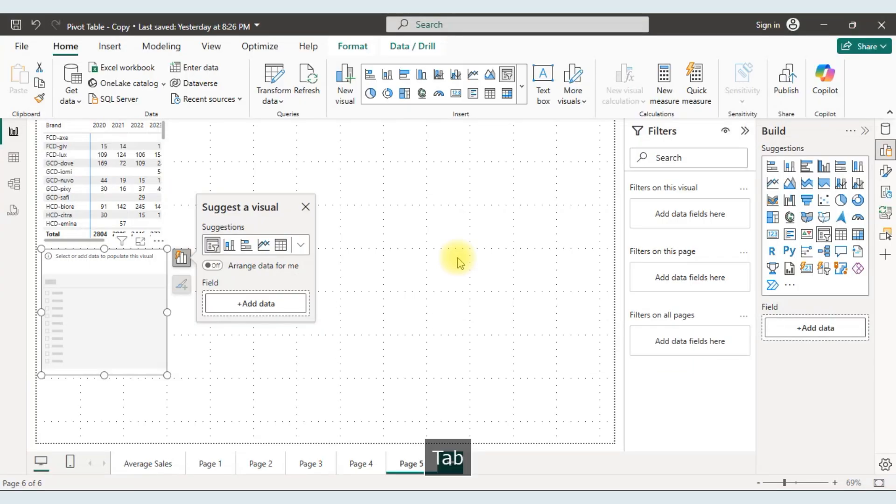
- Assign the Format field to the new slicer and compare it with the Format slicer in Excel
{"action": "left_click", "coordinate": [263, 305]}
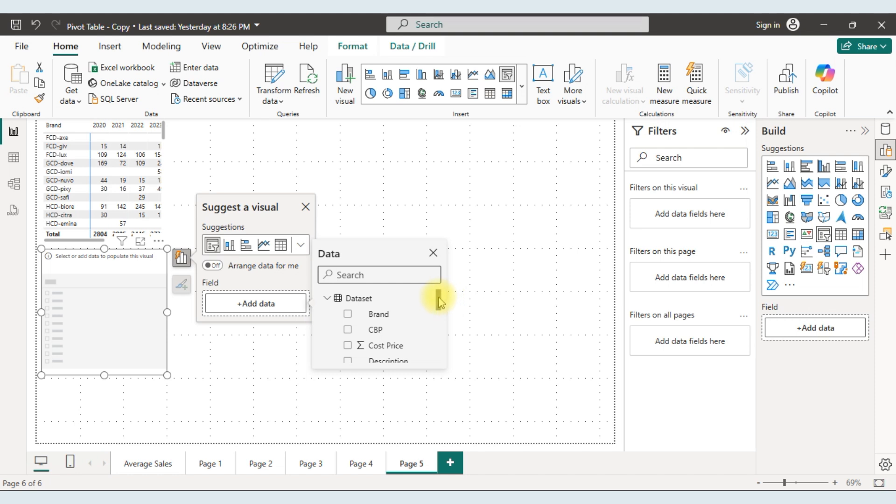
{"action": "mouse_move", "coordinate": [439, 300]}
{"action": "left_mouse_down"}
{"action": "mouse_move", "coordinate": [449, 357]}
{"action": "mouse_move", "coordinate": [443, 310]}
{"action": "left_mouse_up"}
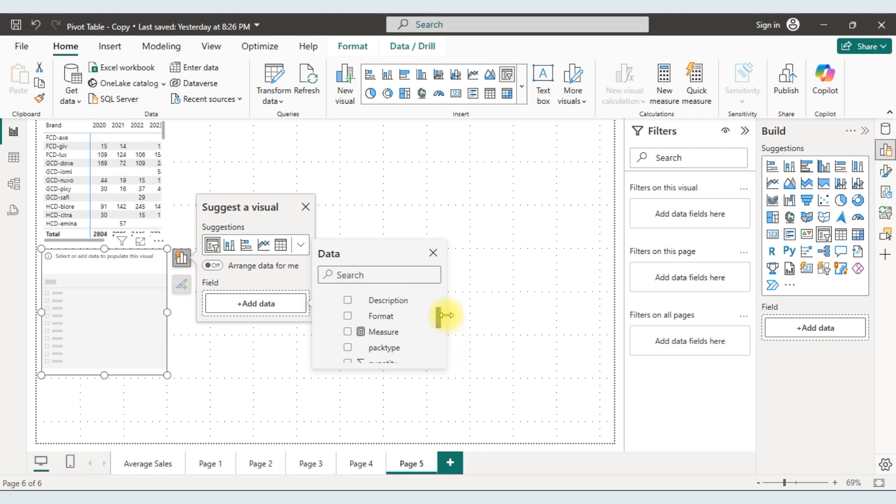
{"action": "left_click", "coordinate": [348, 316]}
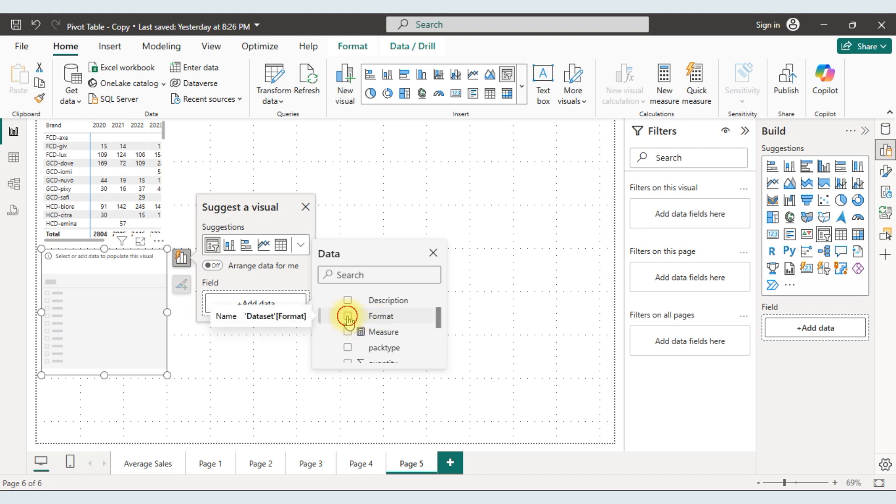
{"action": "left_click", "coordinate": [476, 287]}
{"action": "key", "text": "alt+Tab"}
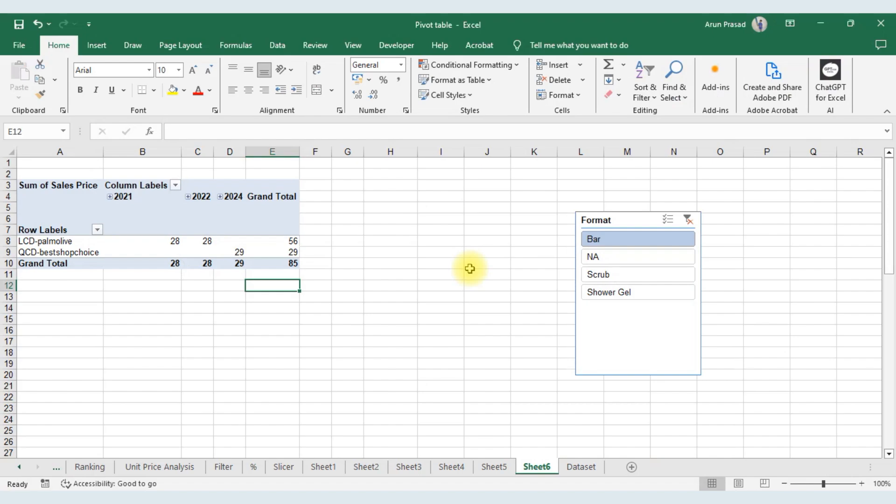
{"action": "key", "text": "alt+Tab"}
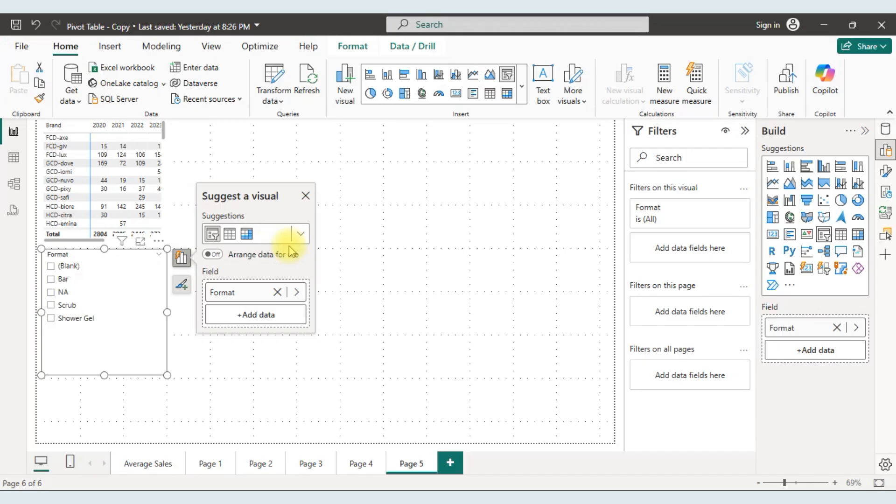
- Filter the Power BI matrix to the Bar format with the slicer and compare it with the Excel PivotTable
{"action": "left_click", "coordinate": [52, 280]}
{"action": "key", "text": "alt+Tab"}
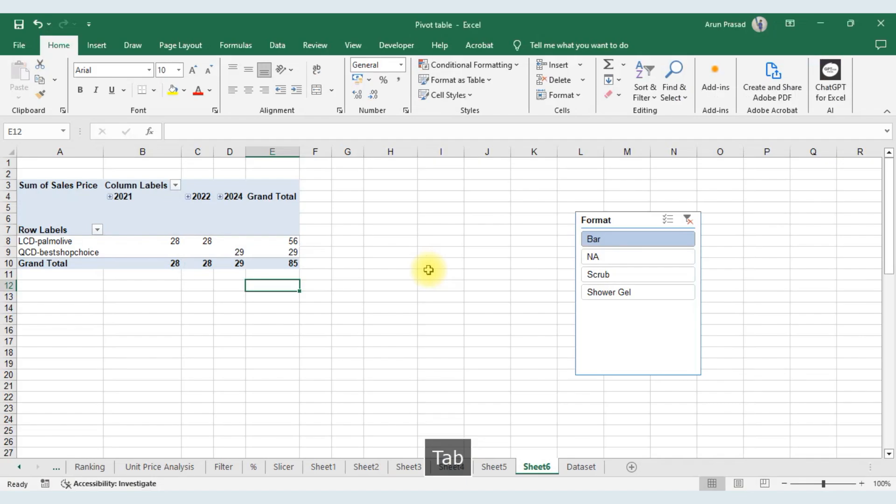
{"action": "key", "text": "alt+Tab"}
{"action": "key", "text": "alt+Tab"}
{"action": "key", "text": "alt+Tab"}
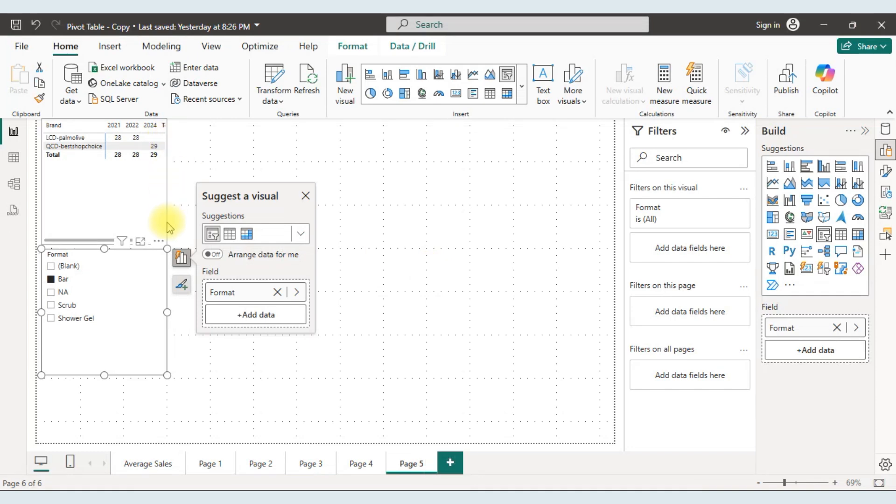
- Enlarge the matrix visual to cover most of the page so its Total column fits
{"action": "left_click", "coordinate": [139, 241]}
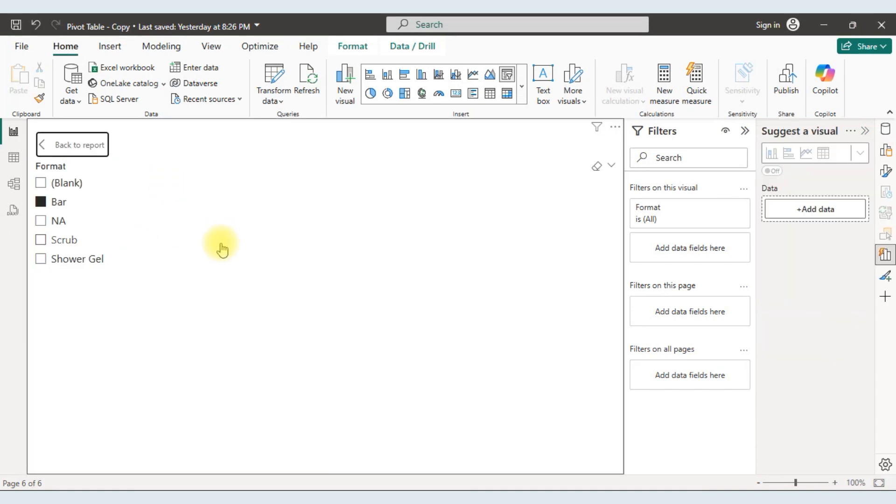
{"action": "left_click", "coordinate": [61, 146]}
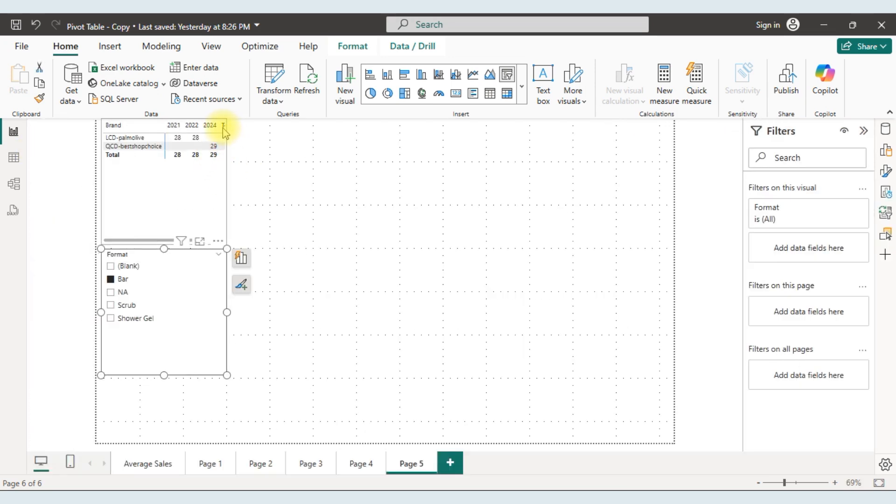
{"action": "left_click", "coordinate": [225, 154]}
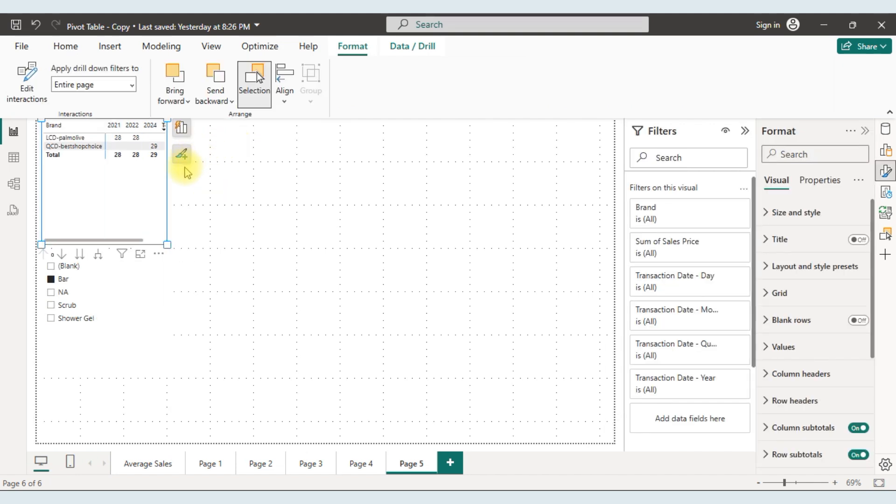
{"action": "left_click", "coordinate": [184, 169]}
{"action": "left_click", "coordinate": [163, 246]}
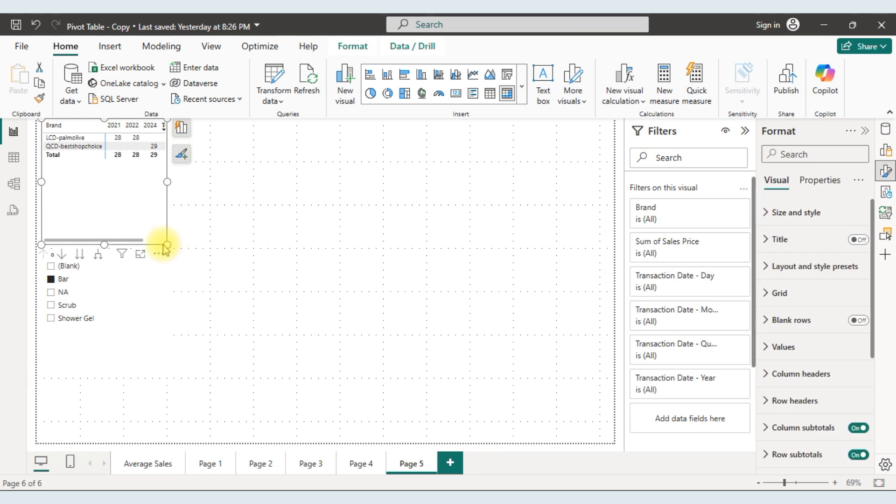
{"action": "left_click_drag", "start_coordinate": [167, 242], "coordinate": [476, 420]}
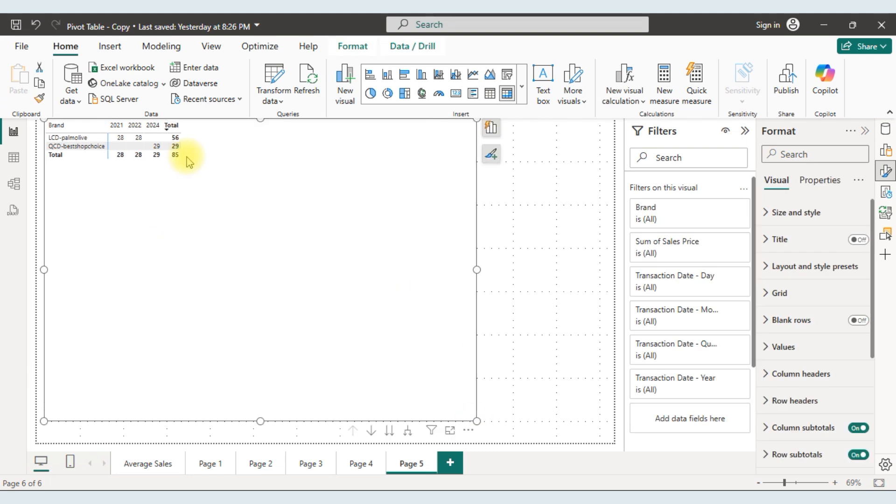
- Compare the enlarged matrix's row and column totals with the Bar-filtered PivotTable in Excel
{"action": "key", "text": "alt+Tab"}
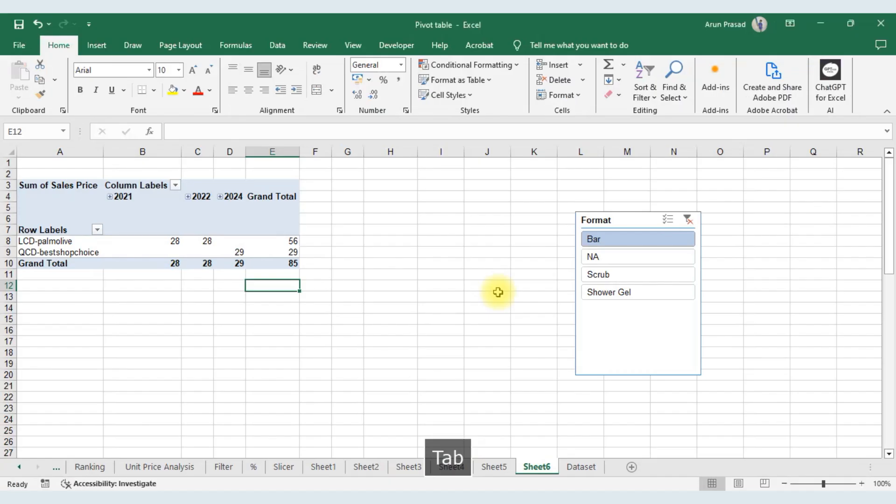
{"action": "key", "text": "alt+Tab"}
{"action": "key", "text": "alt+Tab"}
{"action": "key", "text": "alt+Tab"}
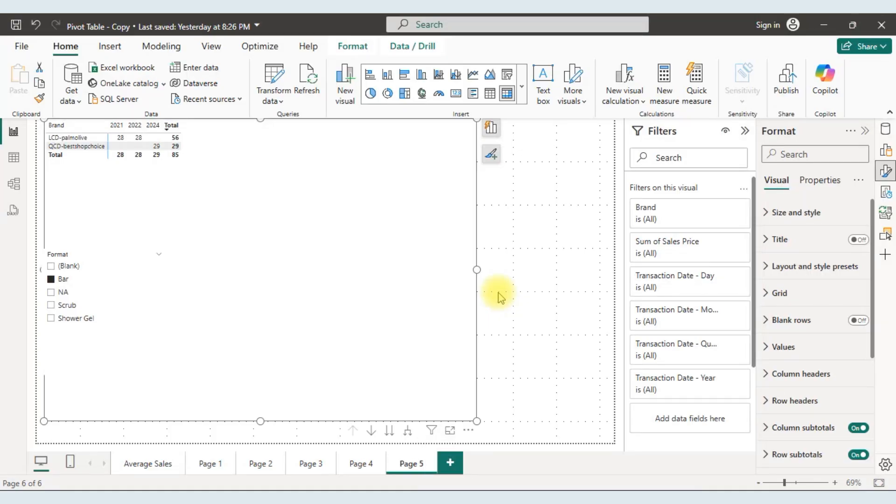